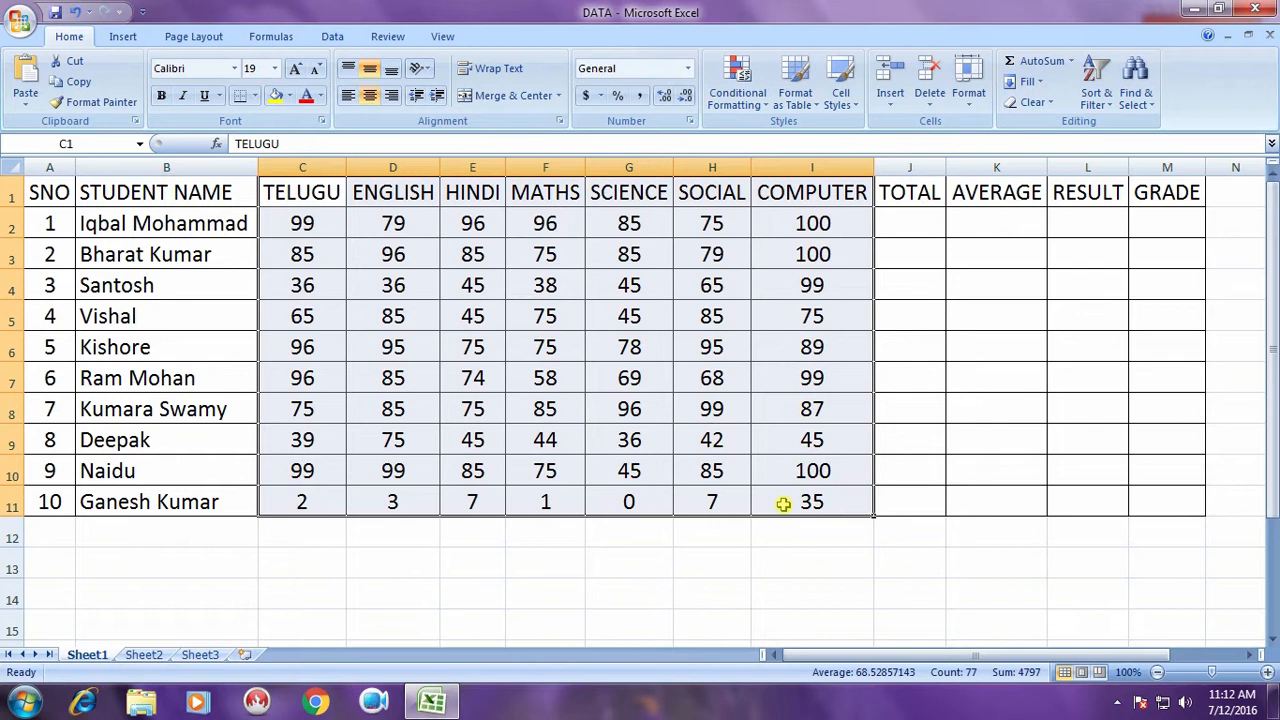
Examine the TOTAL, AVERAGE, RESULT and GRADE cells in J2:M11 and how column J and row 2 locate cell J2.
{"action": "left_click", "coordinate": [927, 219]}
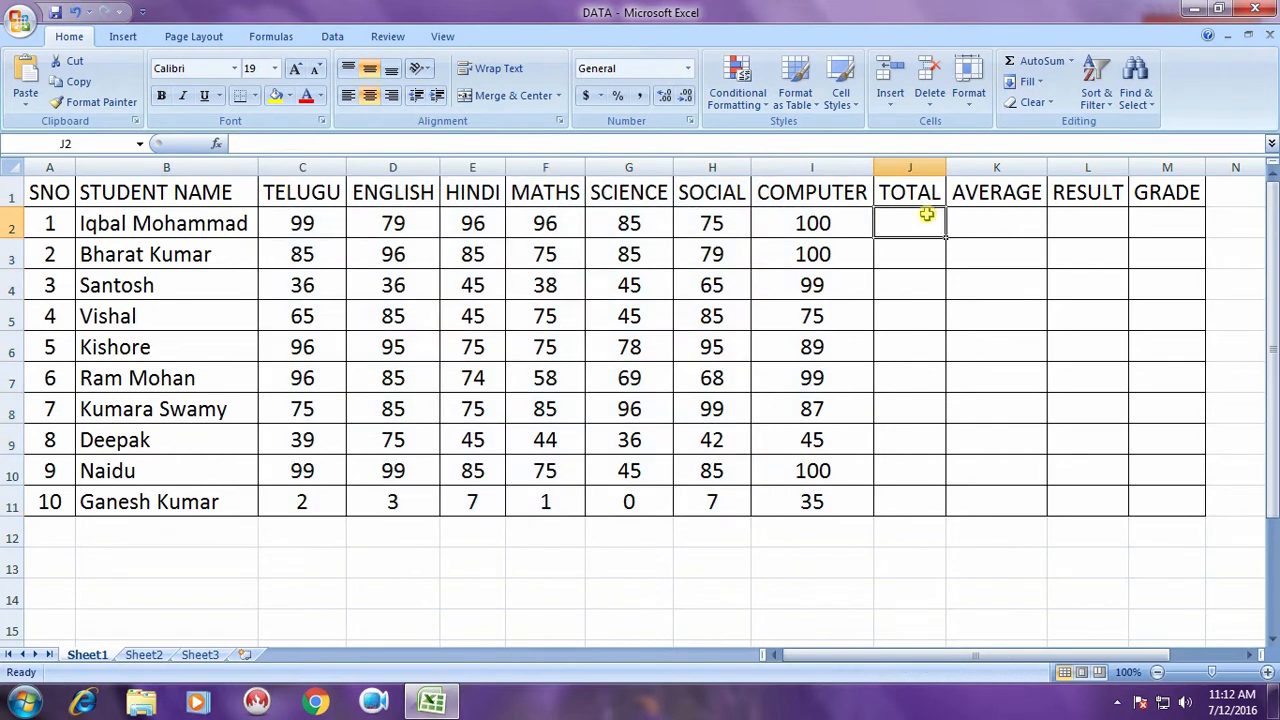
{"action": "left_click", "coordinate": [992, 214]}
{"action": "left_click", "coordinate": [1084, 219]}
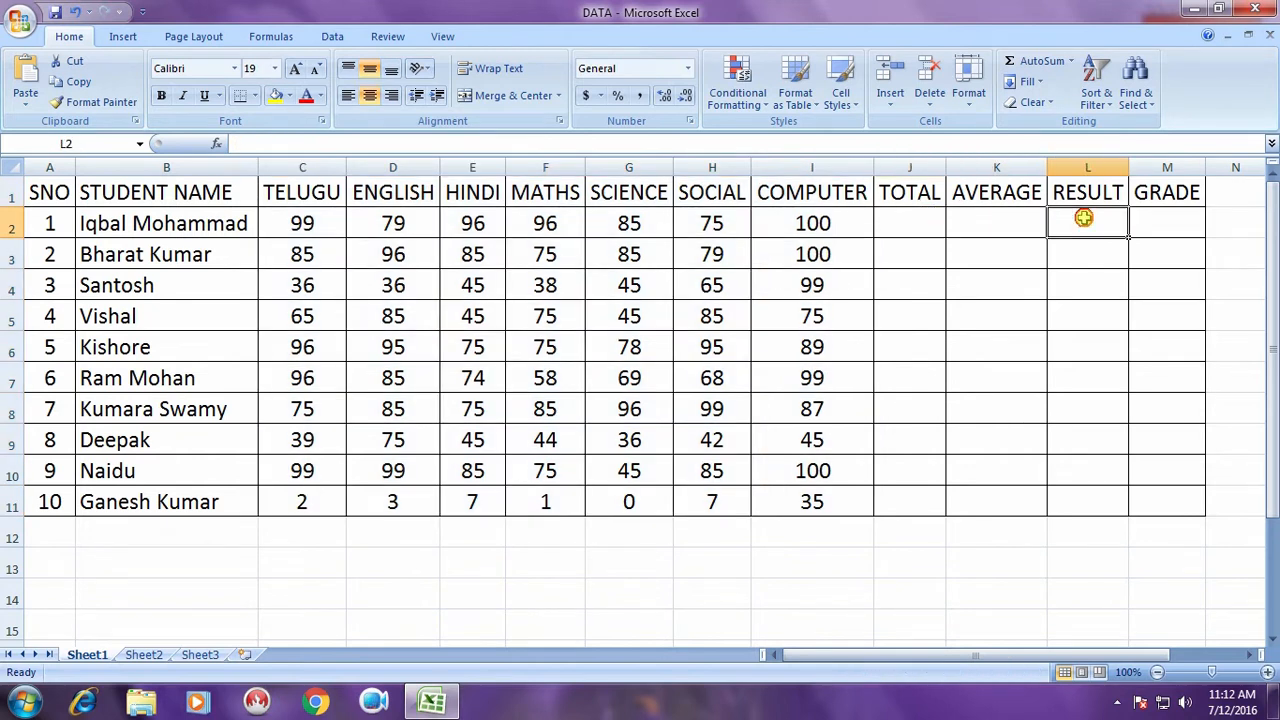
{"action": "left_click", "coordinate": [1163, 214]}
{"action": "left_click_drag", "start_coordinate": [909, 217], "coordinate": [1135, 492]}
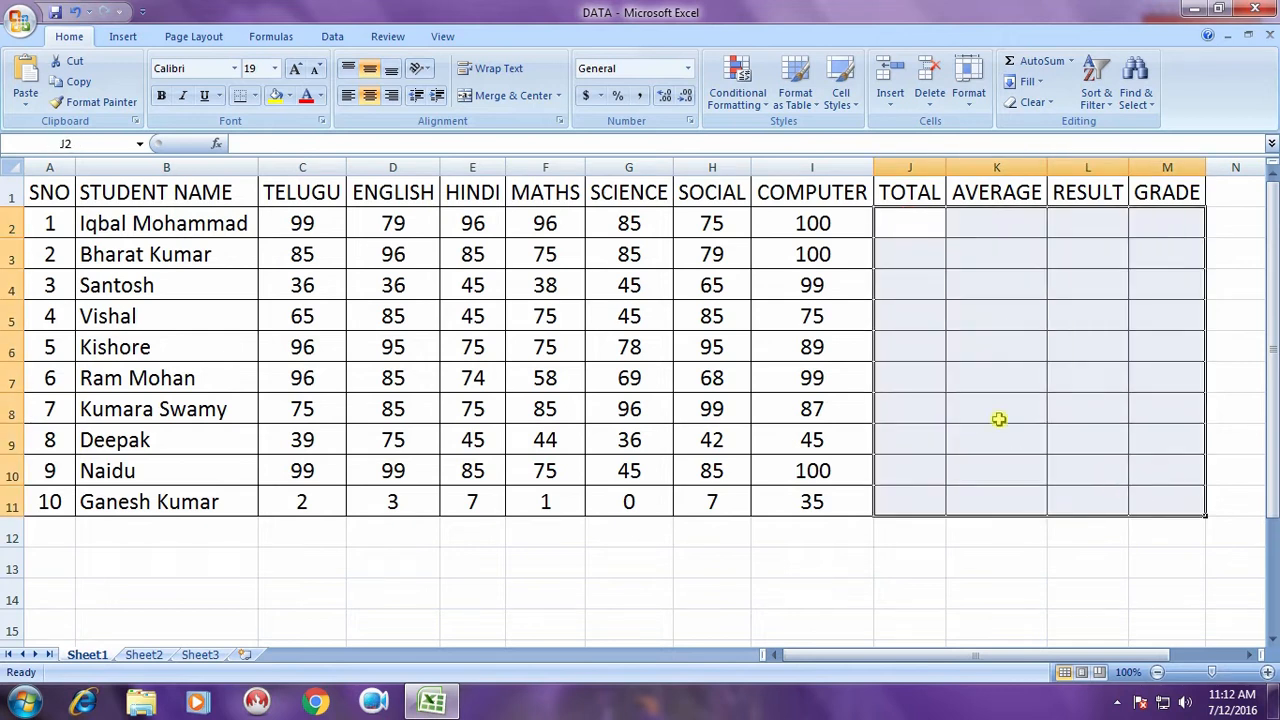
{"action": "left_click", "coordinate": [957, 338]}
{"action": "left_click", "coordinate": [918, 231]}
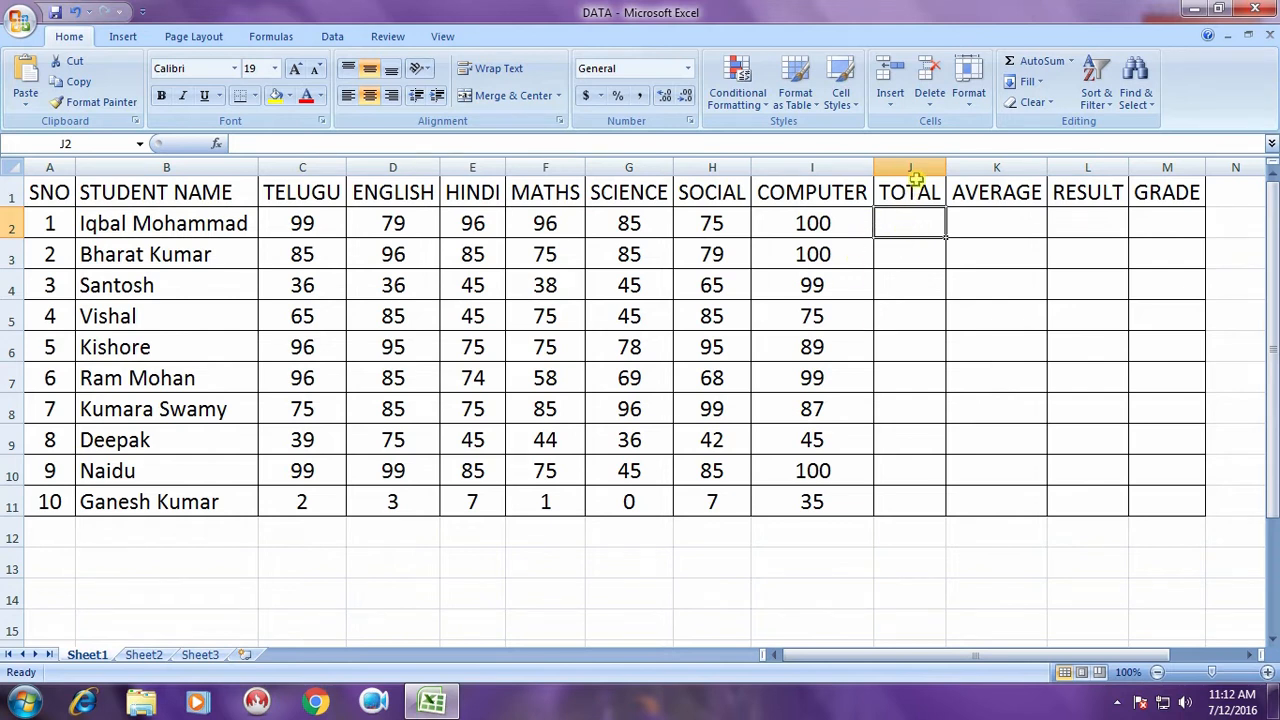
{"action": "left_click", "coordinate": [914, 167]}
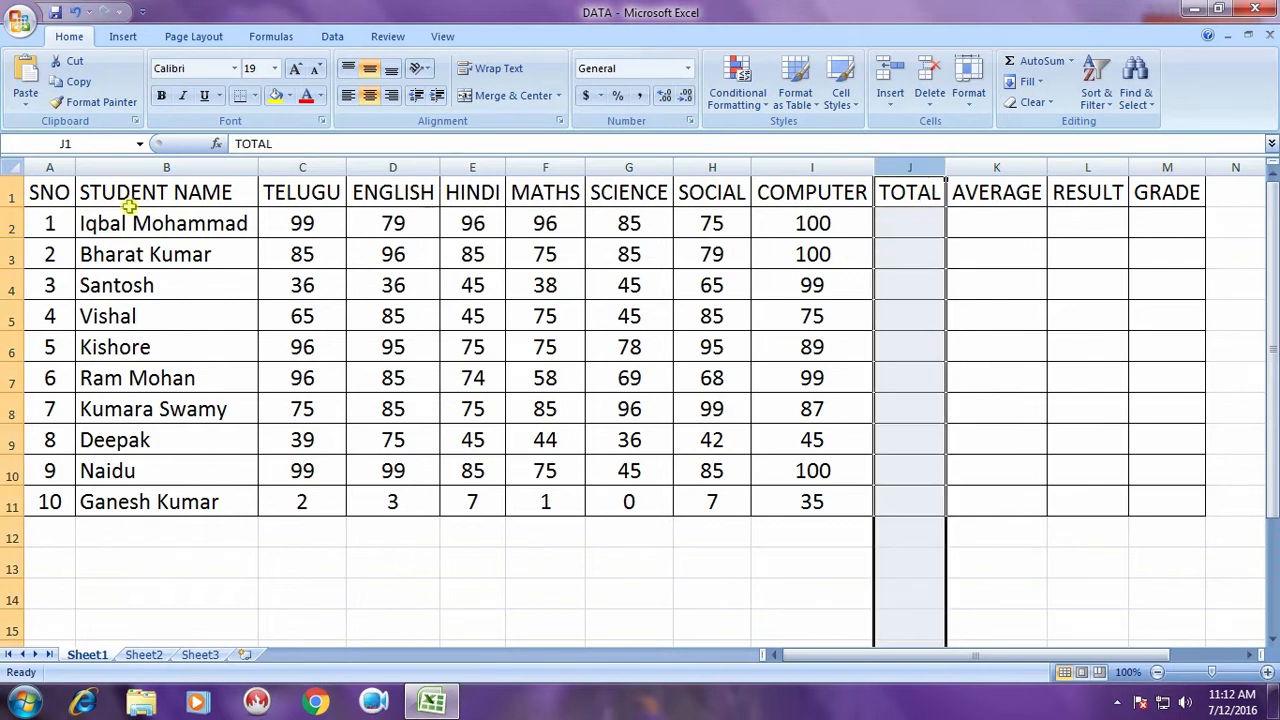
{"action": "left_click", "coordinate": [12, 222]}
{"action": "left_click", "coordinate": [881, 223]}
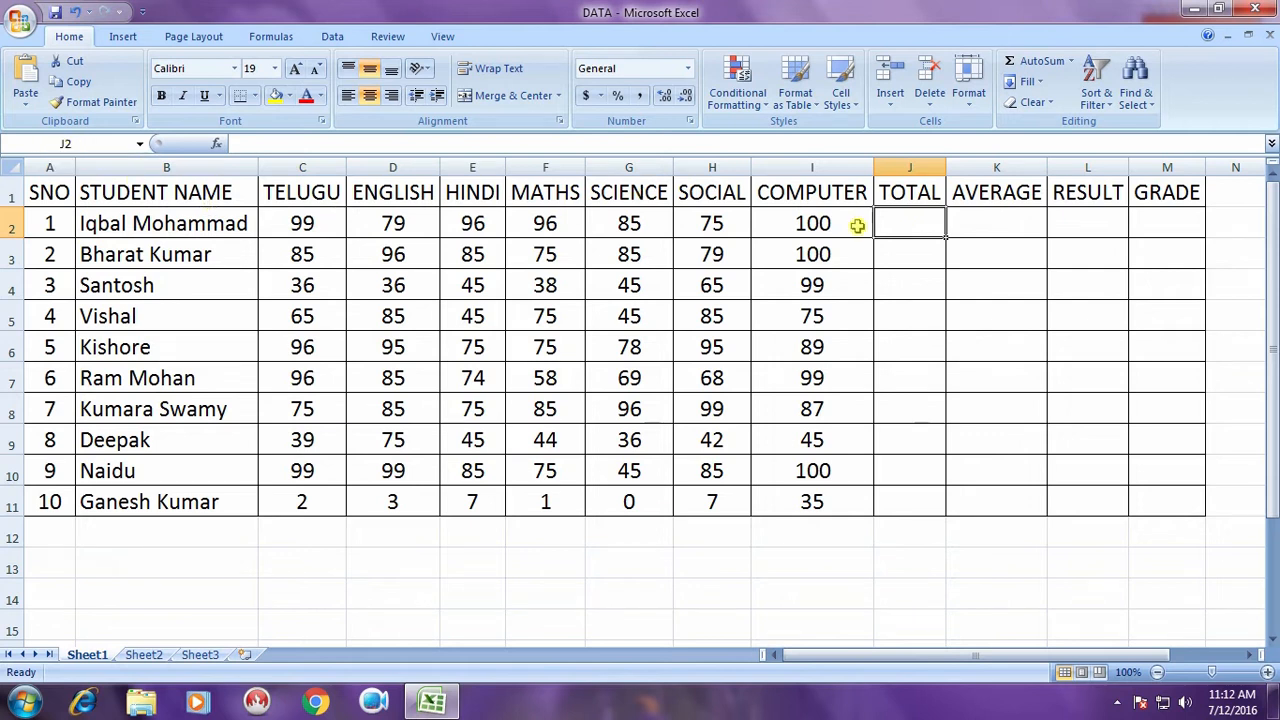
{"action": "left_click", "coordinate": [895, 165]}
{"action": "left_click", "coordinate": [12, 223]}
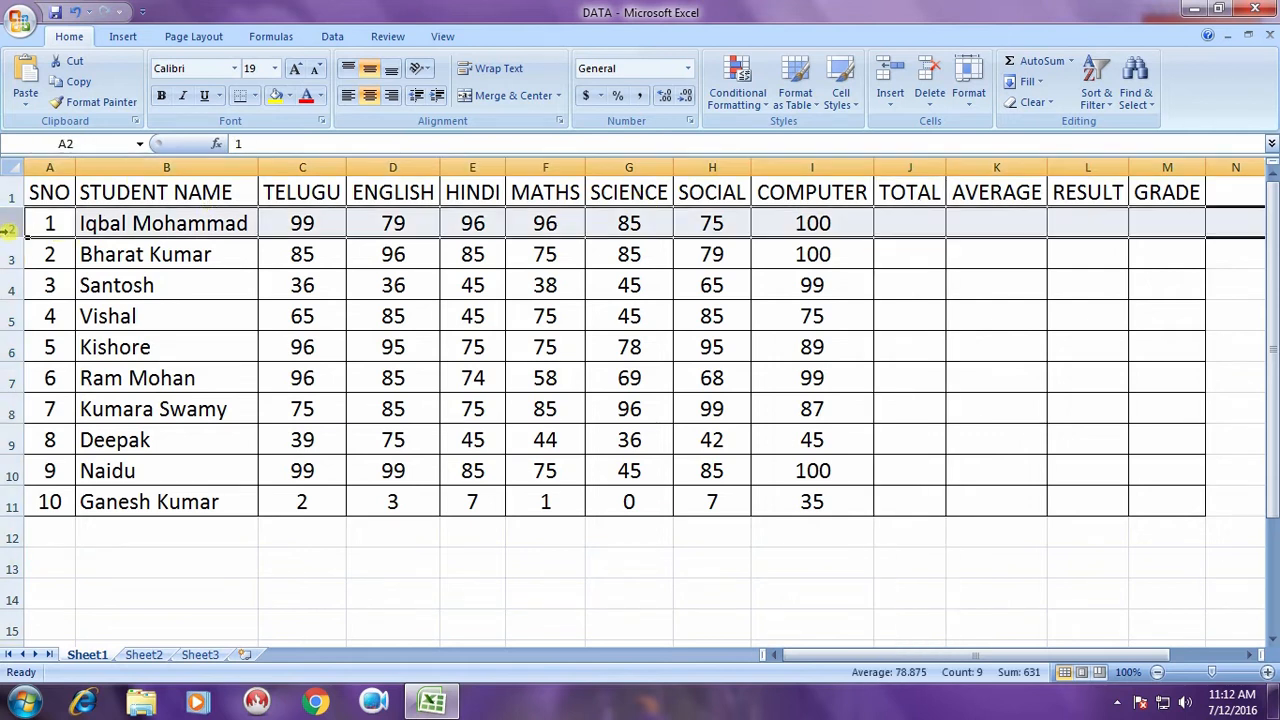
{"action": "left_click", "coordinate": [906, 226]}
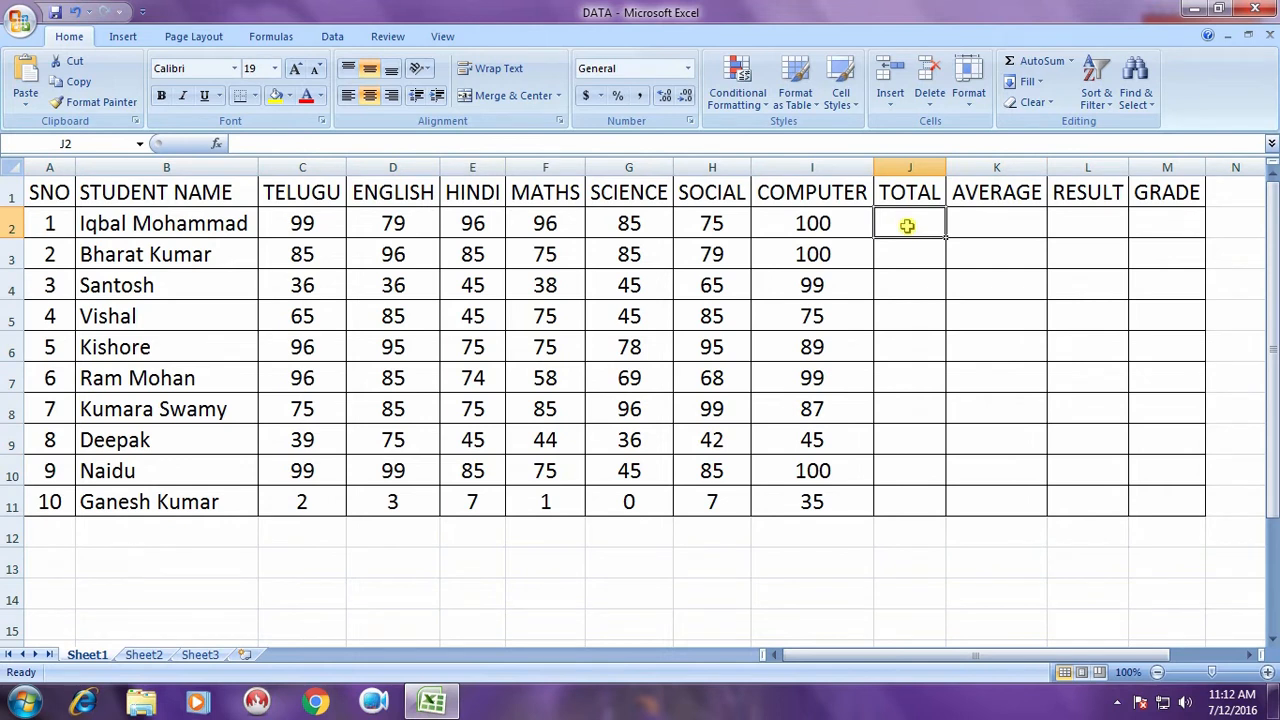
{"action": "left_click", "coordinate": [888, 278]}
Total the first student's seven subject marks in J2 with AutoSum, using the formula =SUM(C2:I2).
{"action": "left_click", "coordinate": [904, 221]}
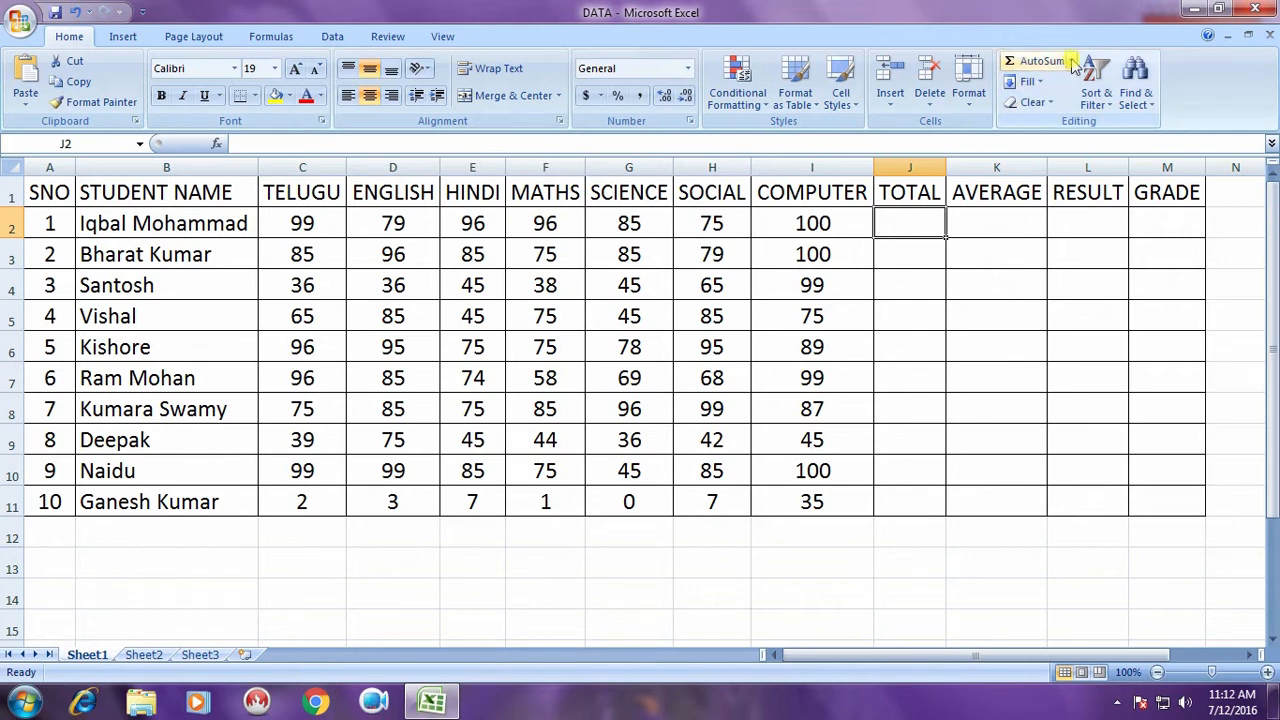
{"action": "left_click", "coordinate": [1040, 61]}
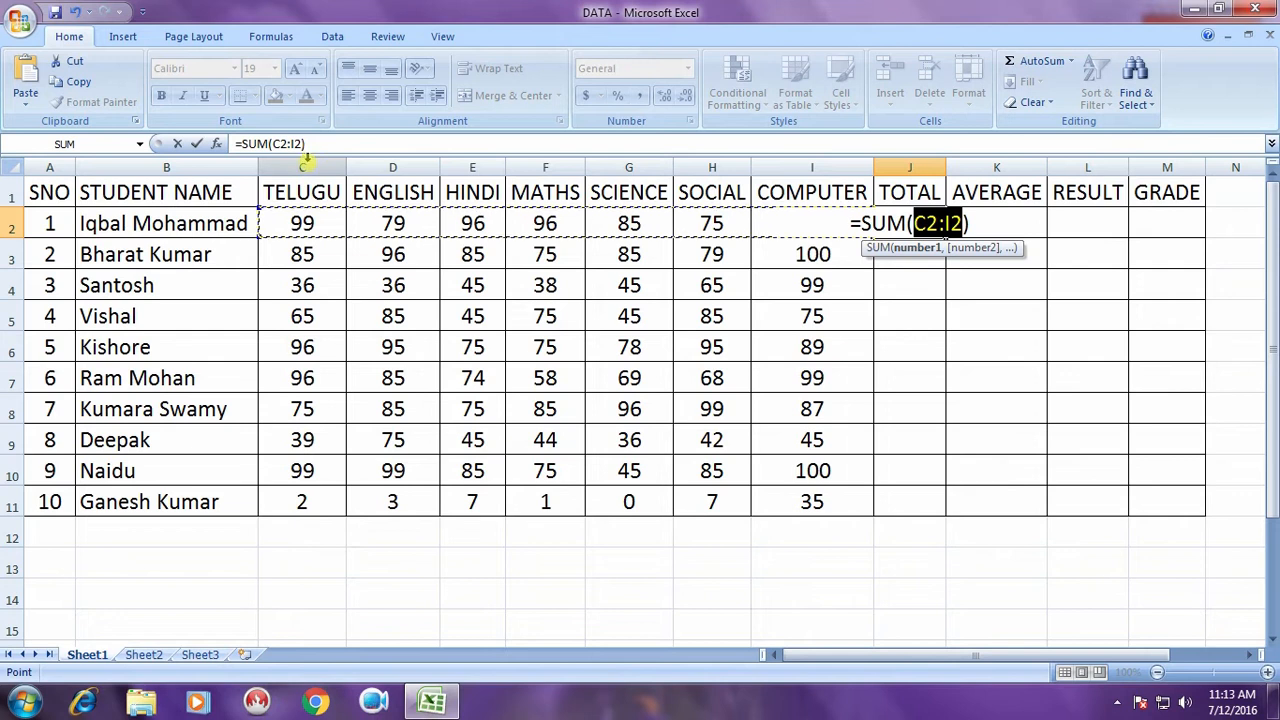
{"action": "left_click", "coordinate": [932, 223]}
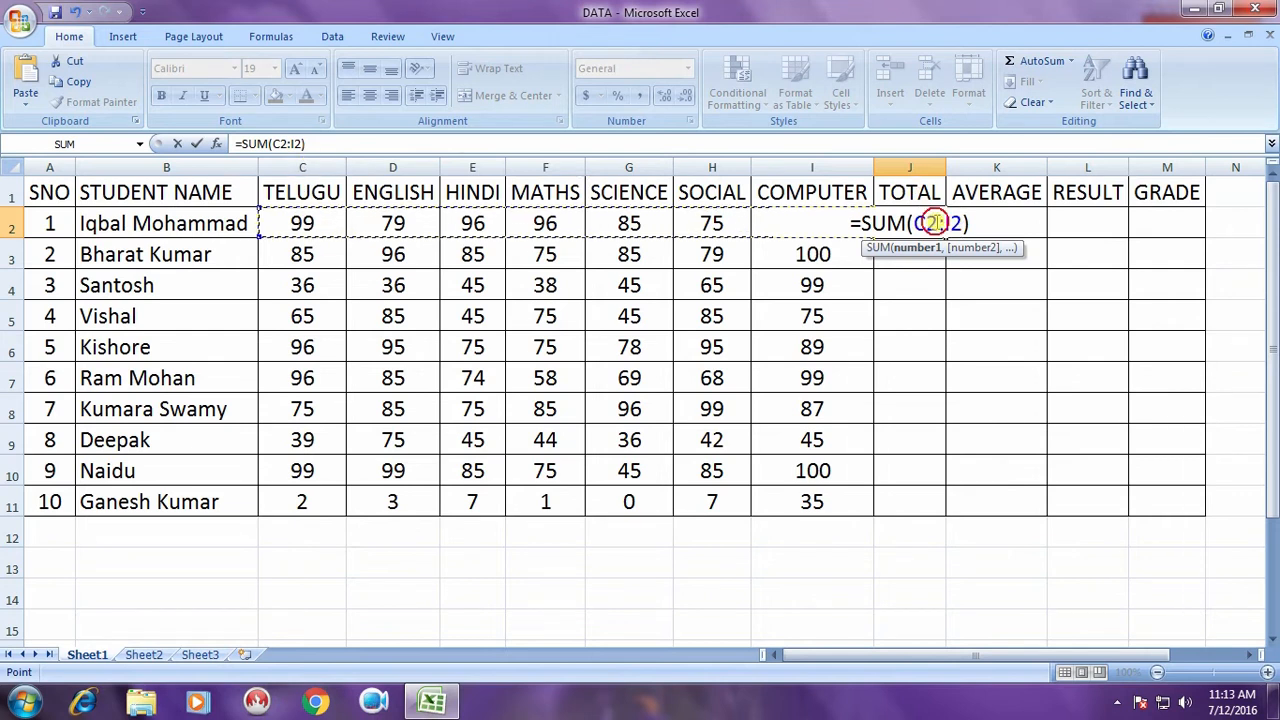
{"action": "double_click", "coordinate": [930, 223]}
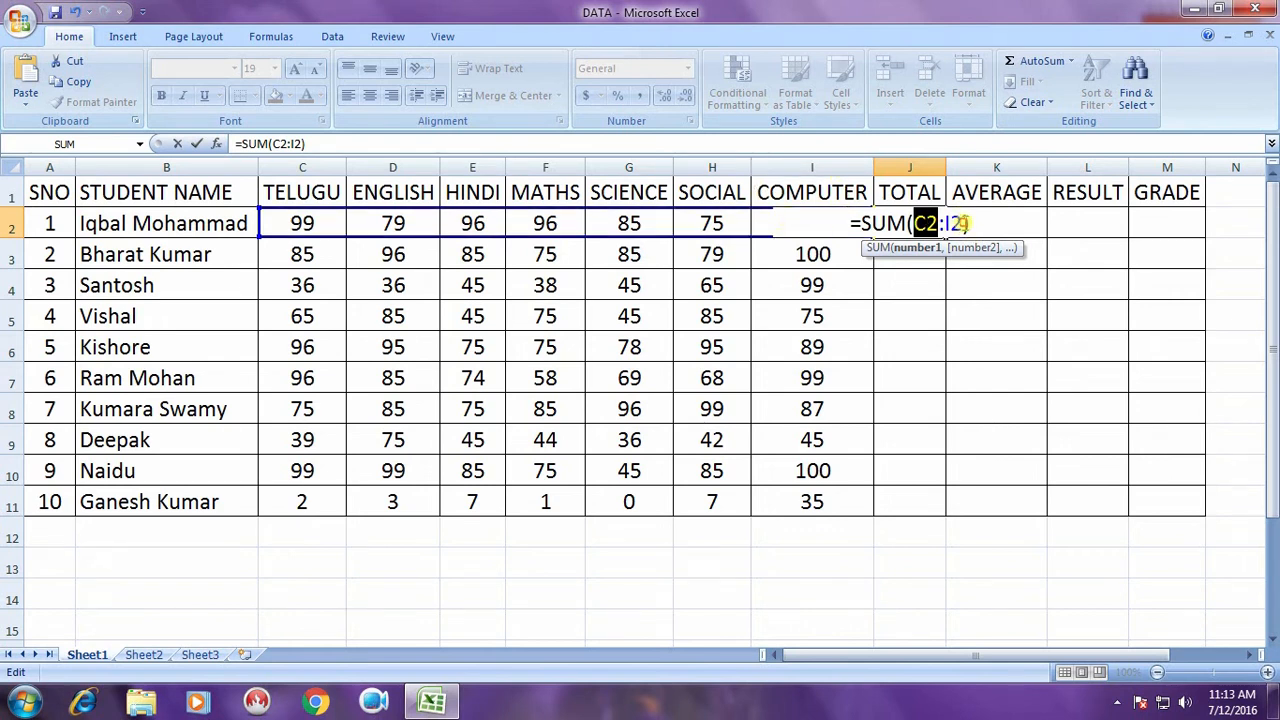
{"action": "left_click", "coordinate": [963, 223]}
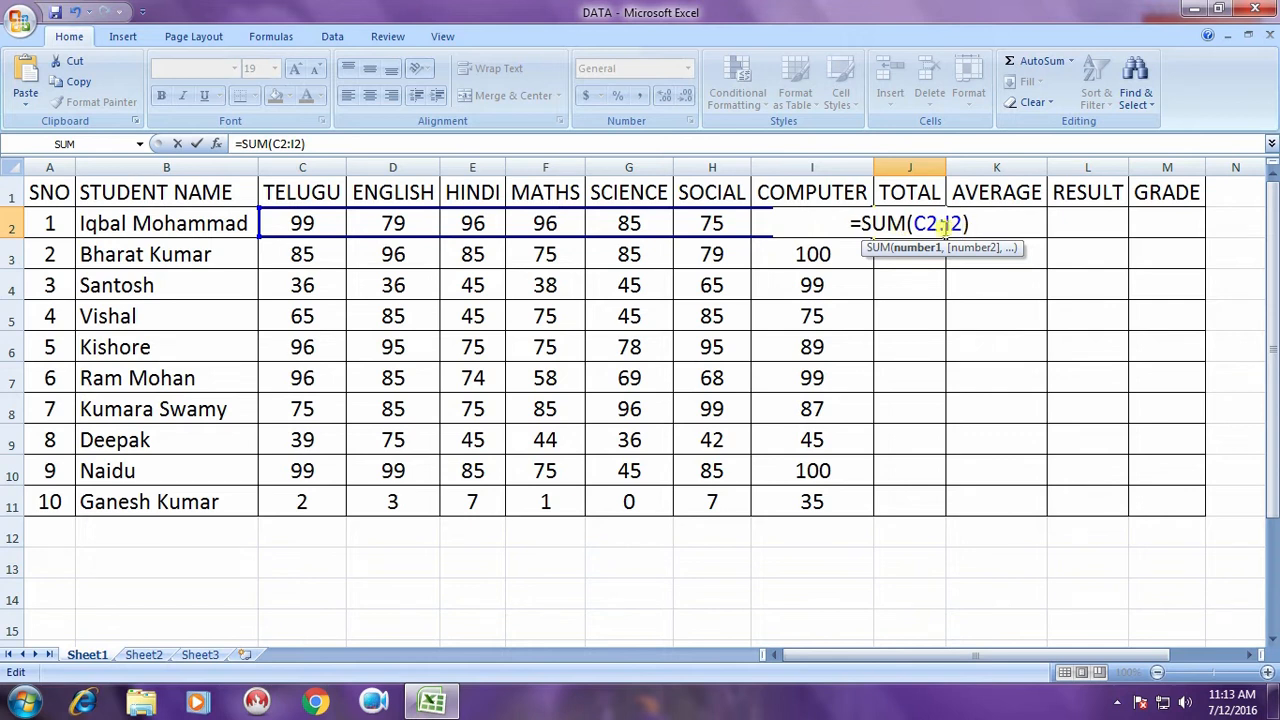
{"action": "left_click", "coordinate": [333, 142]}
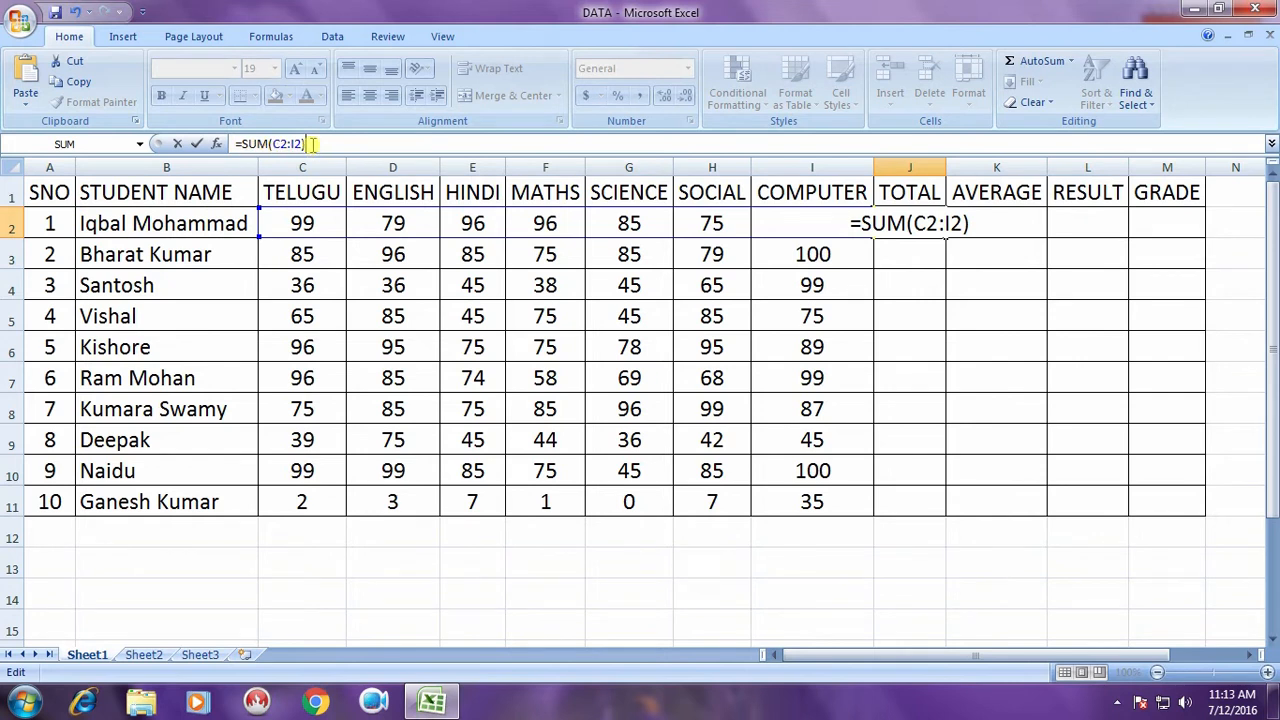
{"action": "key", "text": "Return"}
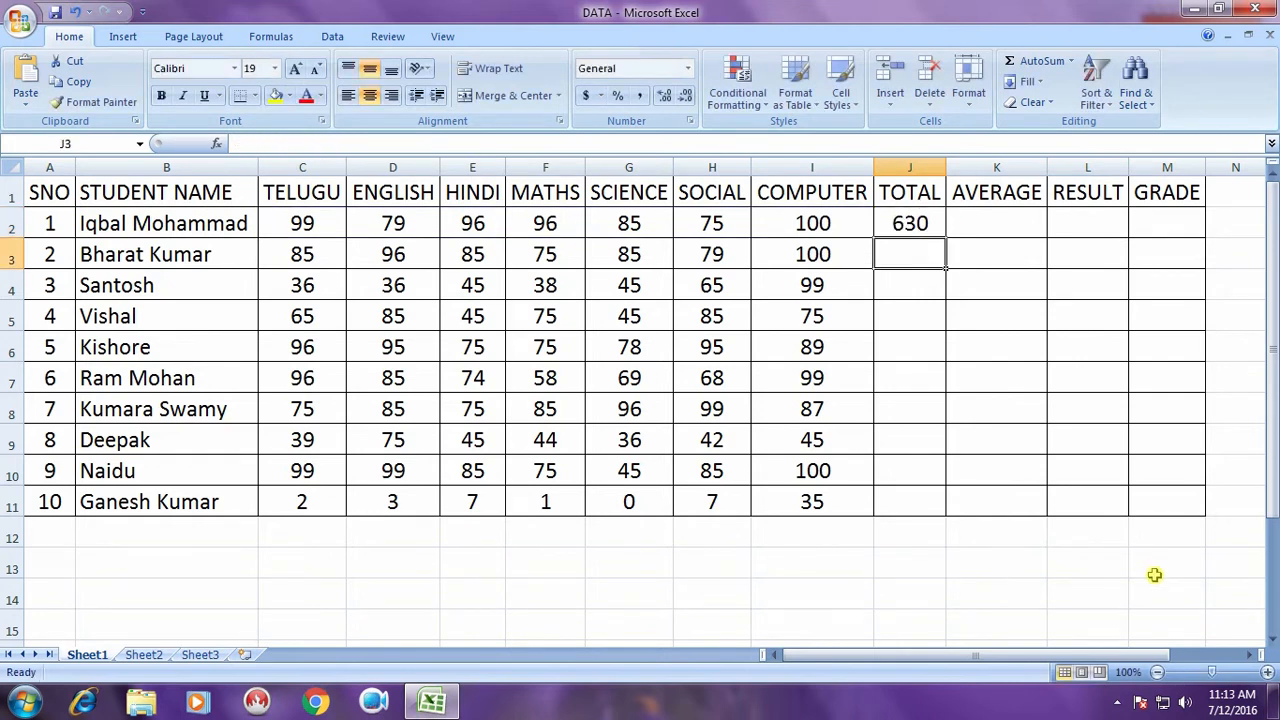
Fill the SUM formula from J2 down to J11 for the remaining students and inspect the copied formula in J3.
{"action": "left_click", "coordinate": [920, 225]}
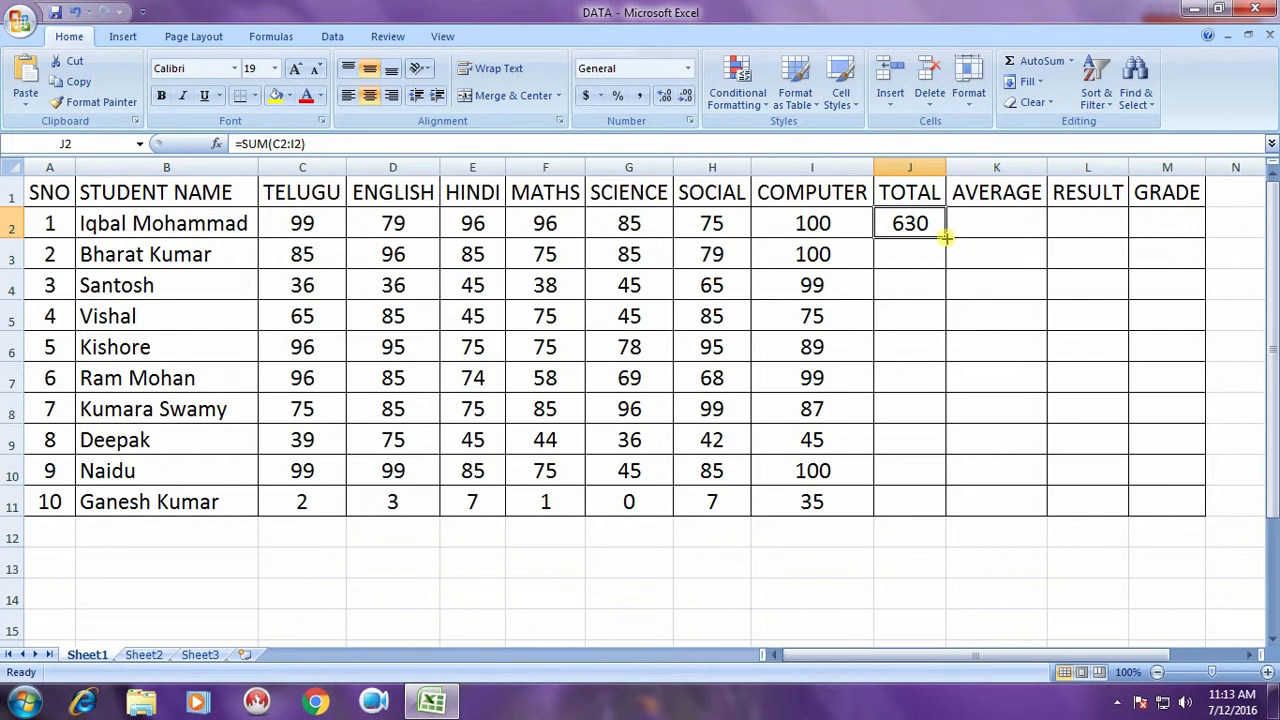
{"action": "left_click_drag", "start_coordinate": [945, 237], "coordinate": [950, 514]}
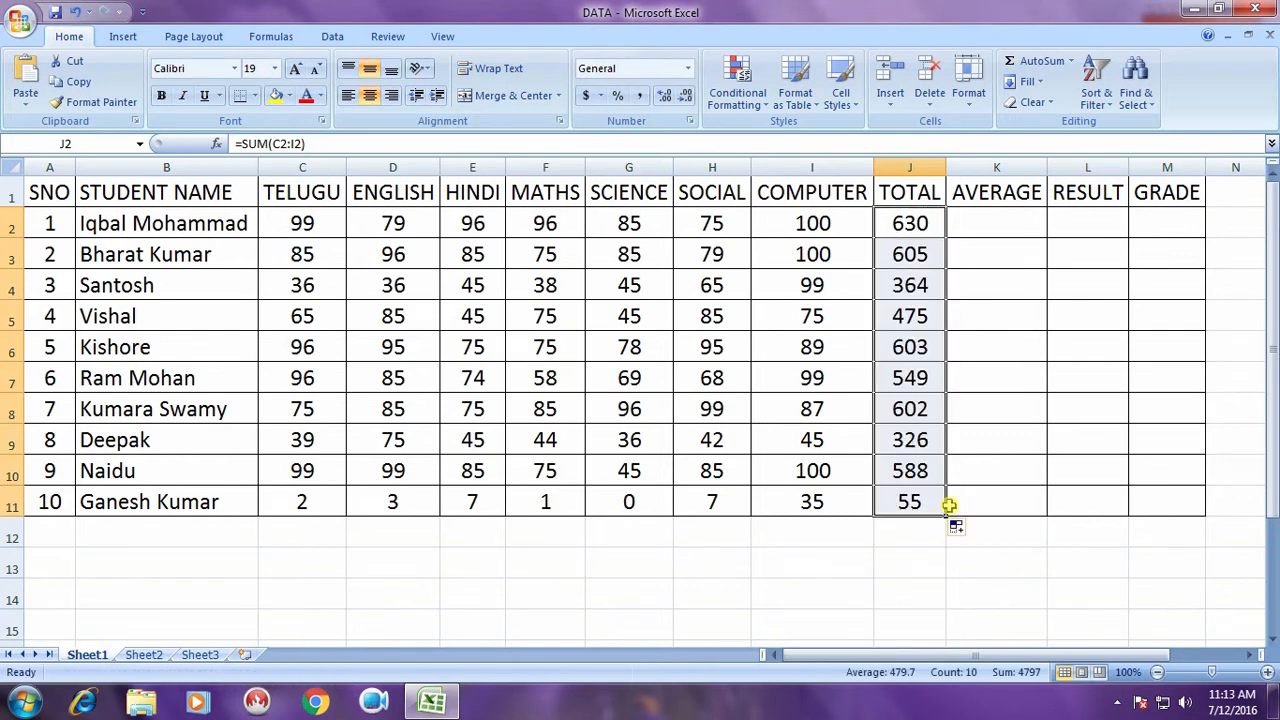
{"action": "left_click", "coordinate": [916, 258]}
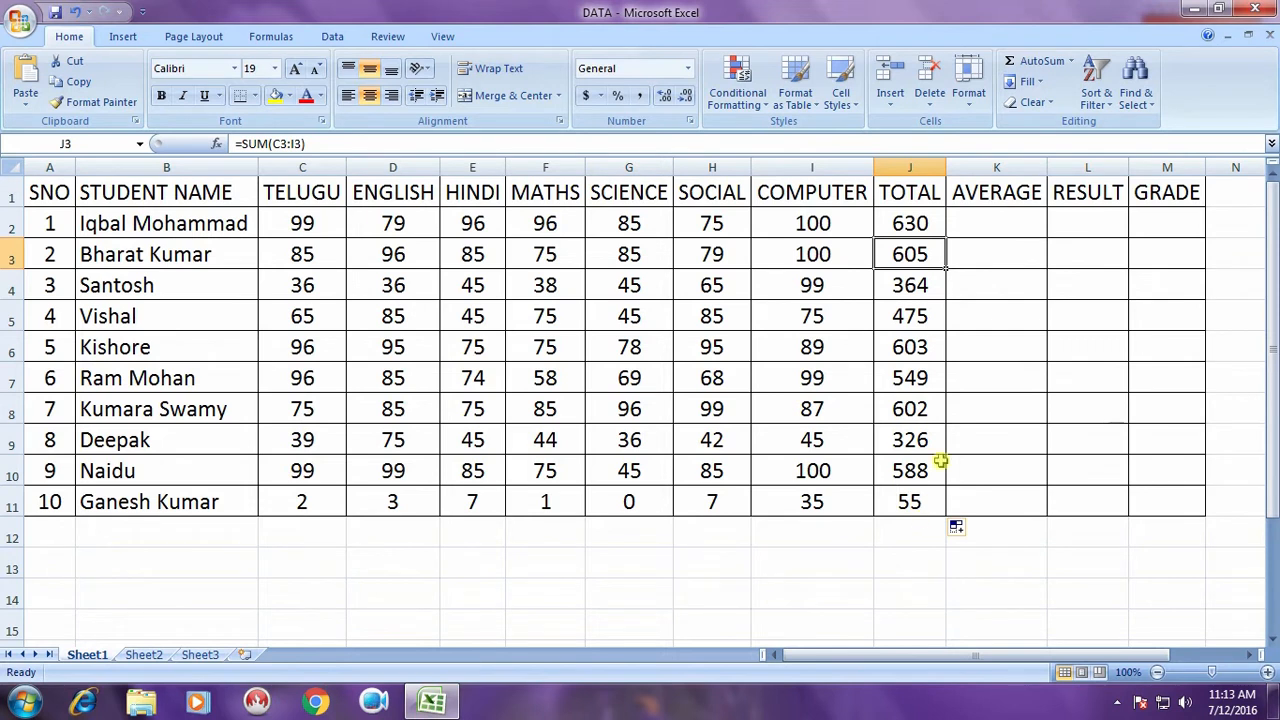
Insert an Average function in K2 and correct its range so the formula reads =AVERAGE(C2:I2).
{"action": "left_click", "coordinate": [1006, 222]}
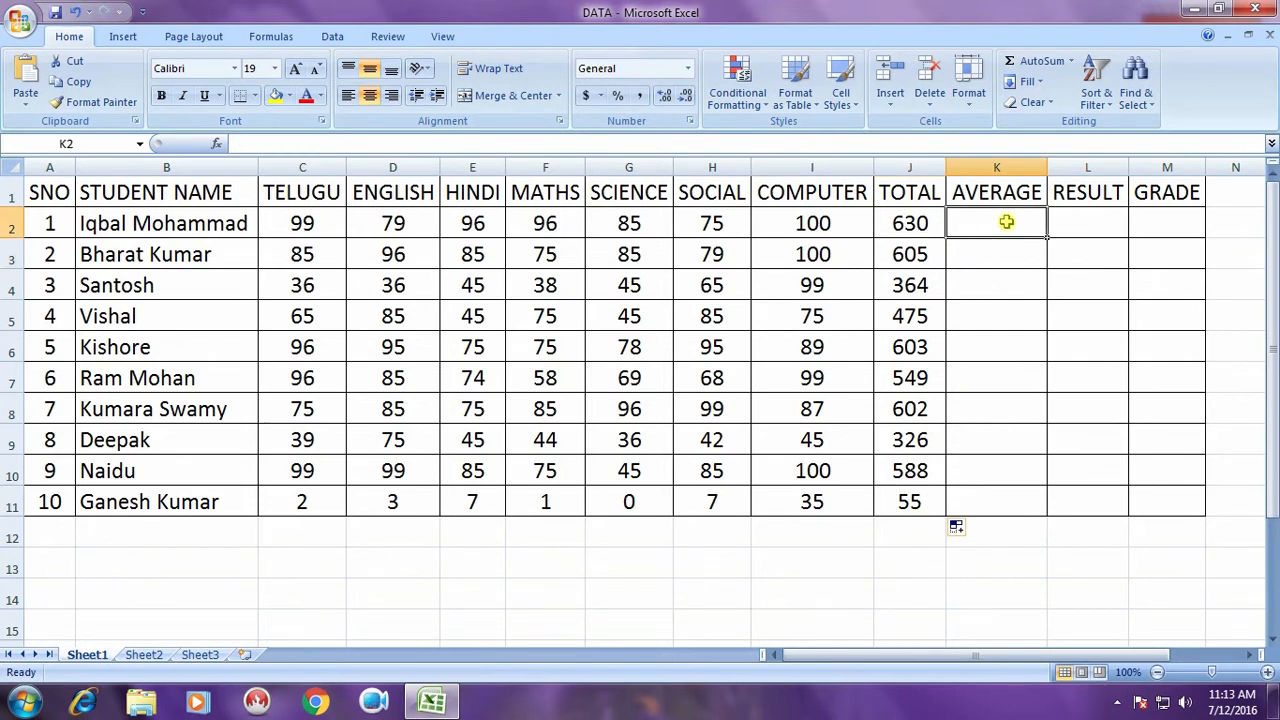
{"action": "left_click", "coordinate": [1071, 62]}
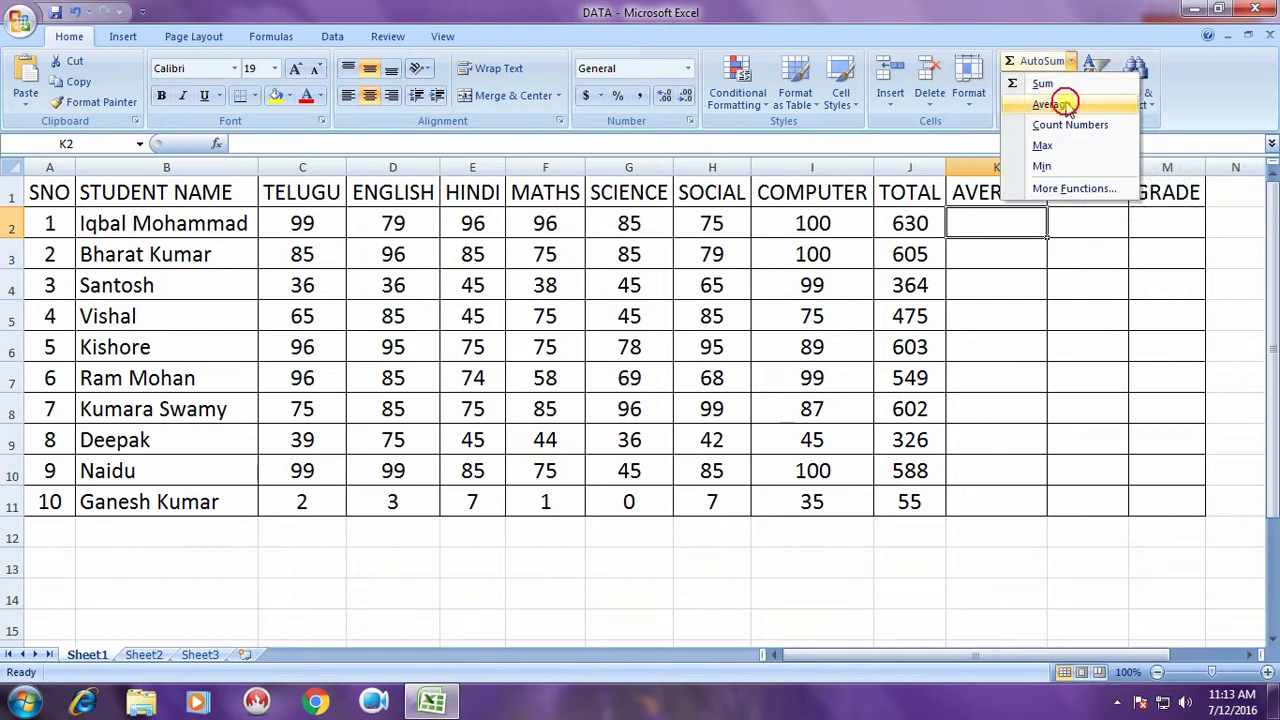
{"action": "left_click", "coordinate": [1066, 104]}
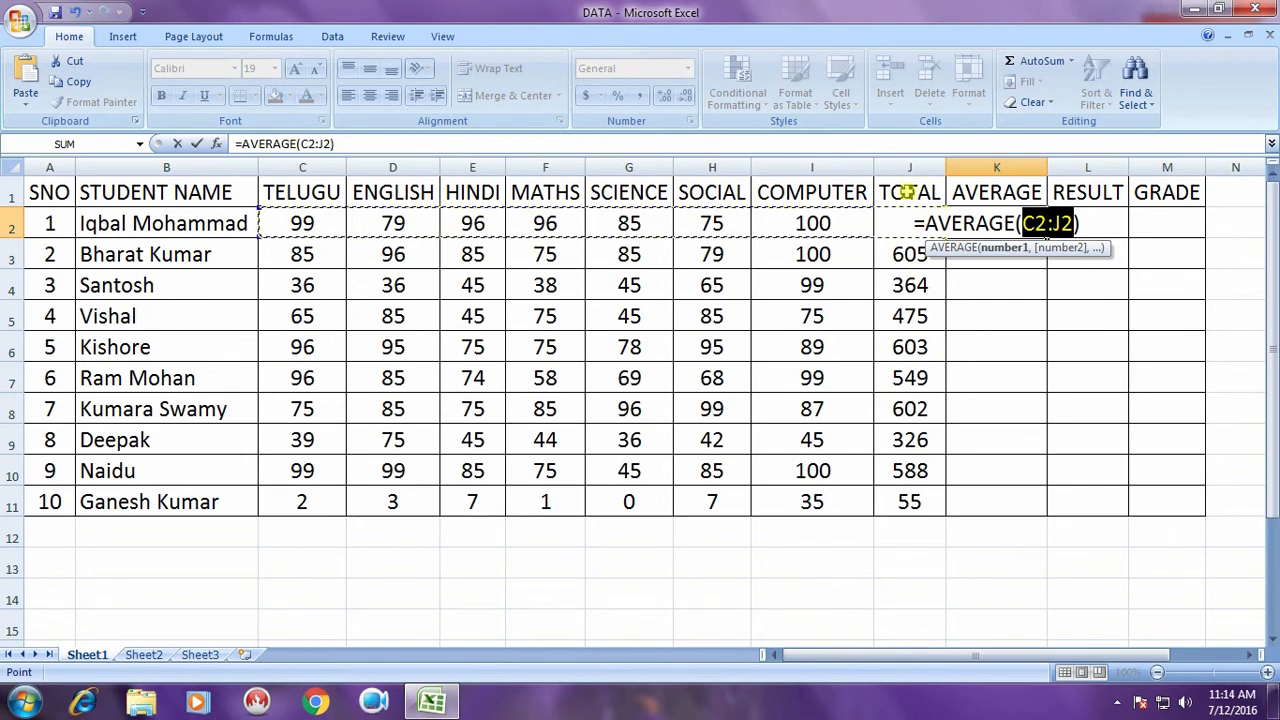
{"action": "left_click", "coordinate": [323, 143]}
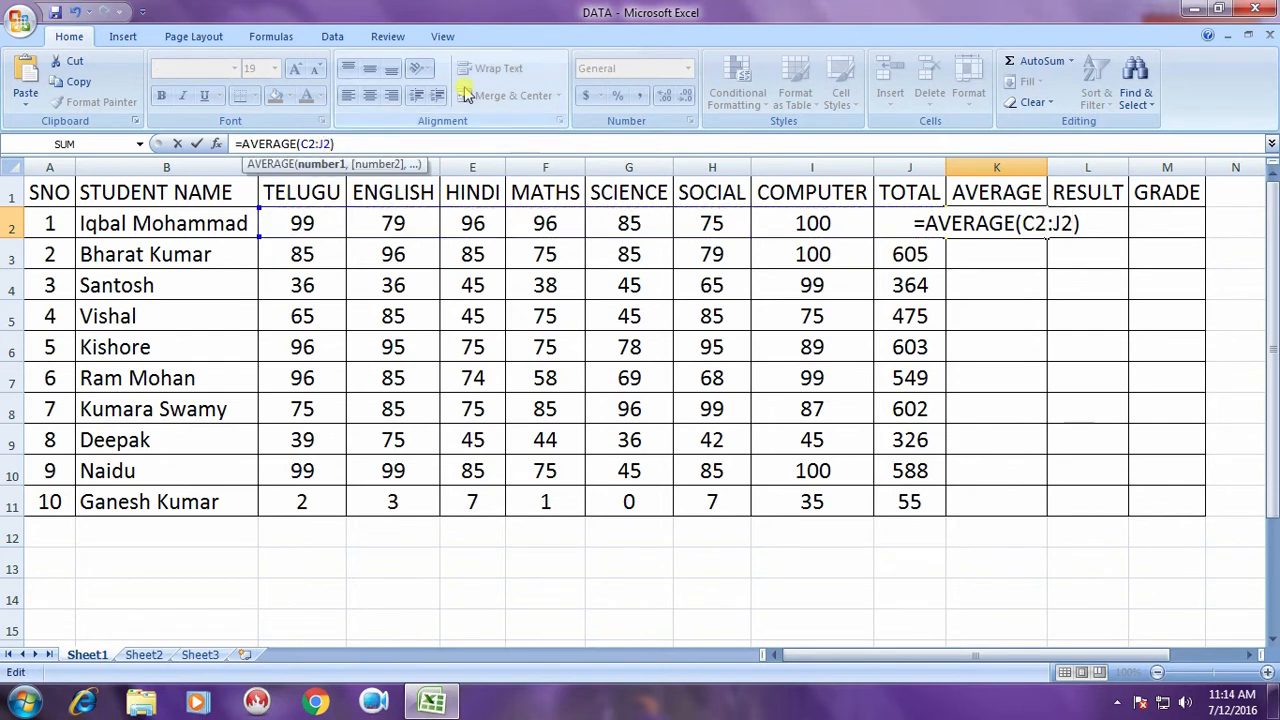
{"action": "key", "text": "BackSpace"}
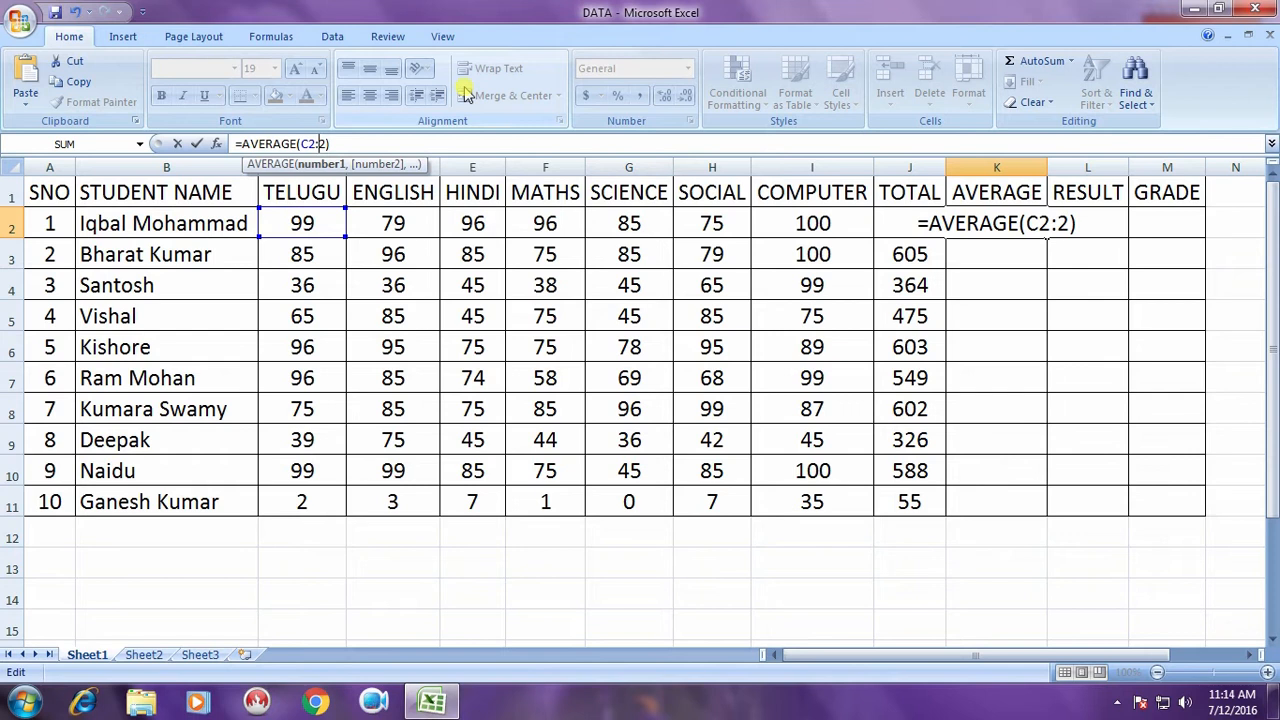
{"action": "type", "text": "I"}
{"action": "key", "text": "Return"}
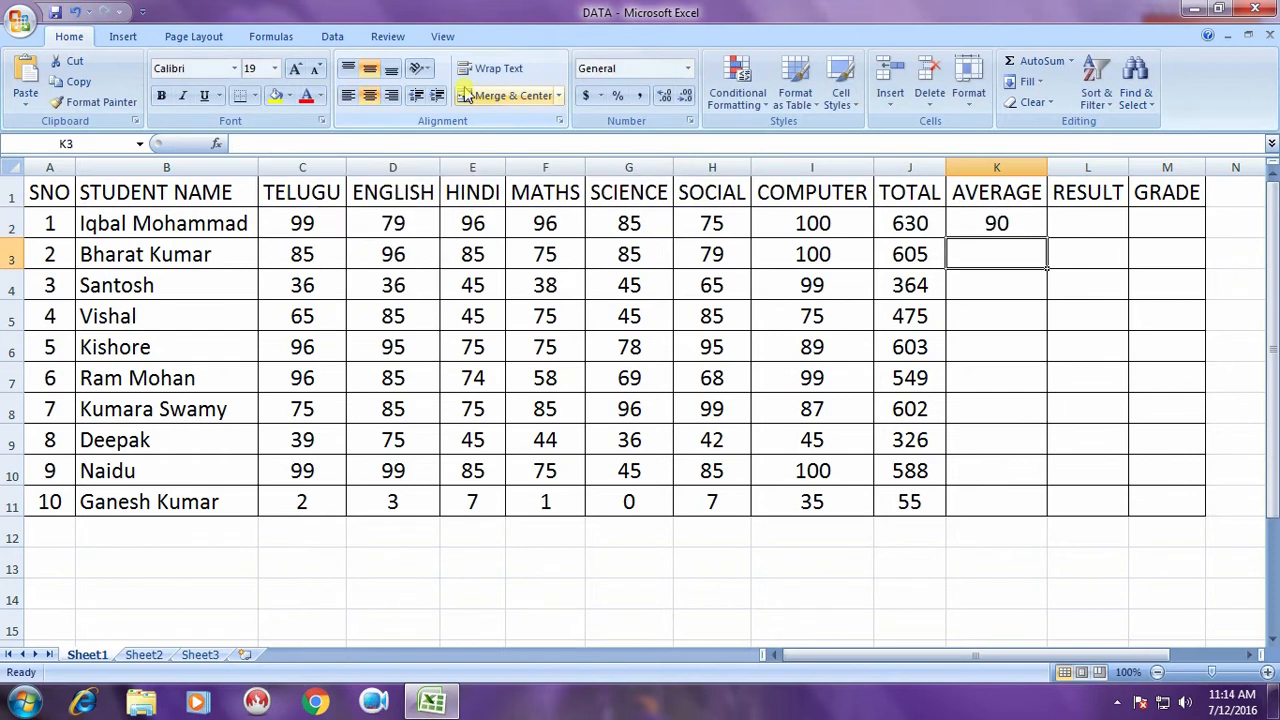
Fill the AVERAGE formula from K2 down to K11, and clear the contents of that range.
{"action": "left_click", "coordinate": [1003, 225]}
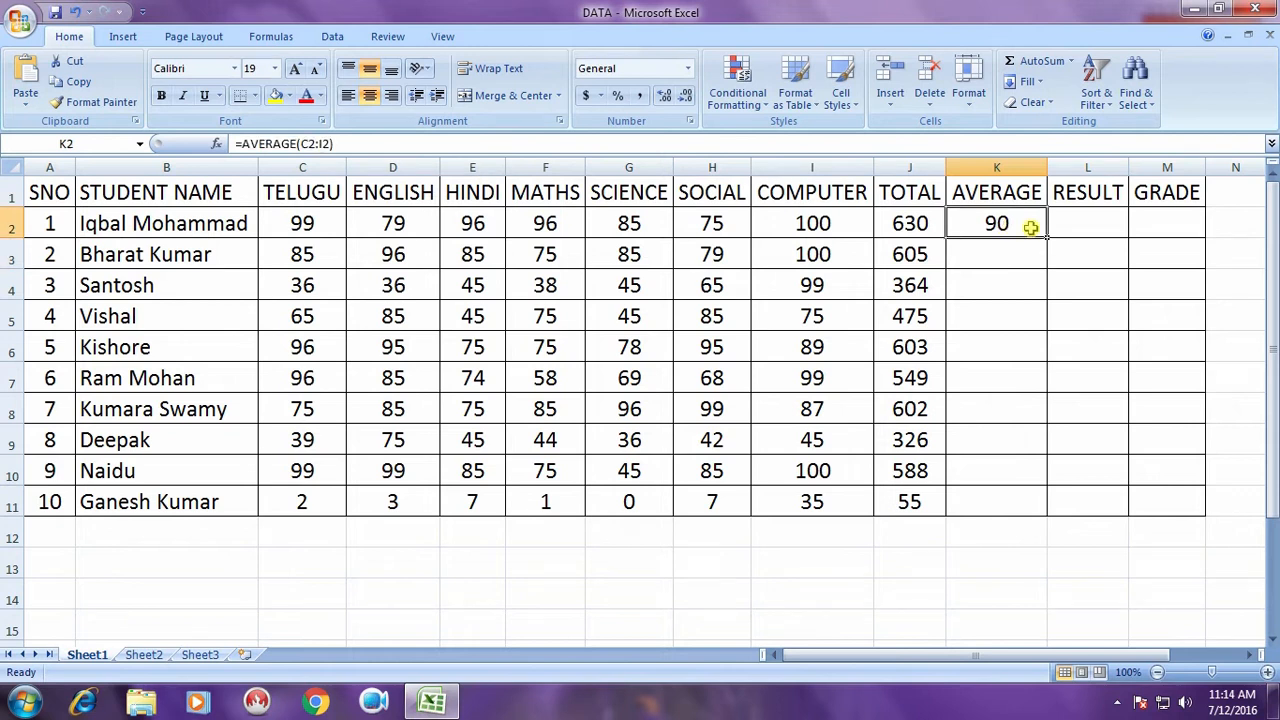
{"action": "left_click_drag", "start_coordinate": [1046, 239], "coordinate": [1045, 516]}
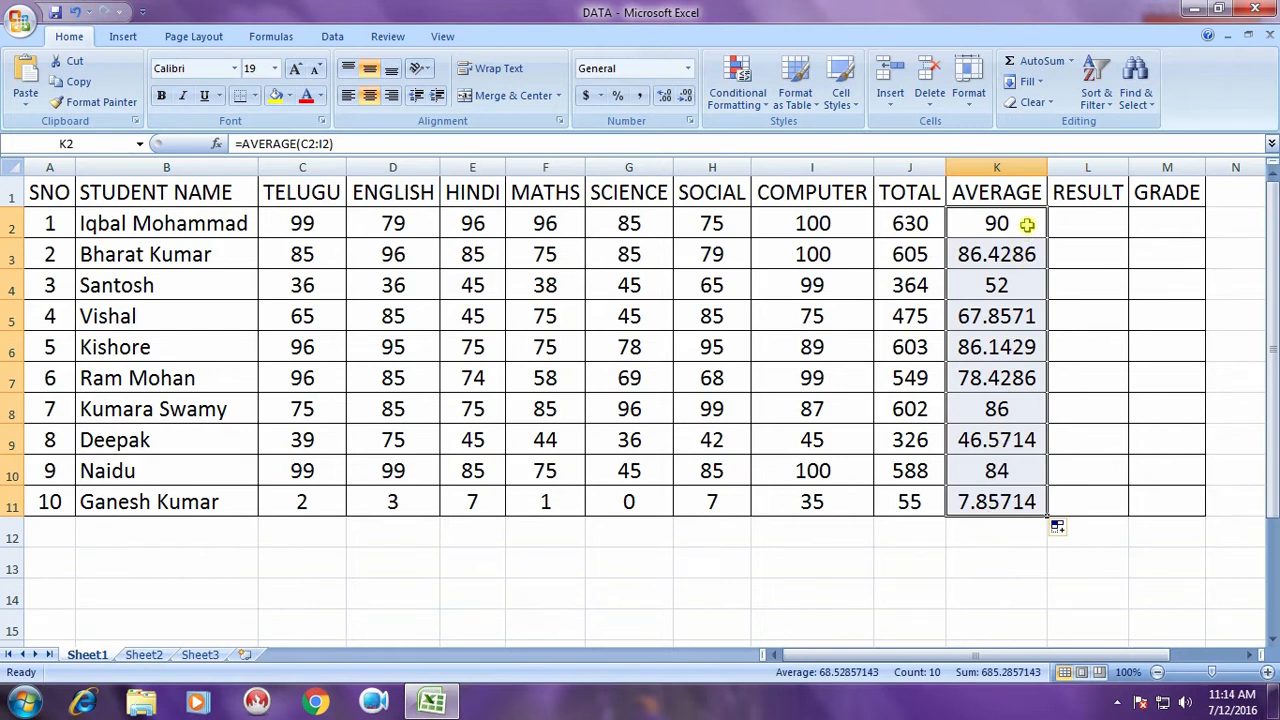
{"action": "key", "text": "Delete"}
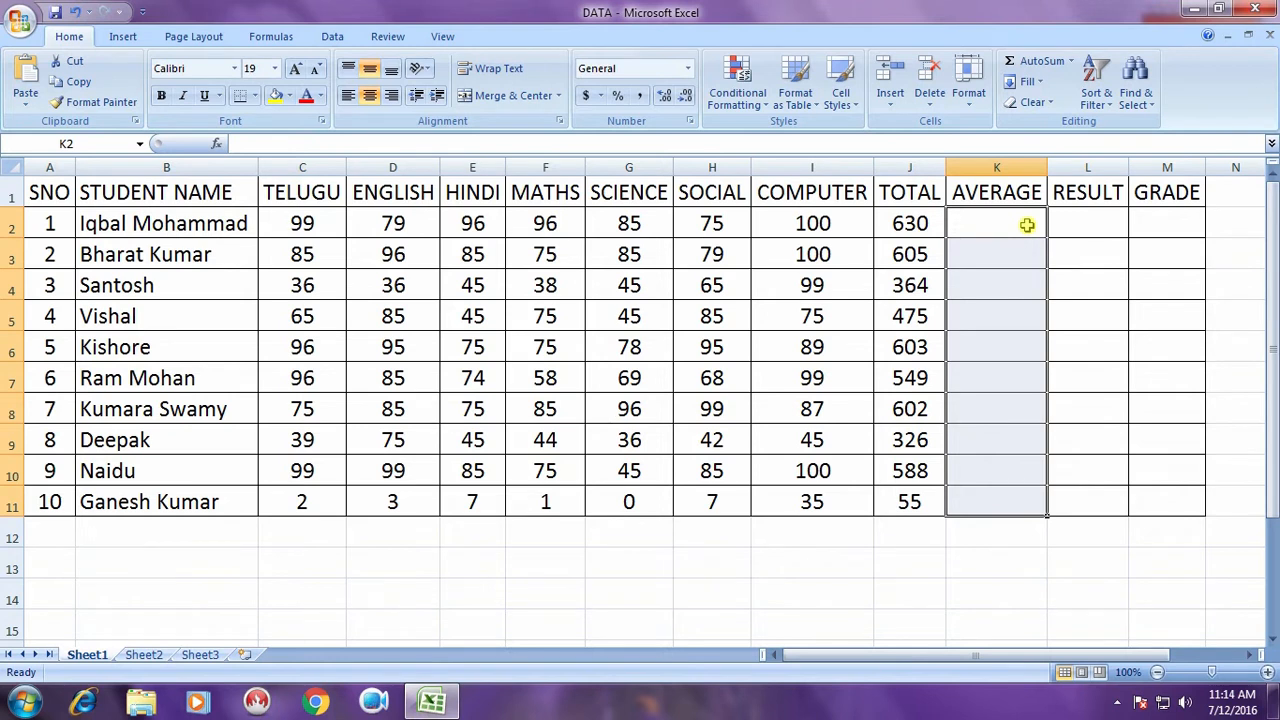
Calculate the first student's average in K2 by dividing the total by seven with the formula =J2/7.
{"action": "left_click", "coordinate": [914, 224]}
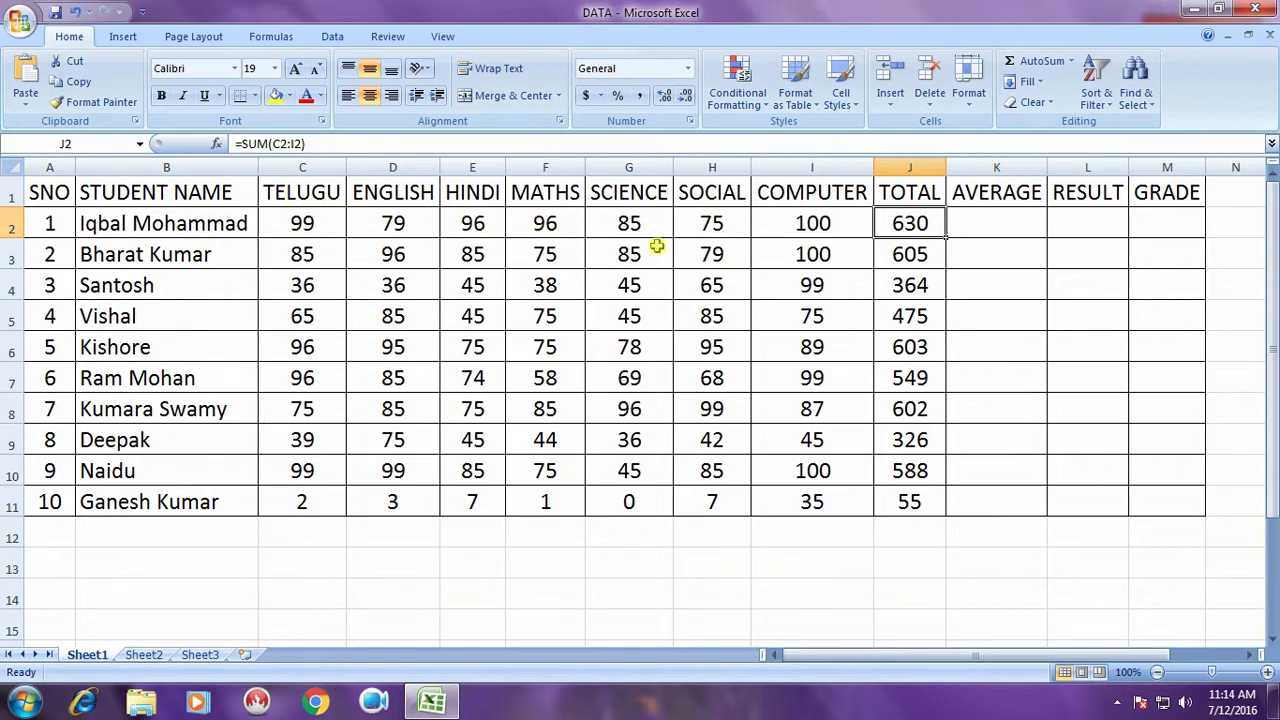
{"action": "left_click", "coordinate": [1000, 223]}
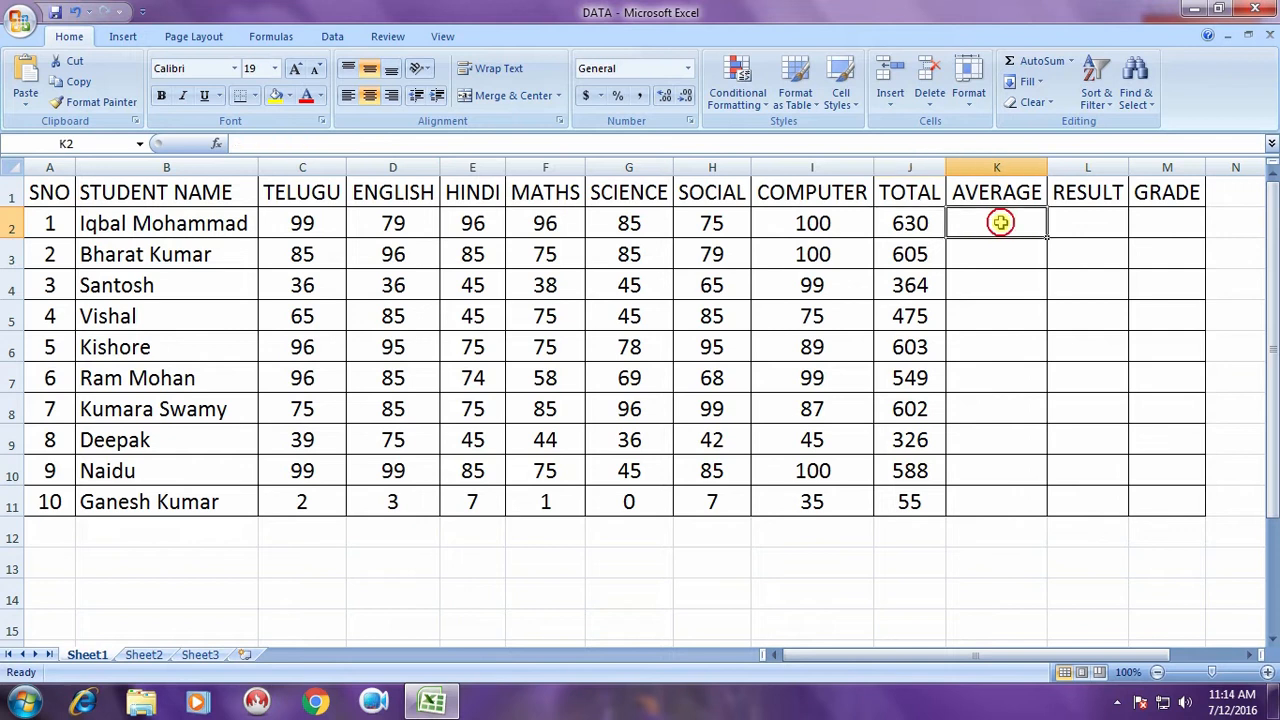
{"action": "type", "text": "="}
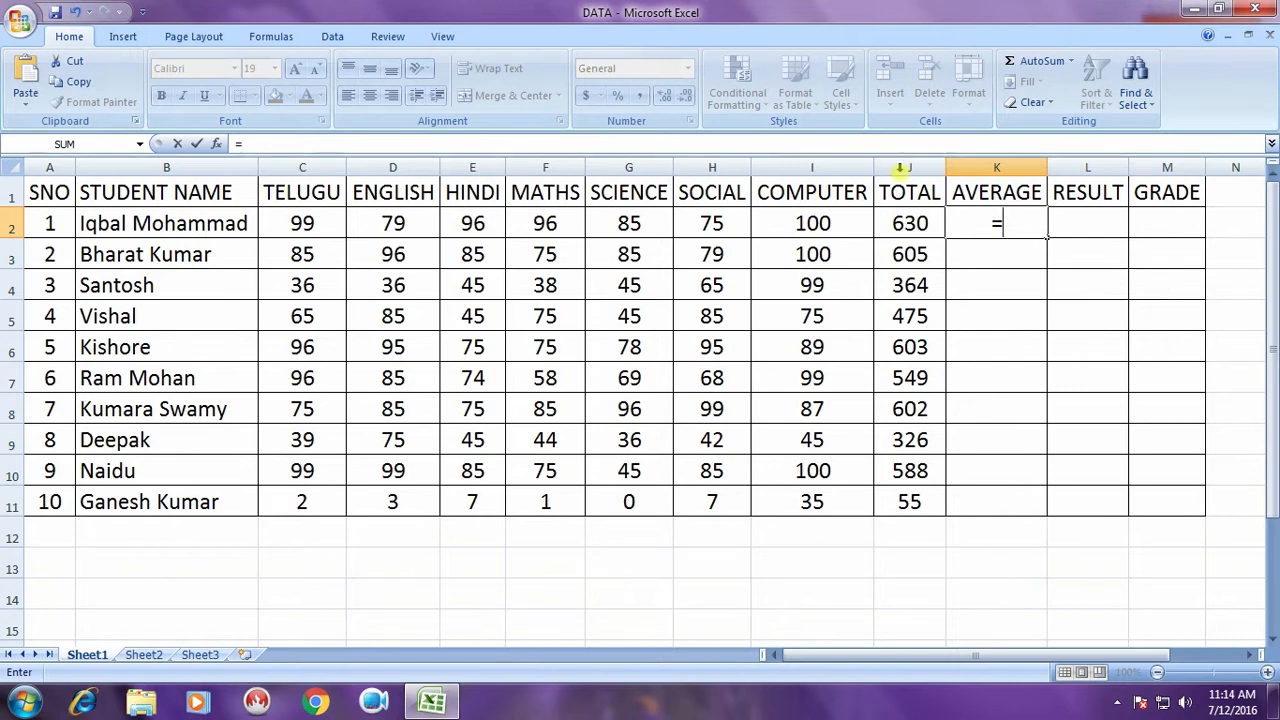
{"action": "left_click", "coordinate": [905, 225]}
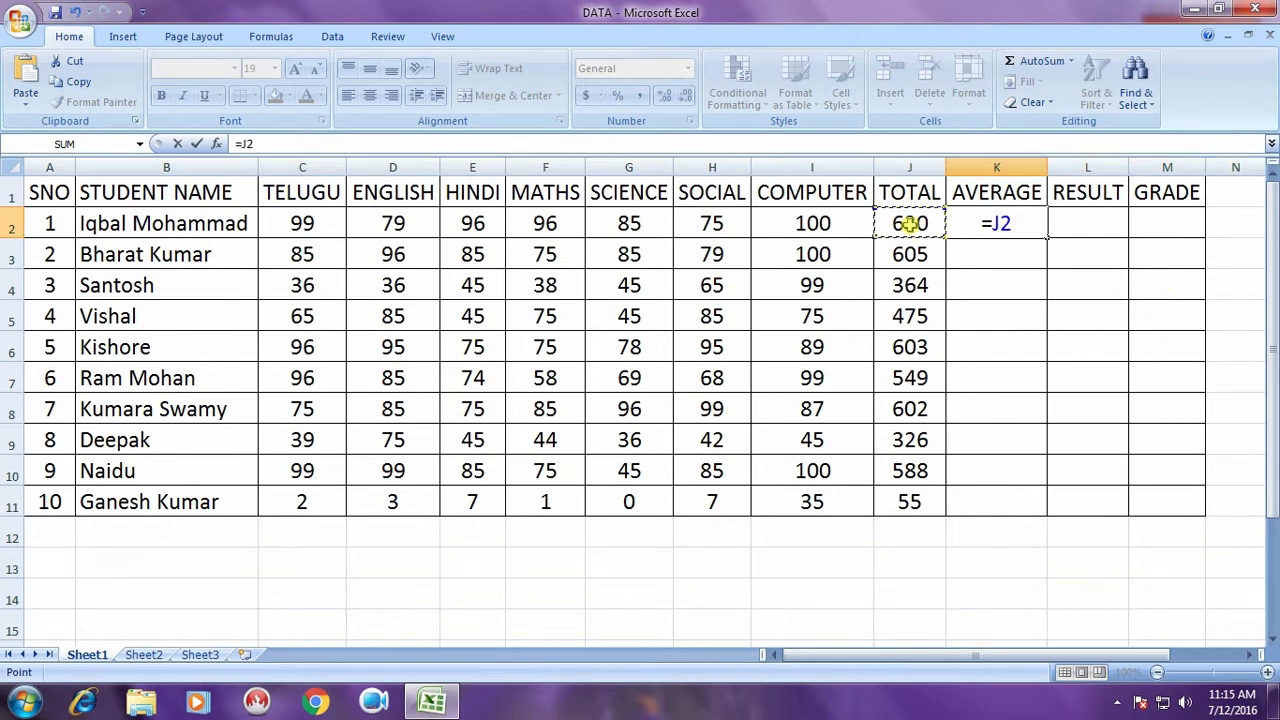
{"action": "type", "text": "/"}
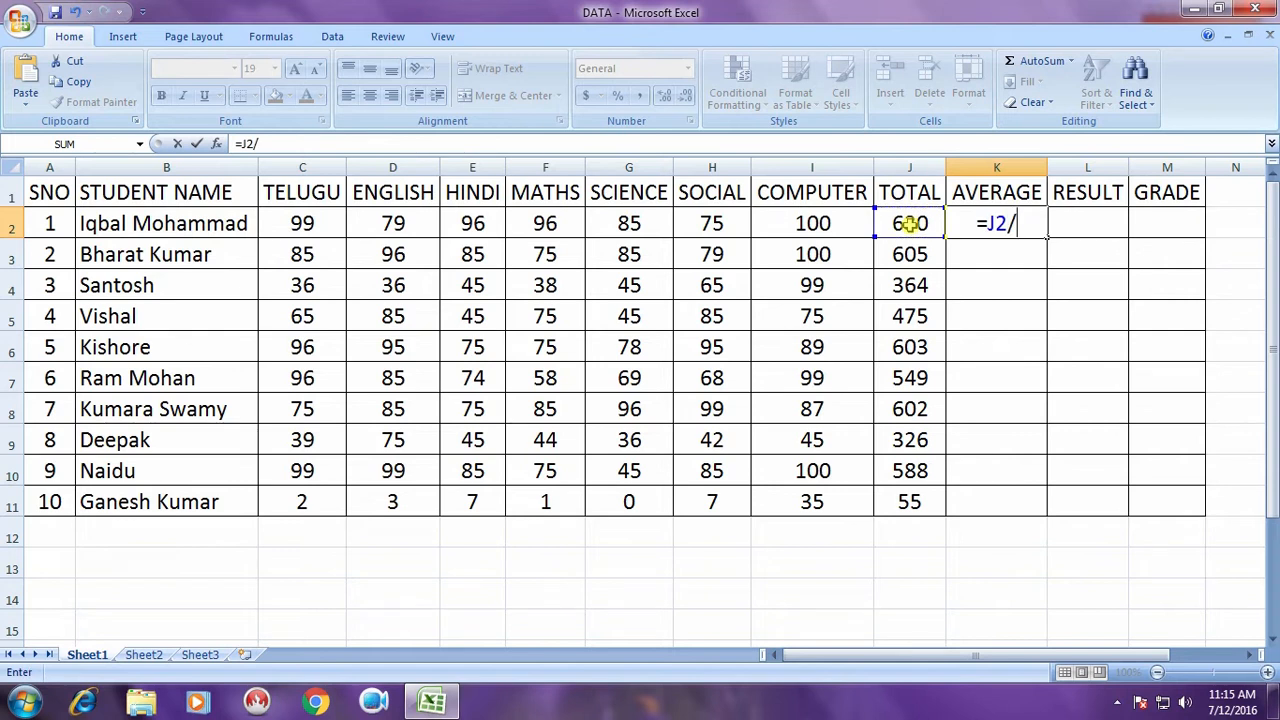
{"action": "type", "text": "7"}
{"action": "key", "text": "Return"}
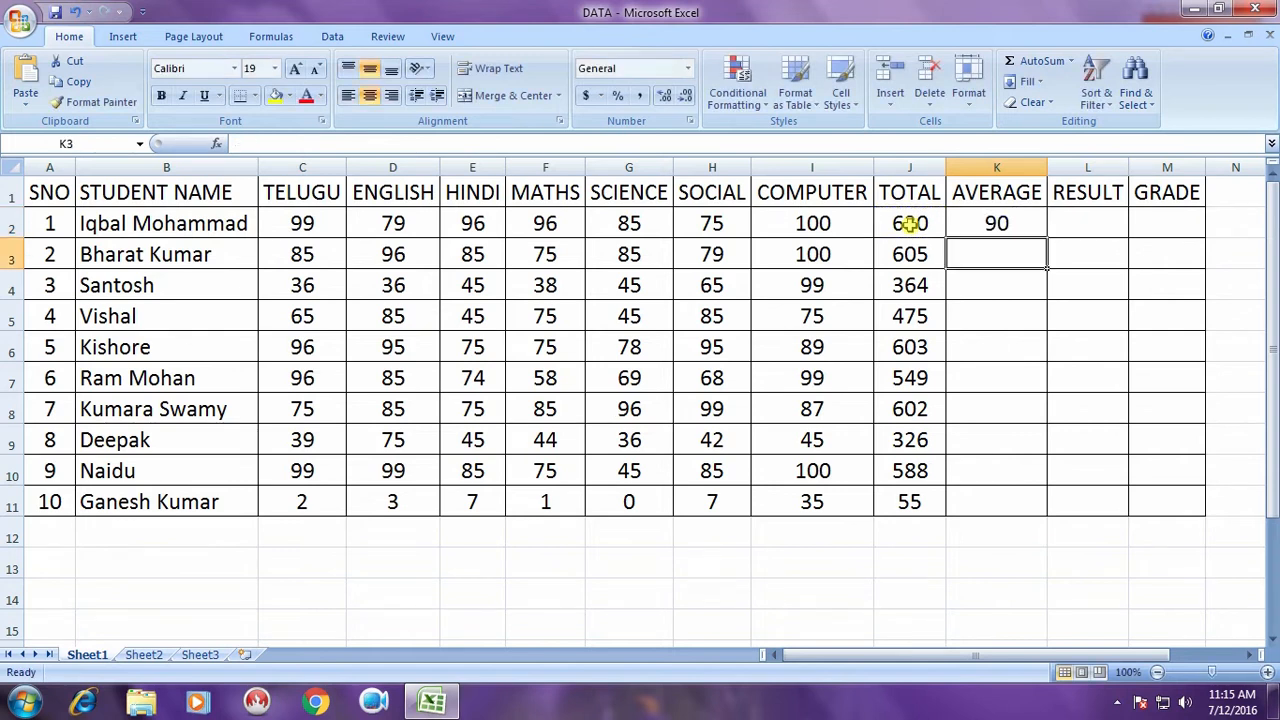
Fill the =J2/7 formula from K2 down to K11 for the remaining students.
{"action": "left_click", "coordinate": [997, 223]}
{"action": "left_click_drag", "start_coordinate": [1045, 237], "coordinate": [1038, 505]}
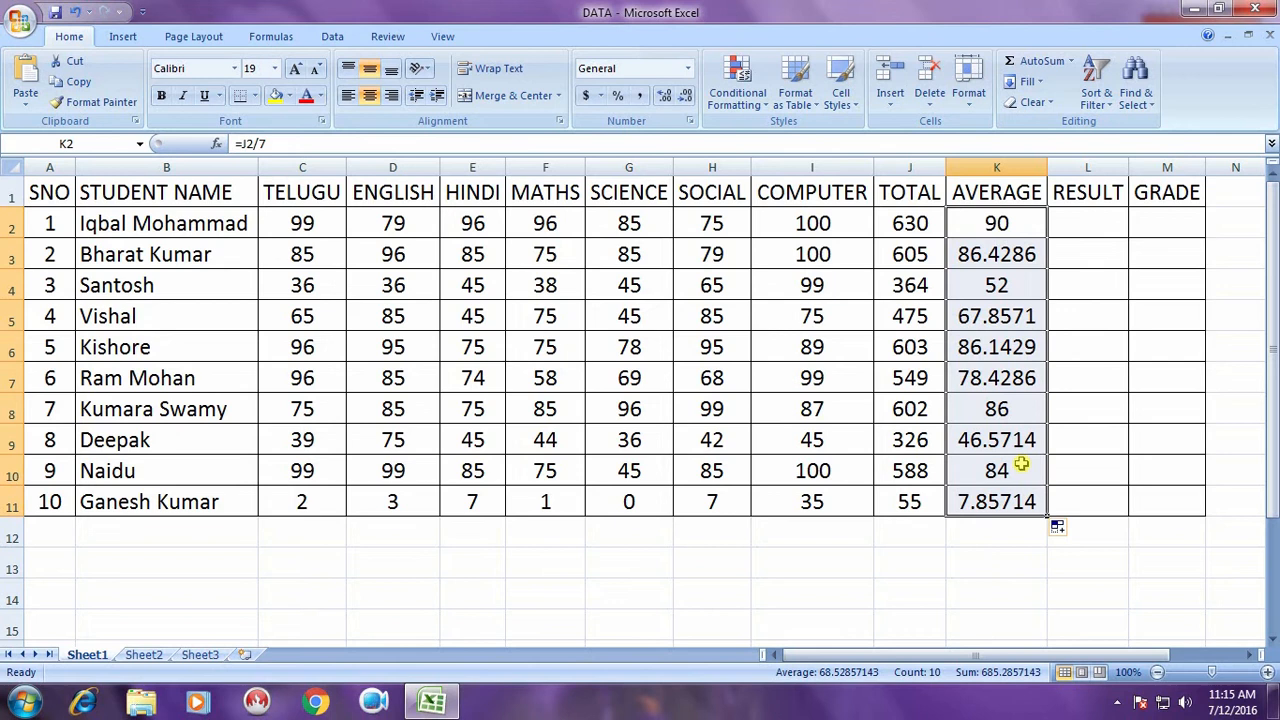
{"action": "left_click", "coordinate": [1072, 62]}
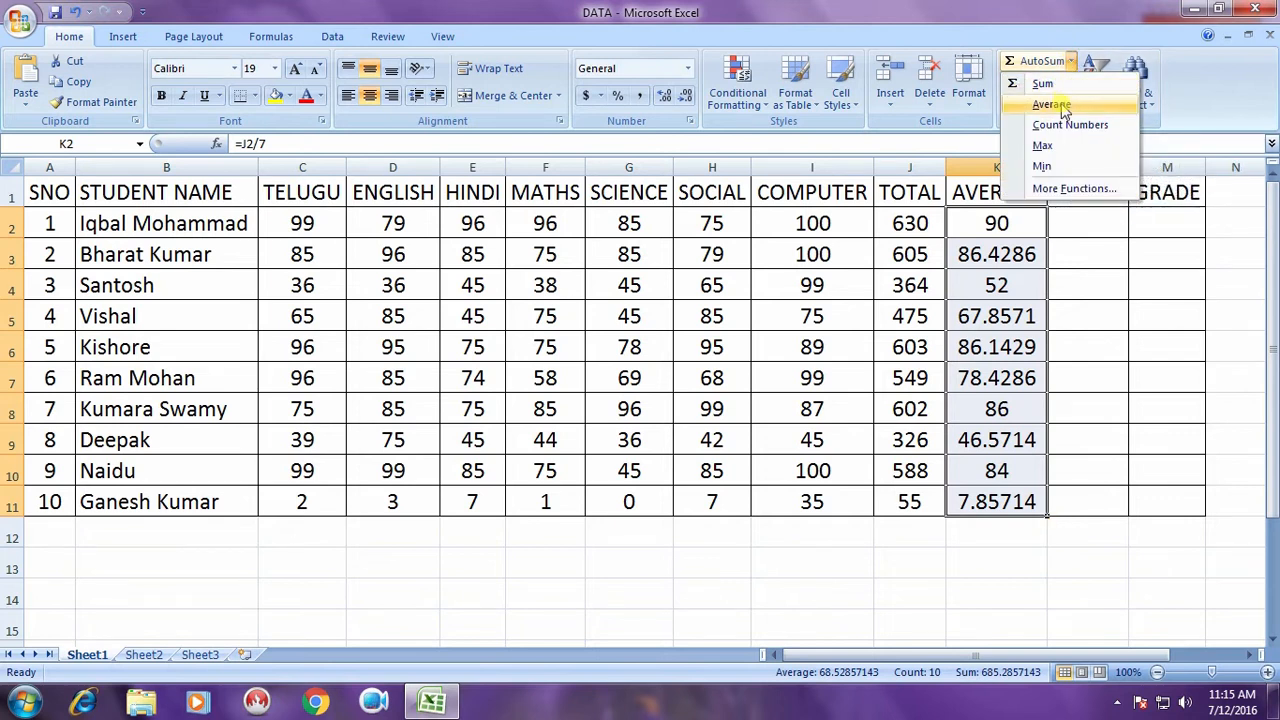
Erase the division formula from K2 and clear the remaining student averages in the range K2:K11.
{"action": "left_click", "coordinate": [1002, 293]}
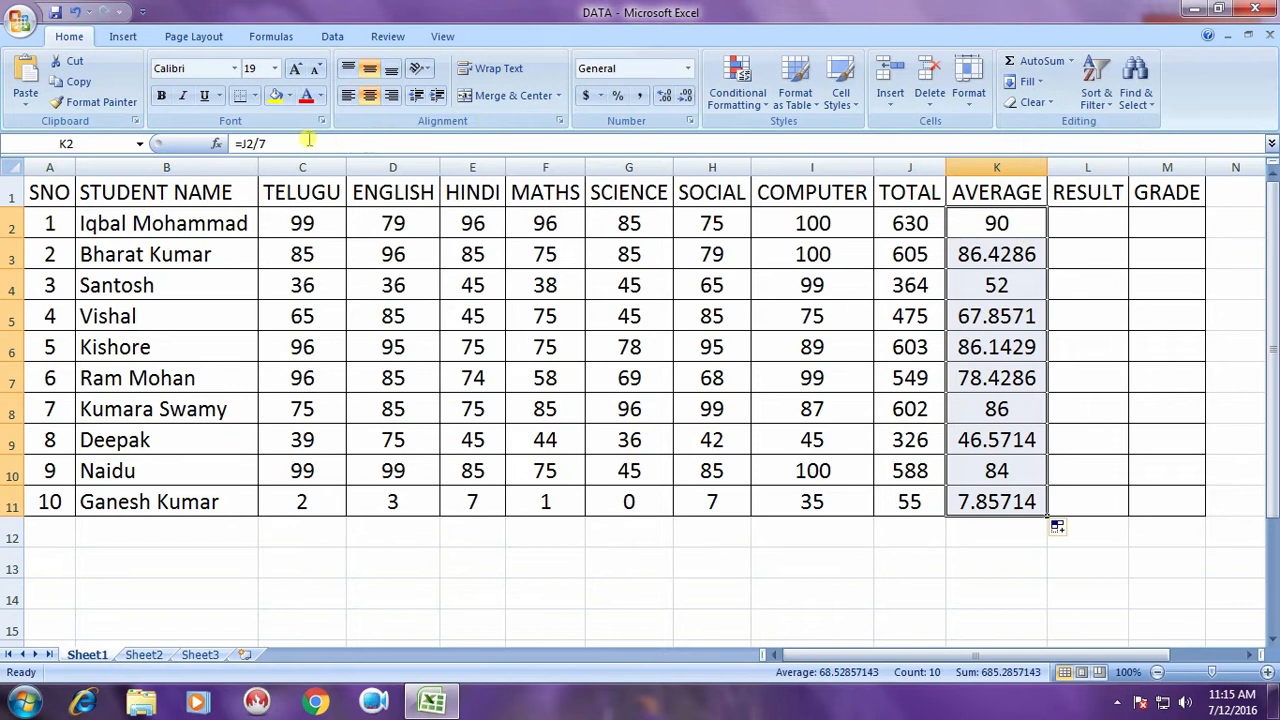
{"action": "left_click", "coordinate": [277, 142]}
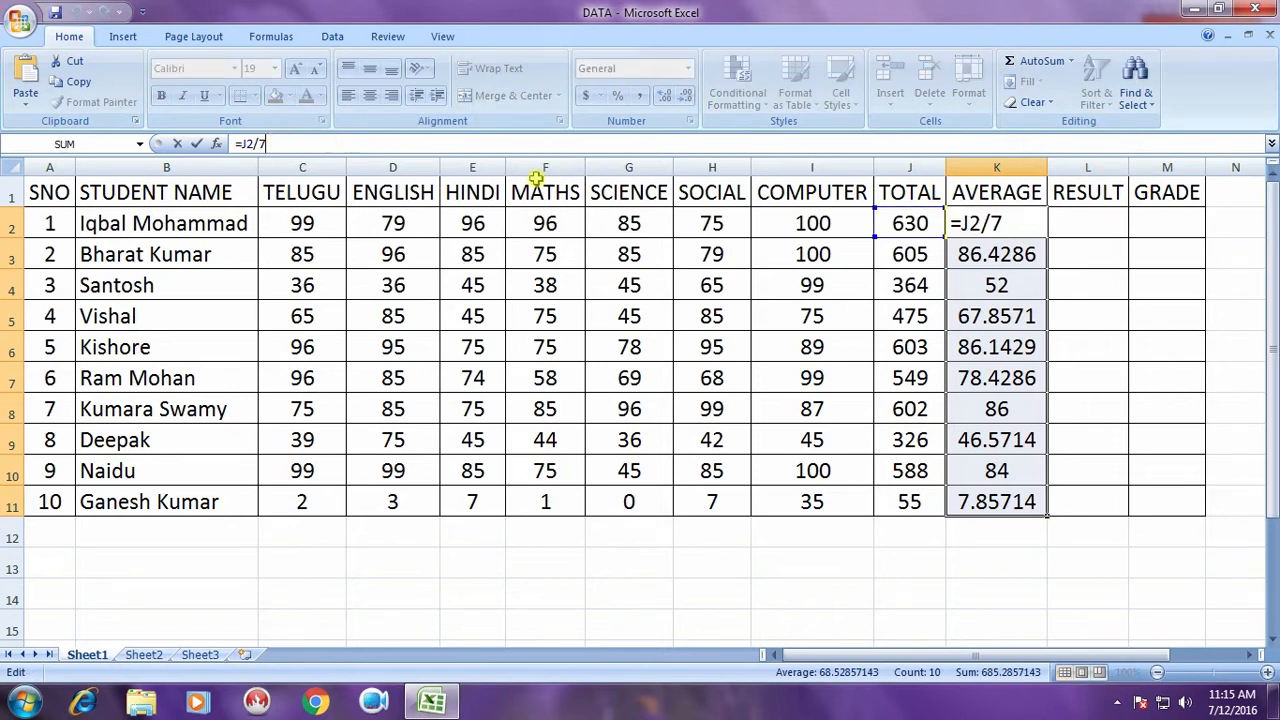
{"action": "key", "text": "BackSpace"}
{"action": "key", "text": "BackSpace"}
{"action": "key", "text": "BackSpace"}
{"action": "key", "text": "BackSpace"}
{"action": "key", "text": "BackSpace"}
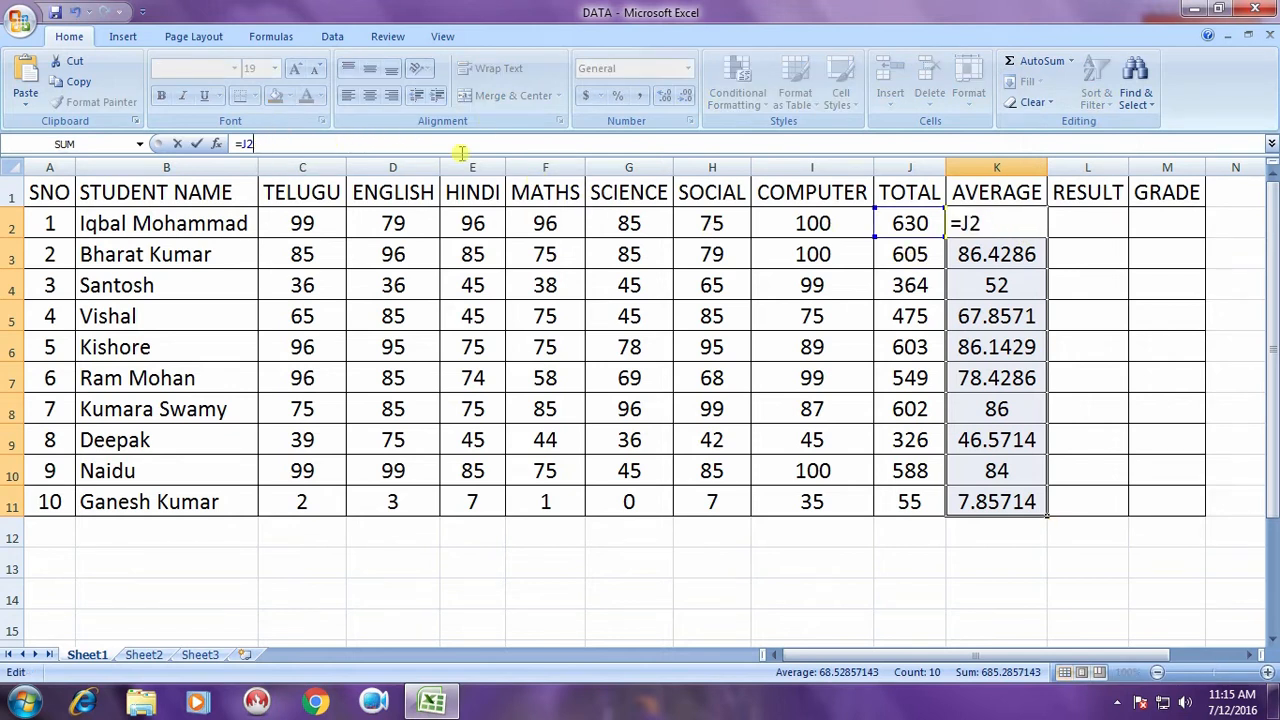
{"action": "key", "text": "Return"}
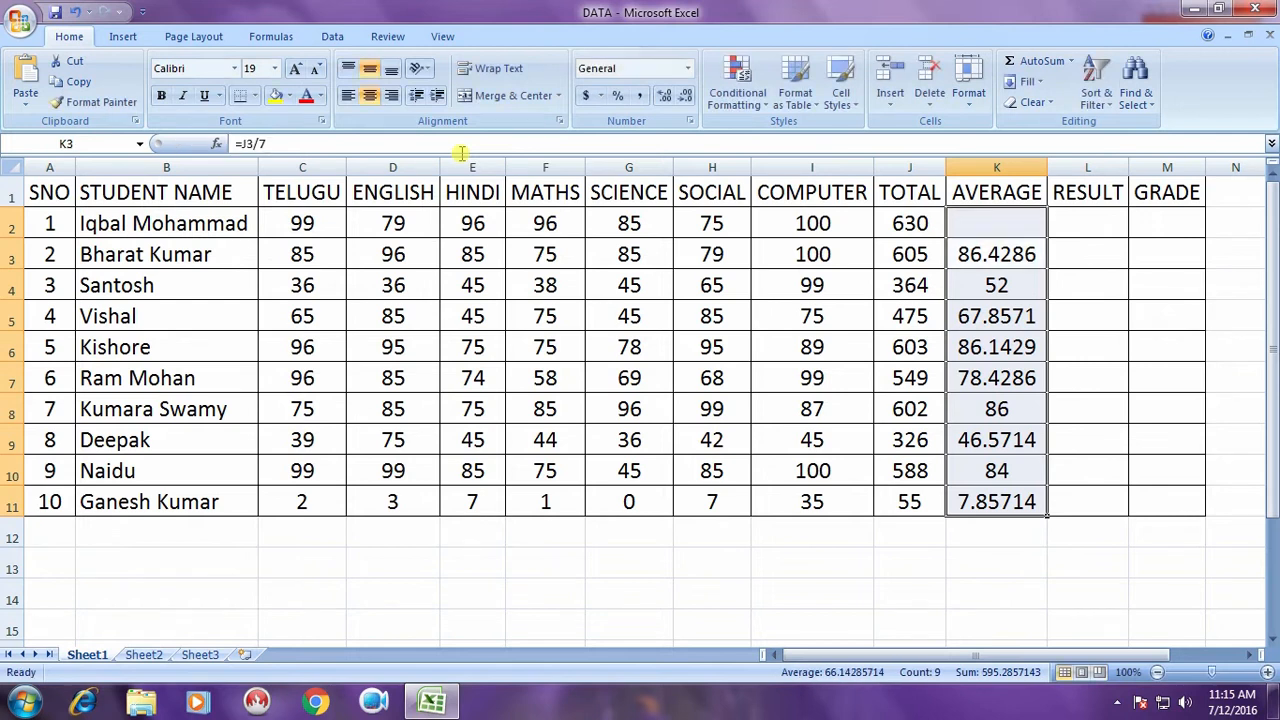
{"action": "left_click_drag", "start_coordinate": [1003, 476], "coordinate": [1002, 499]}
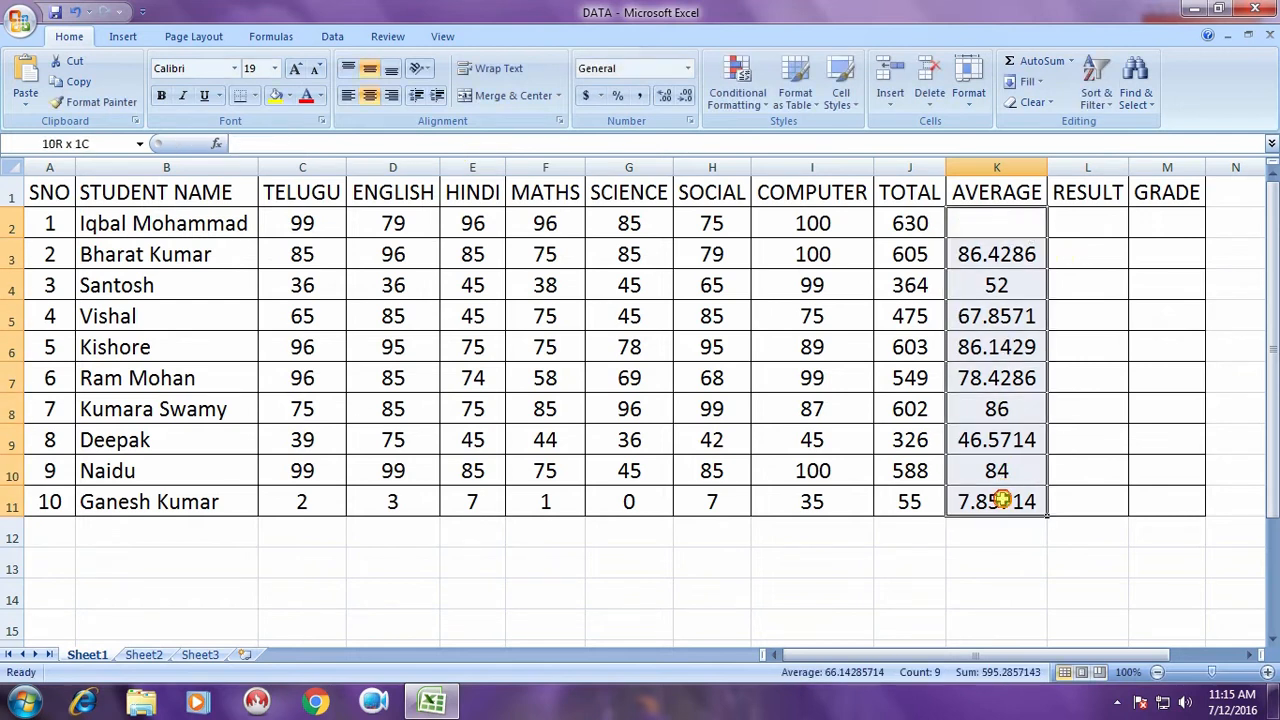
{"action": "key", "text": "Delete"}
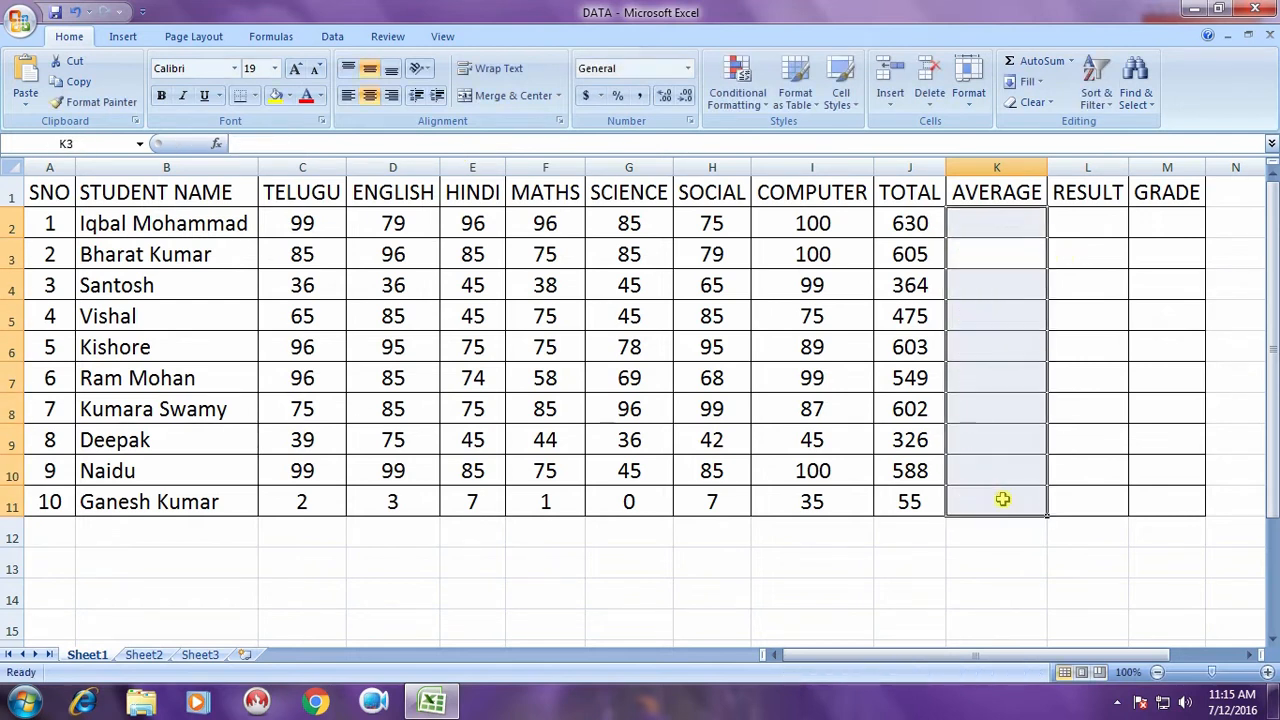
Insert an Average function in K2 corrected to =AVERAGE(C2:I2), and fill it down to K11.
{"action": "left_click", "coordinate": [1024, 213]}
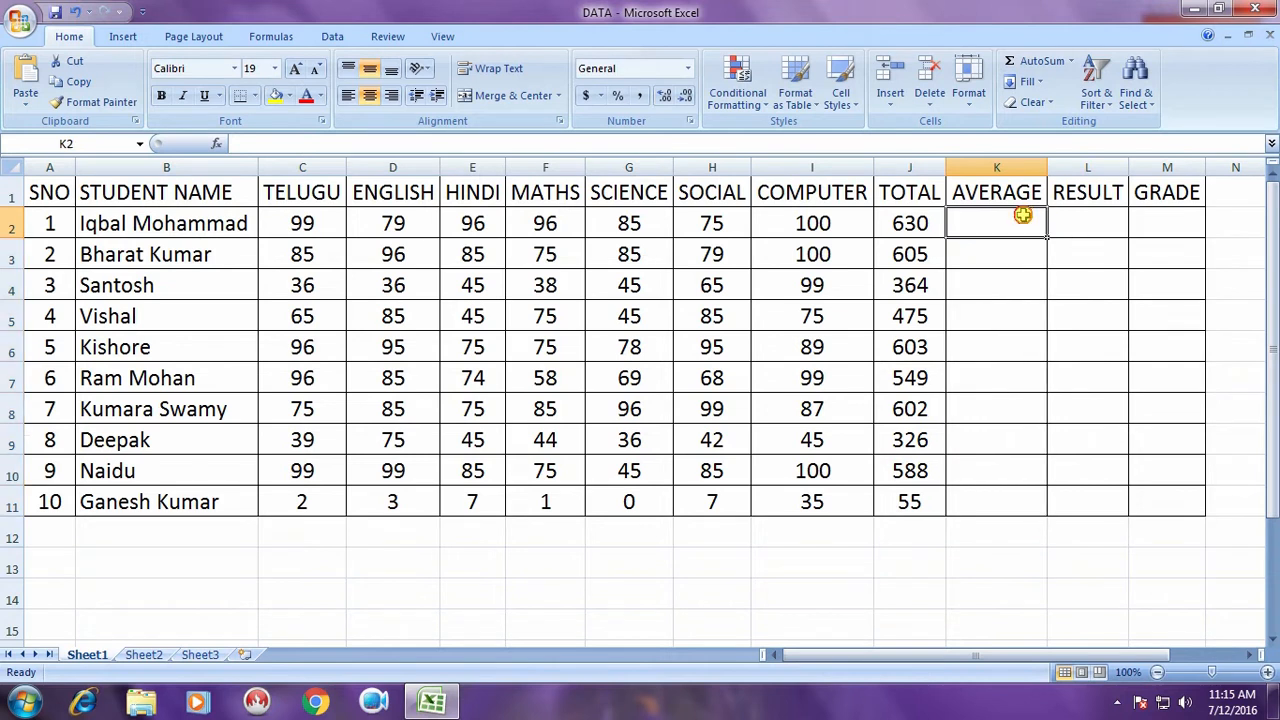
{"action": "left_click", "coordinate": [1071, 61]}
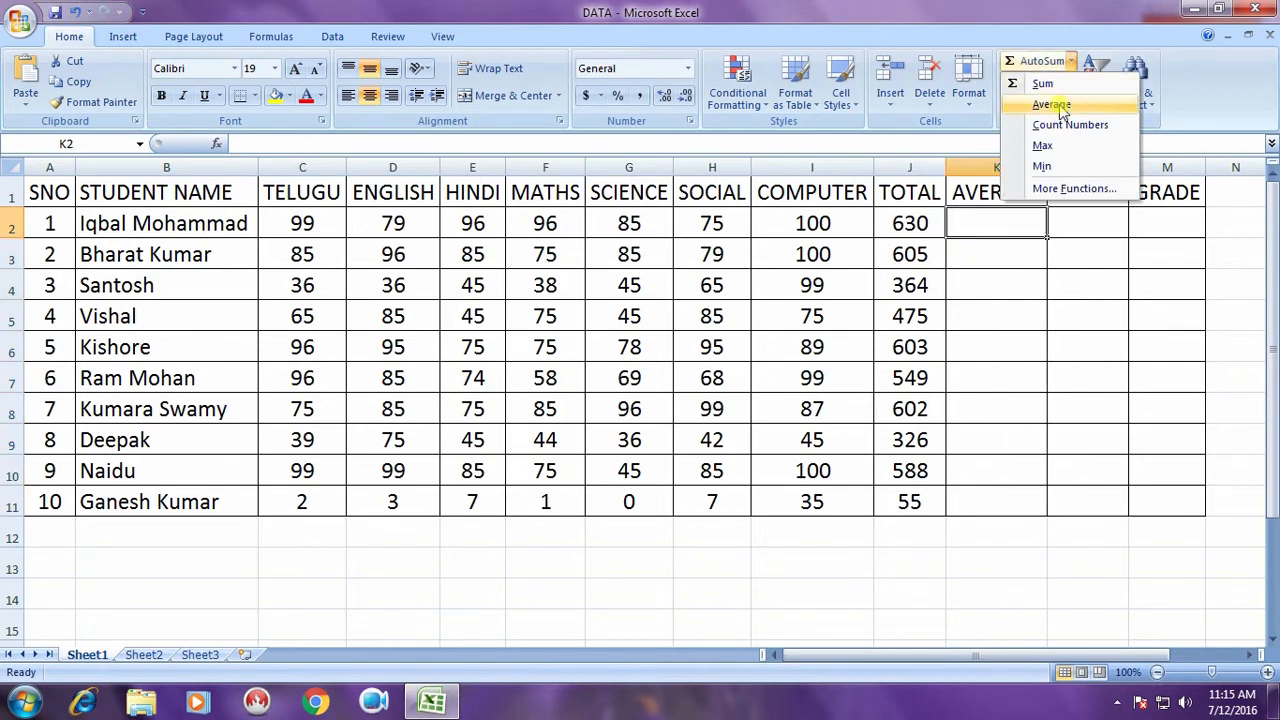
{"action": "left_click", "coordinate": [1058, 104]}
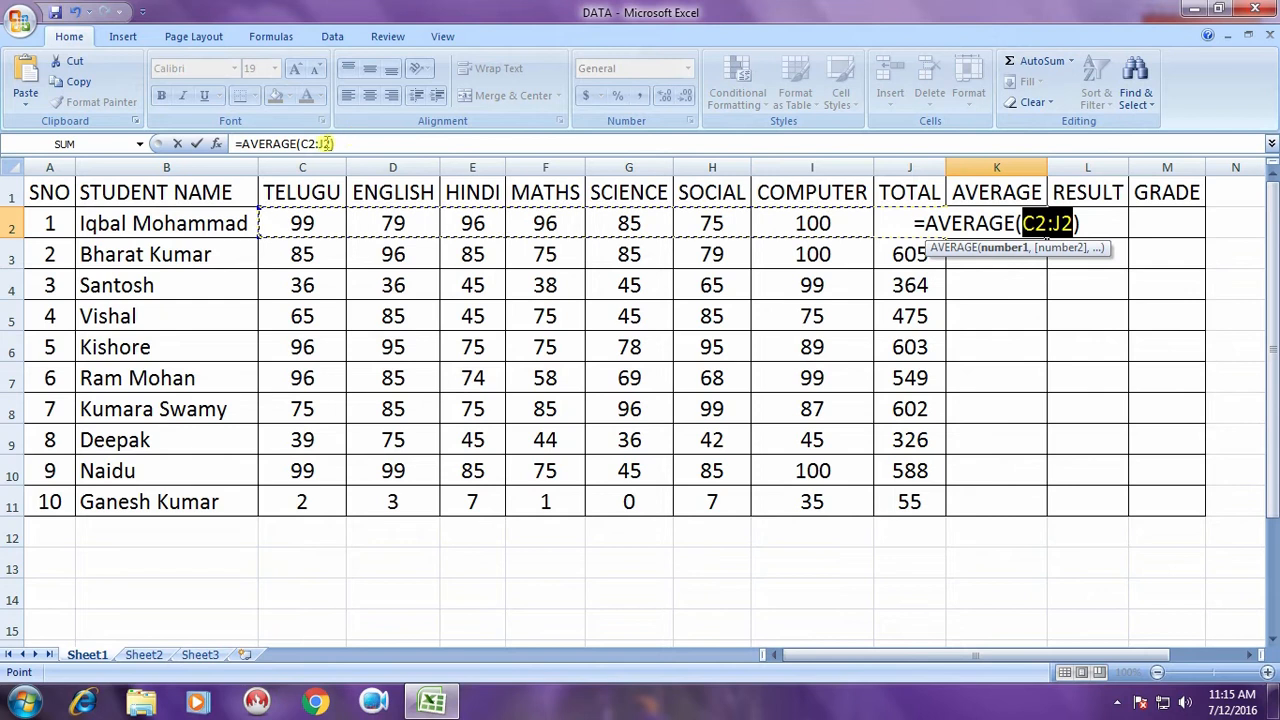
{"action": "left_click", "coordinate": [1047, 228]}
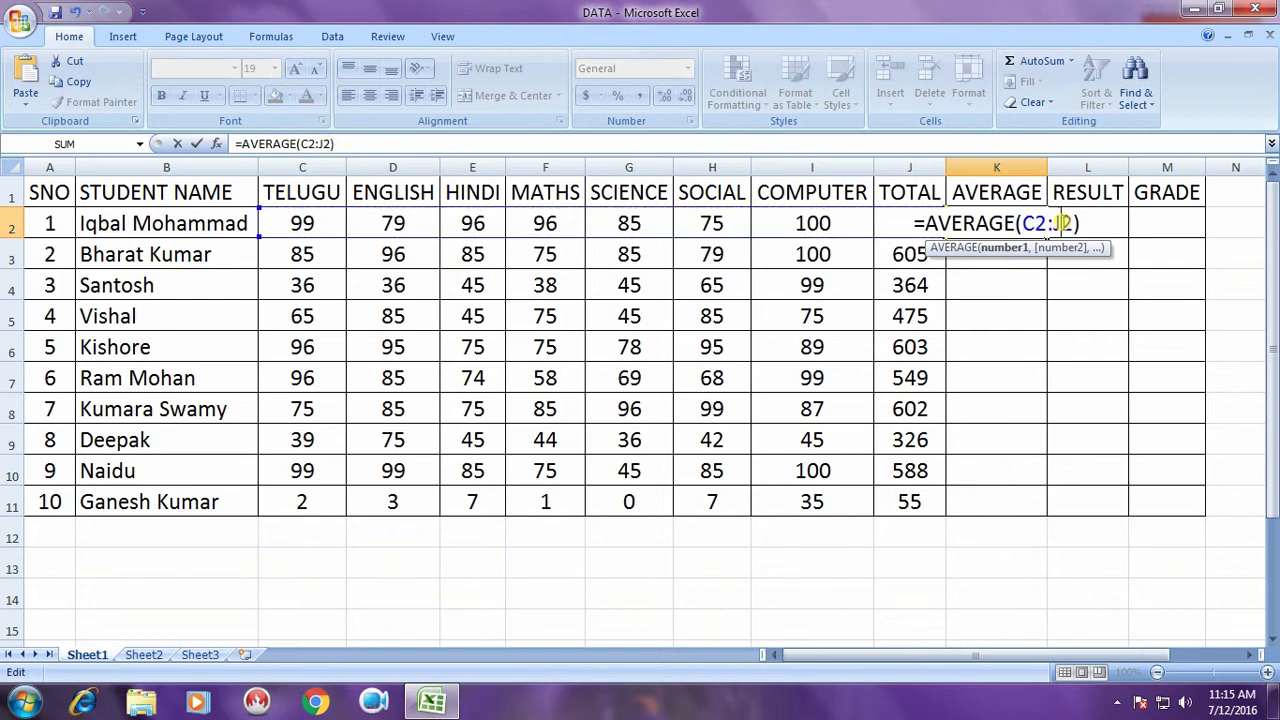
{"action": "key", "text": "BackSpace"}
{"action": "type", "text": "I"}
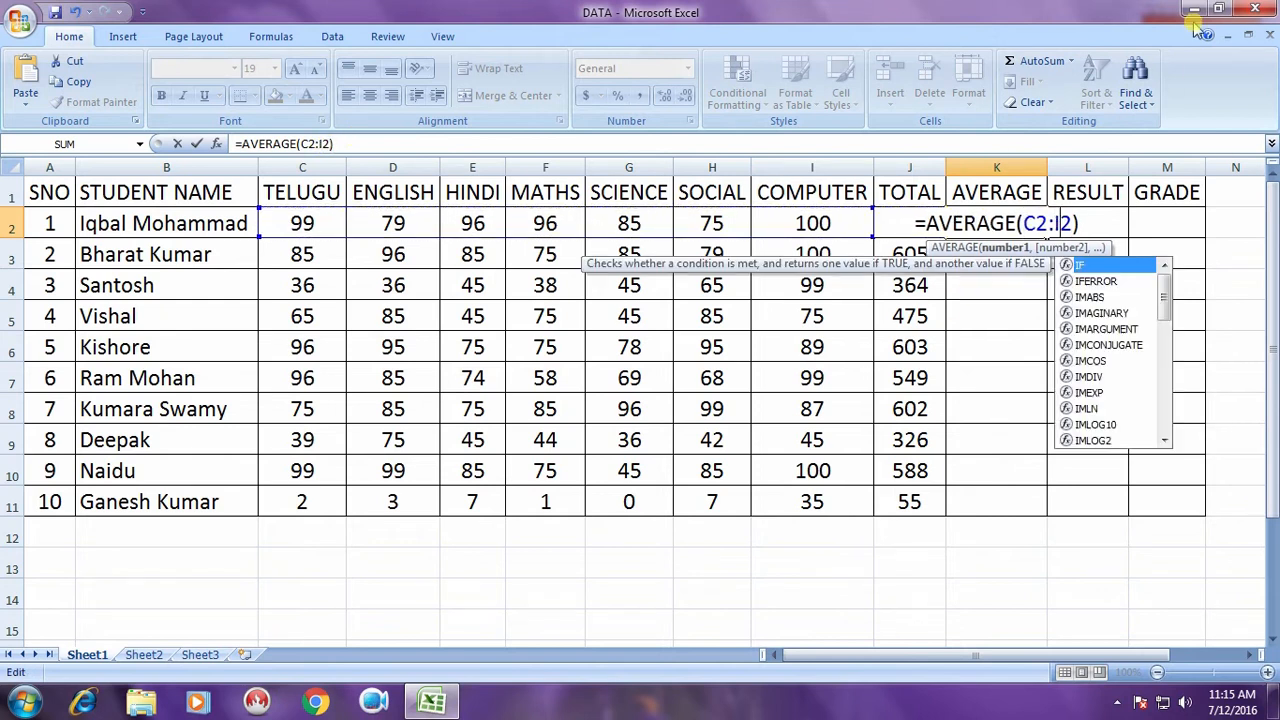
{"action": "key", "text": "Return"}
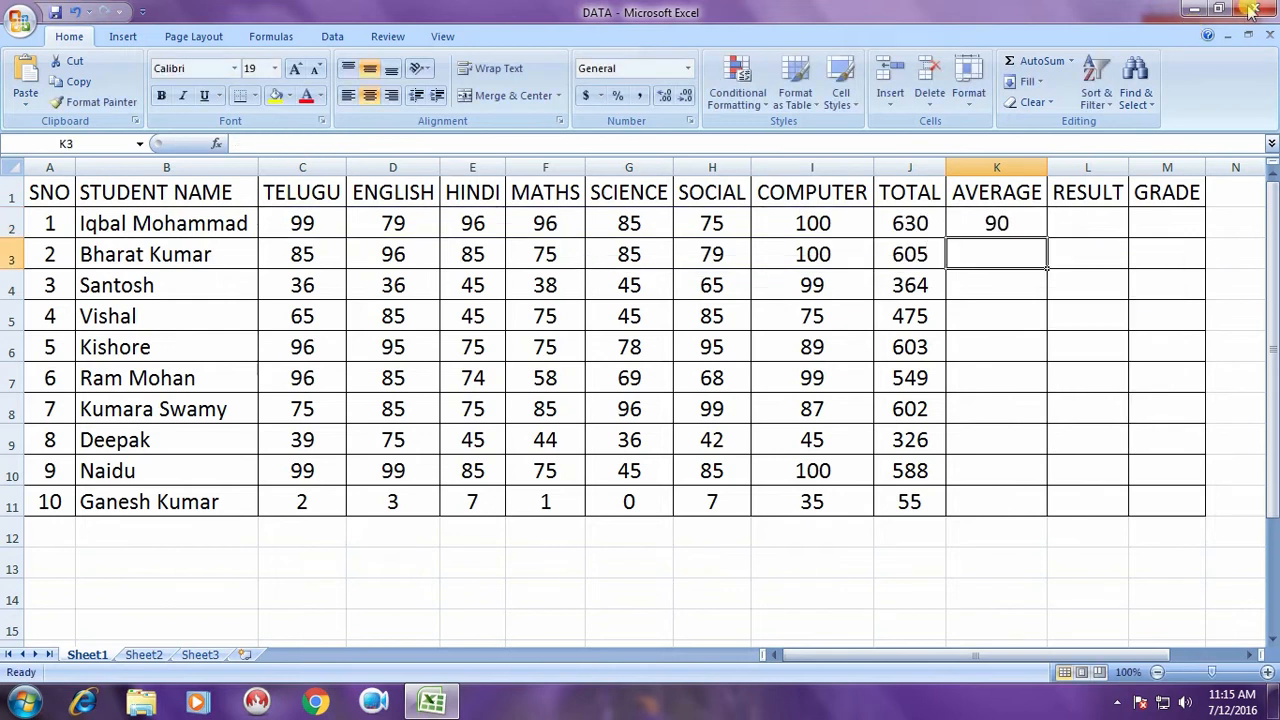
{"action": "left_click", "coordinate": [1005, 222]}
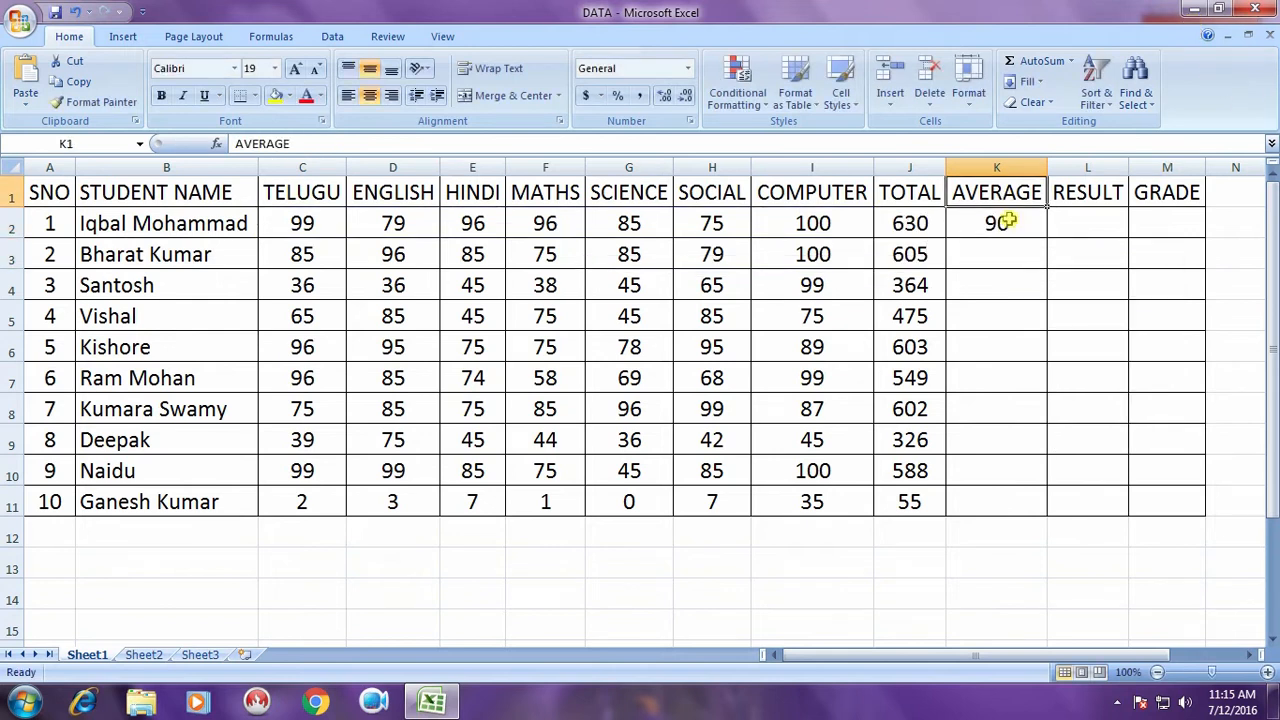
{"action": "left_click_drag", "start_coordinate": [1045, 240], "coordinate": [1041, 507]}
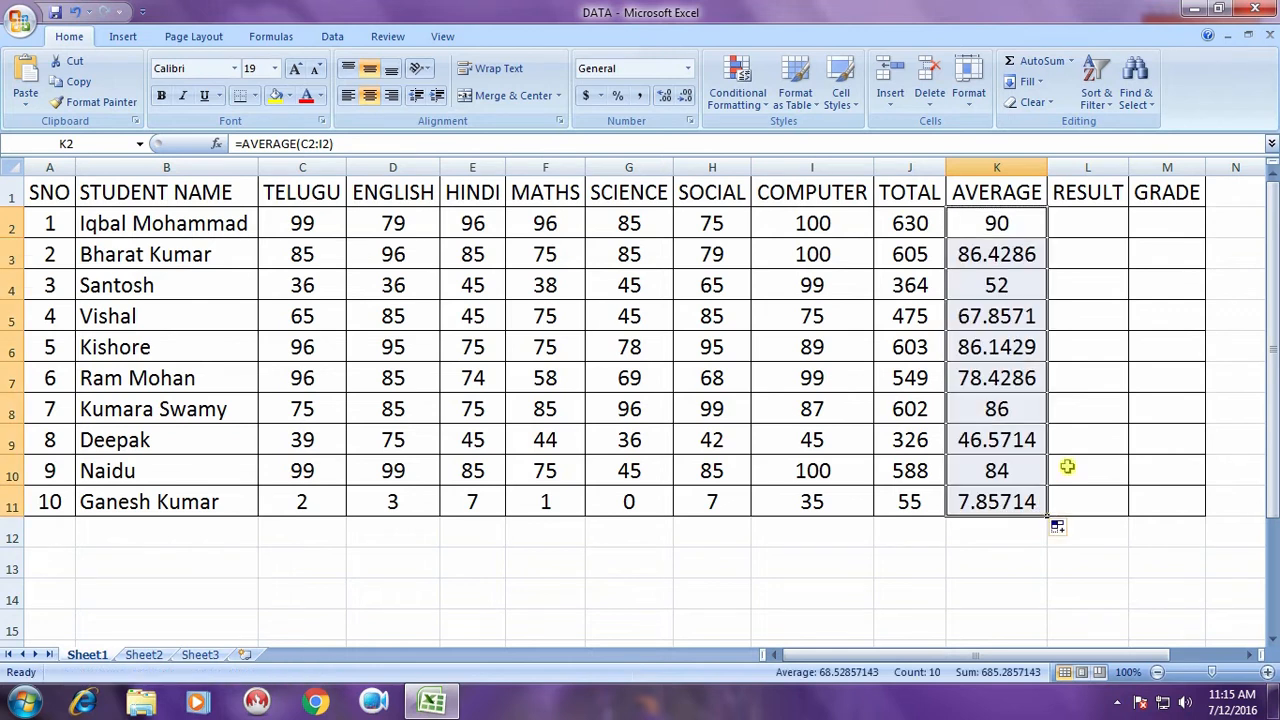
Start the first student's result formula in L2 as an IF function with a nested empty AND function, =IF(AND()).
{"action": "left_click", "coordinate": [1093, 222]}
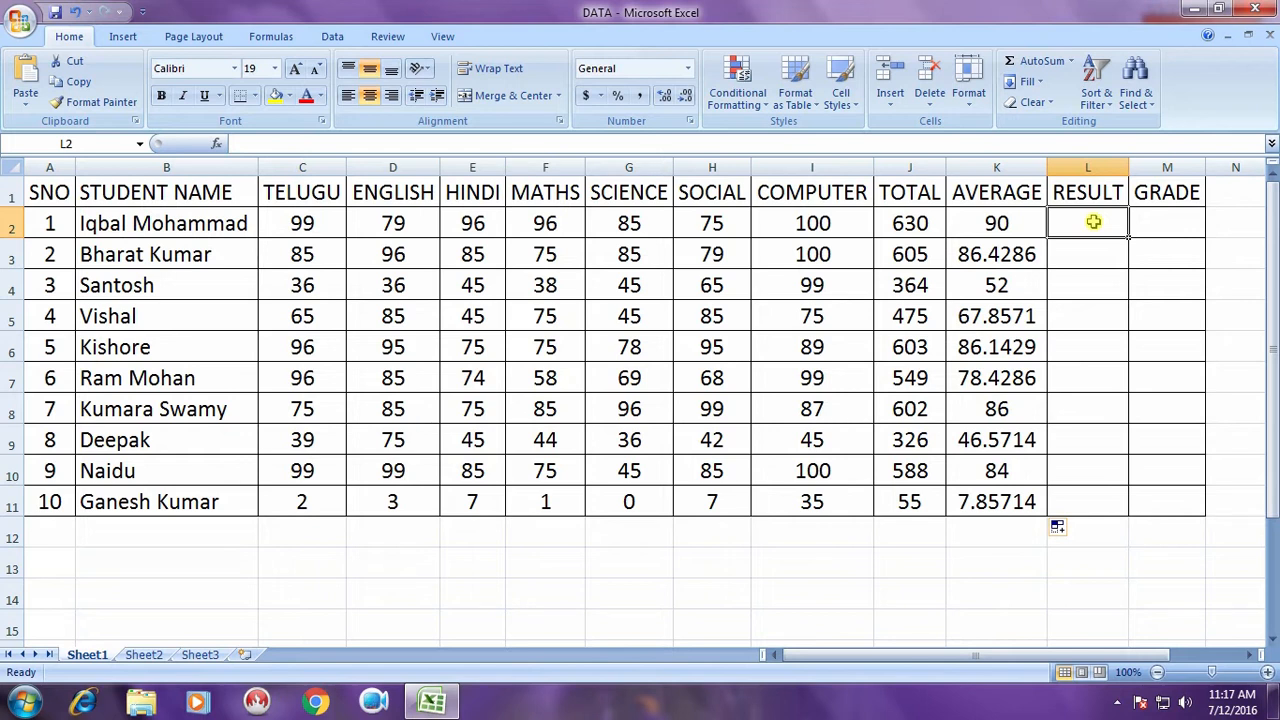
{"action": "type", "text": "="}
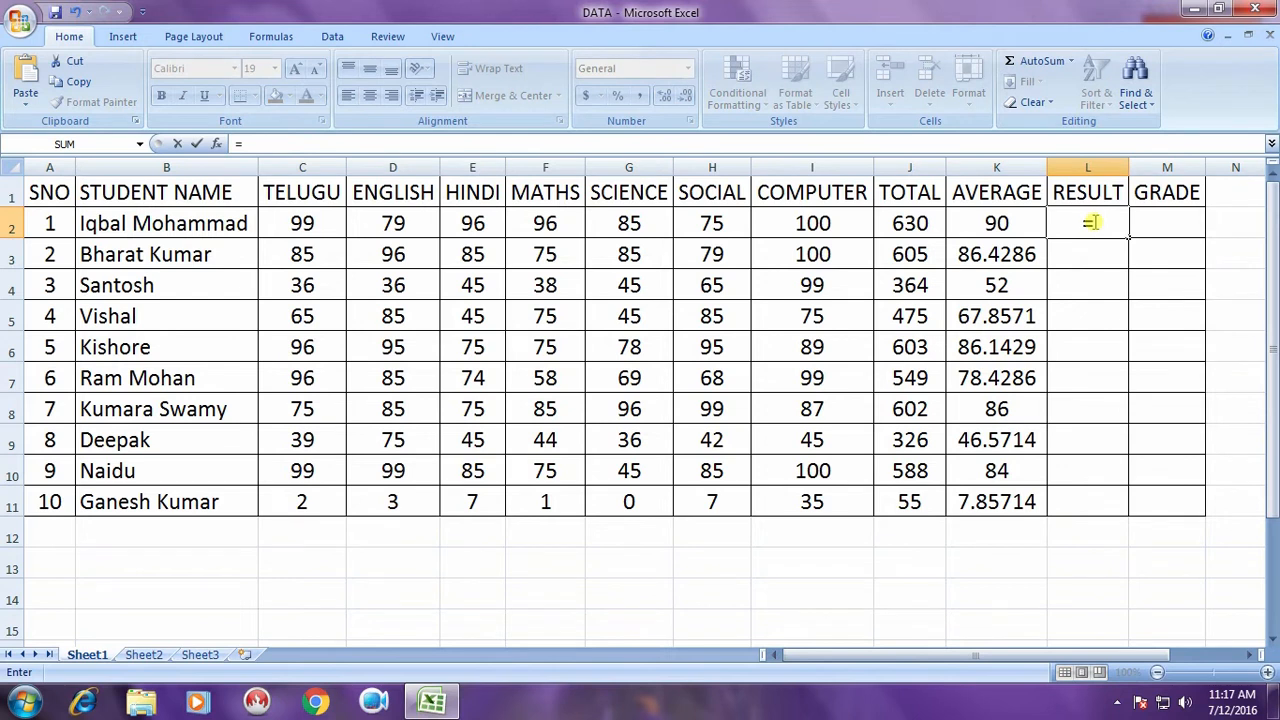
{"action": "type", "text": "IF"}
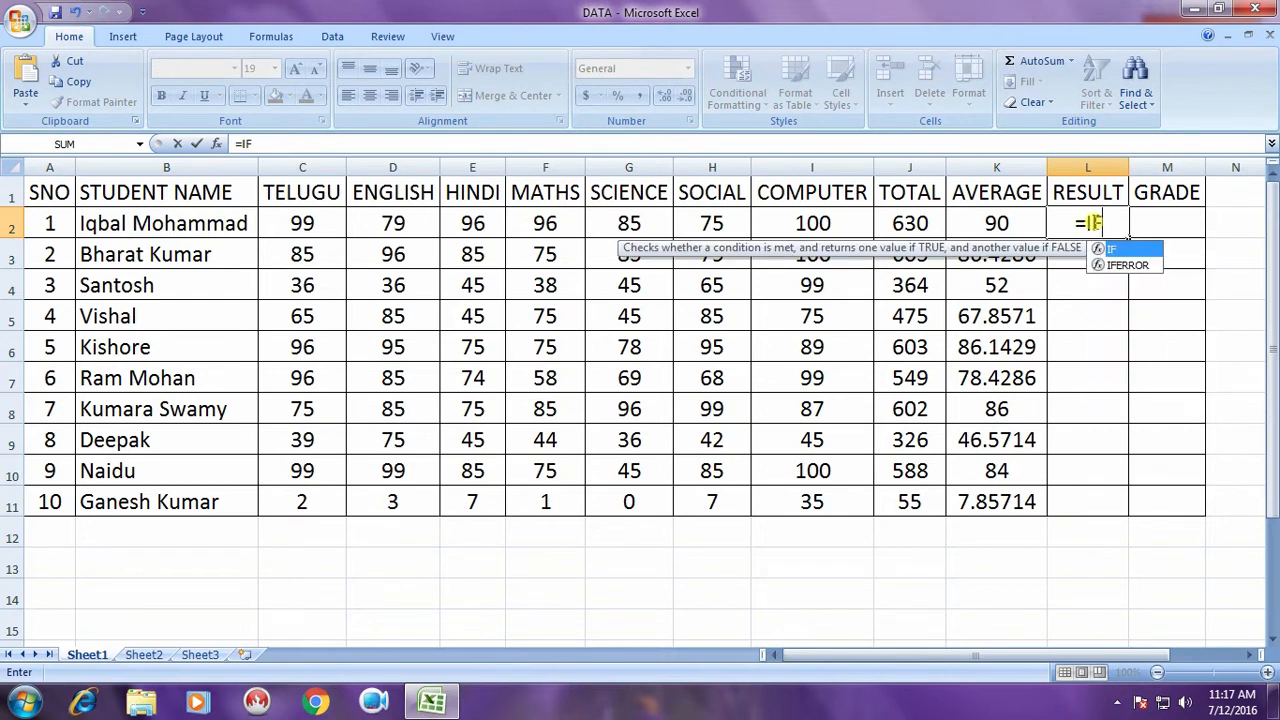
{"action": "type", "text": "("}
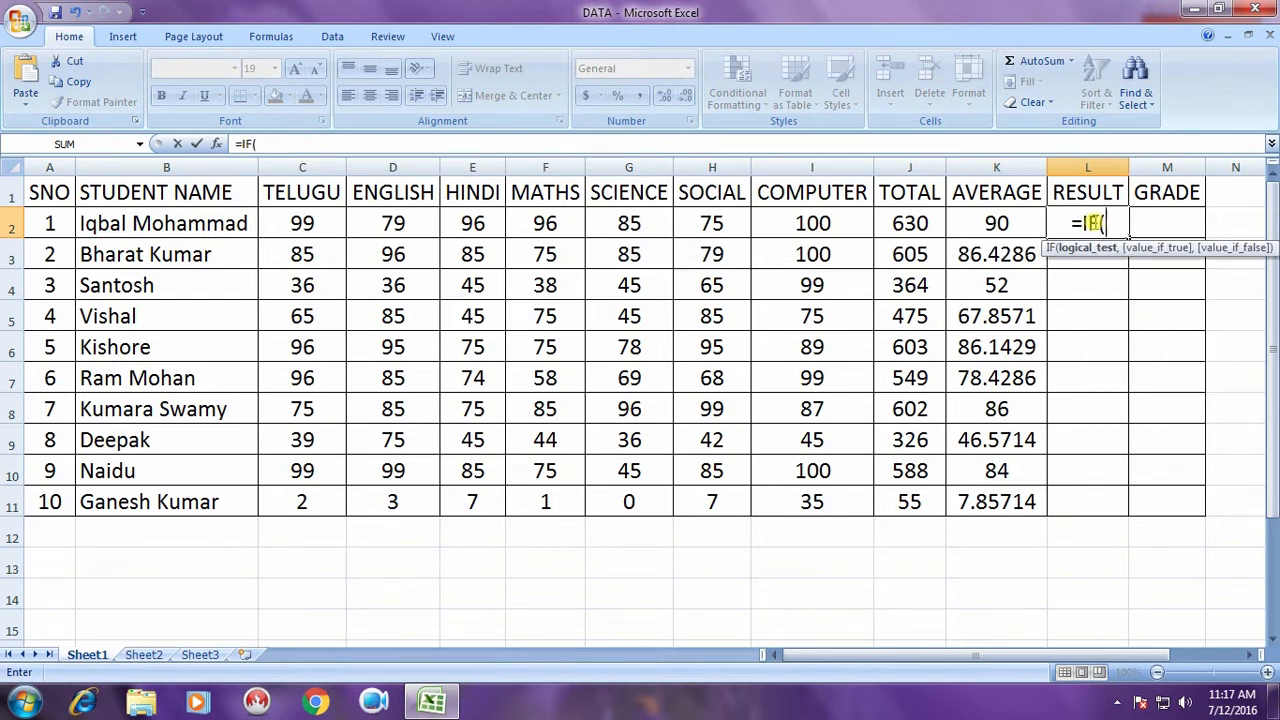
{"action": "type", "text": ")"}
{"action": "left_click", "coordinate": [1100, 222]}
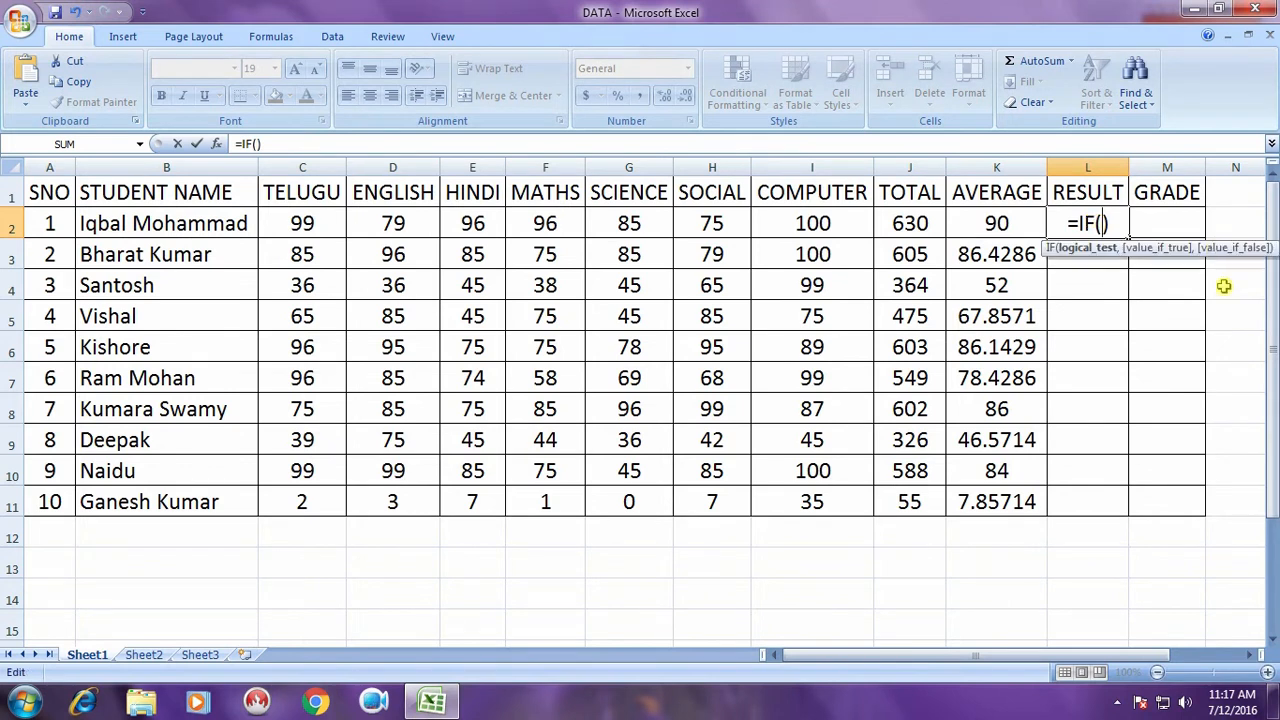
{"action": "type", "text": "AND"}
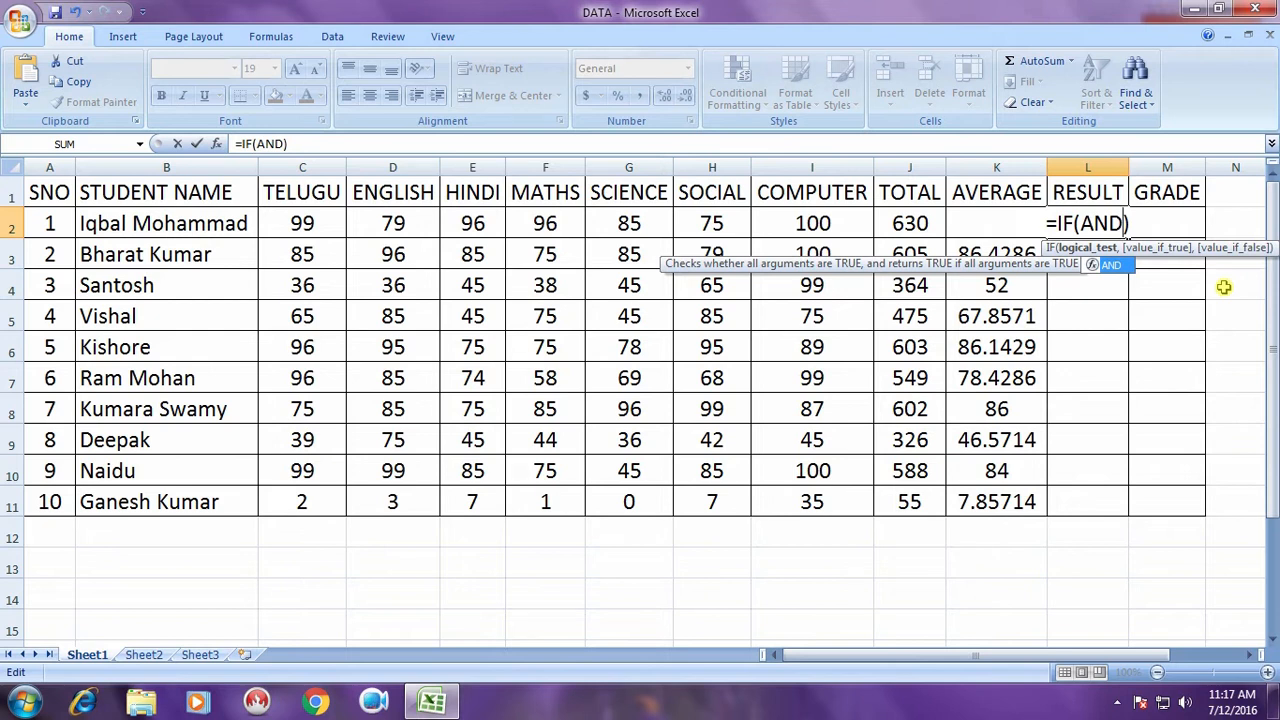
{"action": "type", "text": "()"}
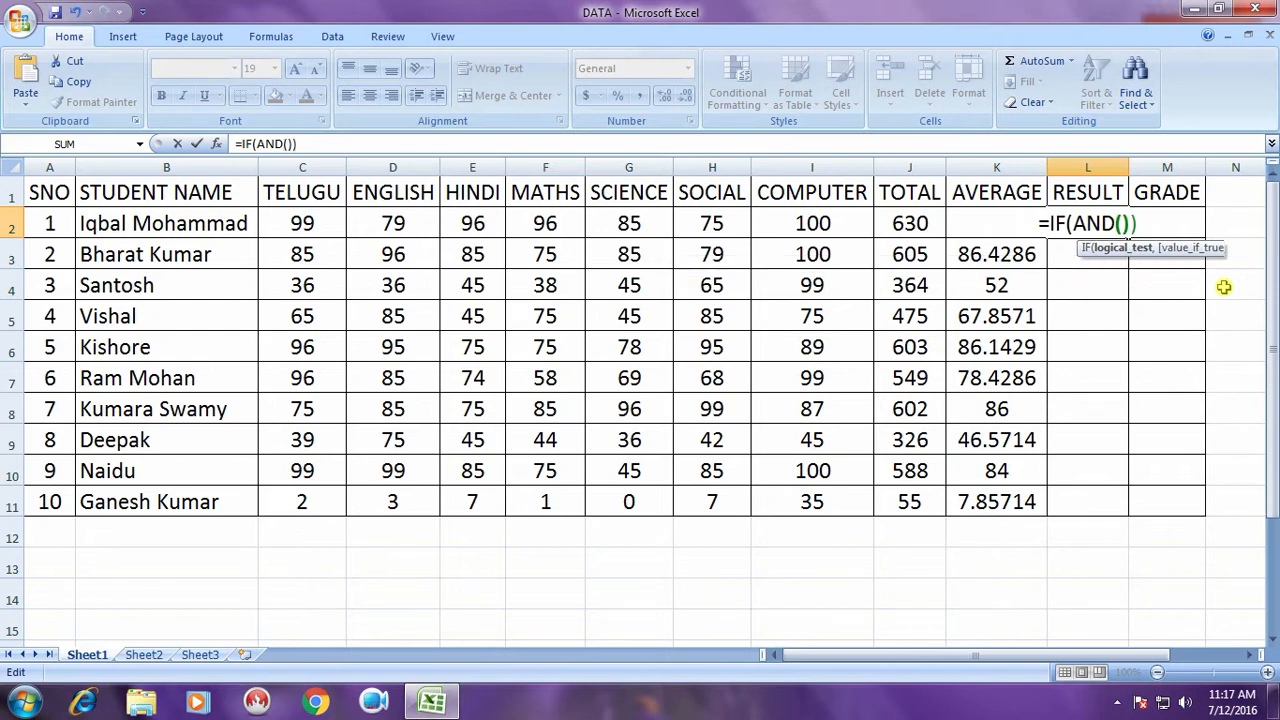
{"action": "key", "text": "Return"}
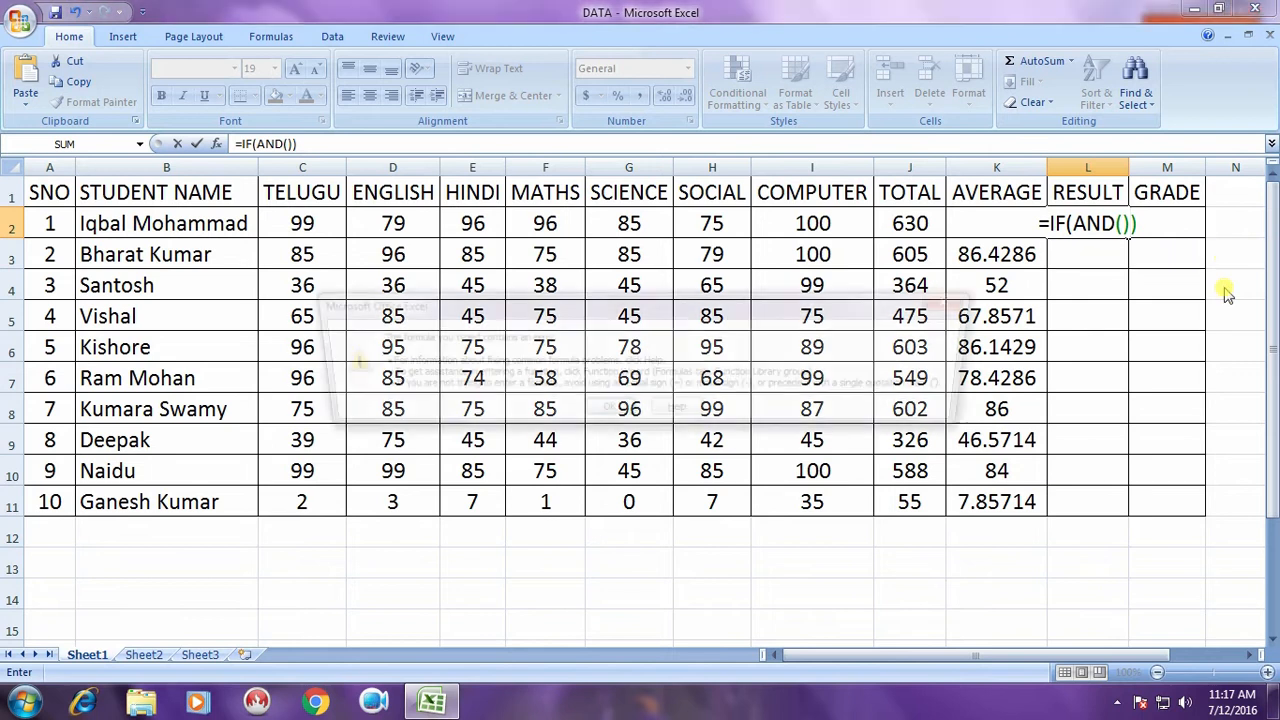
{"action": "key", "text": "Return"}
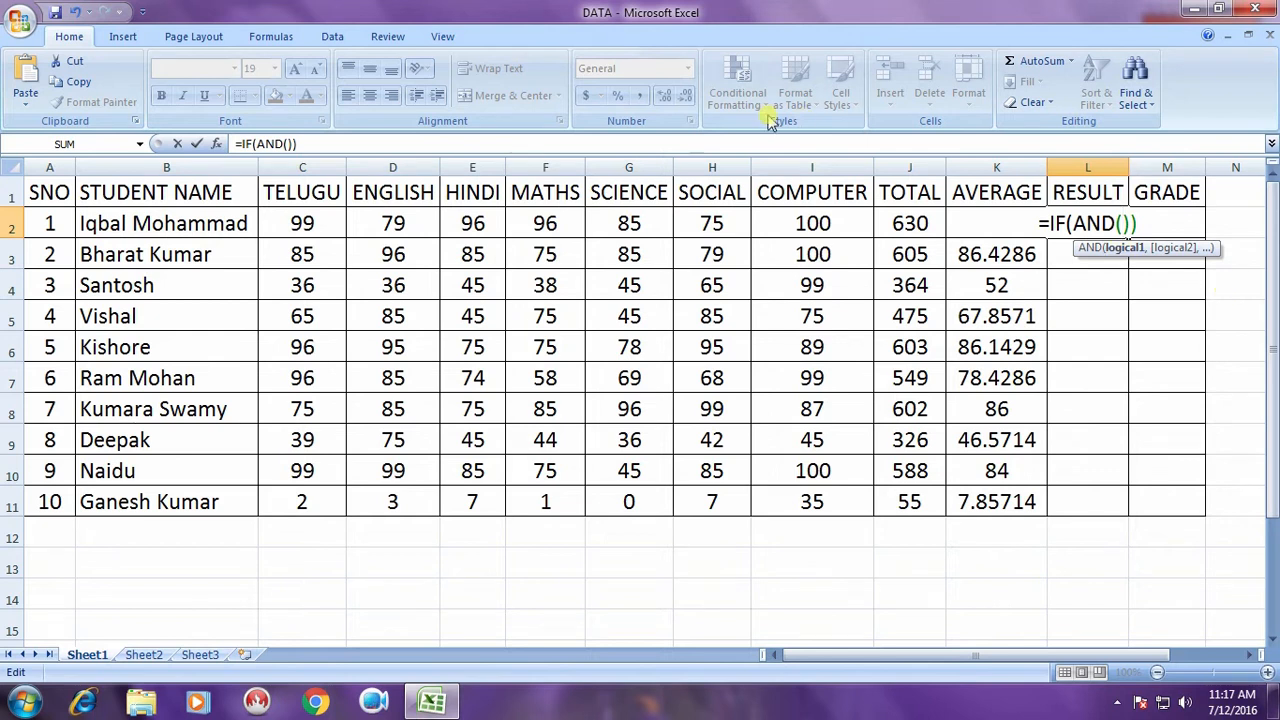
Add the Telugu and English conditions C2>=35 and D2>=35 inside the AND function of the L2 result formula.
{"action": "type", "text": "C"}
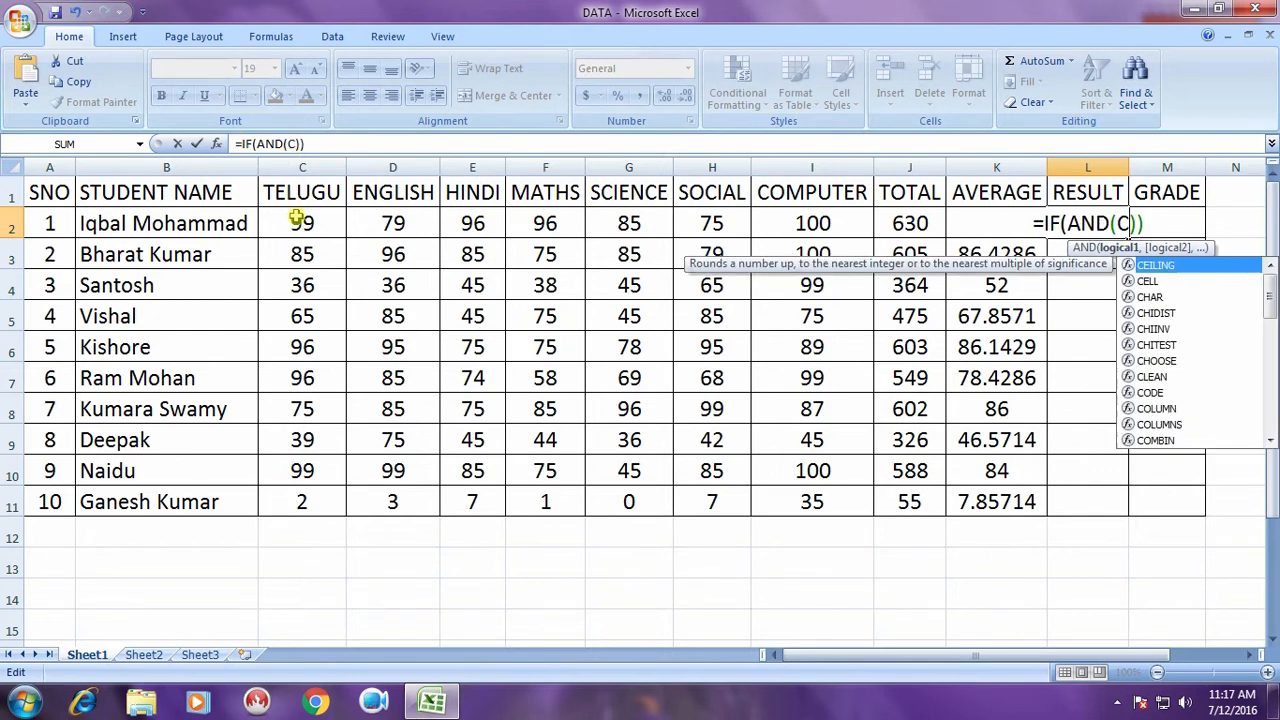
{"action": "type", "text": "2"}
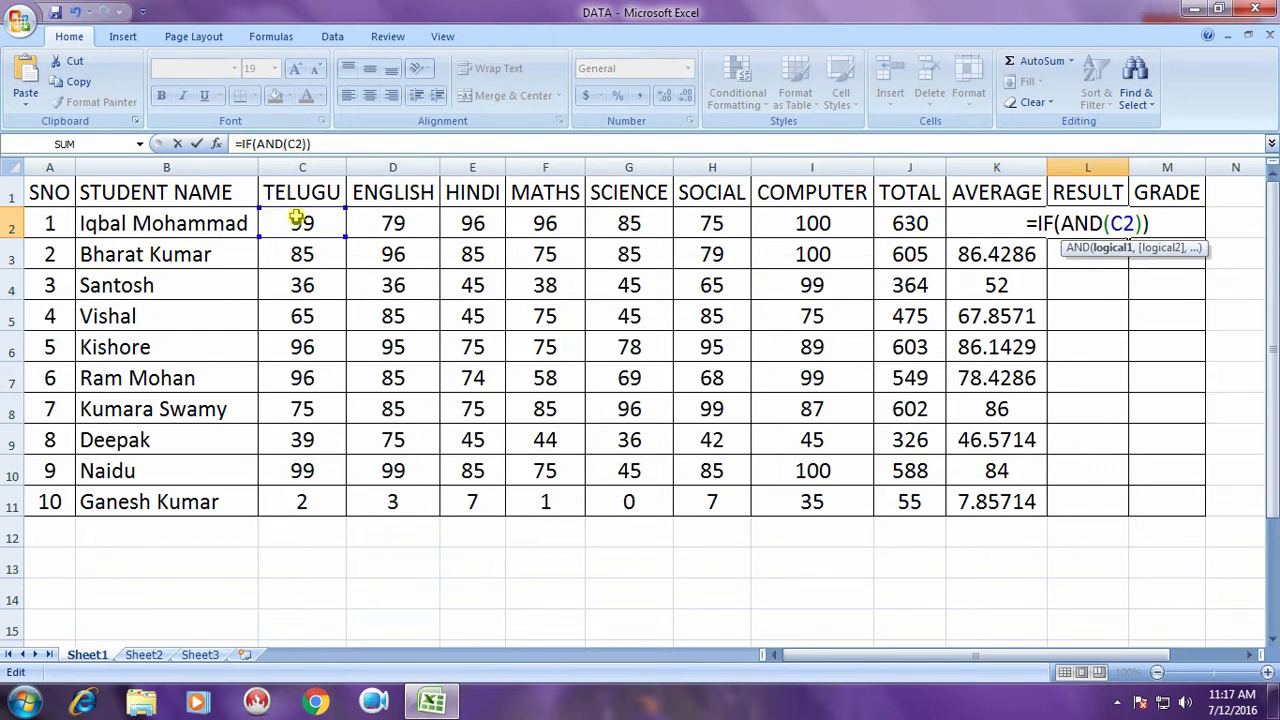
{"action": "type", "text": ">"}
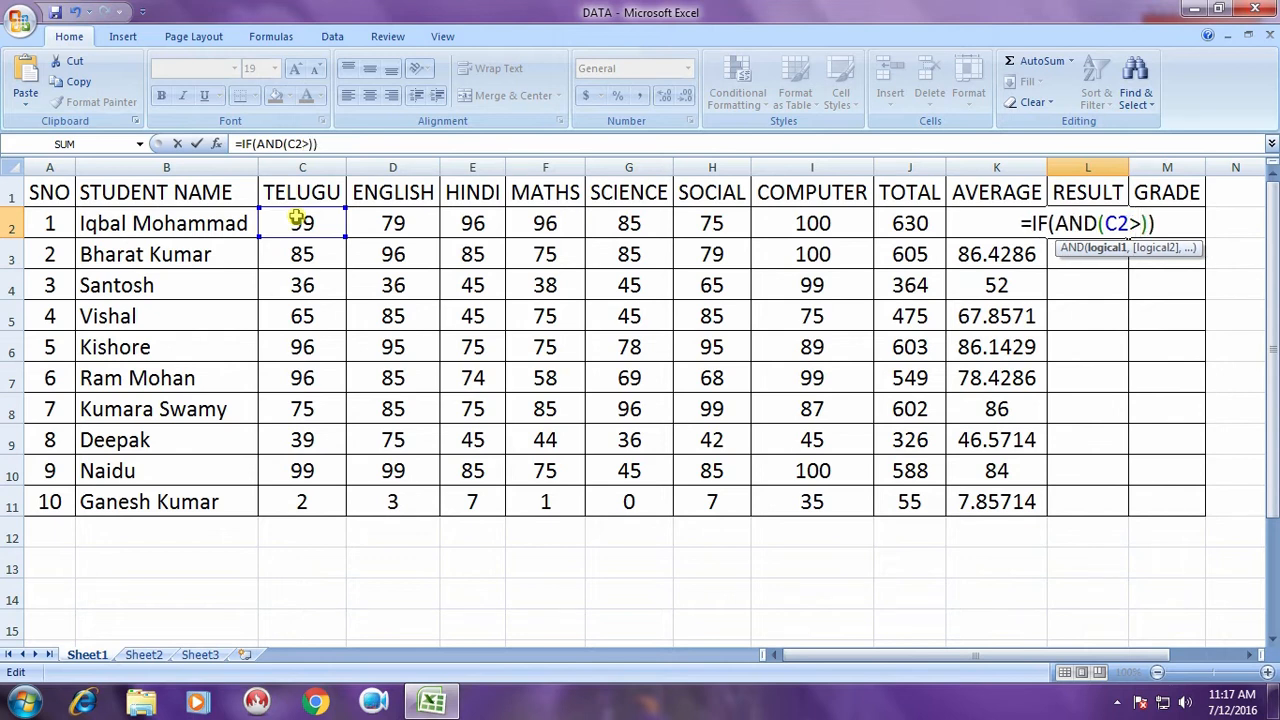
{"action": "type", "text": "=3"}
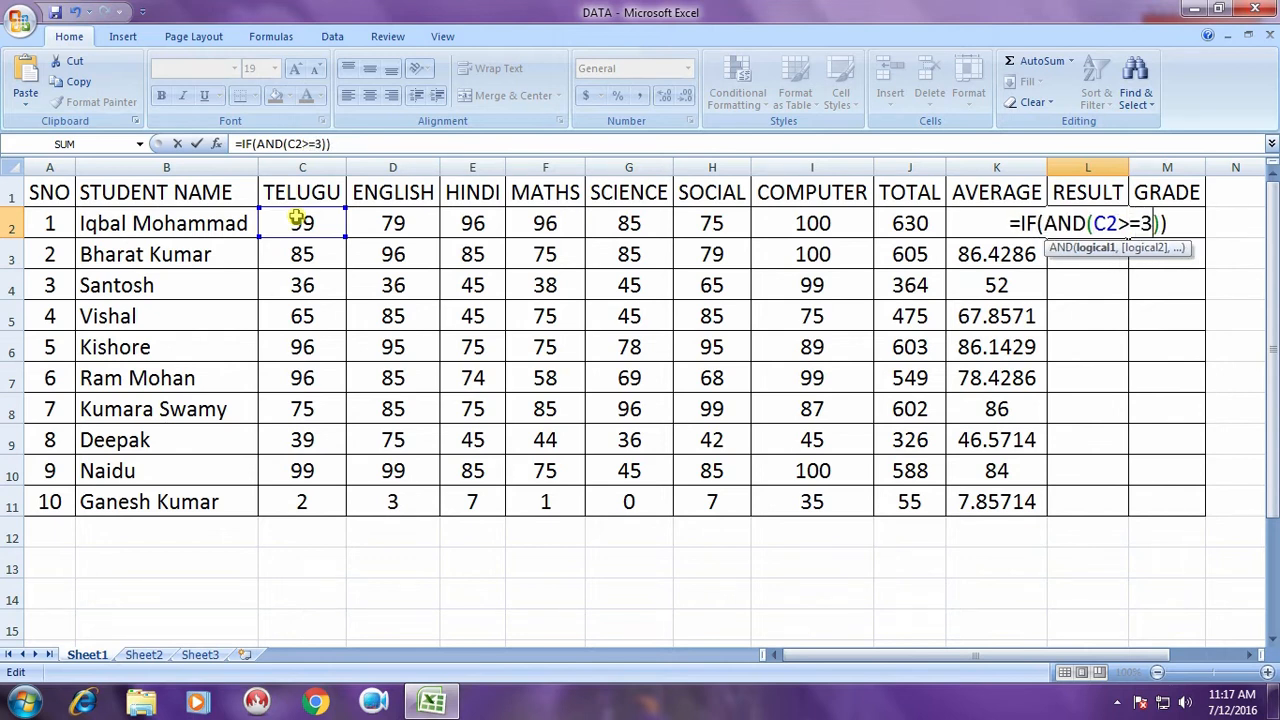
{"action": "type", "text": "5"}
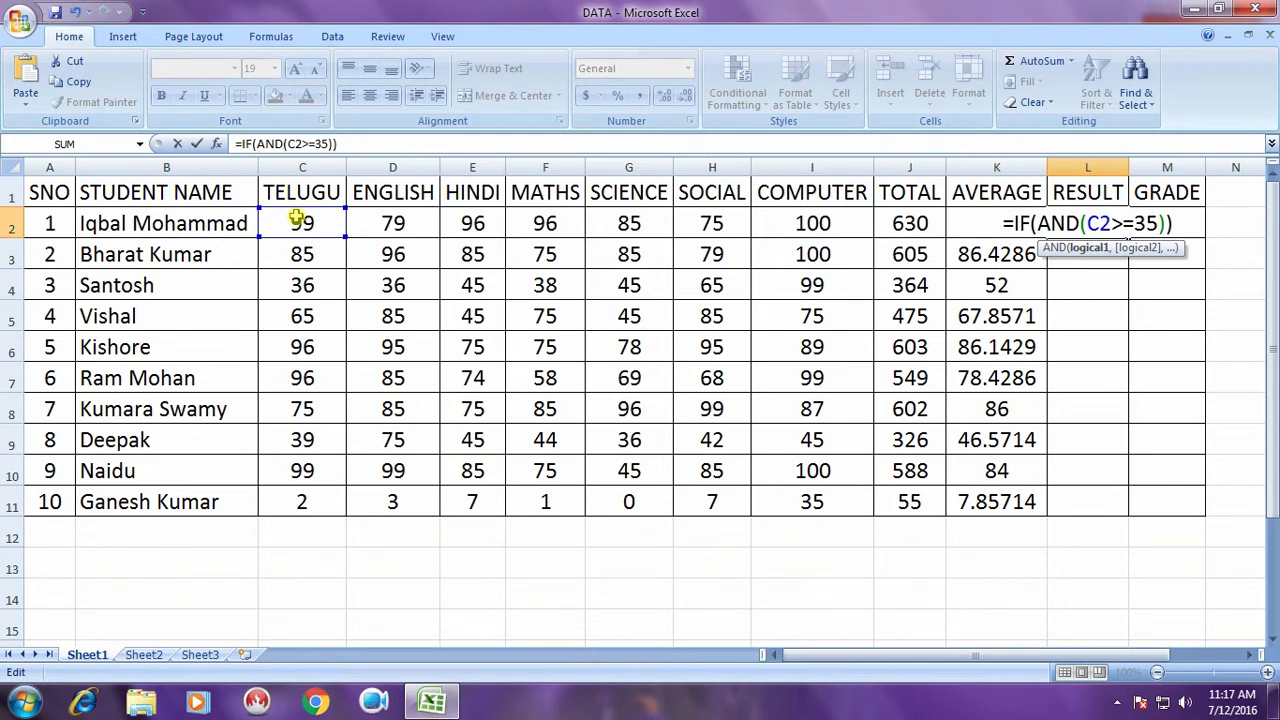
{"action": "type", "text": ","}
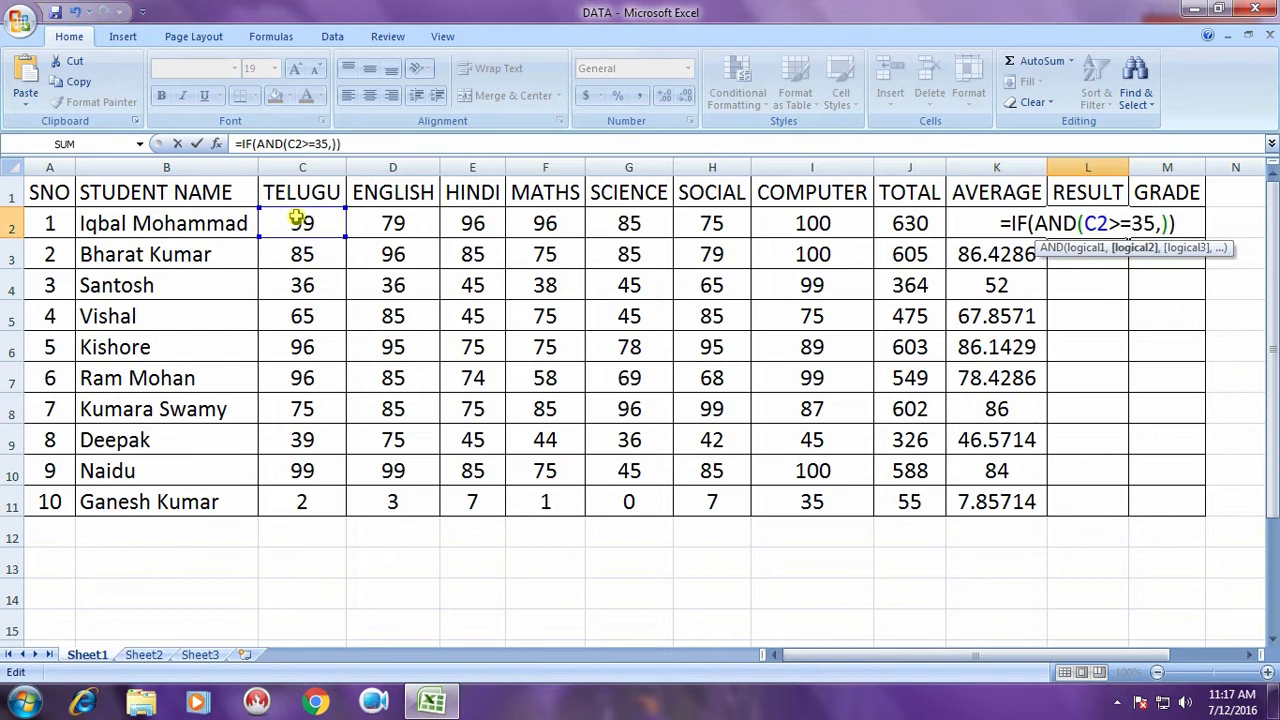
{"action": "type", "text": "D"}
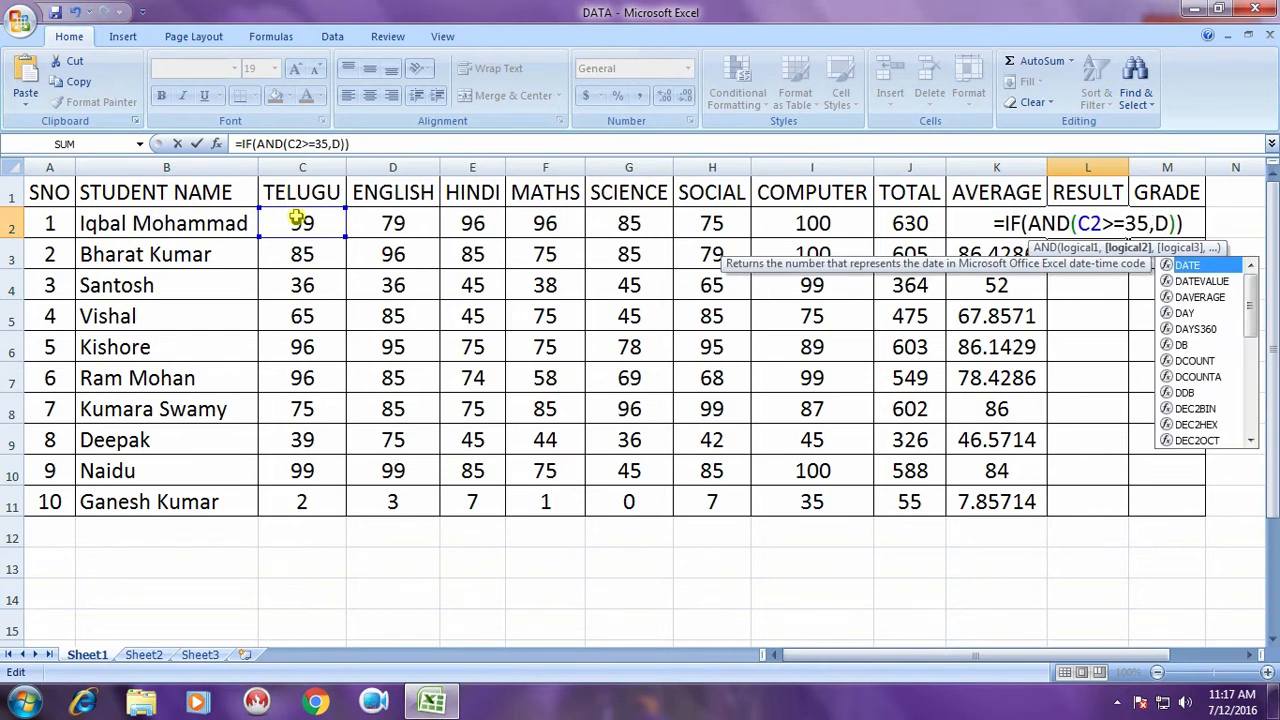
{"action": "type", "text": "2>"}
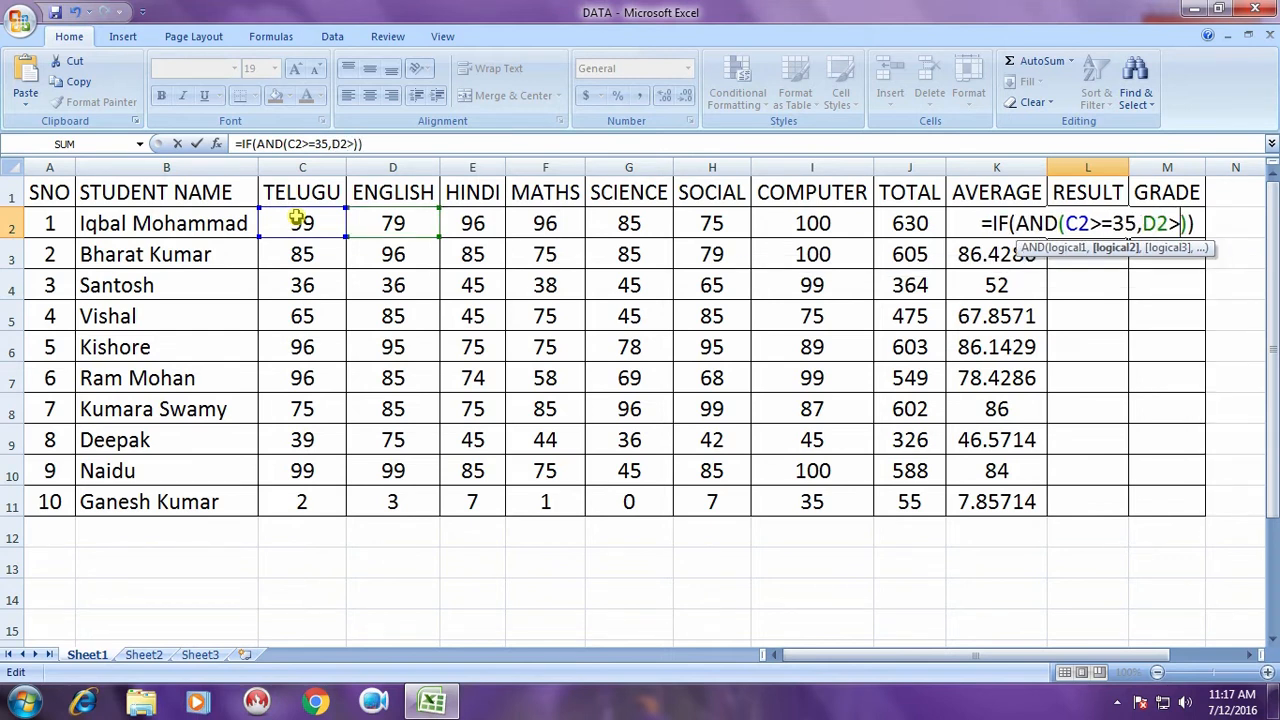
{"action": "type", "text": "=35"}
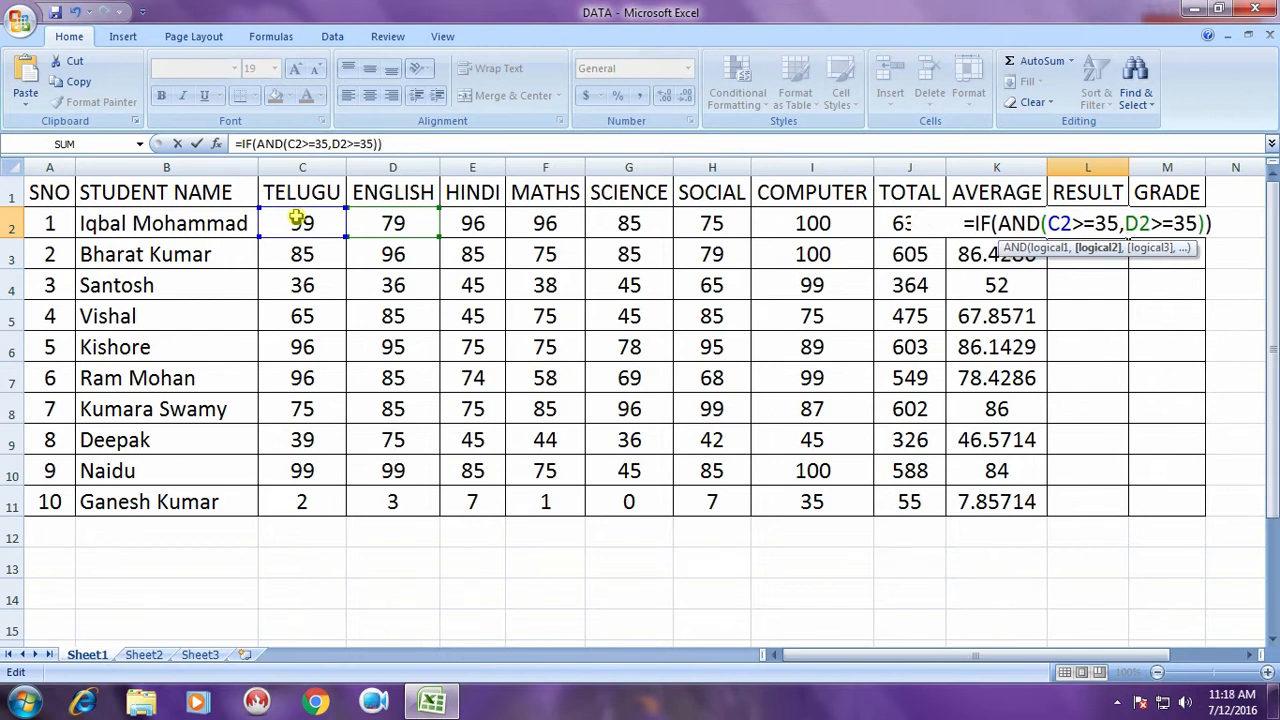
Extend the AND function in L2 with the Hindi, Maths and Science conditions E2>=35, F2>=35 and G2>=35.
{"action": "type", "text": ","}
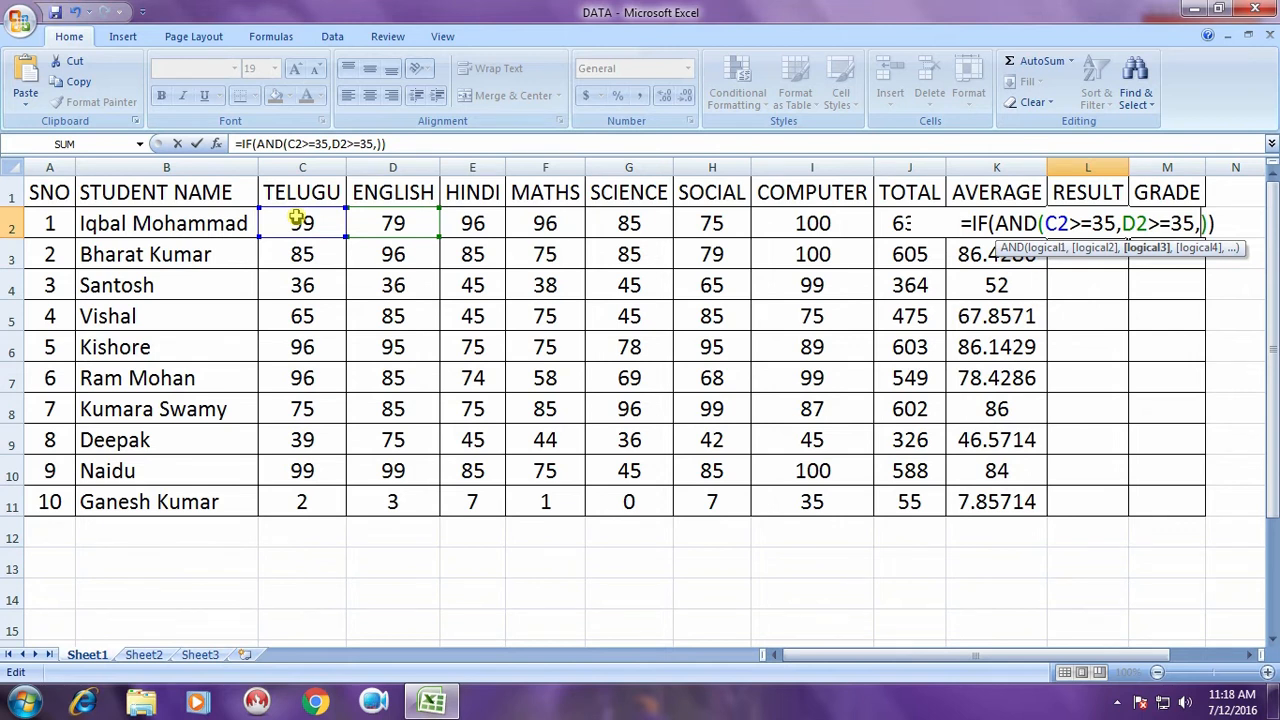
{"action": "type", "text": "E2>="}
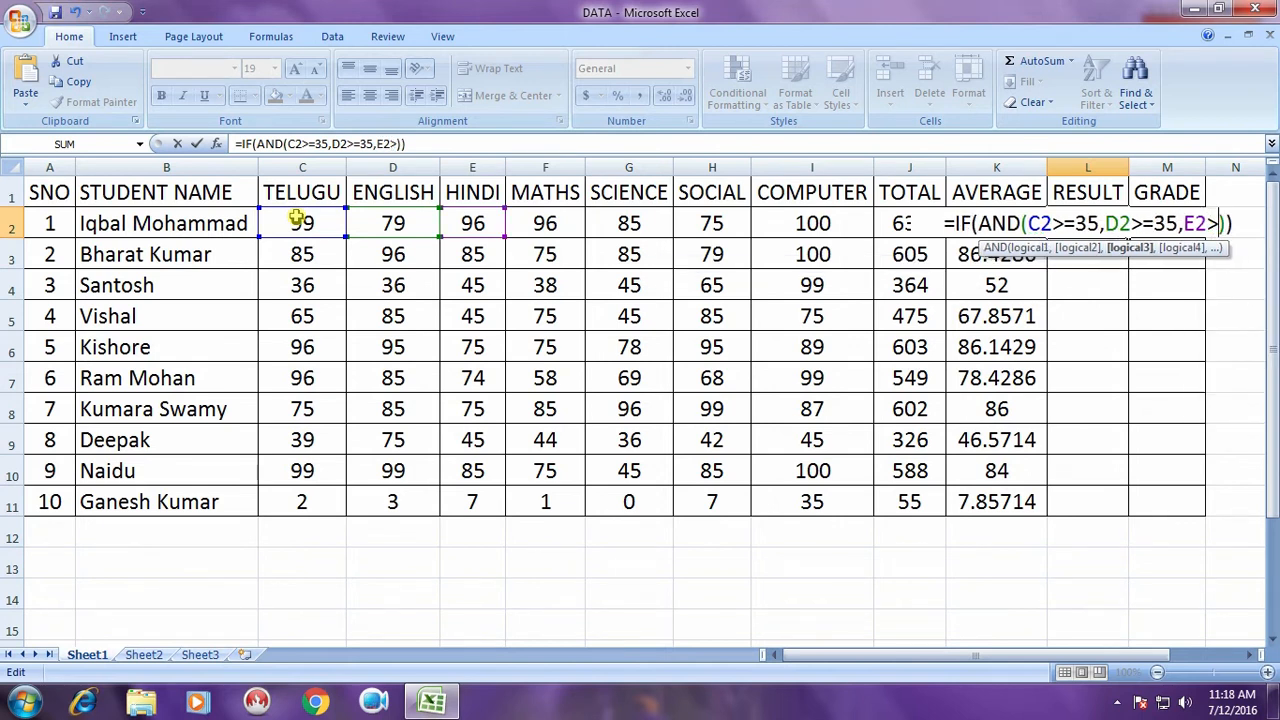
{"action": "type", "text": "35"}
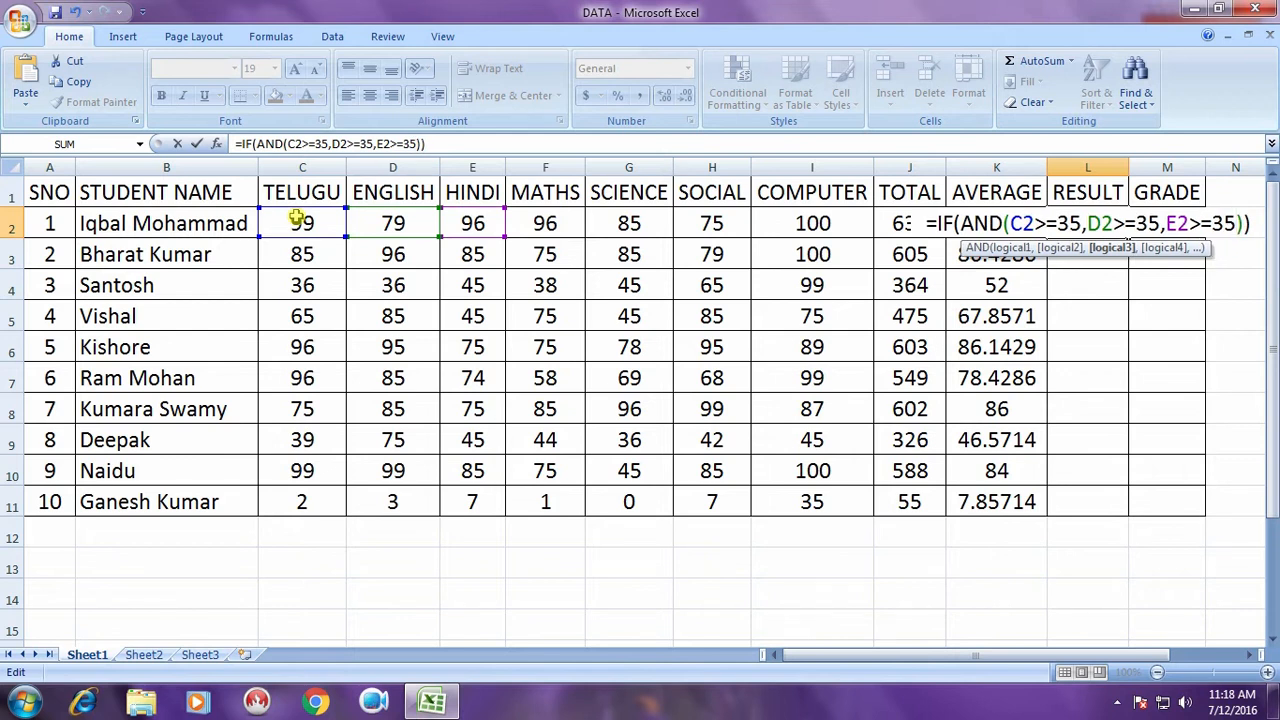
{"action": "type", "text": ",F"}
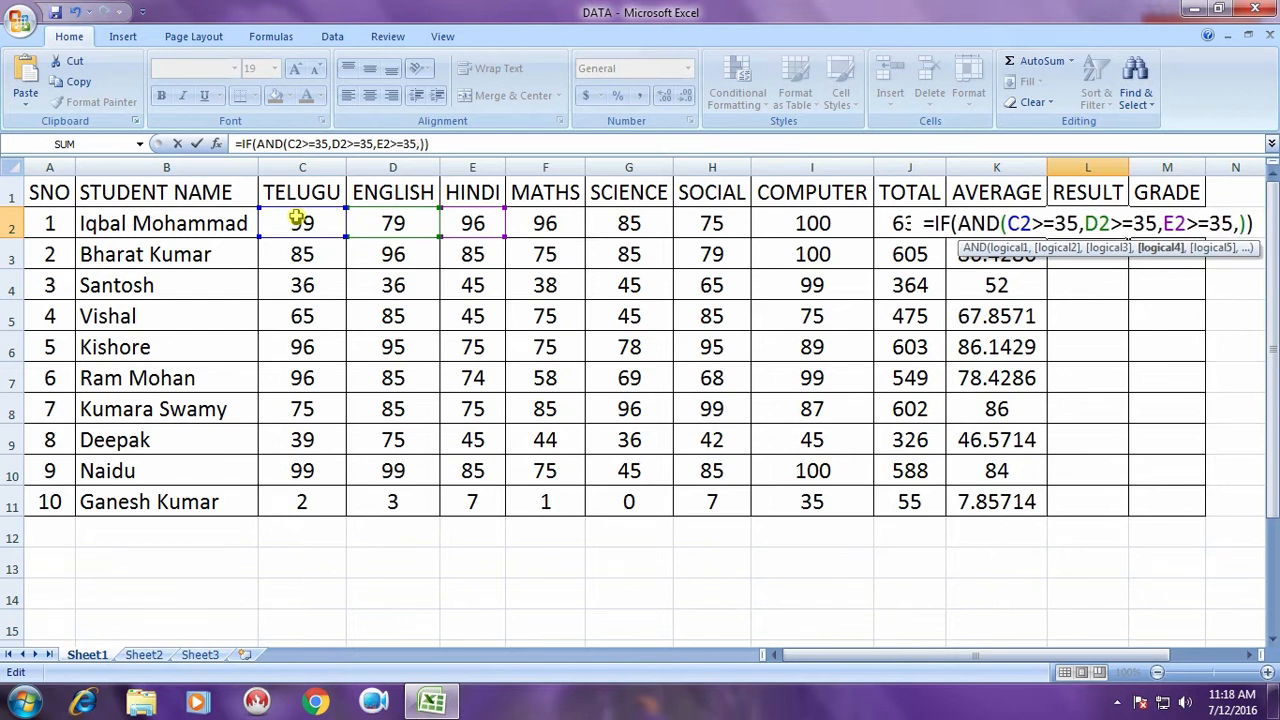
{"action": "type", "text": "2>="}
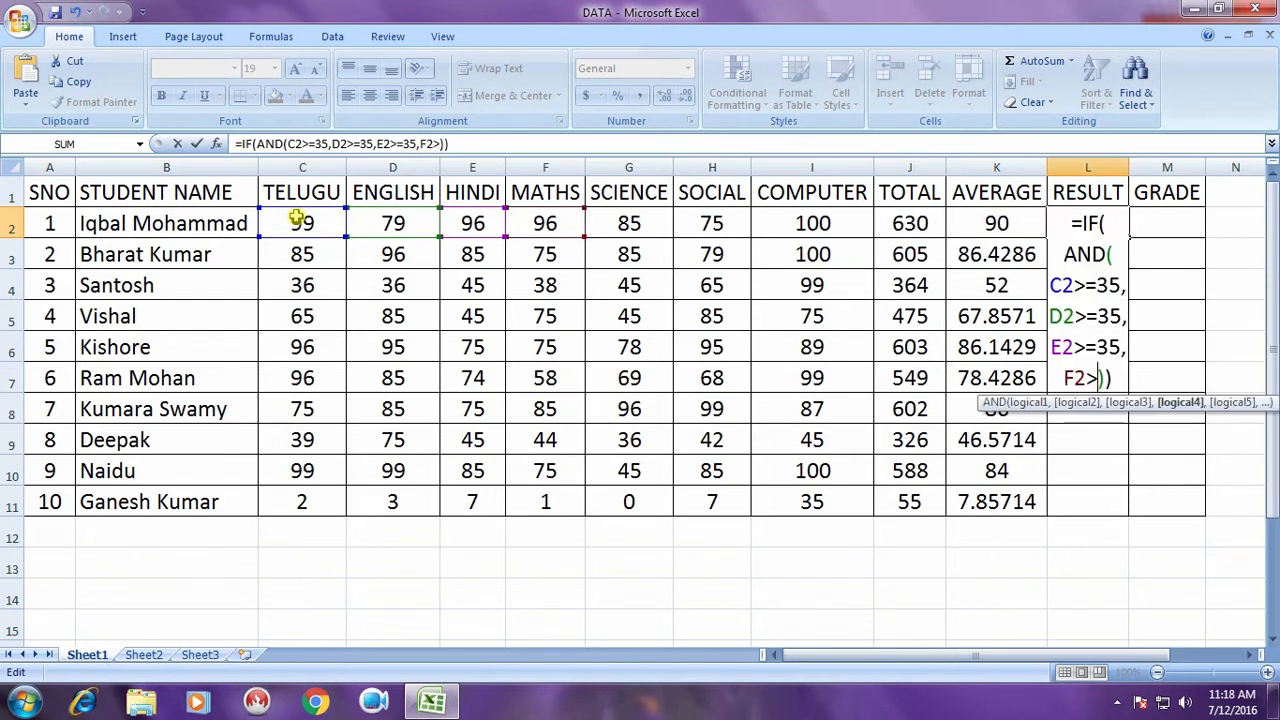
{"action": "type", "text": "35"}
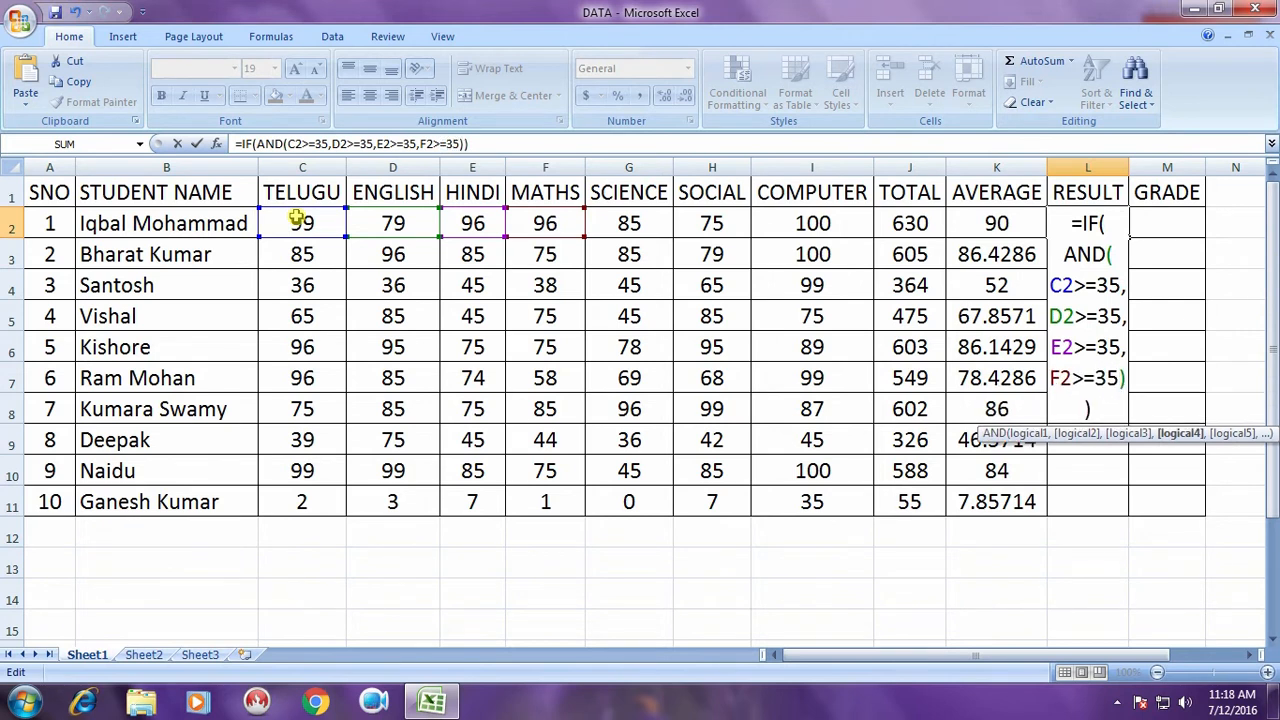
{"action": "type", "text": ",G"}
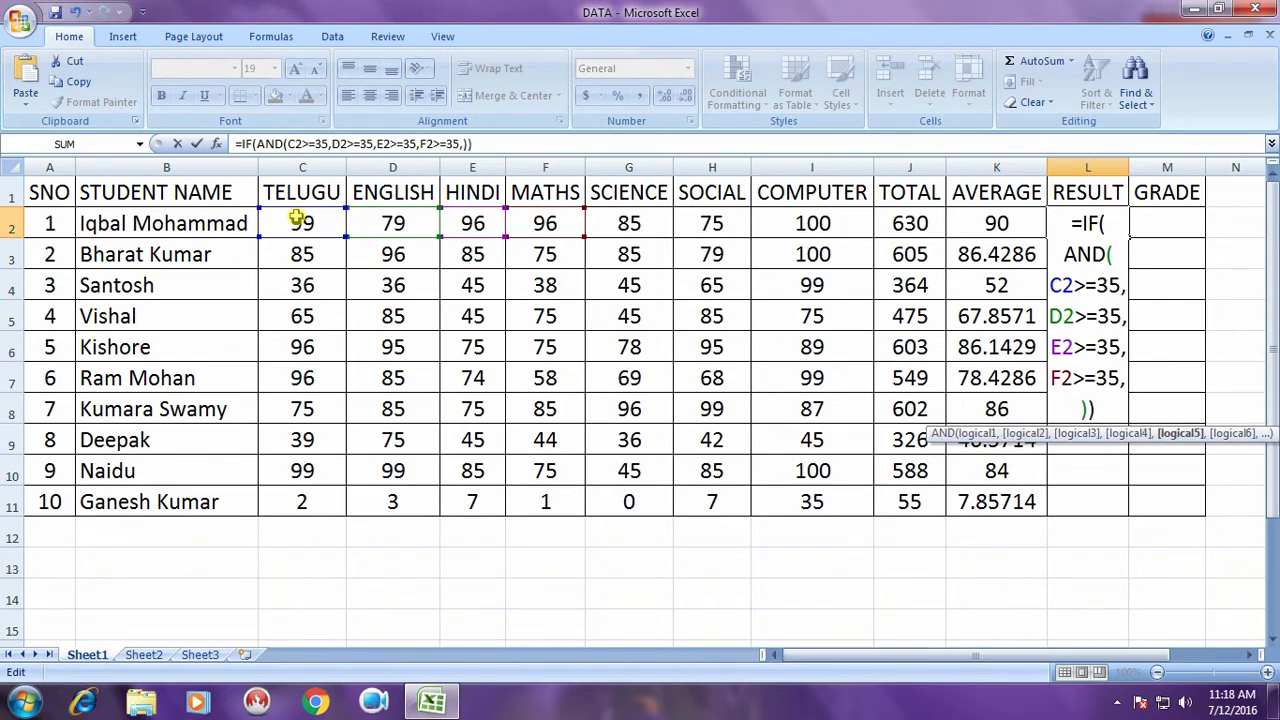
{"action": "type", "text": "2>="}
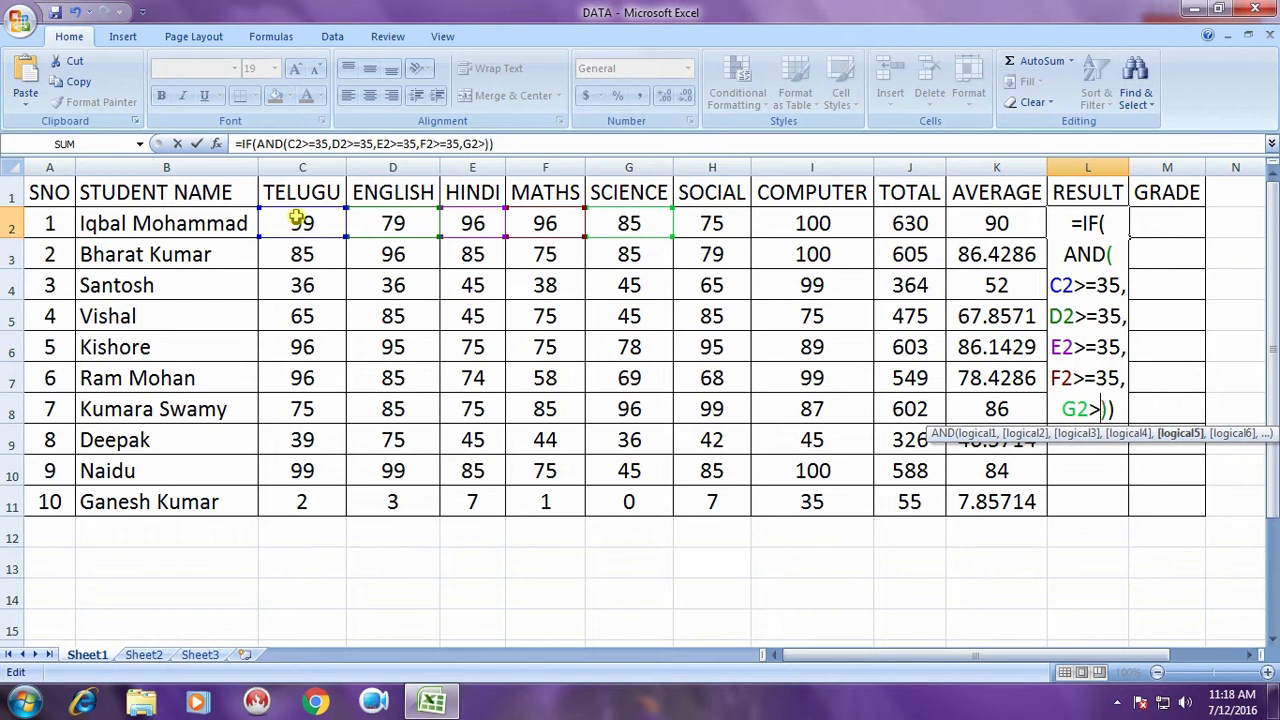
{"action": "type", "text": "35,"}
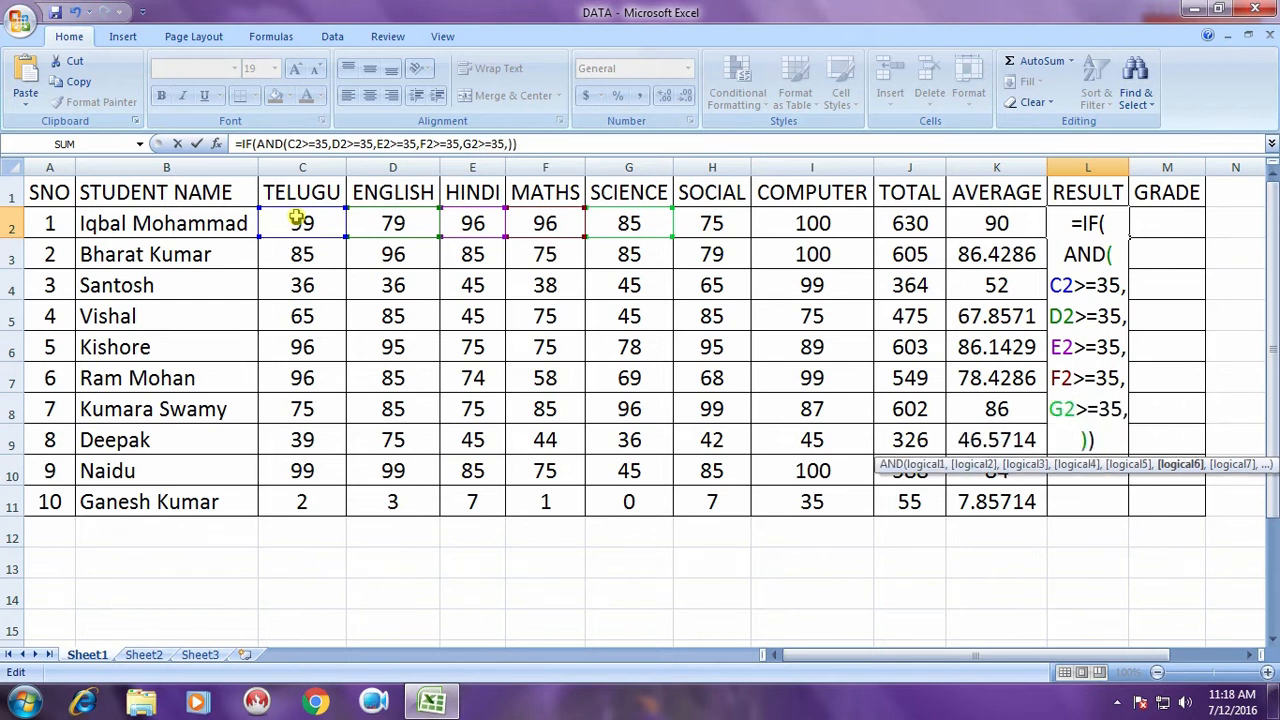
Add the Social and Computer conditions H2>=35 and I2>=35 as the last AND arguments in L2.
{"action": "type", "text": "H2>"}
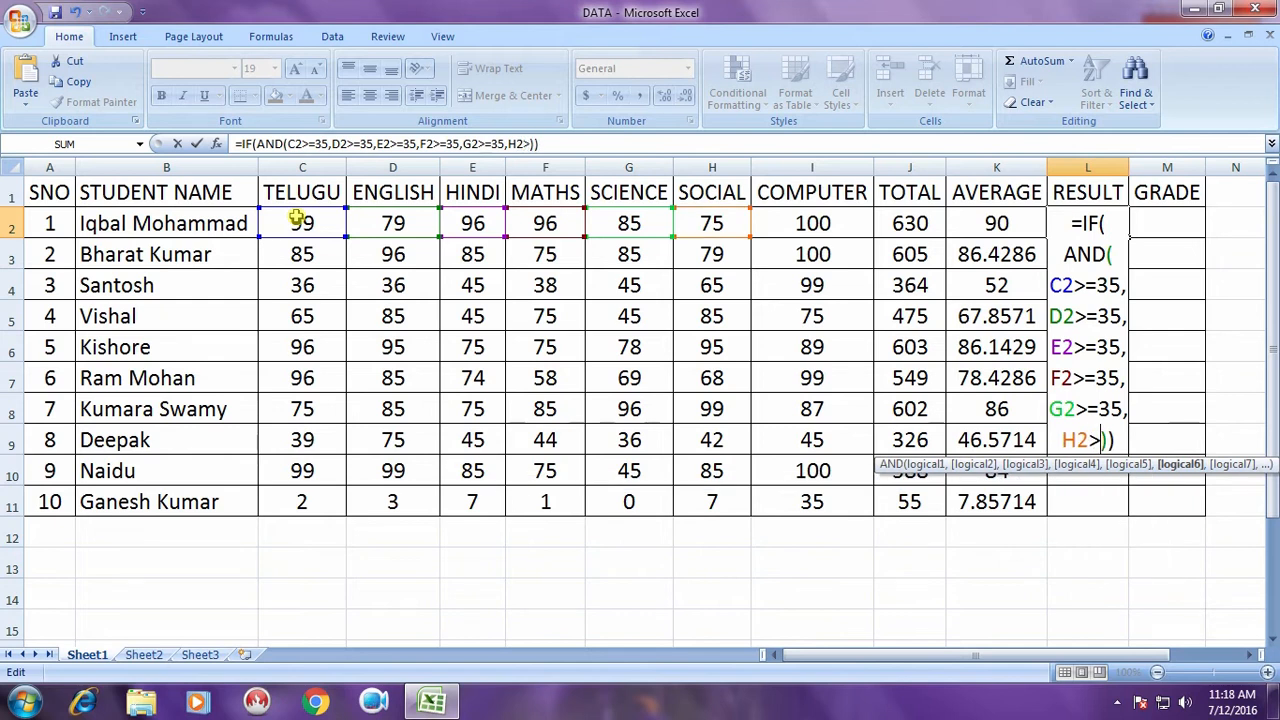
{"action": "type", "text": "=35"}
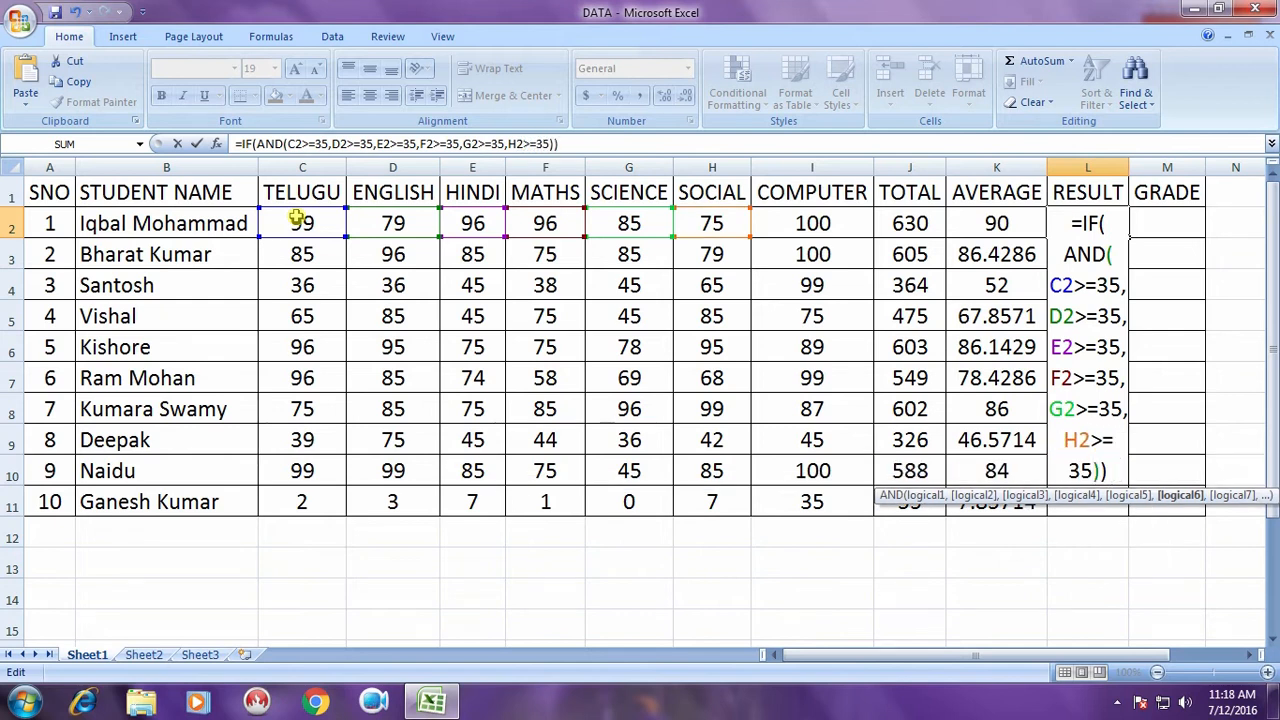
{"action": "type", "text": ","}
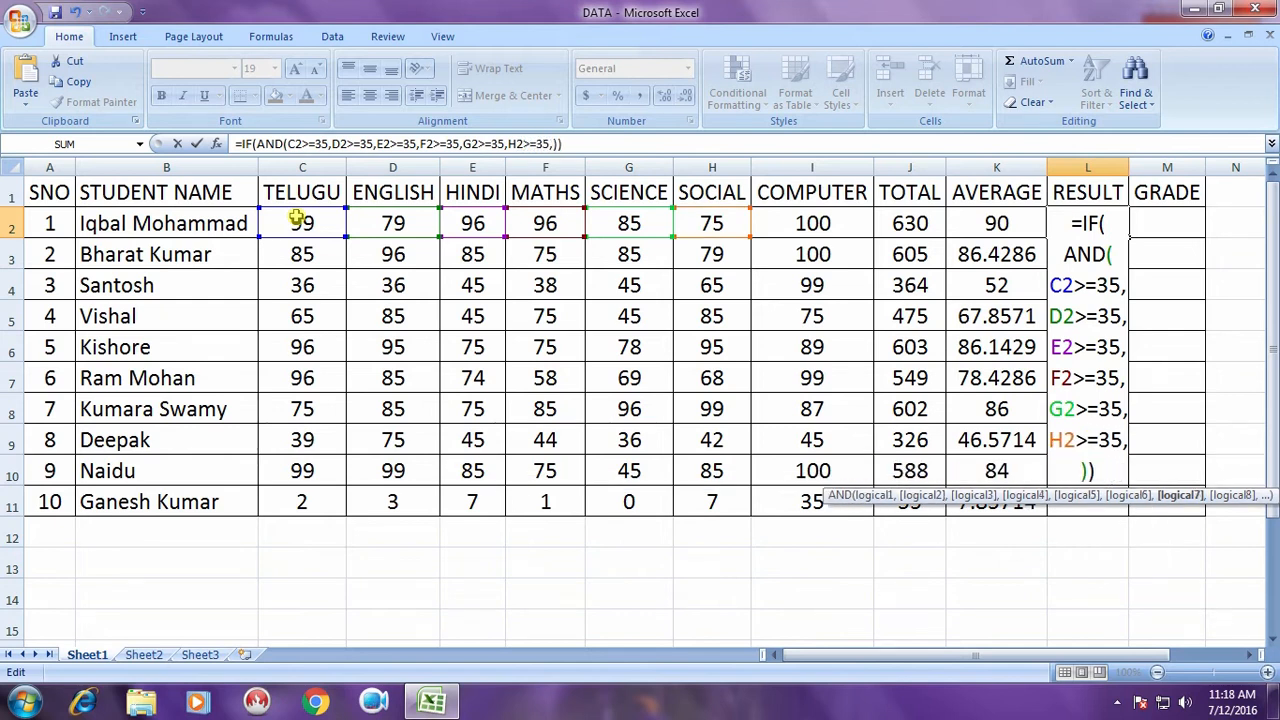
{"action": "type", "text": "I2>"}
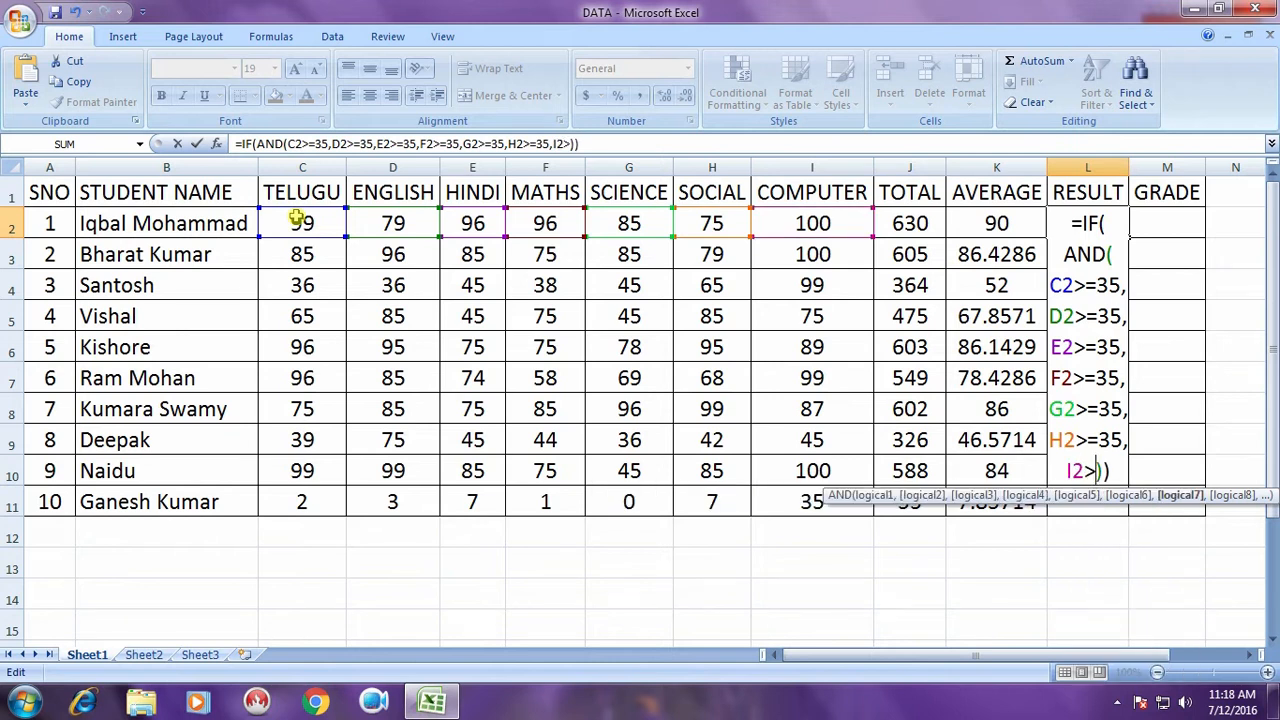
{"action": "type", "text": "=35"}
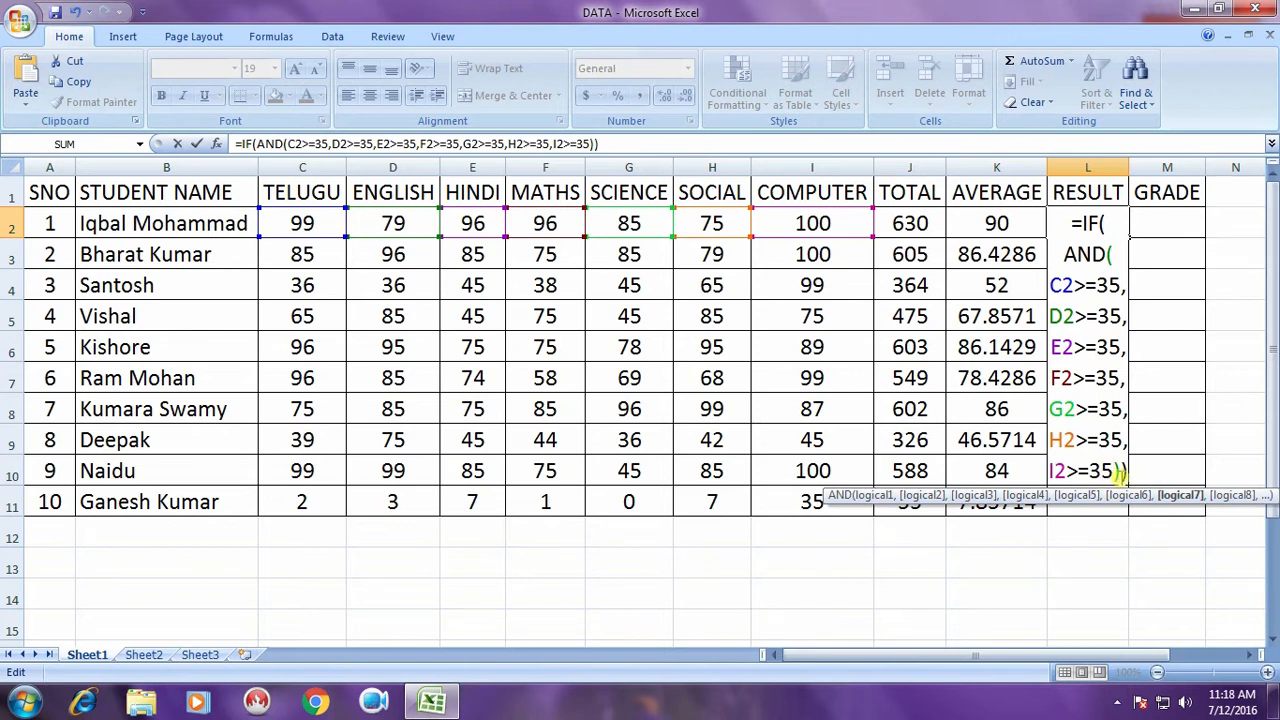
Complete the L2 IF formula after the AND test with "PASS" as the true value and "FAIL" as the false value.
{"action": "key", "text": "Right"}
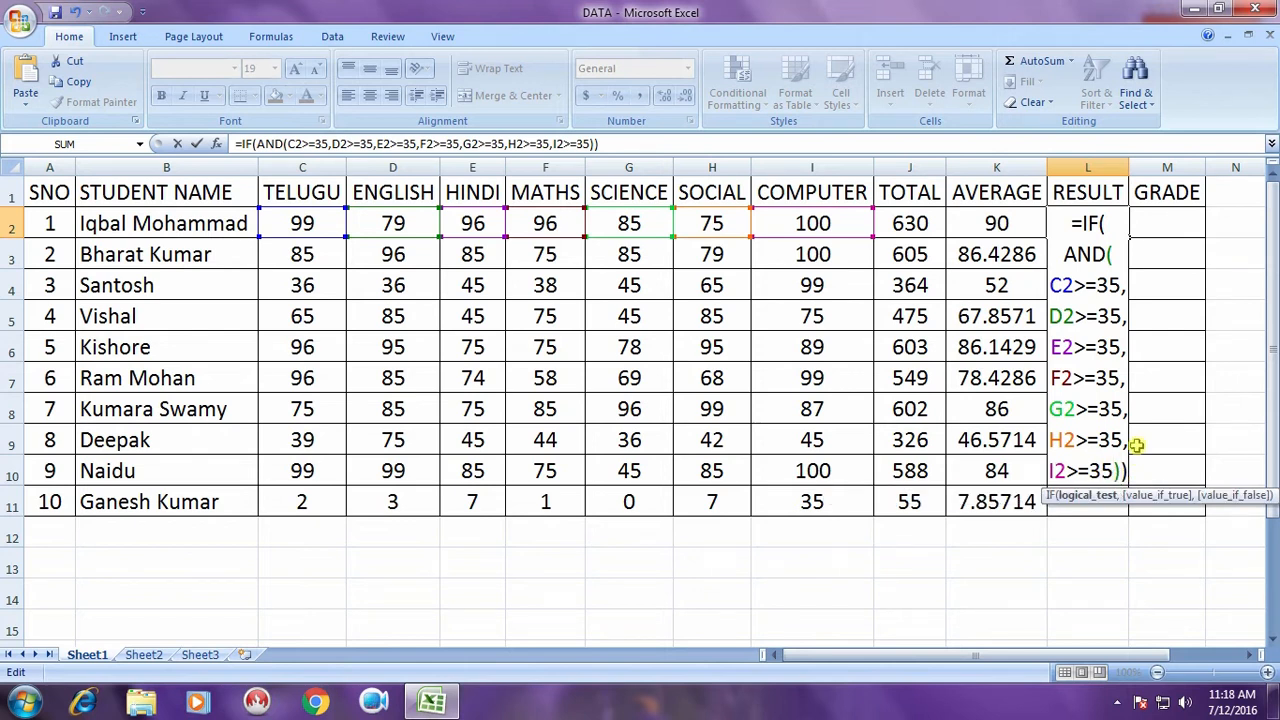
{"action": "type", "text": ","}
{"action": "type", "text": "\"\""}
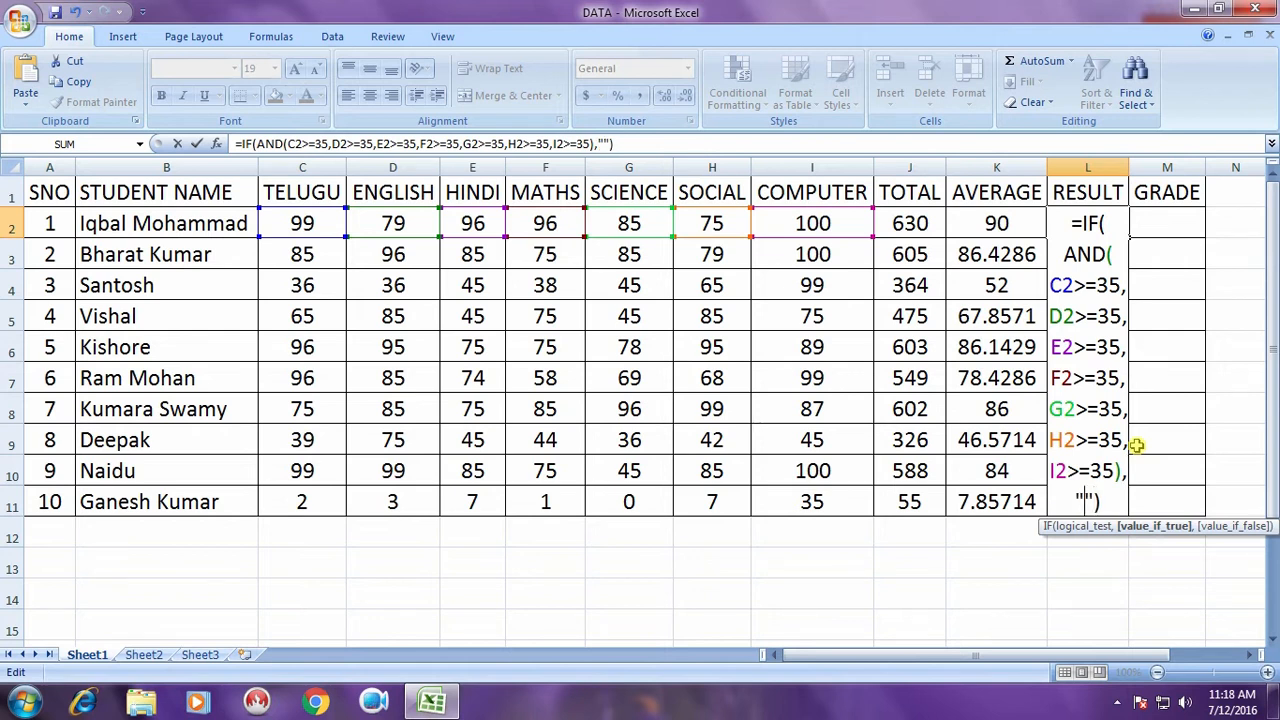
{"action": "type", "text": "PASS"}
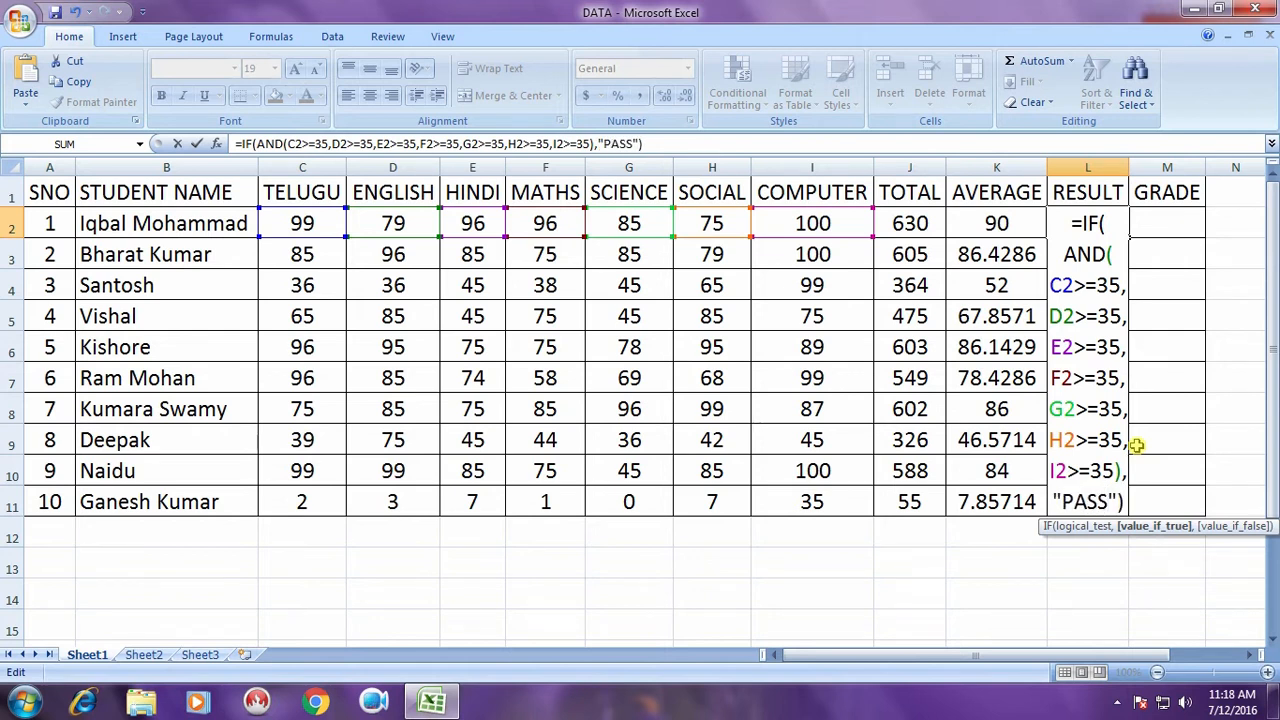
{"action": "type", "text": ","}
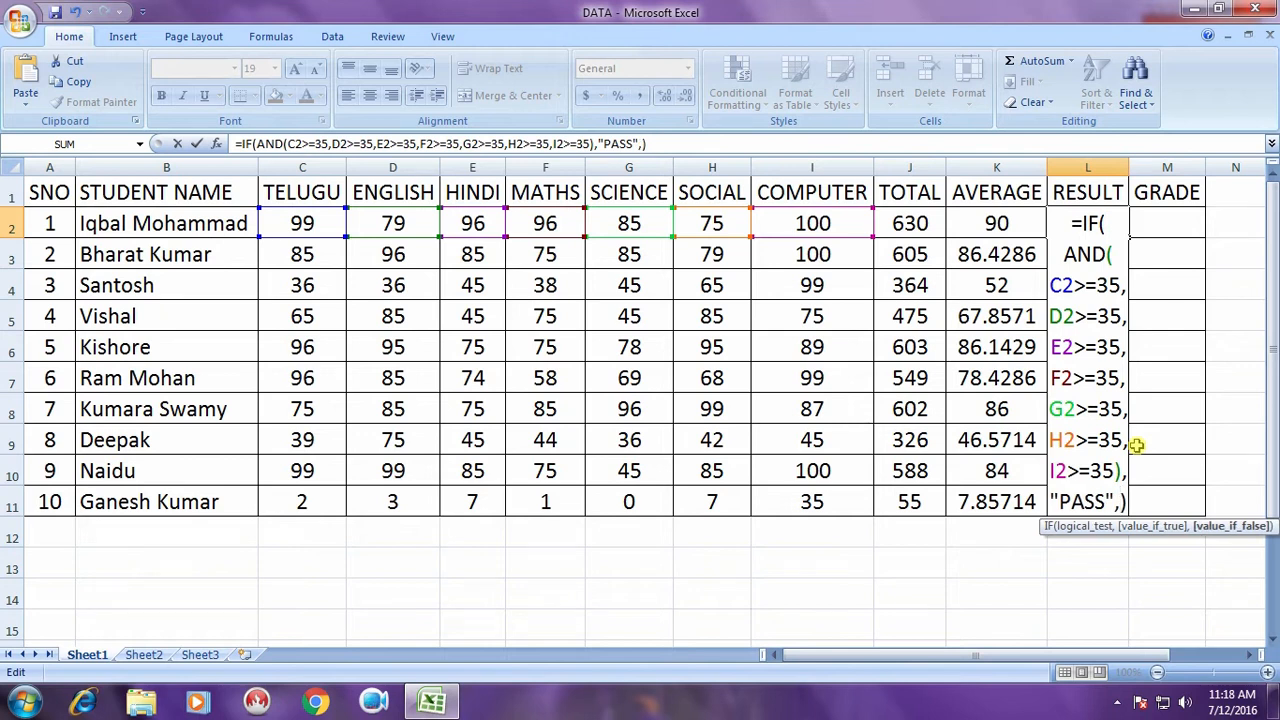
{"action": "type", "text": "\"\""}
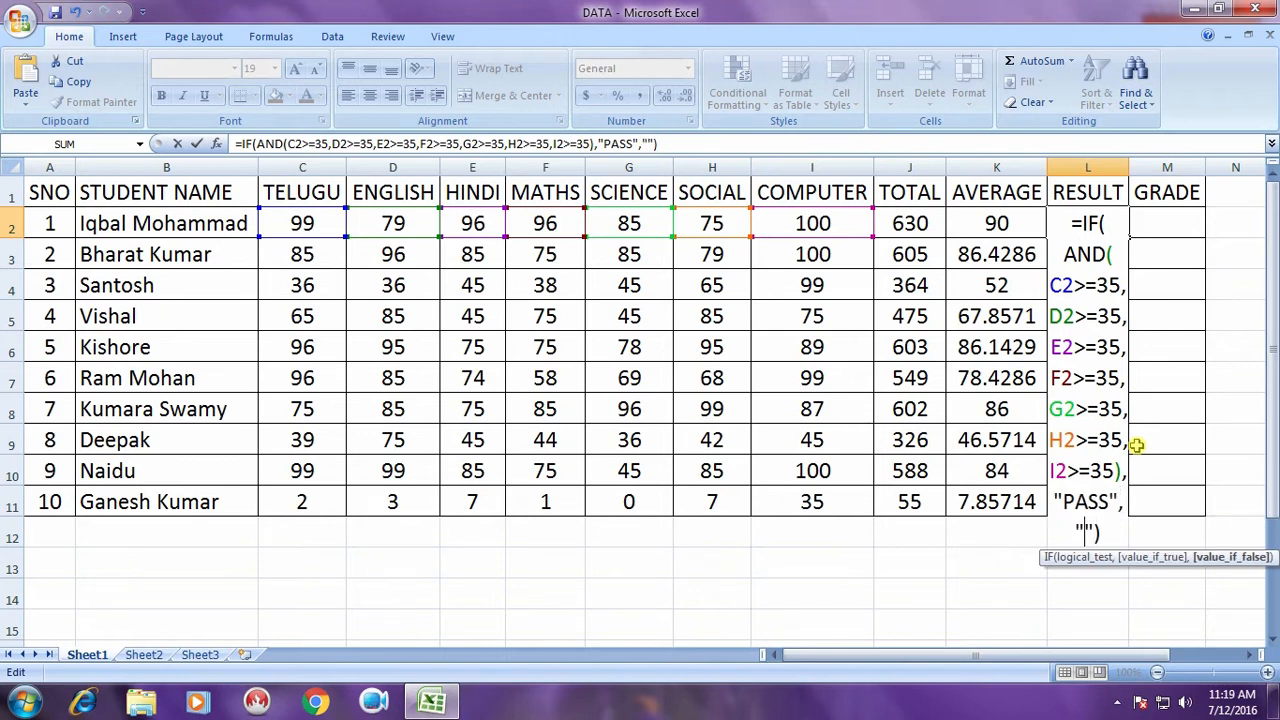
{"action": "type", "text": "FAIL"}
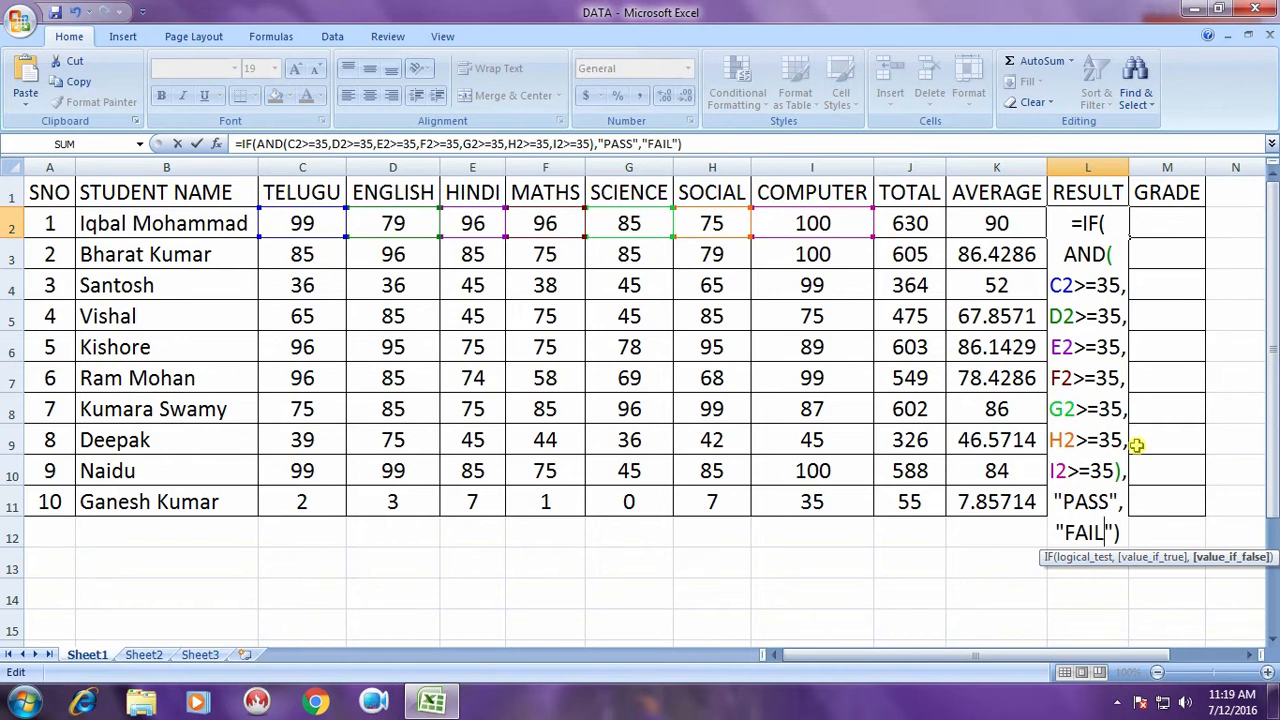
{"action": "key", "text": "Return"}
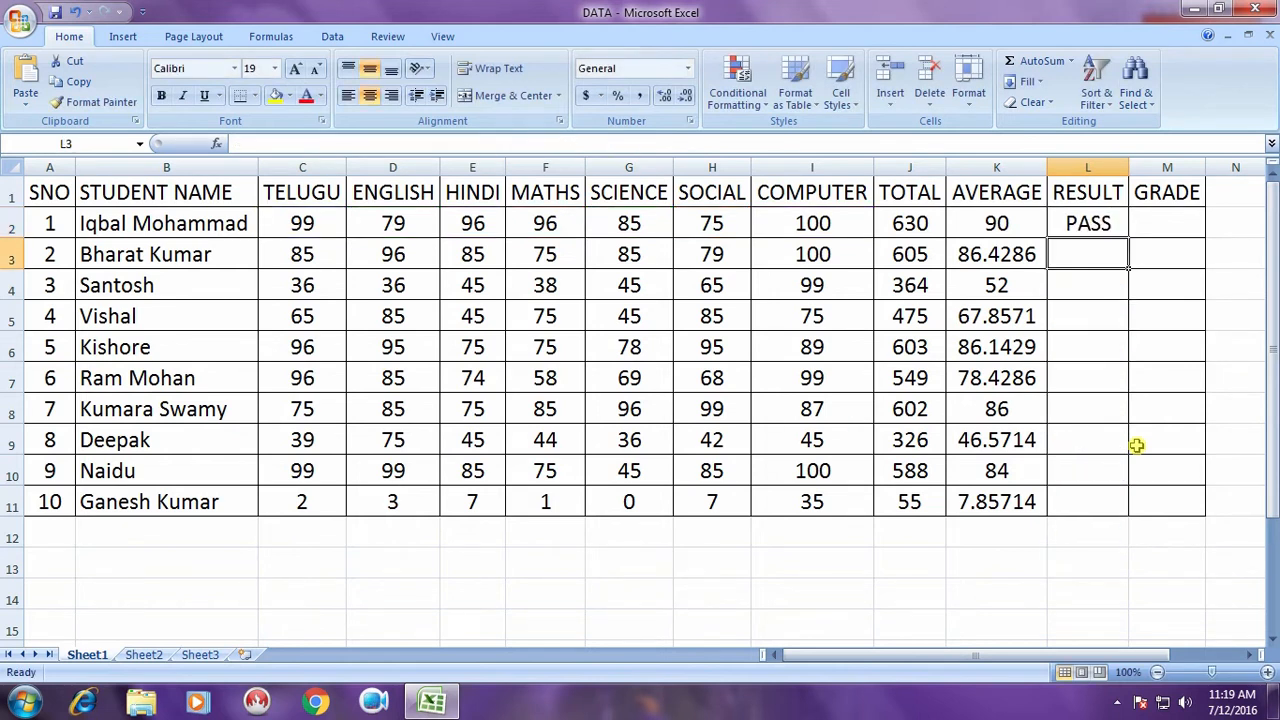
Fill the result formula from L2 down to L11 for the remaining students.
{"action": "left_click", "coordinate": [1103, 221]}
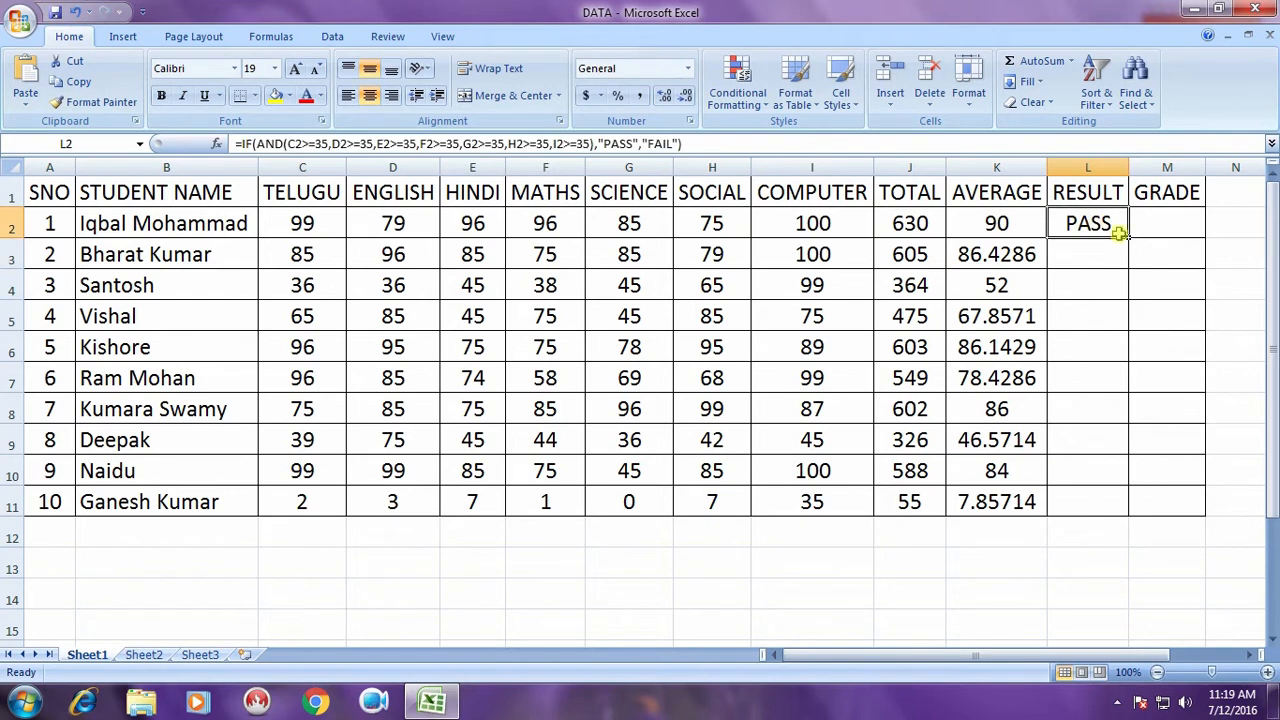
{"action": "left_click_drag", "start_coordinate": [1130, 236], "coordinate": [1128, 515]}
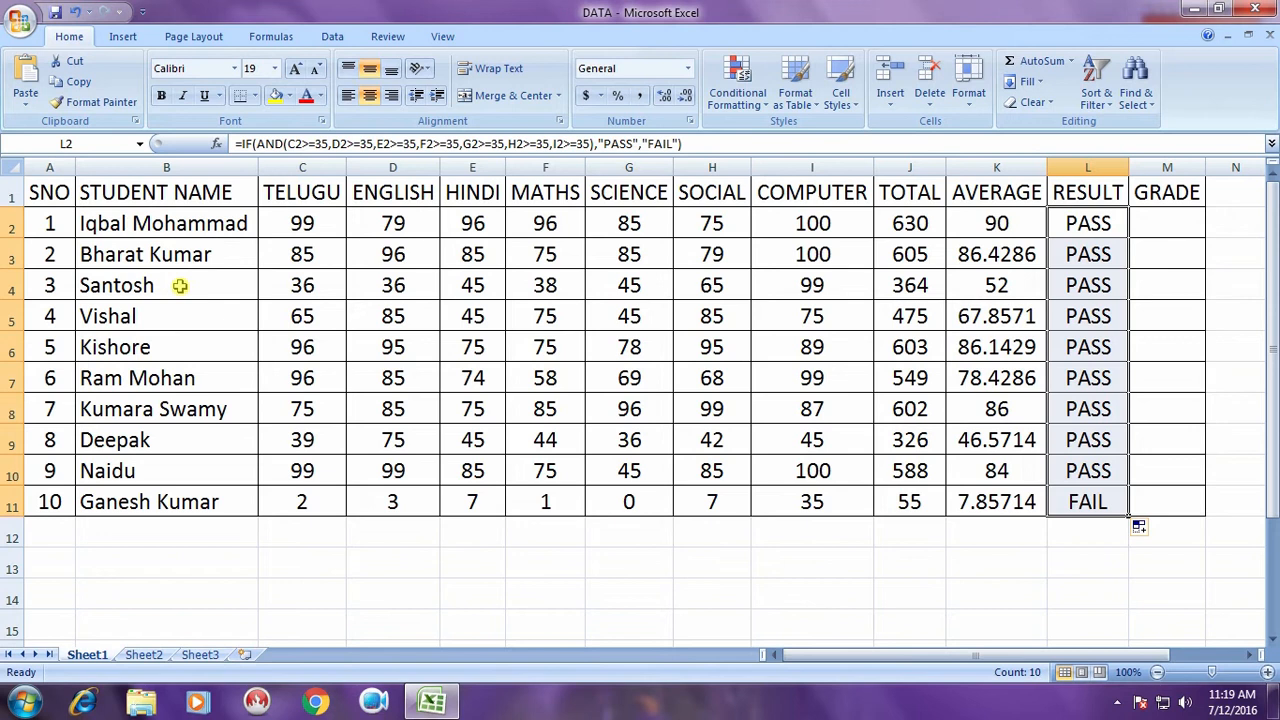
Change the third student's Computer mark in I4 to 34 to test the result formula.
{"action": "left_click", "coordinate": [836, 286]}
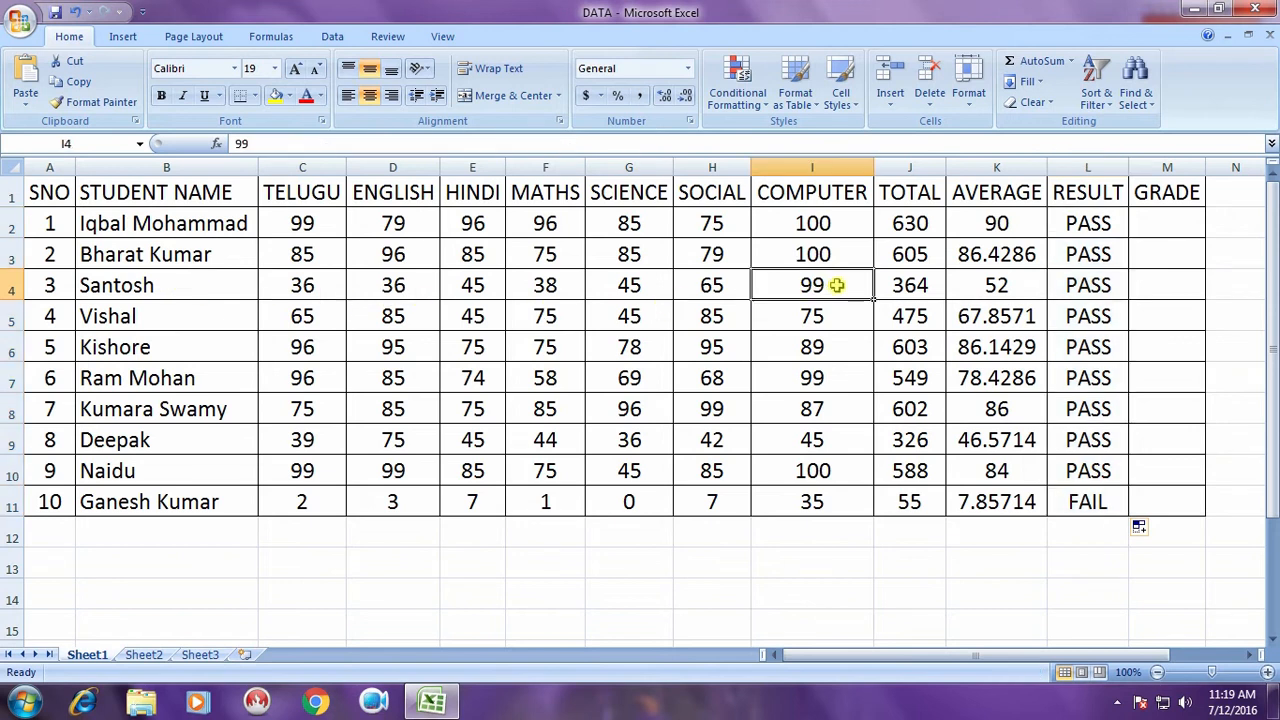
{"action": "type", "text": "34"}
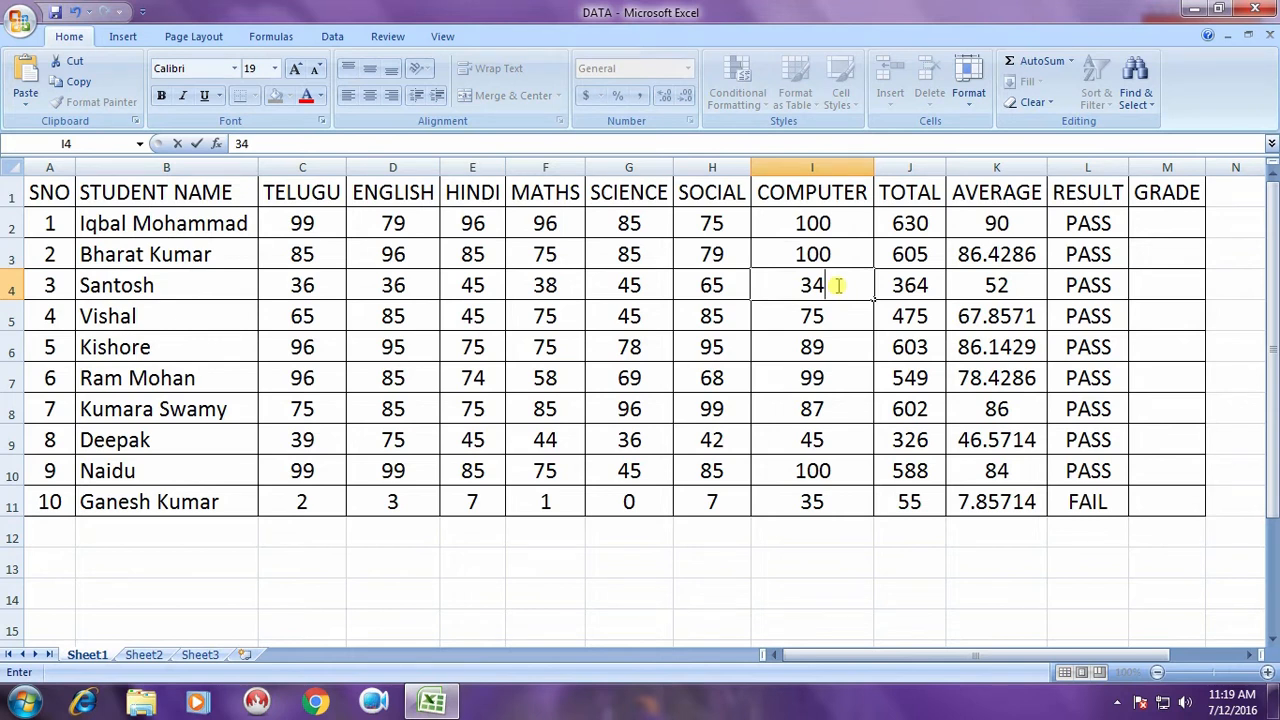
{"action": "key", "text": "Return"}
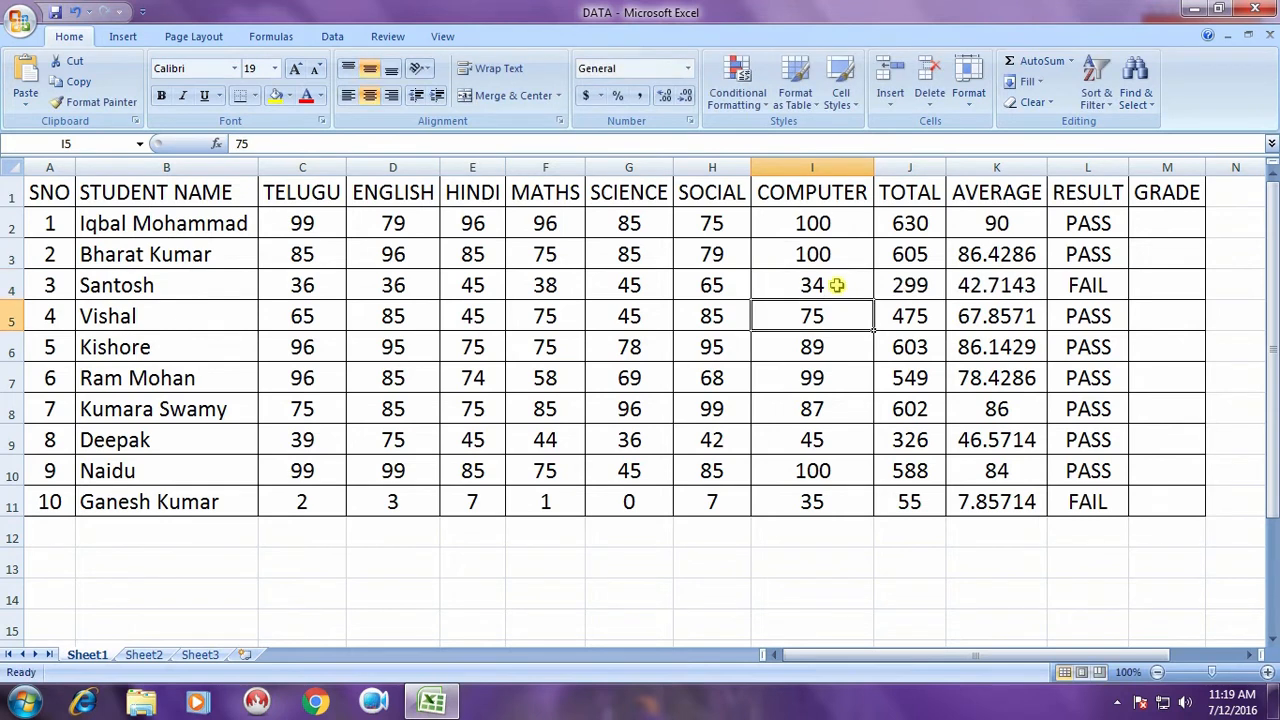
Set the third student's Computer mark in I4 to 35.
{"action": "left_click", "coordinate": [836, 286]}
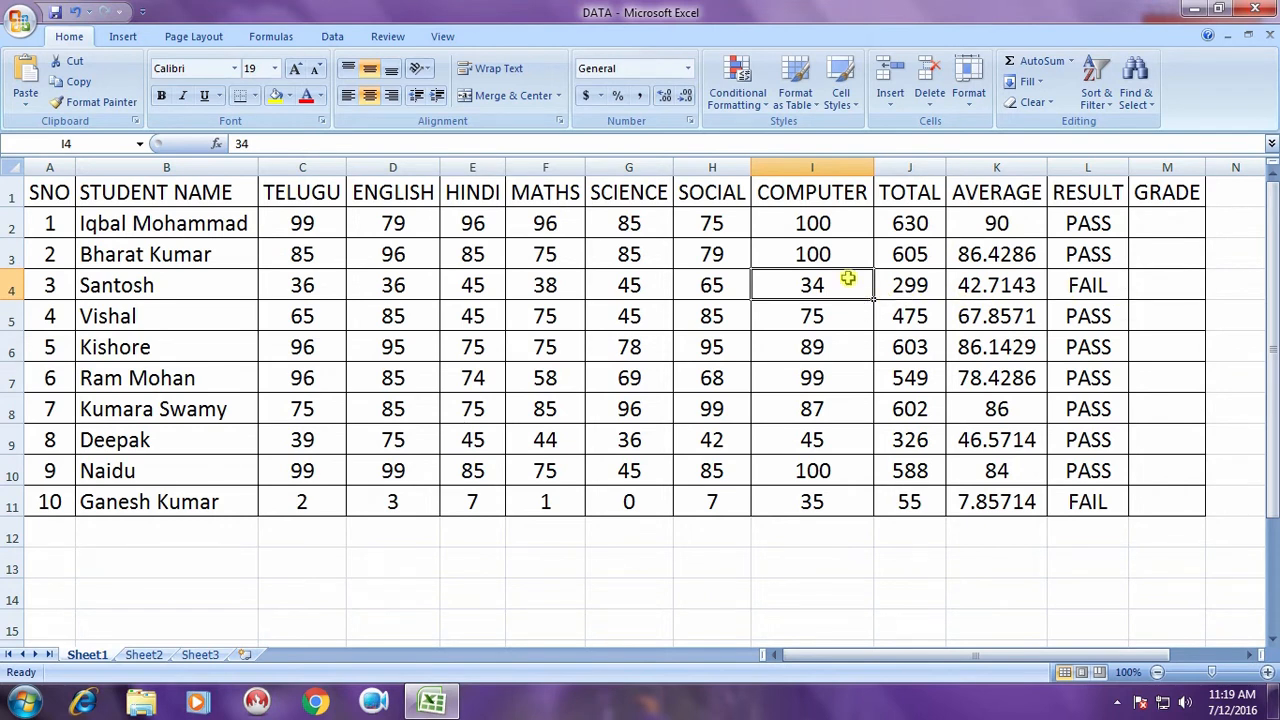
{"action": "type", "text": "35"}
{"action": "key", "text": "Return"}
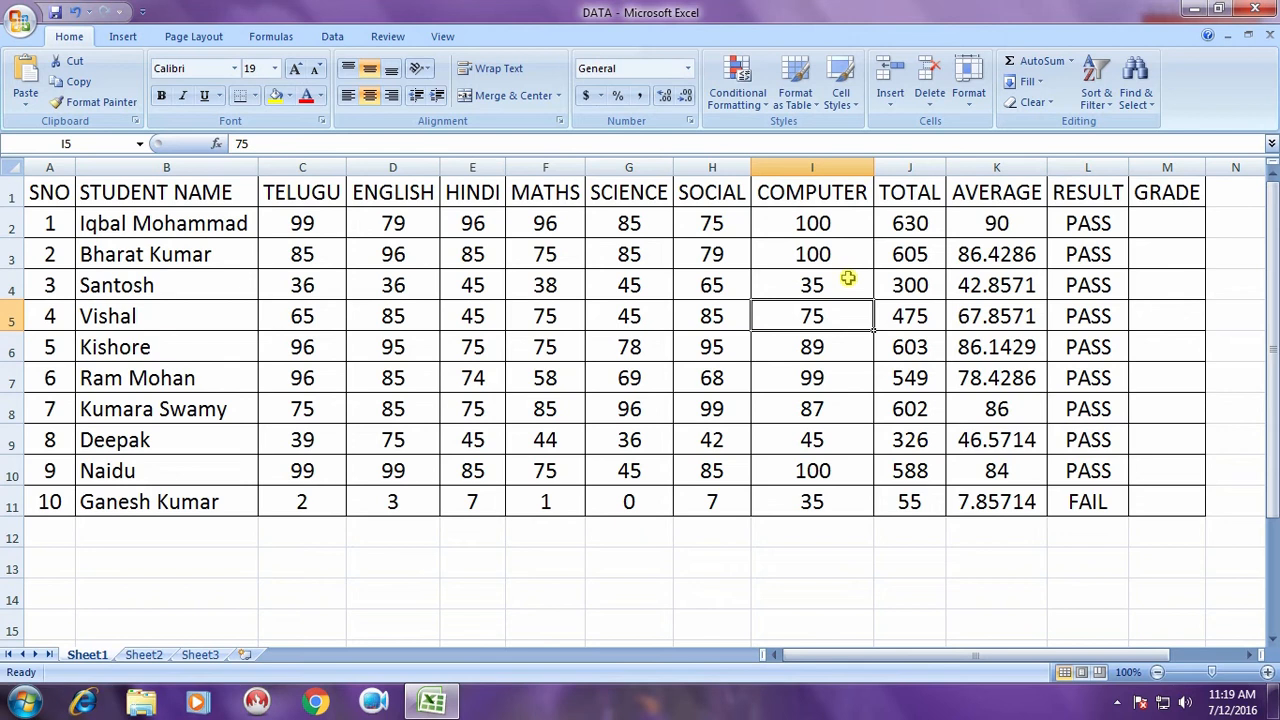
Test the result formula by changing the first student's Computer mark in I2 to 34 and then to 35.
{"action": "left_click", "coordinate": [826, 218]}
{"action": "type", "text": "34"}
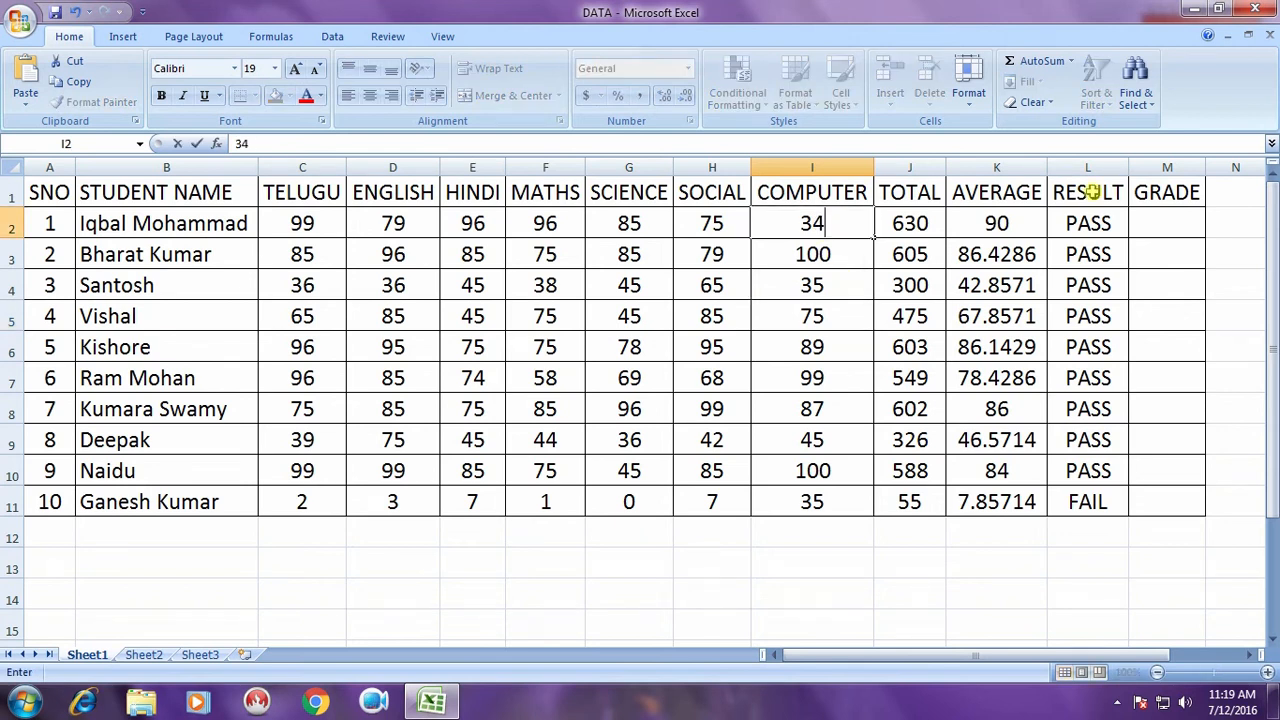
{"action": "key", "text": "Return"}
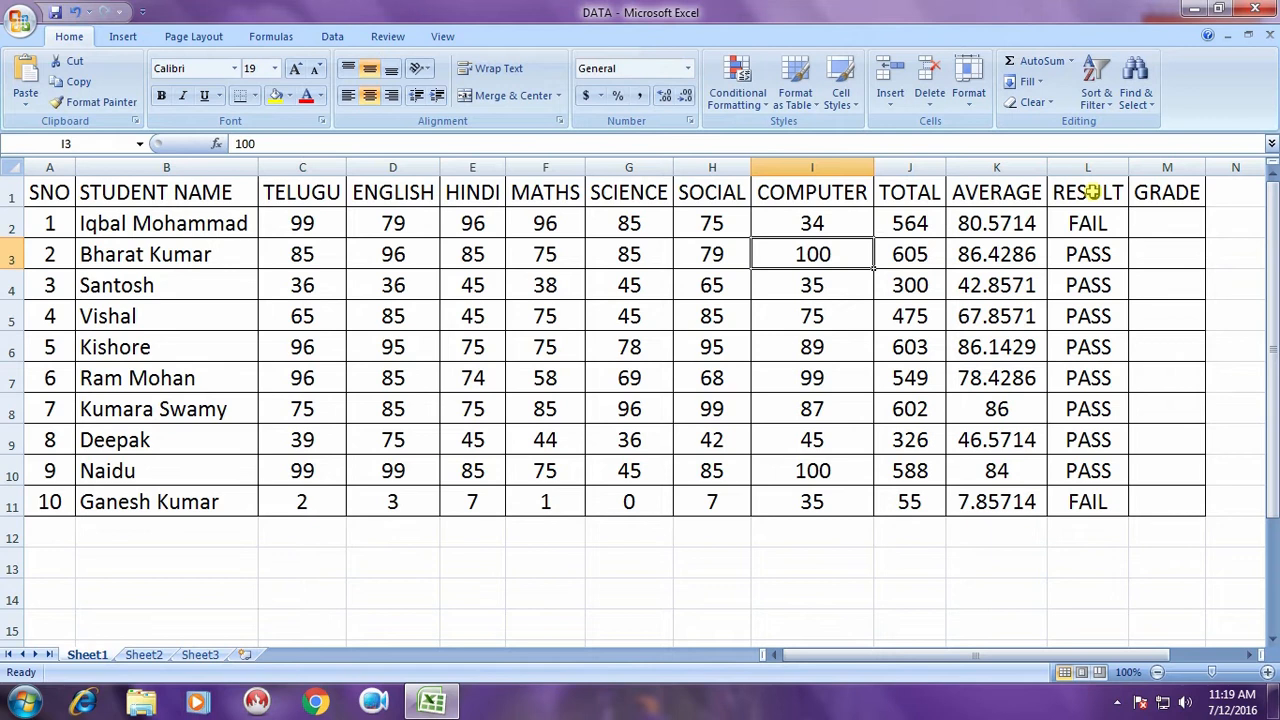
{"action": "left_click", "coordinate": [859, 230]}
{"action": "type", "text": "35"}
{"action": "key", "text": "Return"}
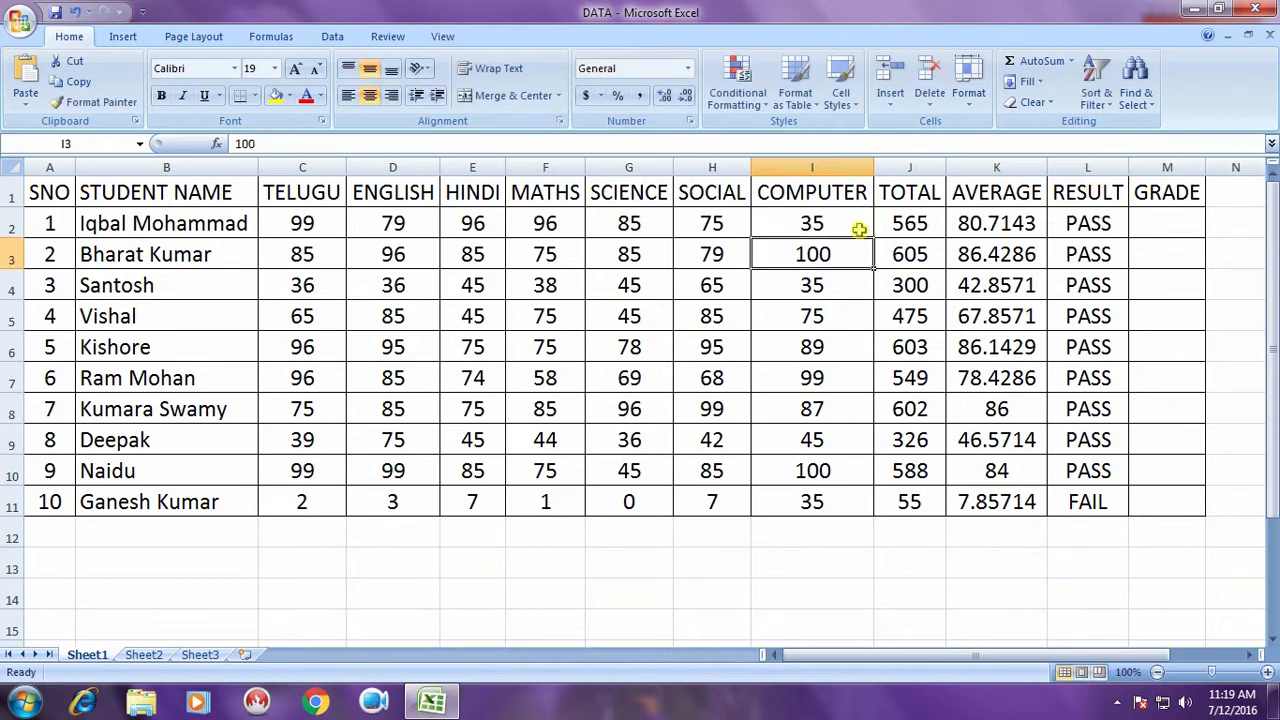
Restore the first student's Computer mark in I2 to 100.
{"action": "left_click", "coordinate": [859, 230]}
{"action": "type", "text": "100"}
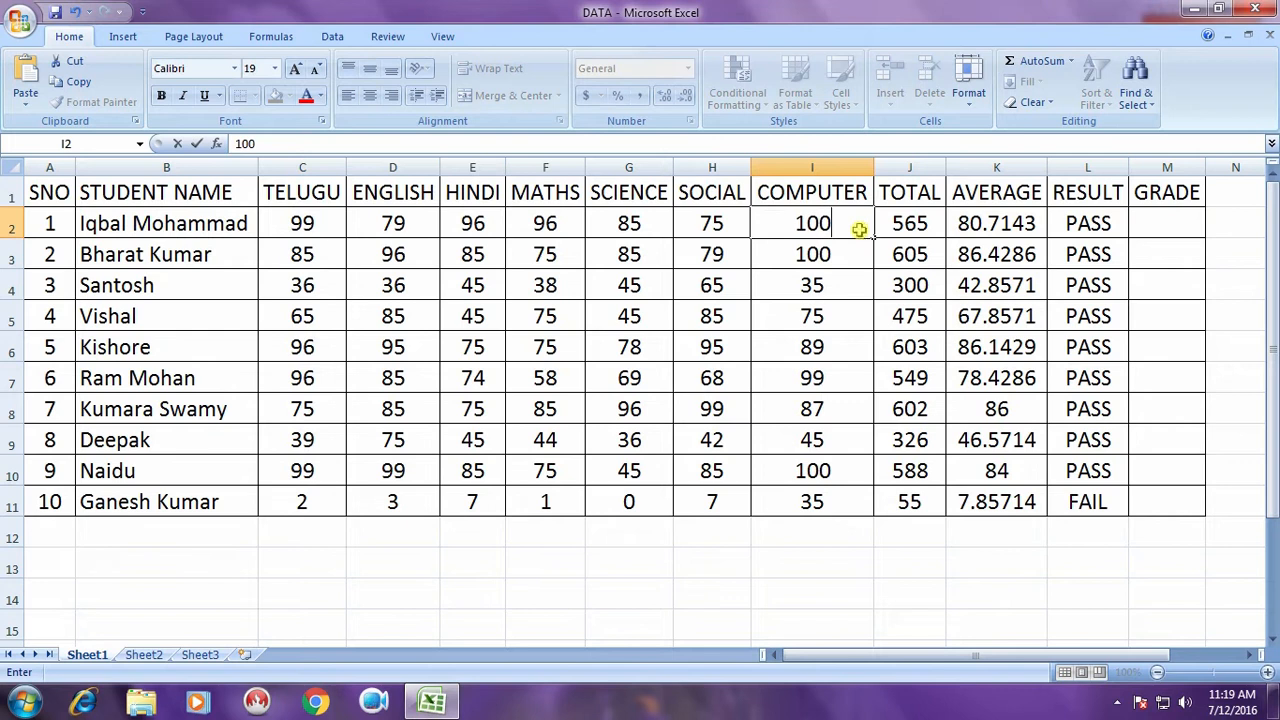
{"action": "key", "text": "Return"}
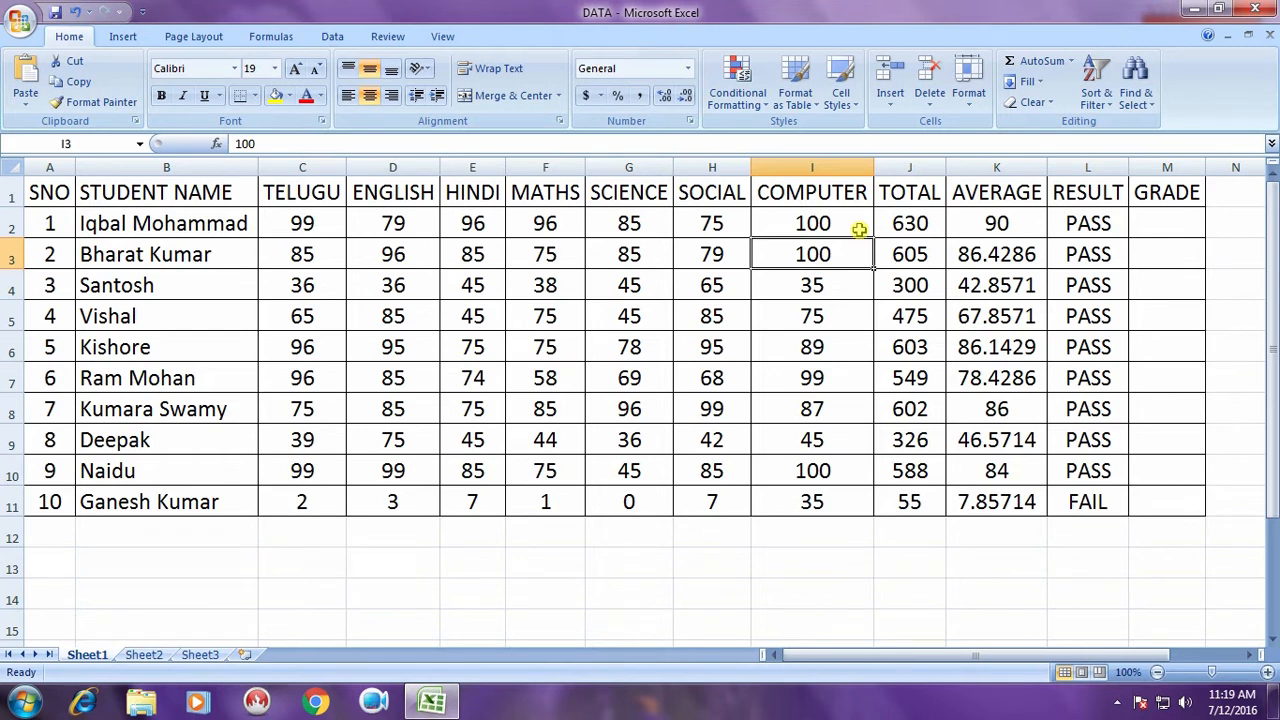
Begin the grade formula in M2 with IF and AND, using K2>=85 as the first condition on the average.
{"action": "left_click", "coordinate": [1168, 224]}
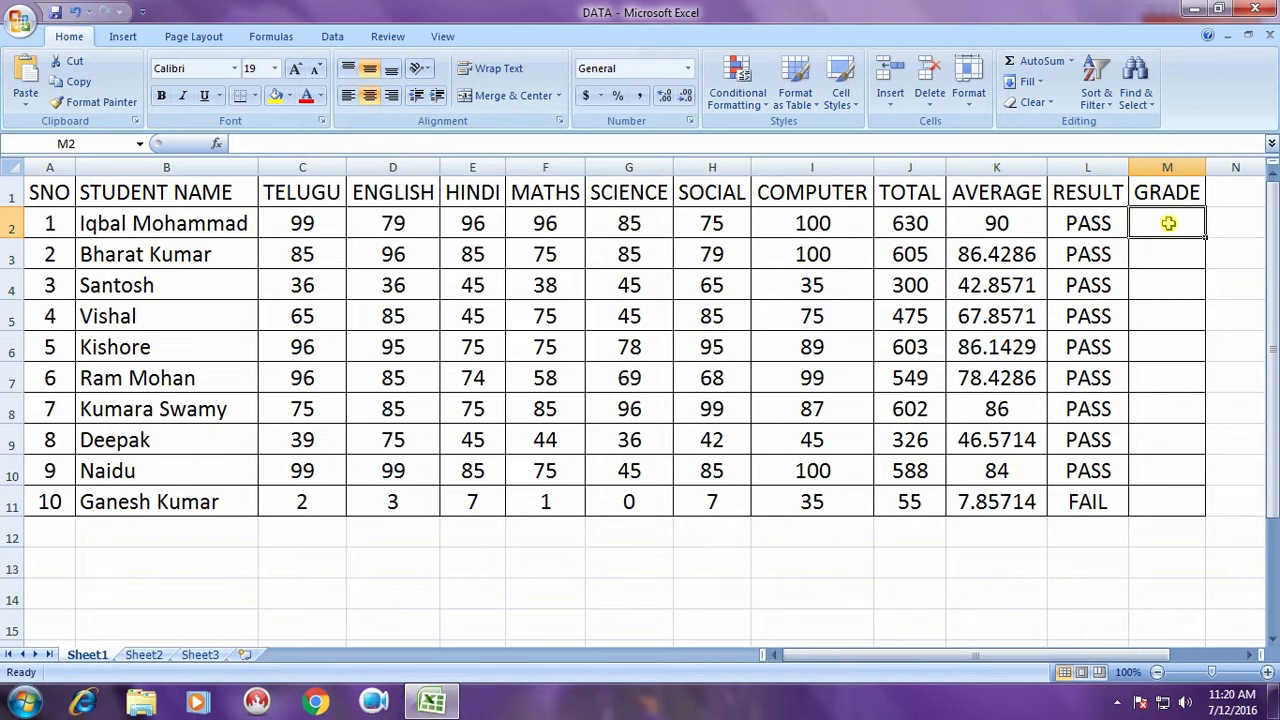
{"action": "type", "text": "="}
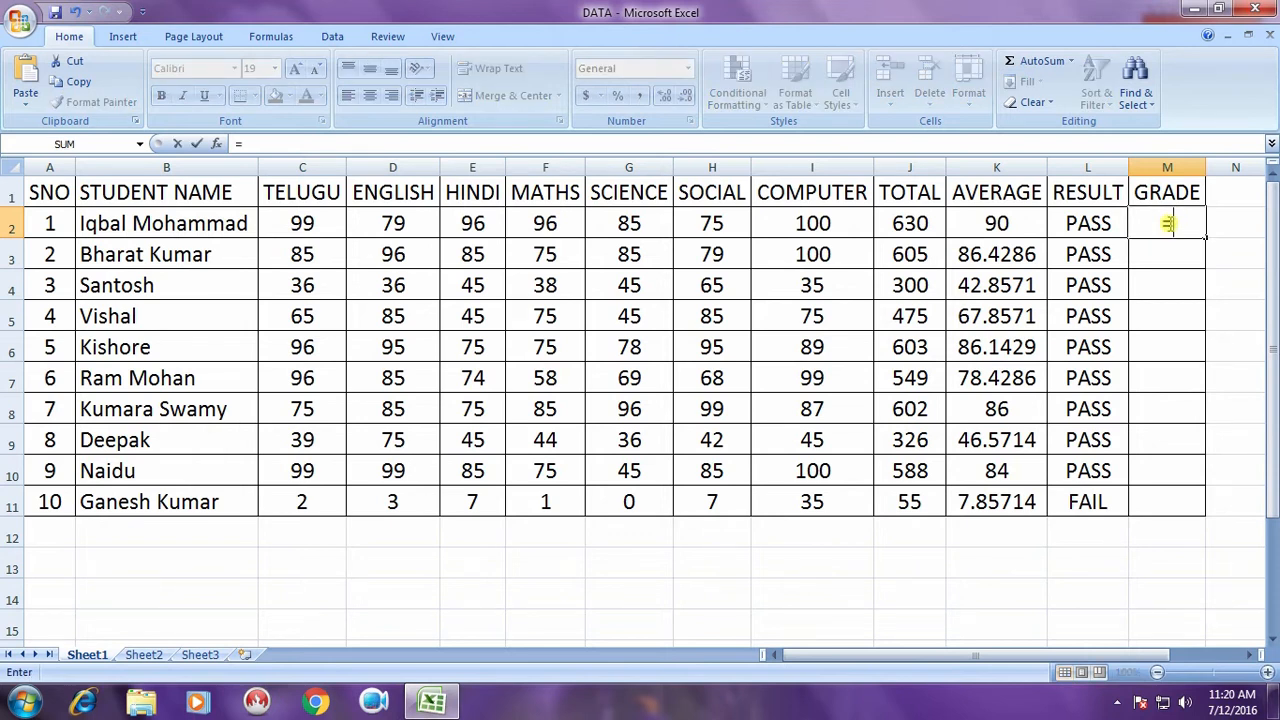
{"action": "type", "text": "IF"}
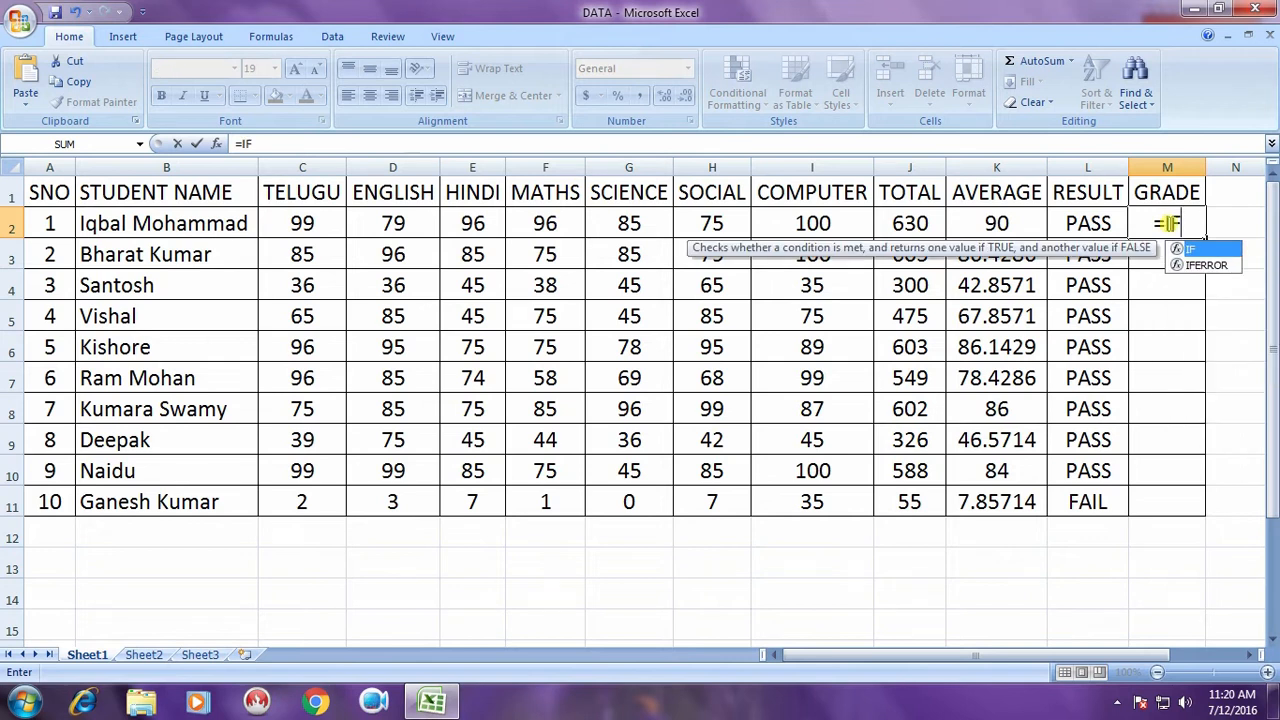
{"action": "type", "text": "(AND"}
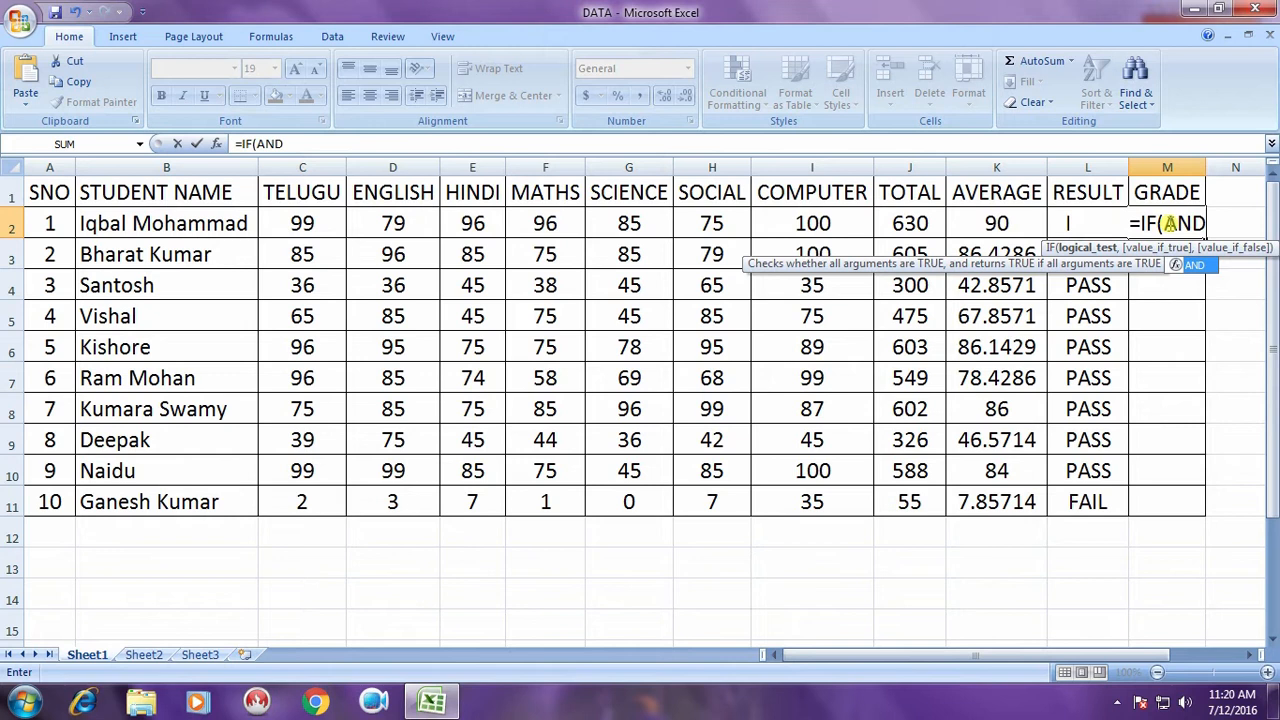
{"action": "type", "text": "("}
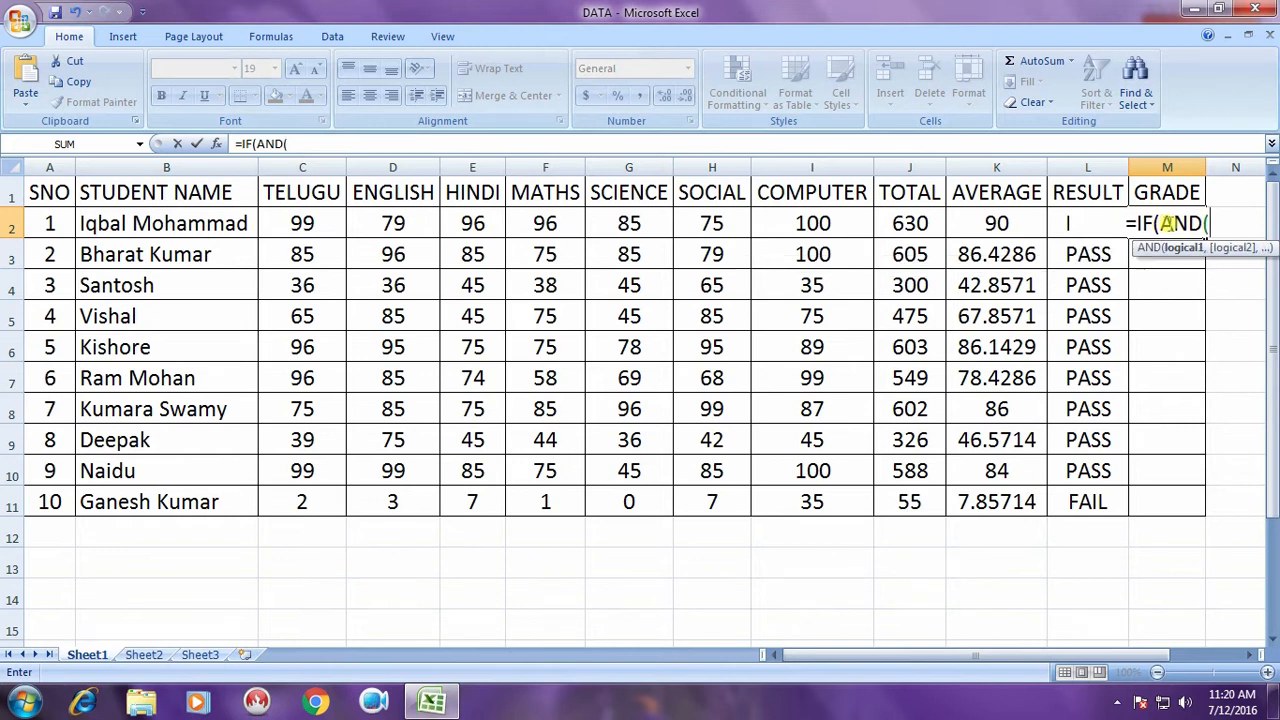
{"action": "type", "text": "K2"}
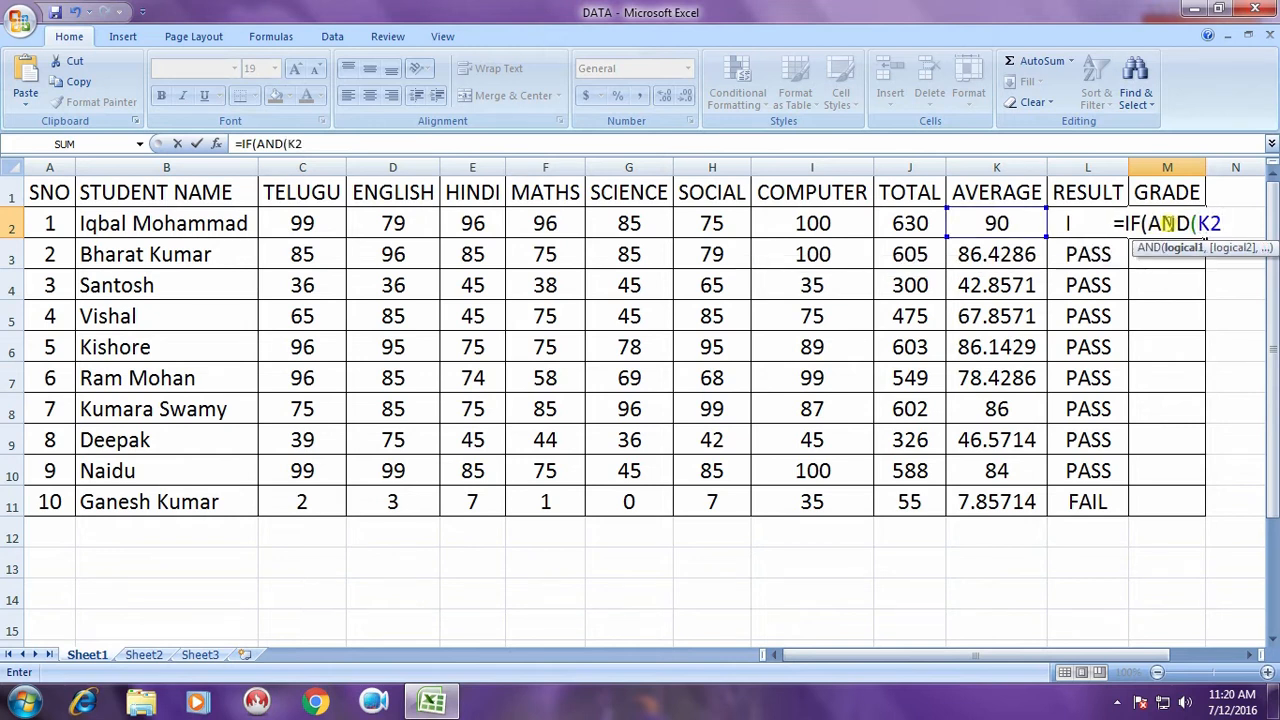
{"action": "type", "text": ">"}
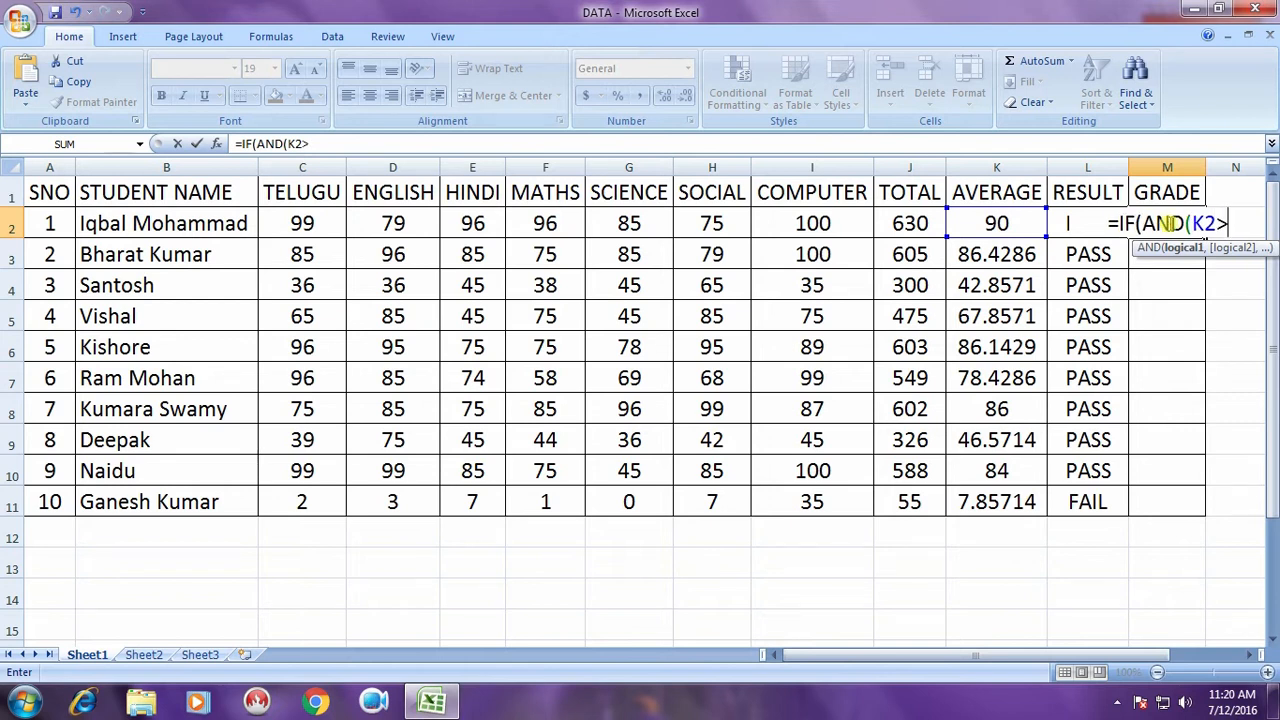
{"action": "type", "text": "="}
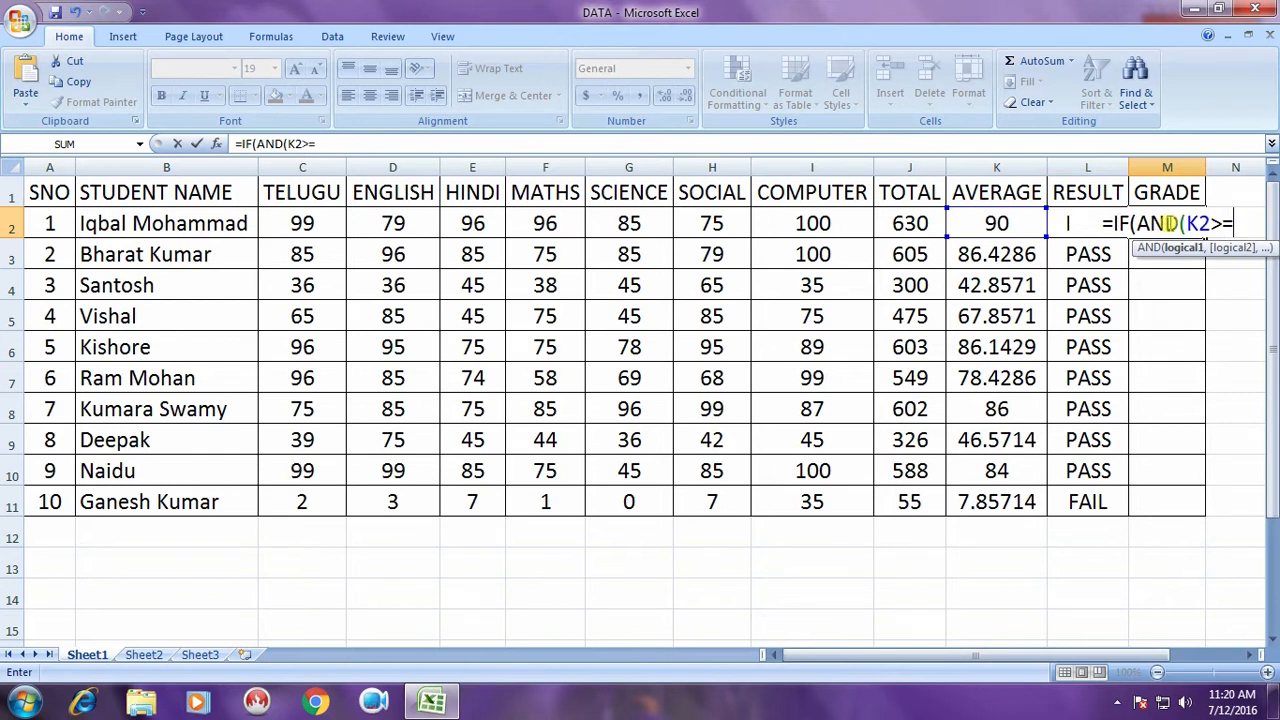
{"action": "type", "text": "8"}
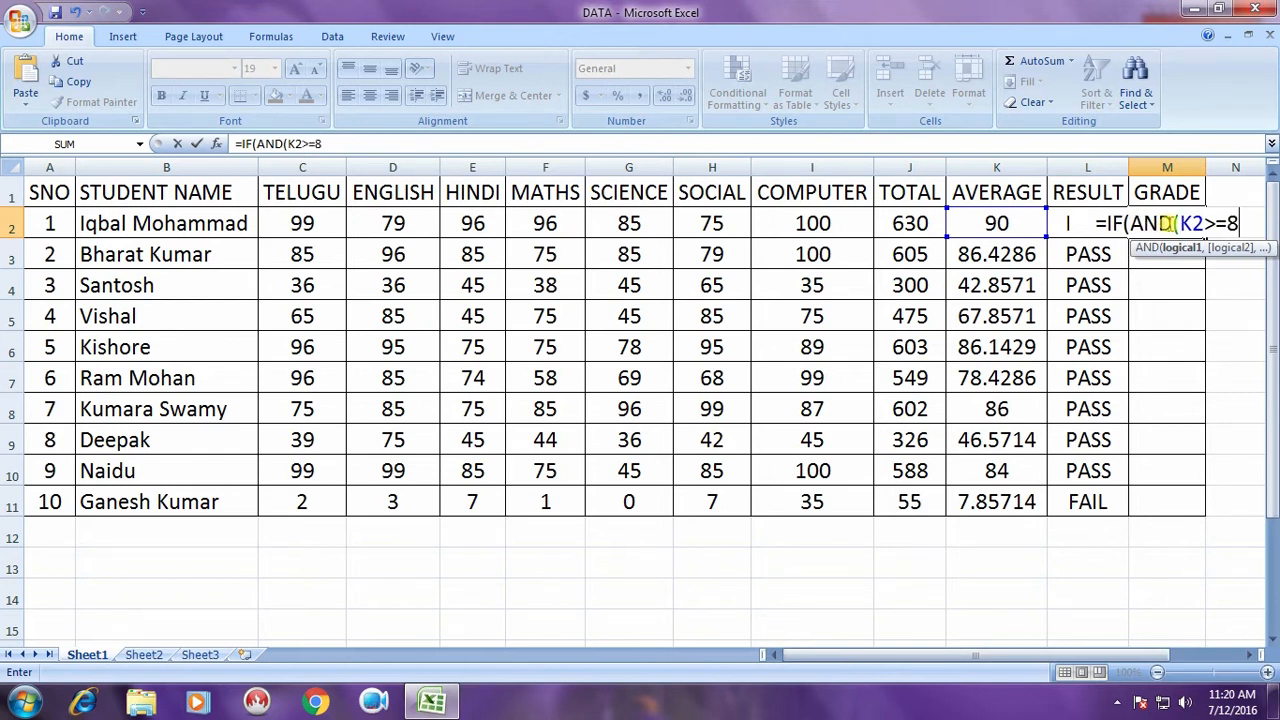
{"action": "type", "text": "5"}
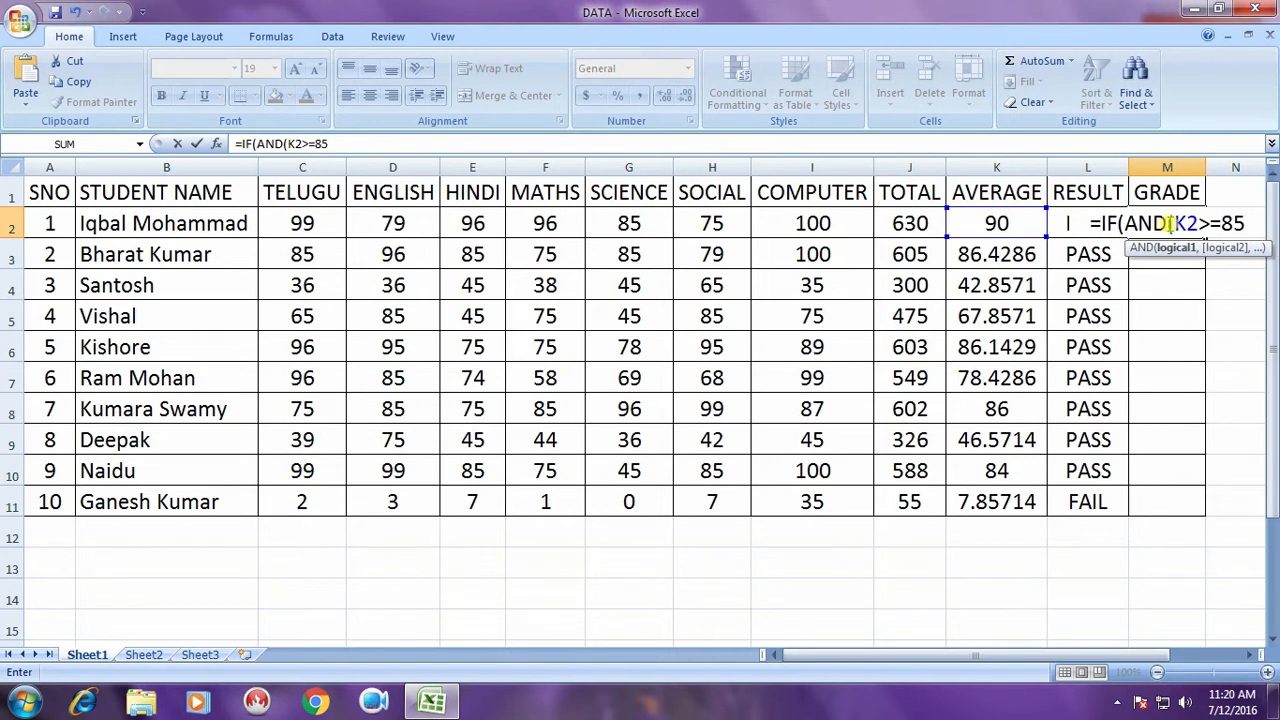
Add L2="PASS" as the second AND condition in the M2 grade formula.
{"action": "type", "text": ","}
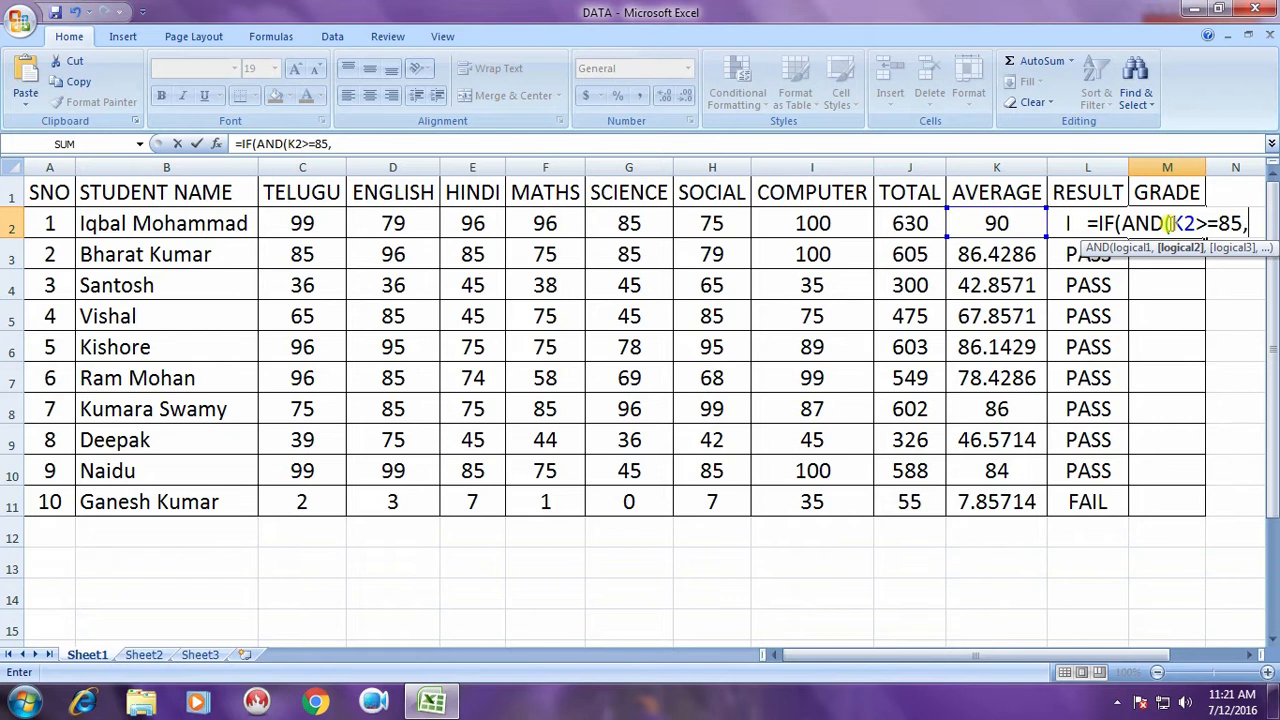
{"action": "type", "text": "L2"}
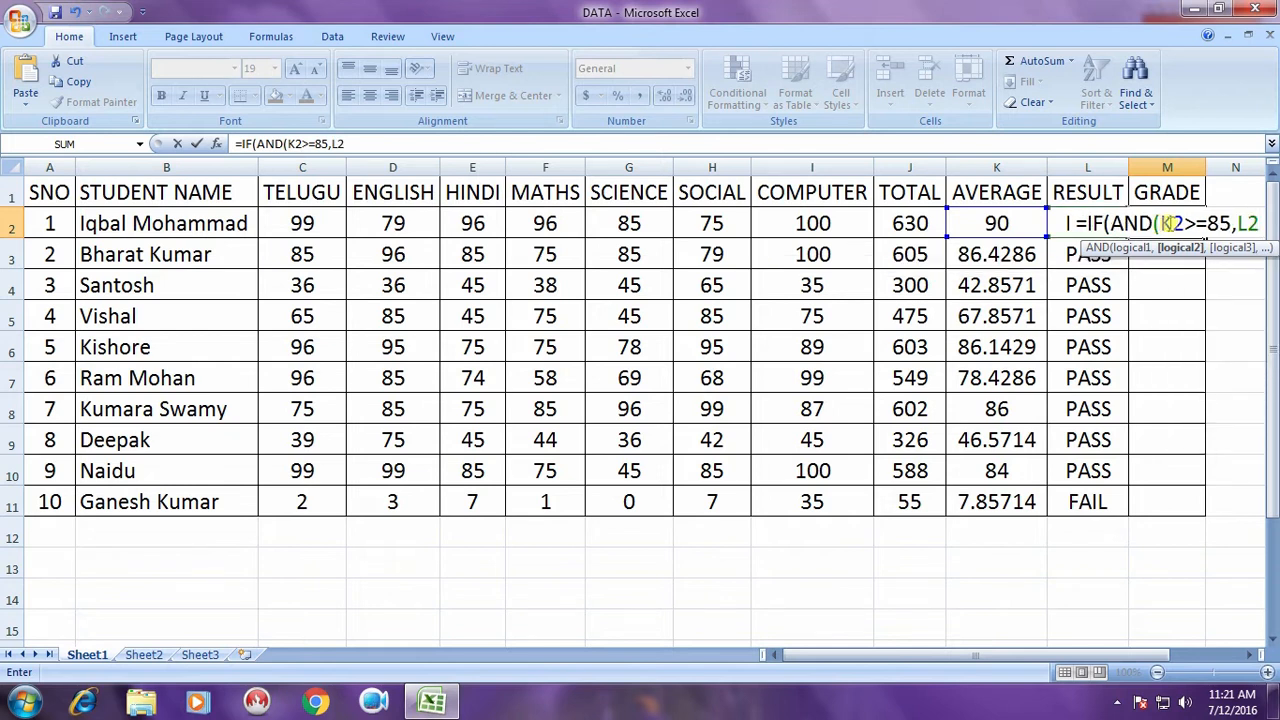
{"action": "type", "text": "="}
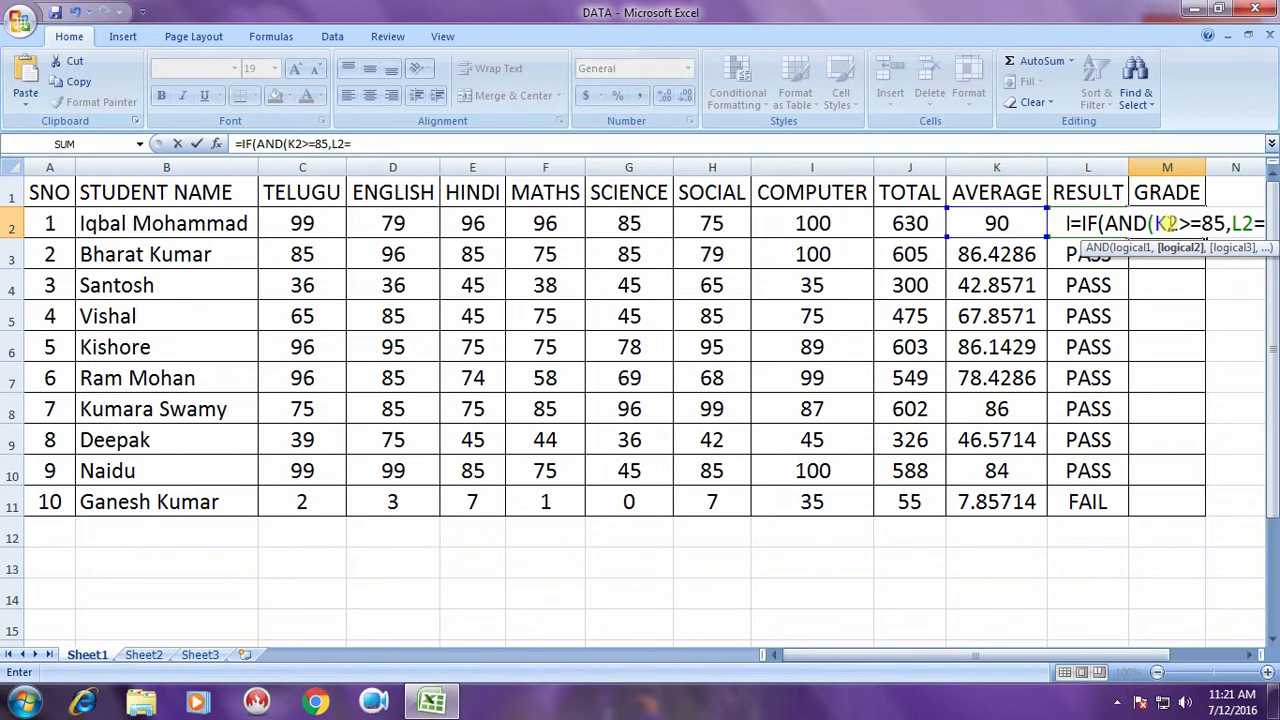
{"action": "type", "text": "\"\""}
{"action": "key", "text": "Return"}
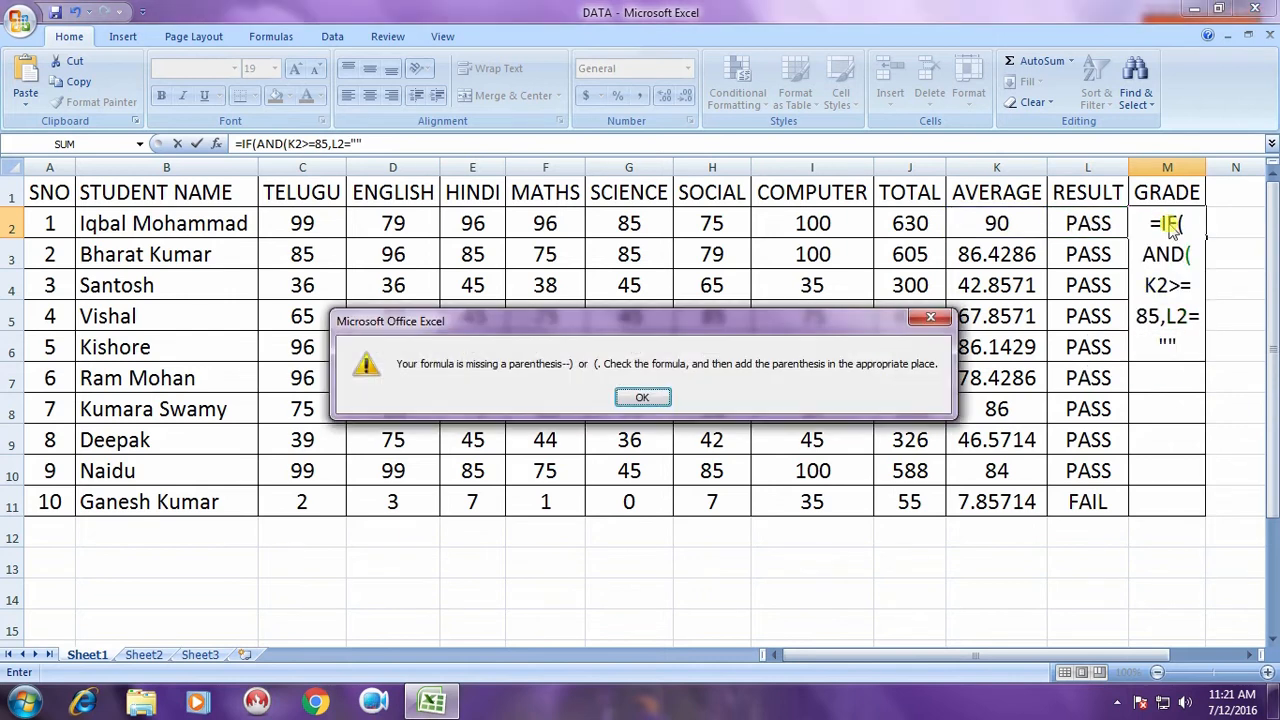
{"action": "key", "text": "Return"}
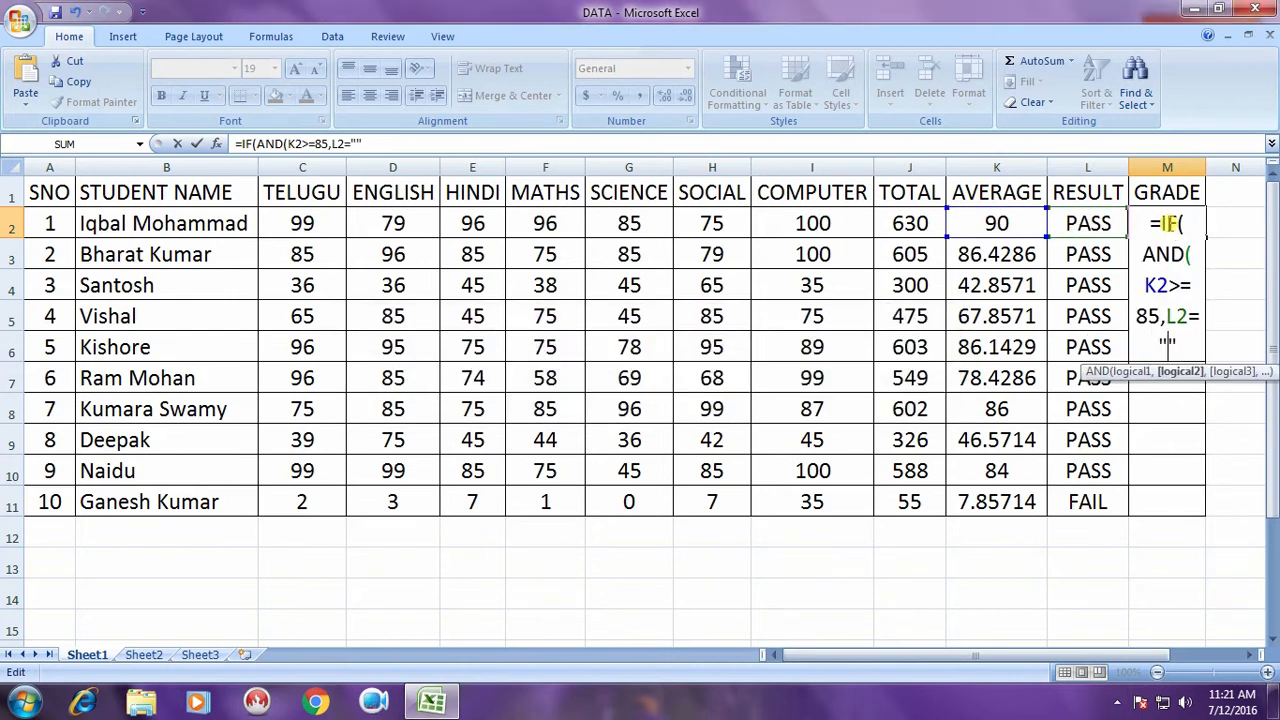
{"action": "type", "text": "PASS"}
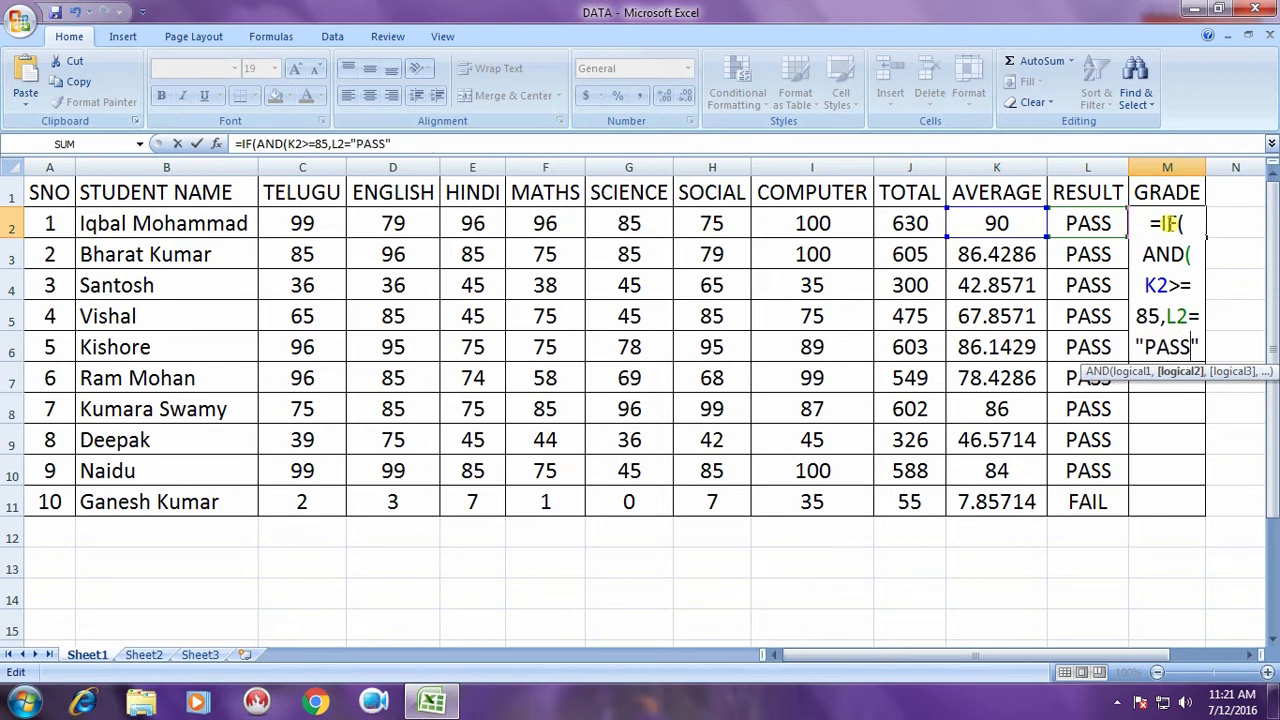
{"action": "key", "text": "Right"}
Close the AND test in the M2 formula and enter "O" as the value if true.
{"action": "type", "text": "),\"\""}
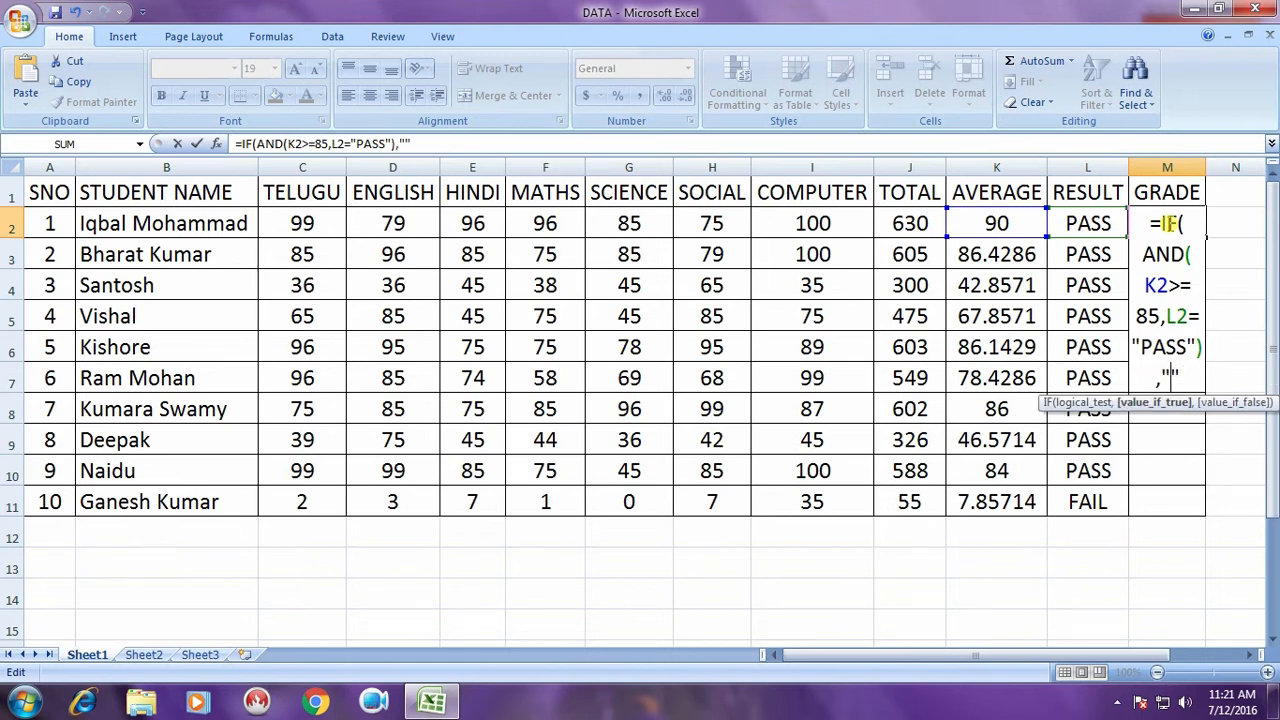
{"action": "key", "text": "Left"}
{"action": "type", "text": "O"}
{"action": "key", "text": "Right"}
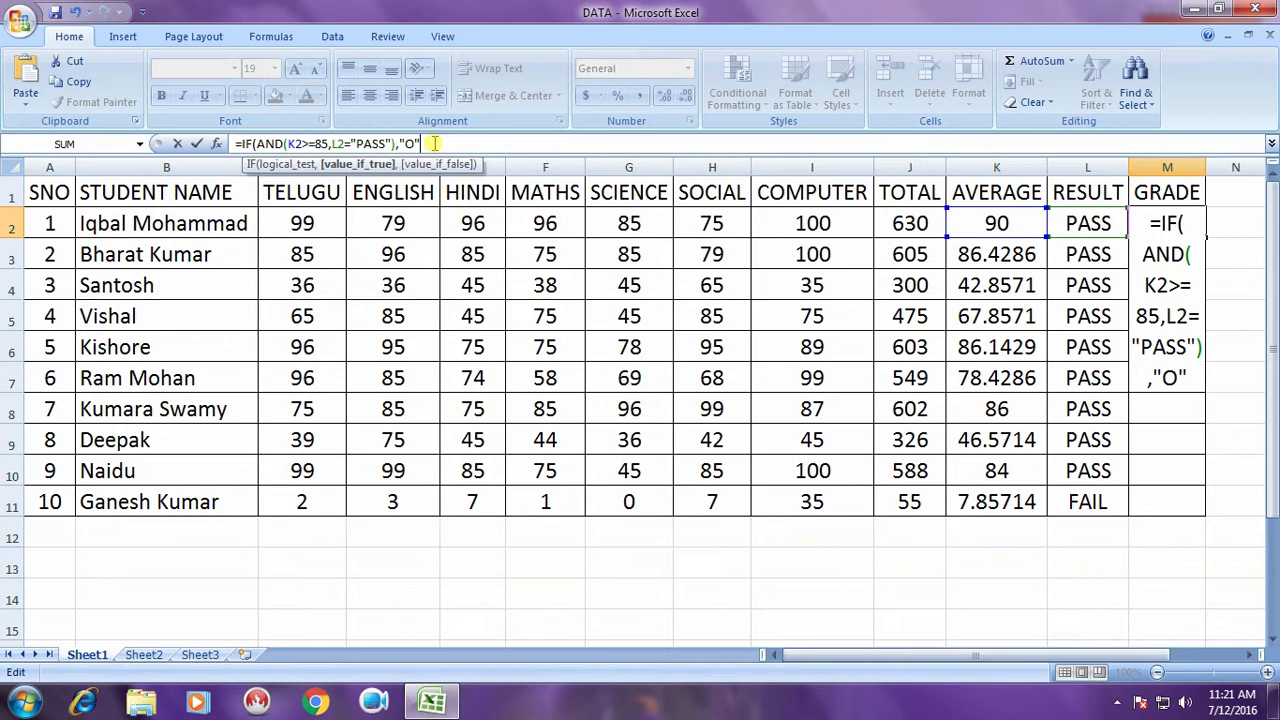
Nest a second IF as the M2 formula's false value, with AND conditions K2>=75 and L2="PASS".
{"action": "type", "text": ","}
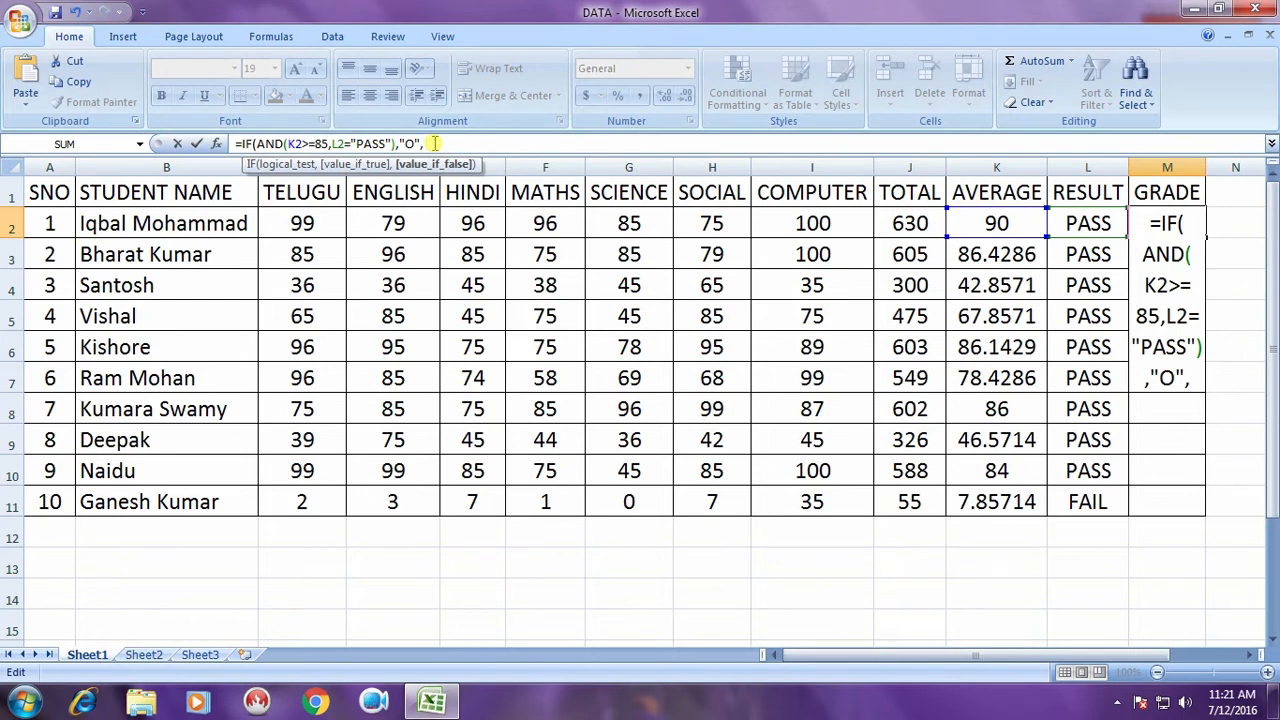
{"action": "type", "text": " IF"}
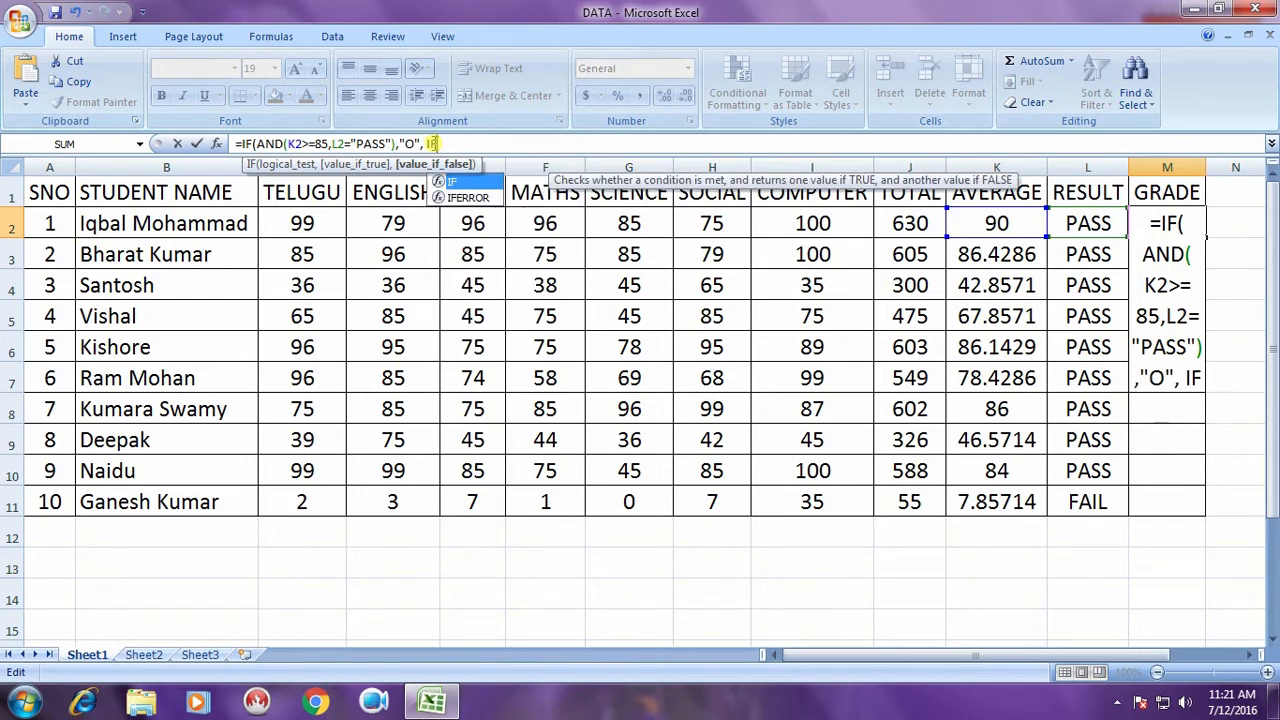
{"action": "type", "text": "(AND"}
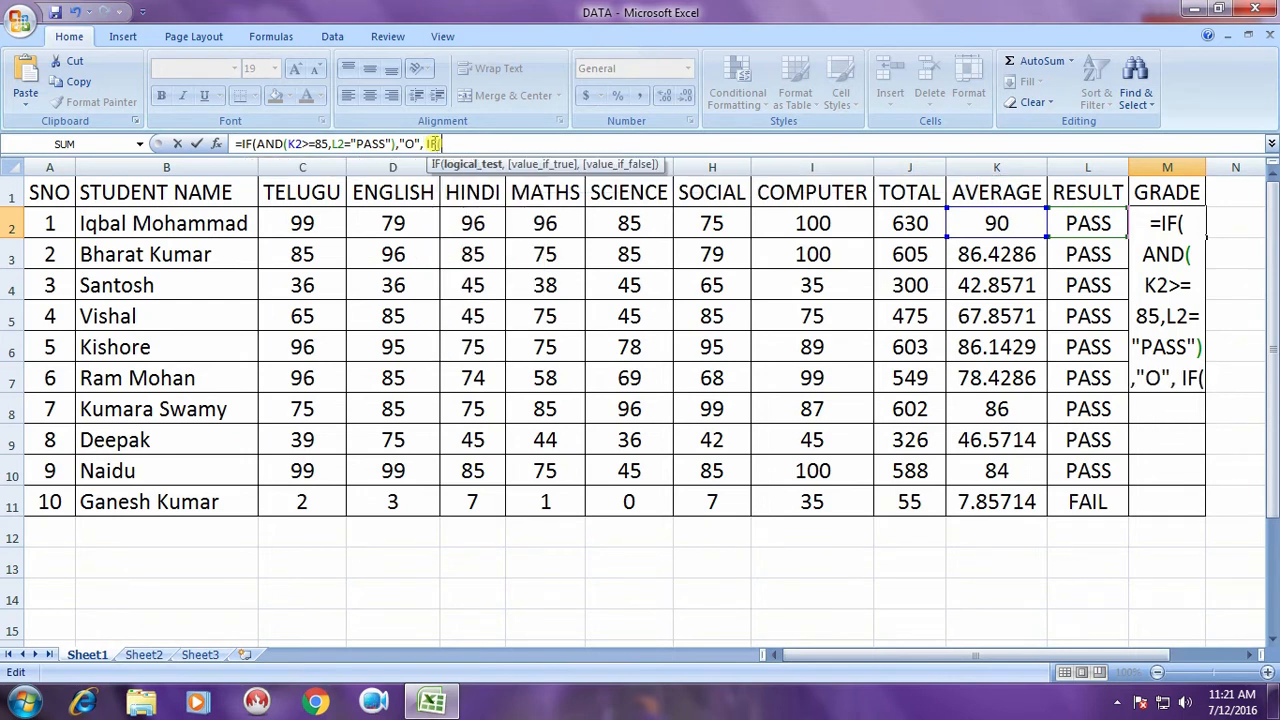
{"action": "type", "text": "("}
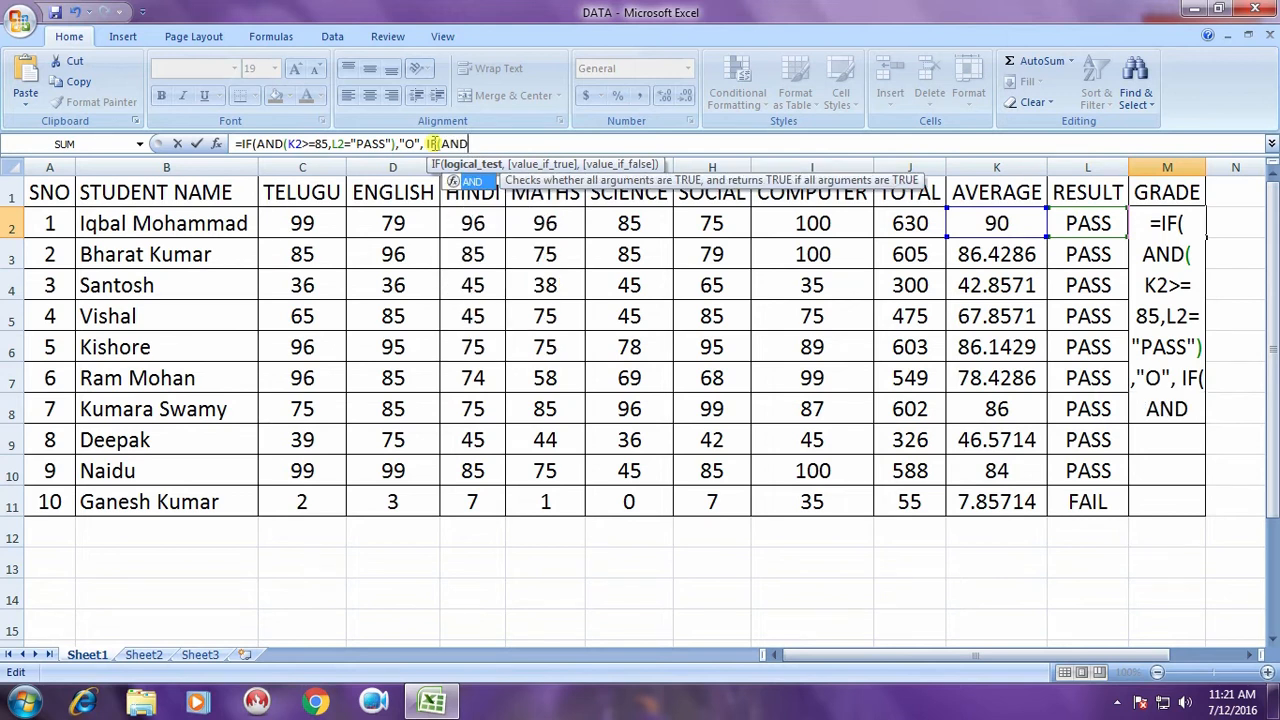
{"action": "type", "text": "K2"}
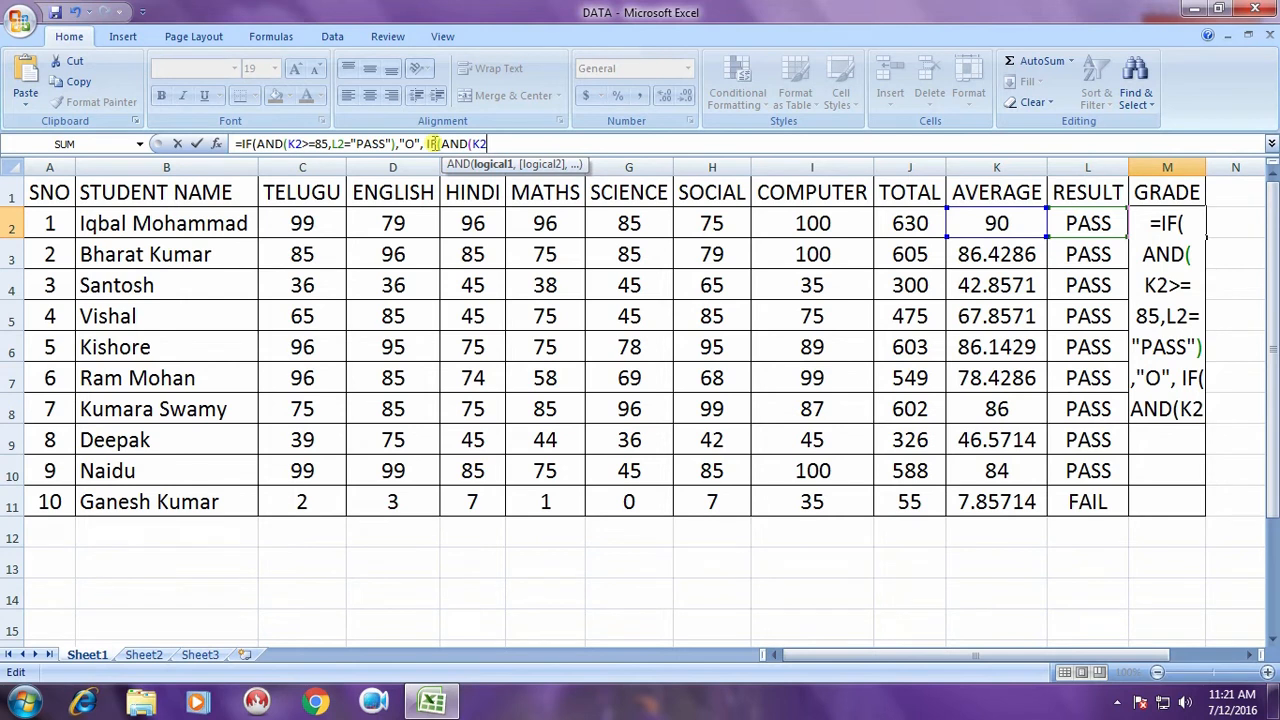
{"action": "type", "text": ">"}
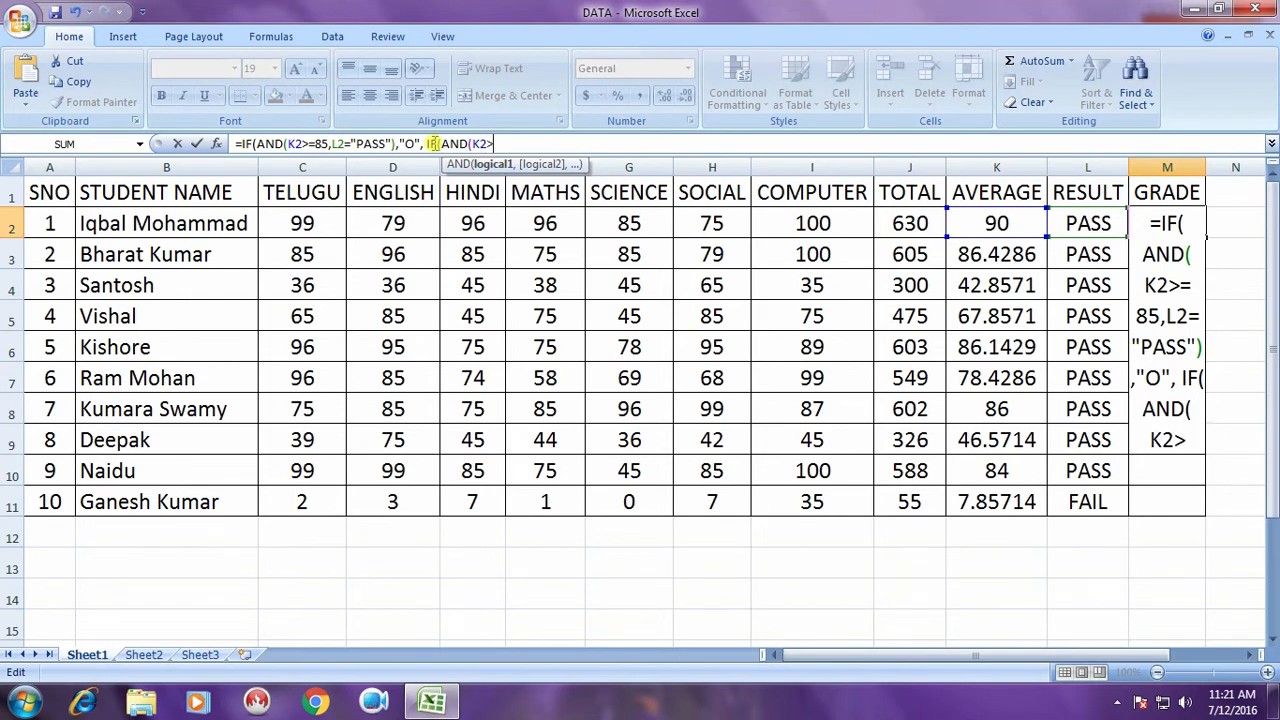
{"action": "type", "text": "=75"}
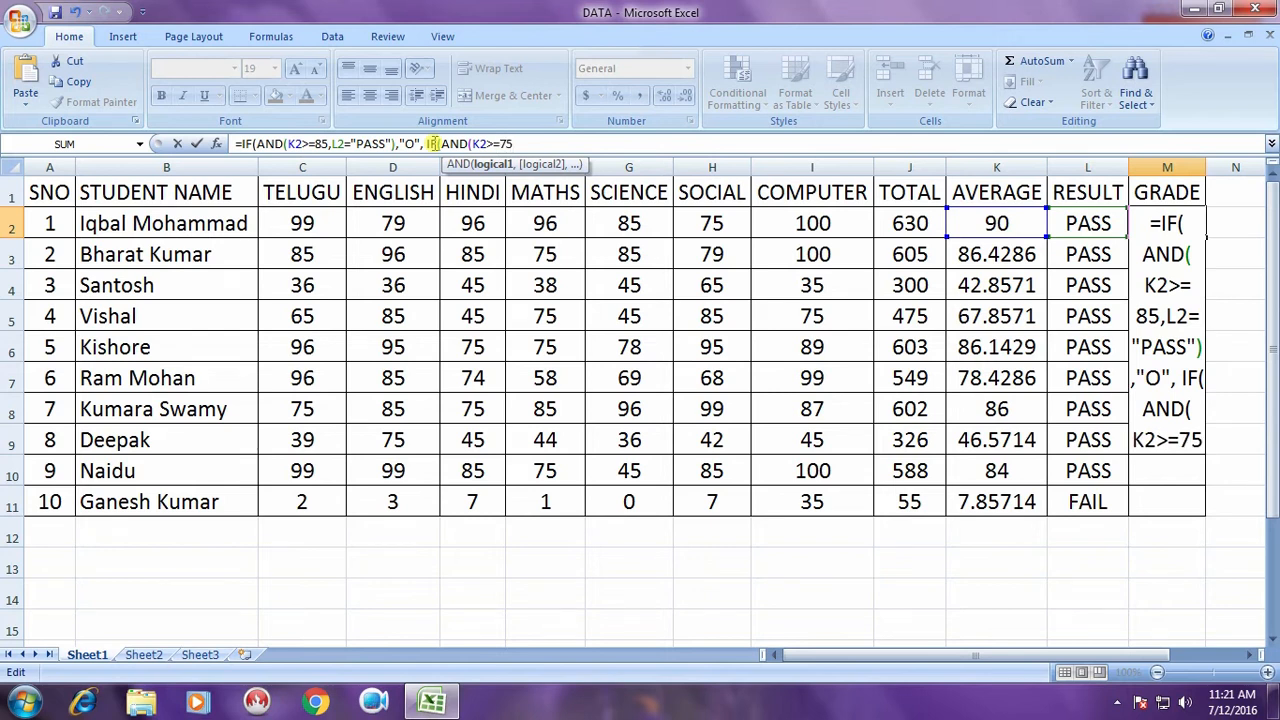
{"action": "type", "text": ",L2"}
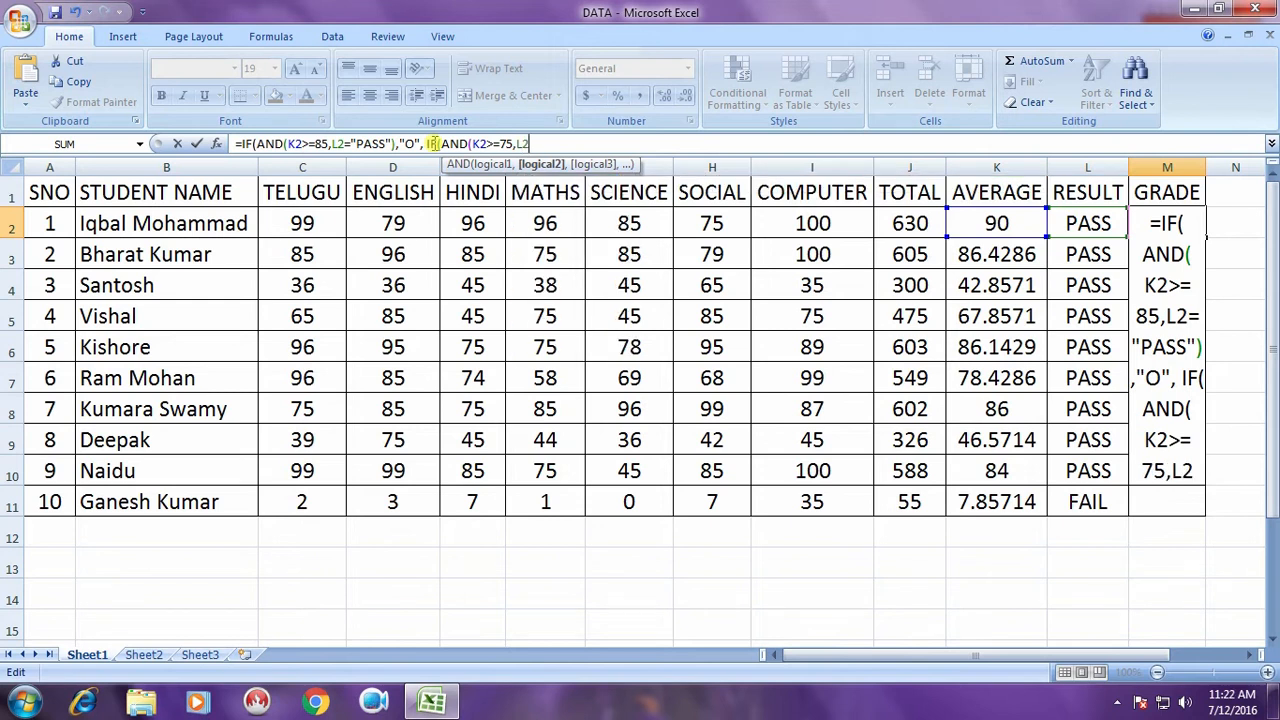
{"action": "type", "text": "=\"\""}
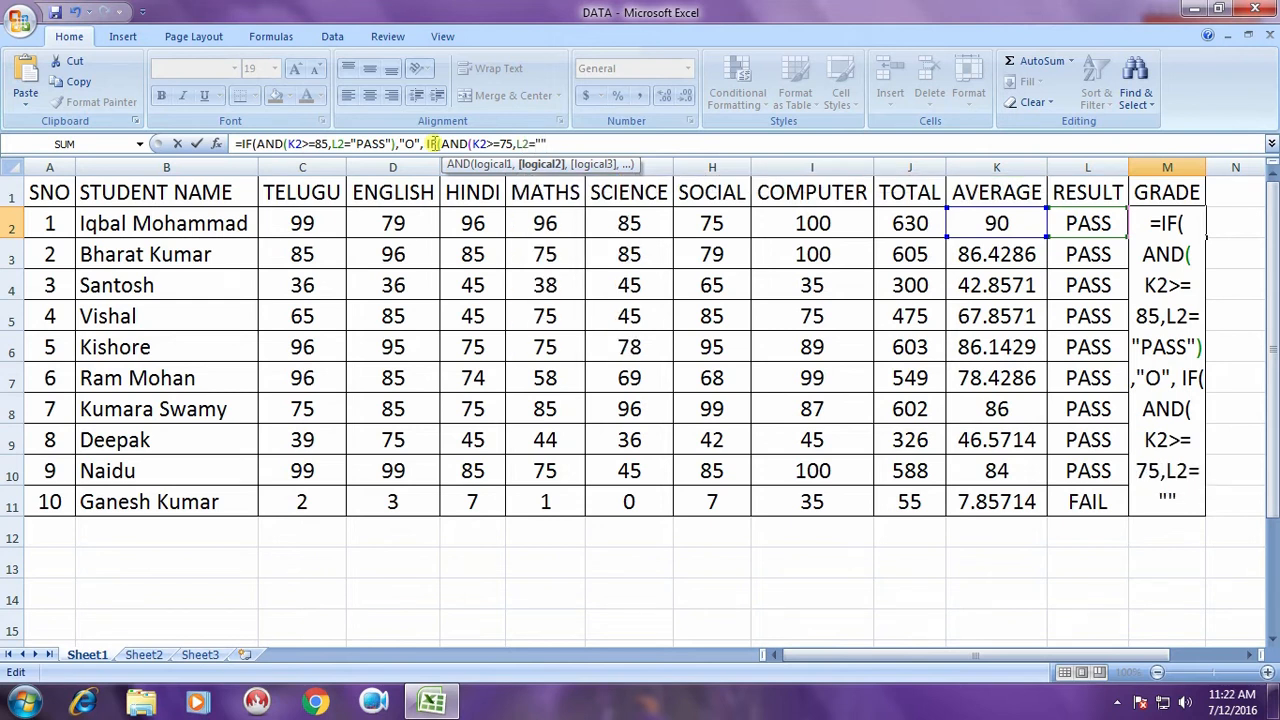
{"action": "type", "text": "PASS"}
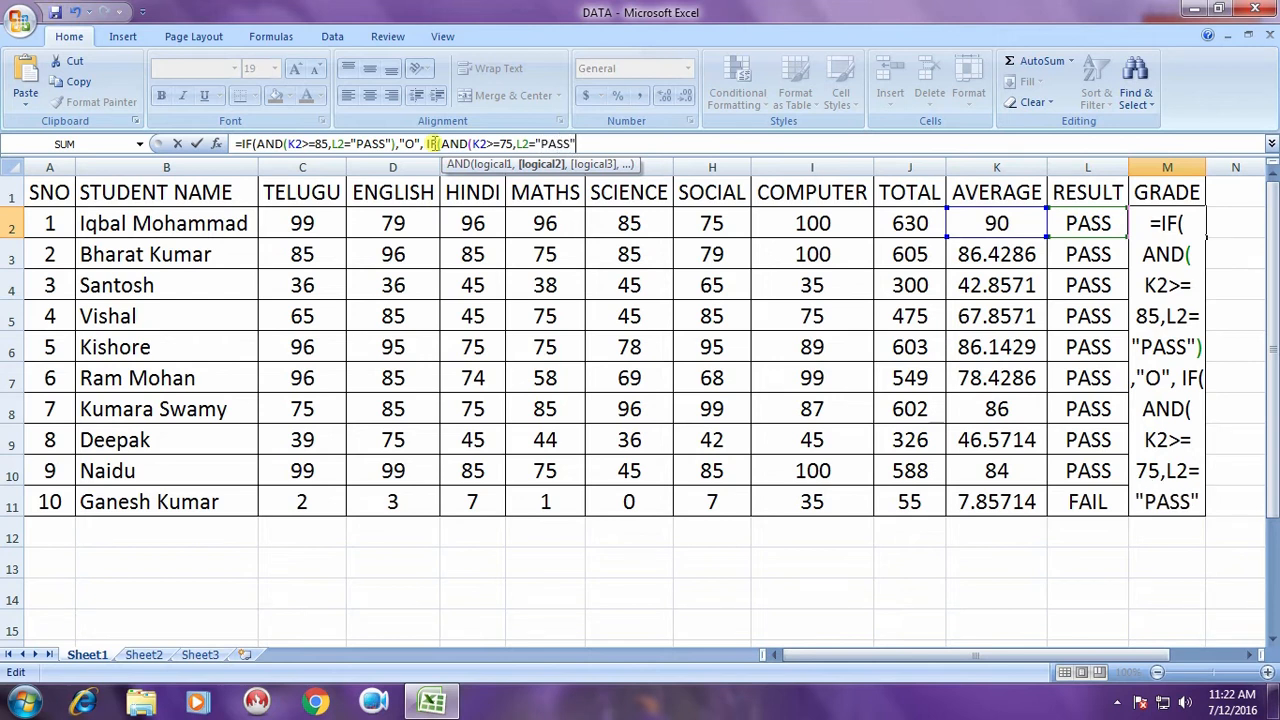
Close the second AND test in the M2 grade formula and enter "A" as its value if true.
{"action": "type", "text": "),"}
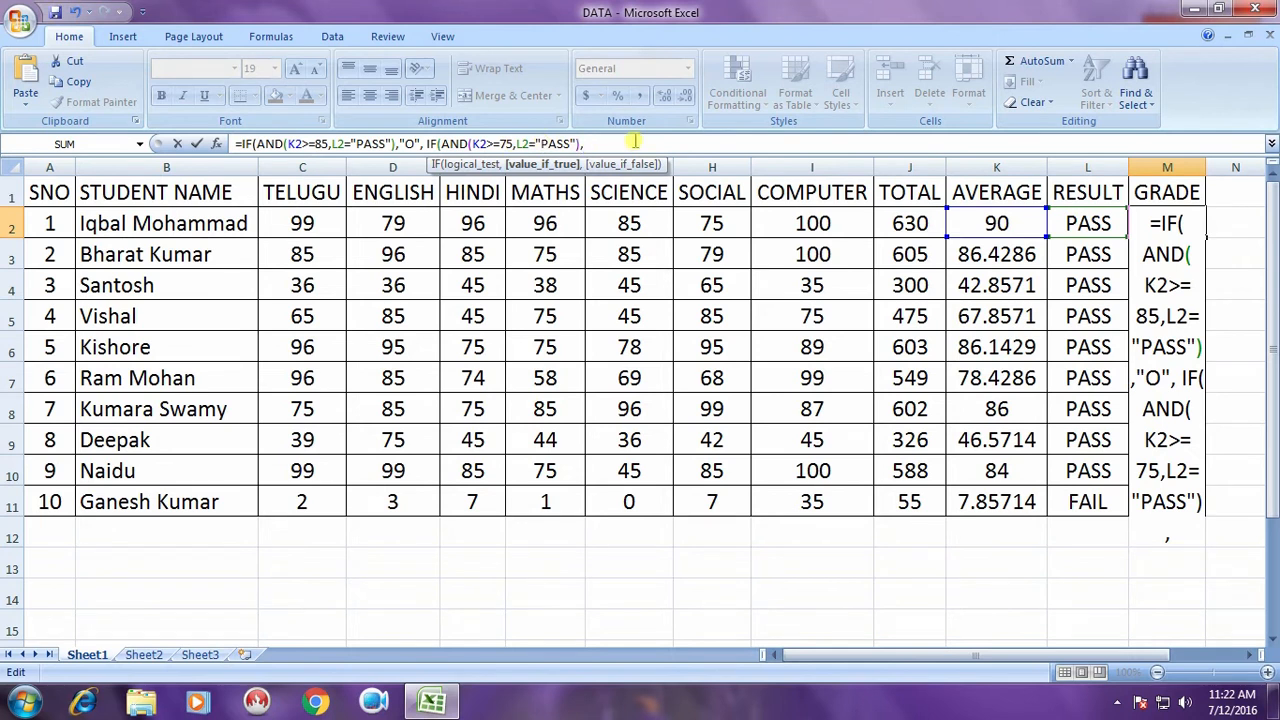
{"action": "type", "text": "\"),\"A"}
{"action": "key", "text": "Right"}
{"action": "type", "text": ","}
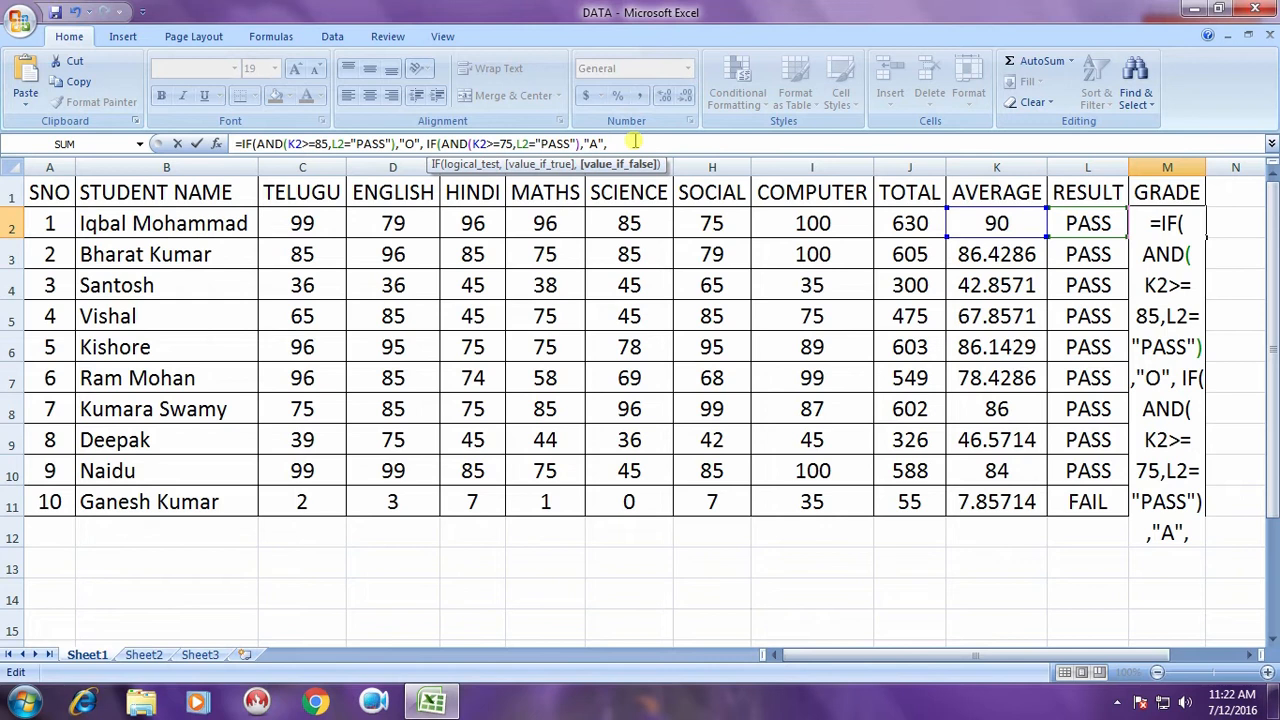
Nest a third IF as the M2 formula's false value, with AND conditions K2>=66 and L2="PASS".
{"action": "type", "text": " IF("}
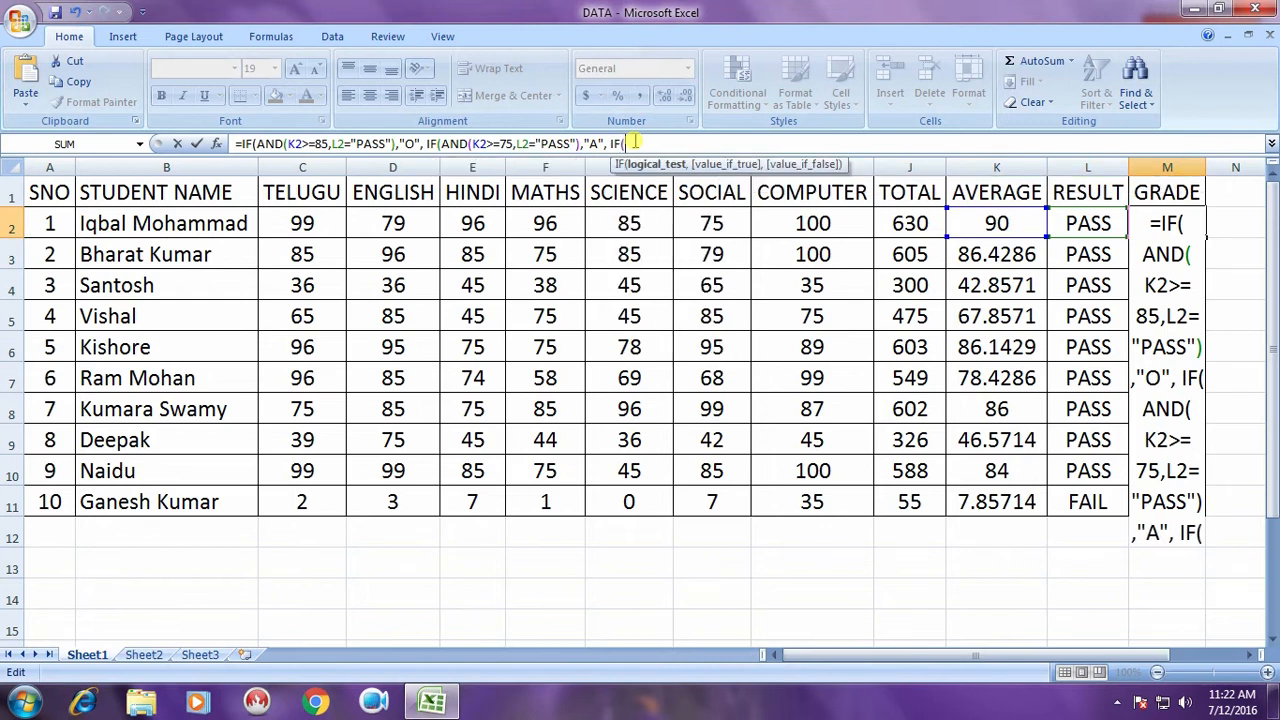
{"action": "type", "text": "AND("}
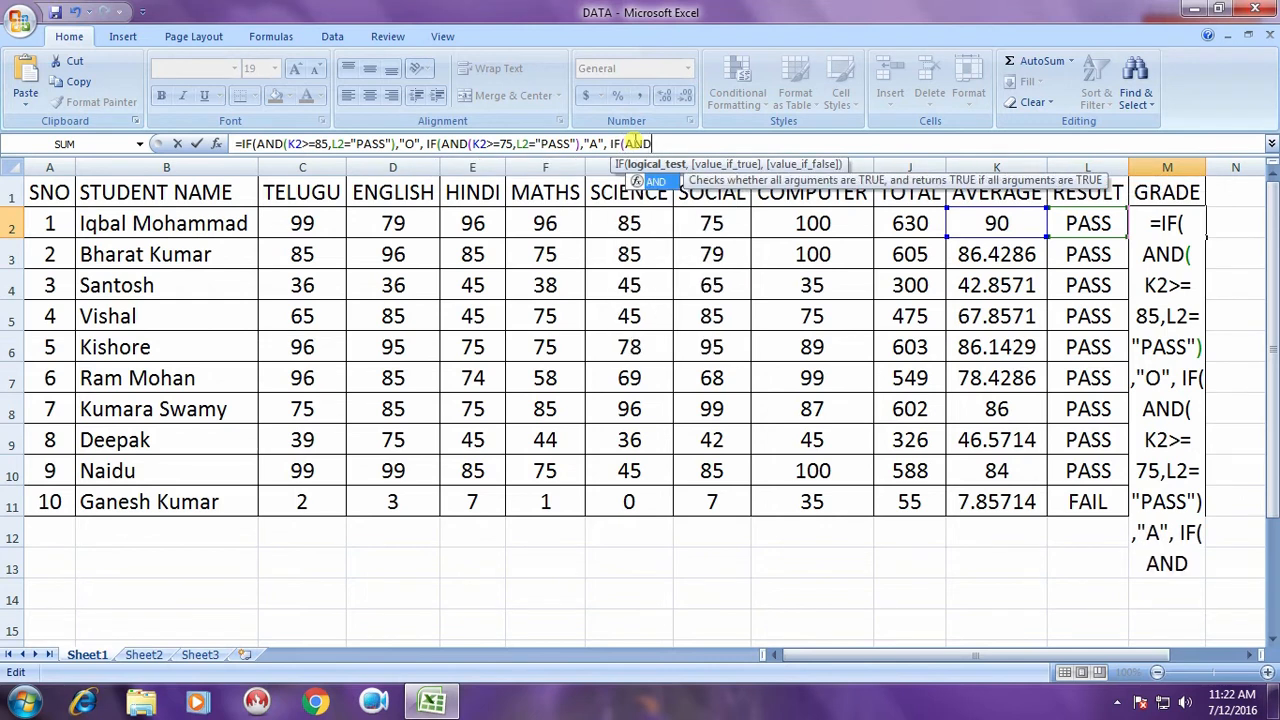
{"action": "type", "text": "K2"}
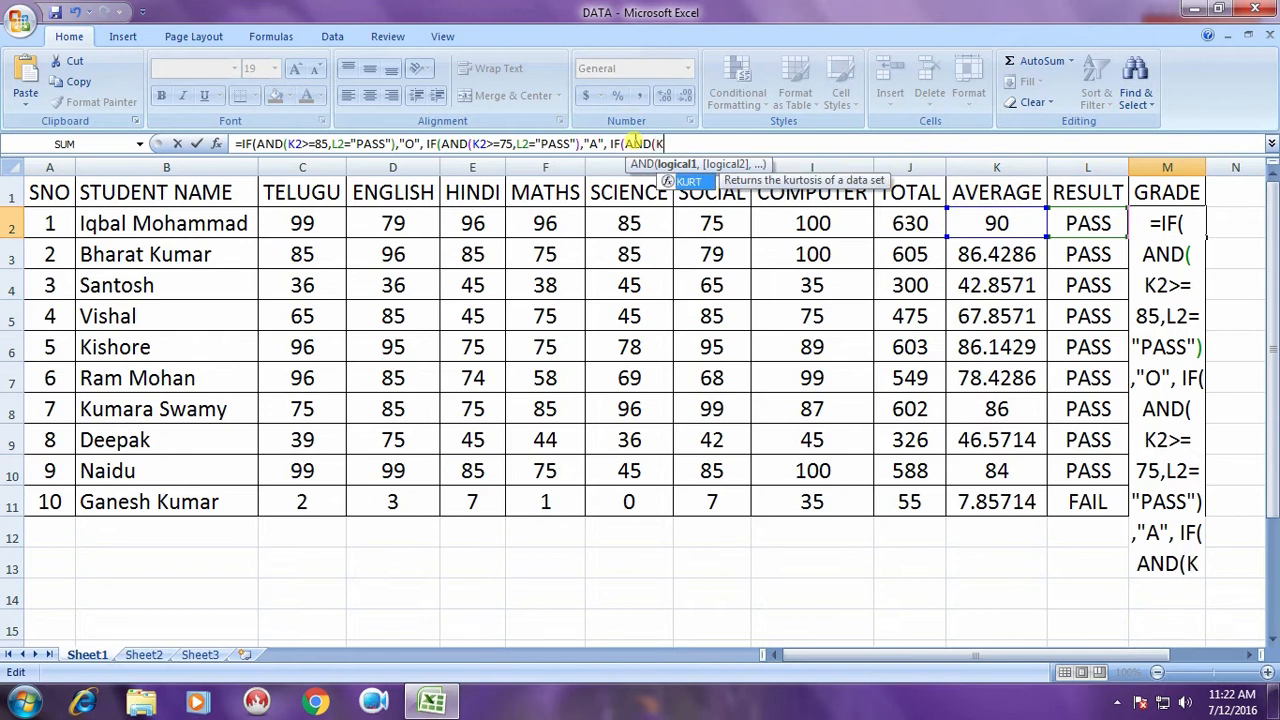
{"action": "type", "text": ">"}
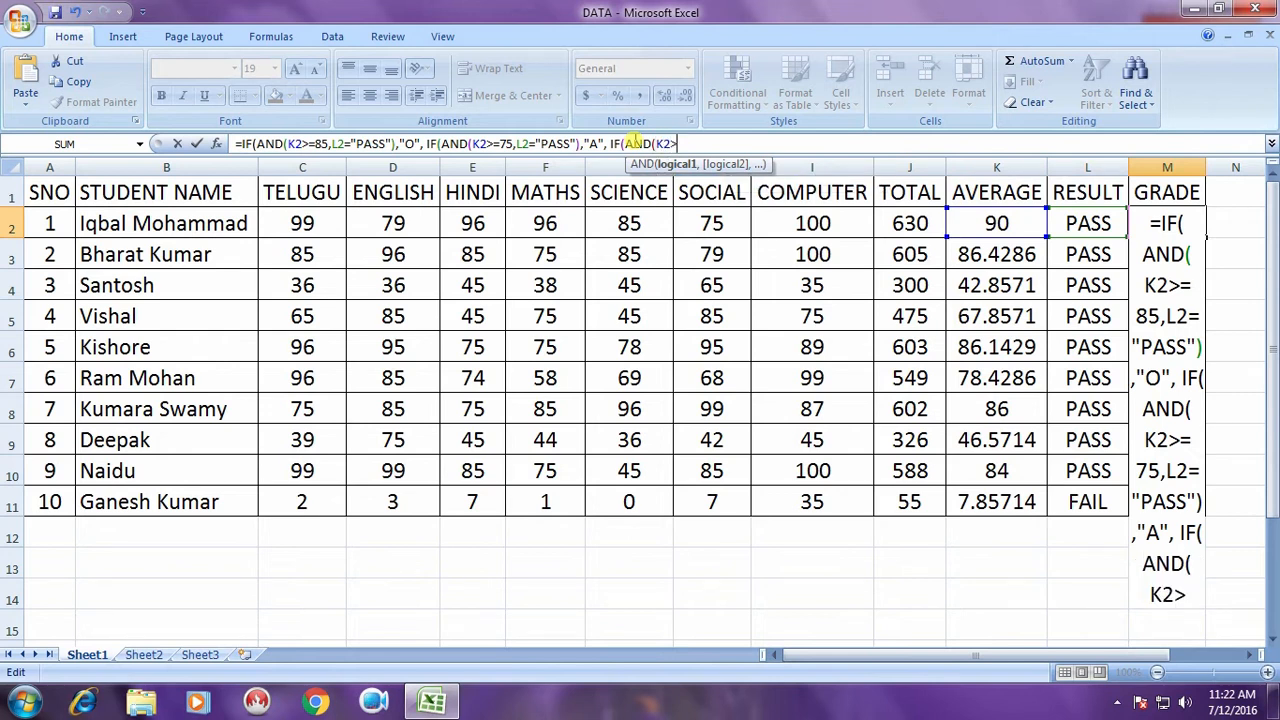
{"action": "type", "text": "=66"}
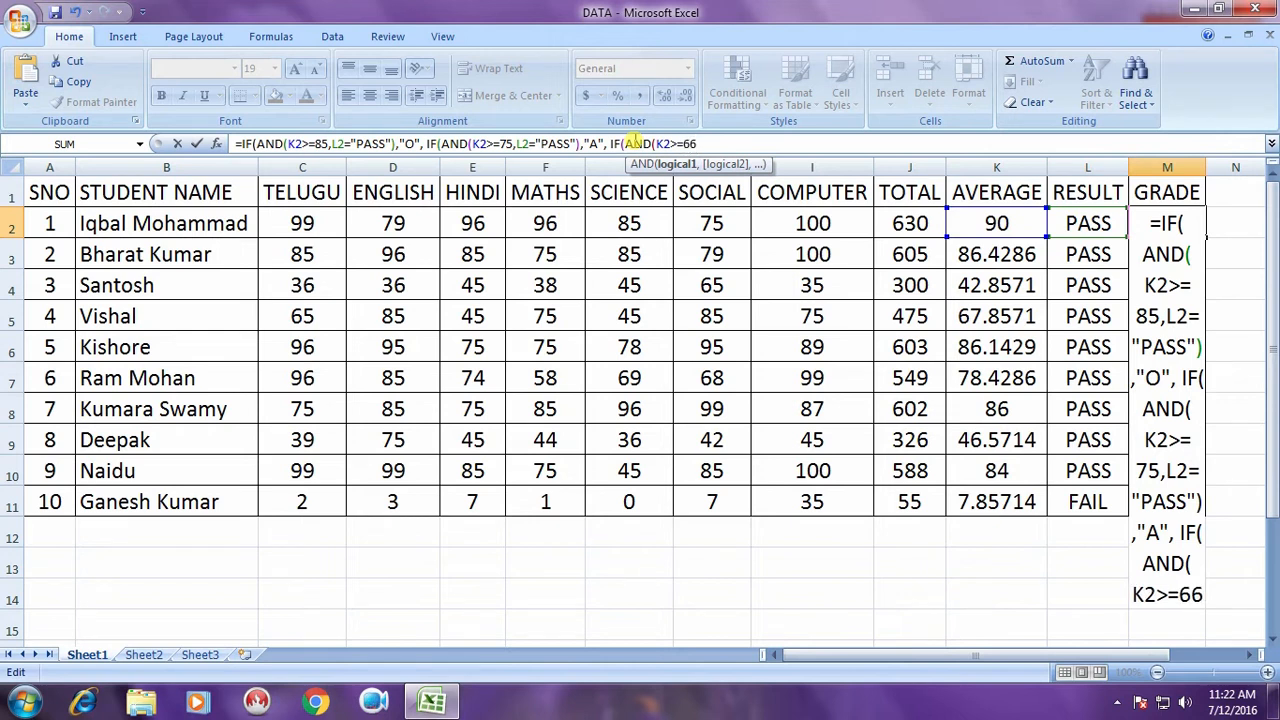
{"action": "type", "text": ","}
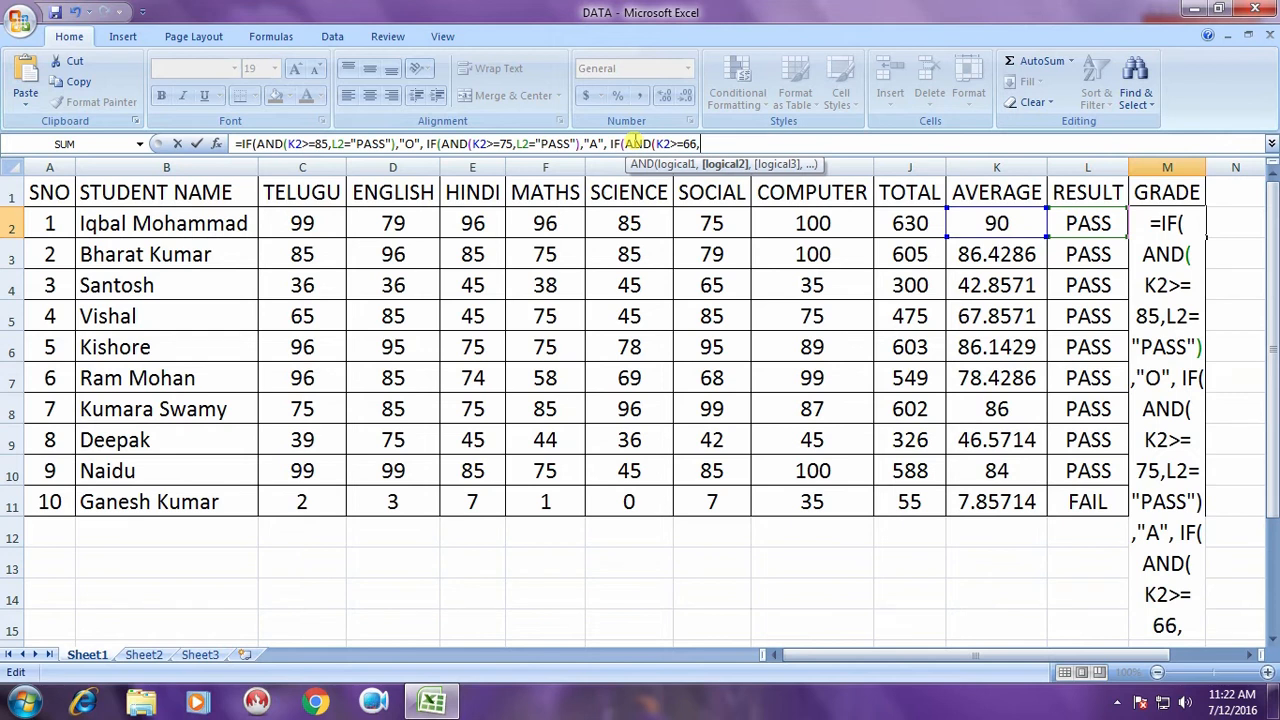
{"action": "type", "text": "L2="}
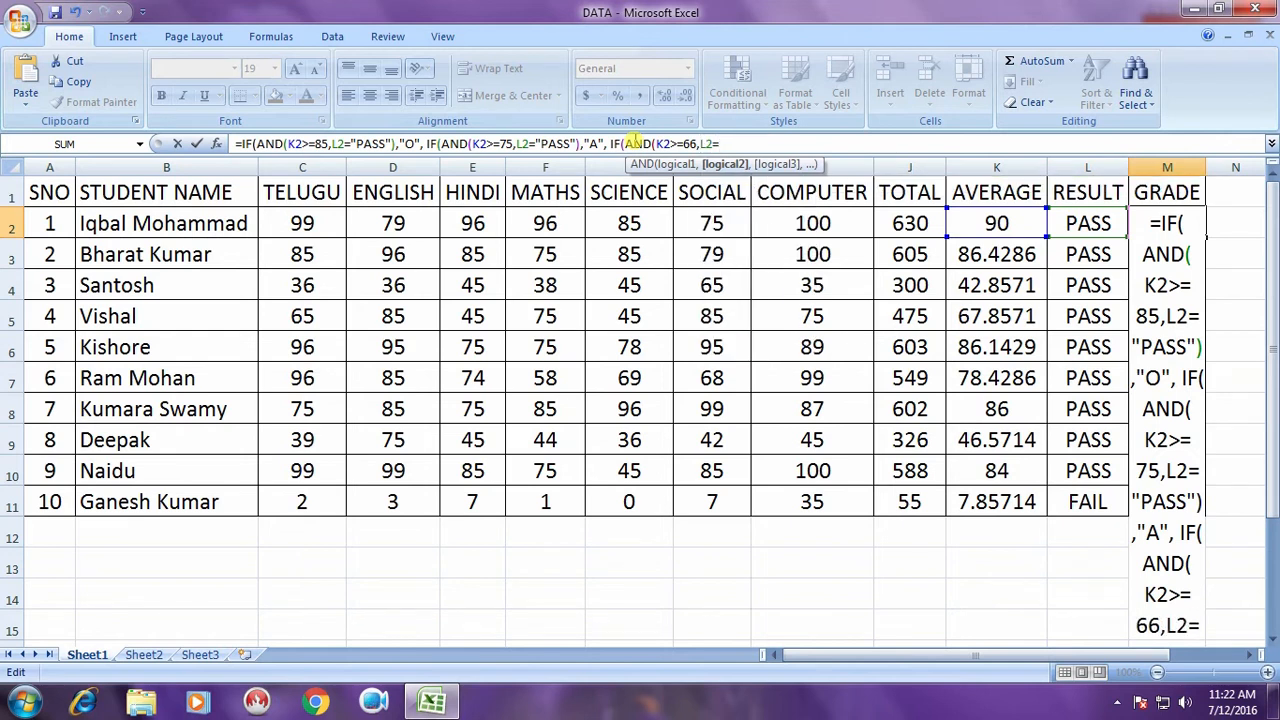
{"action": "type", "text": "\"\""}
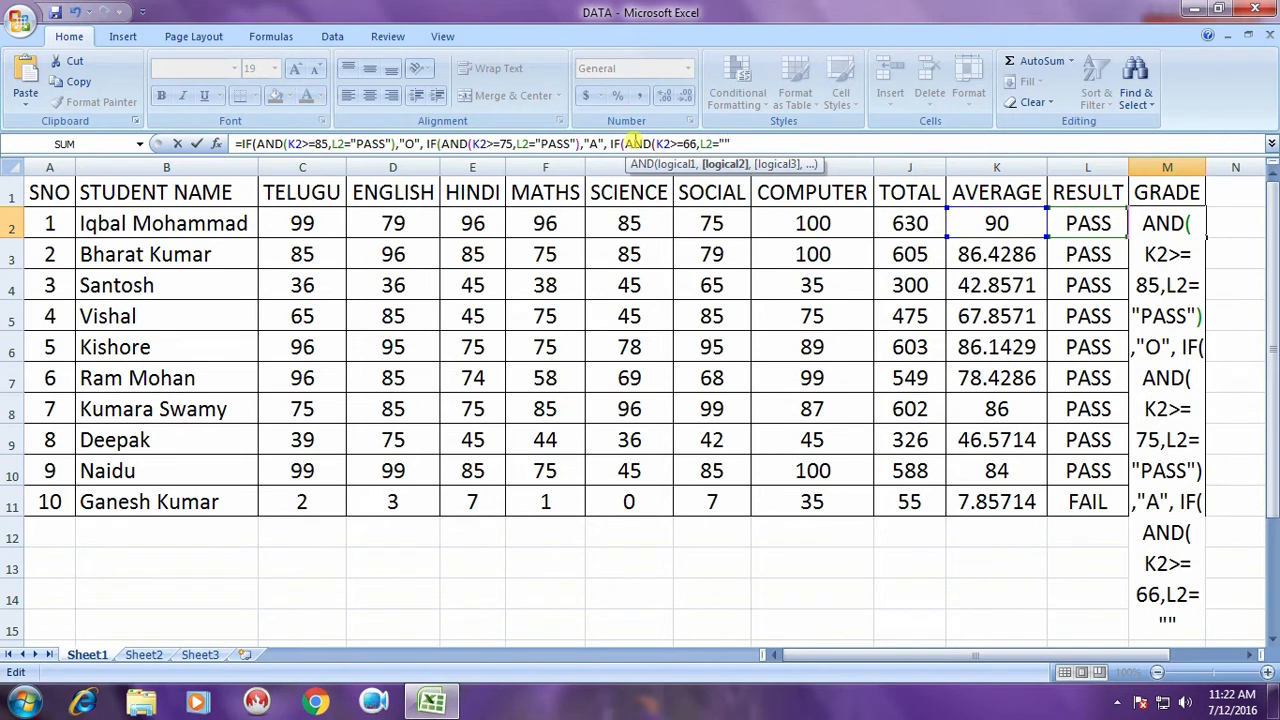
{"action": "key", "text": "Left"}
{"action": "type", "text": "PASS"}
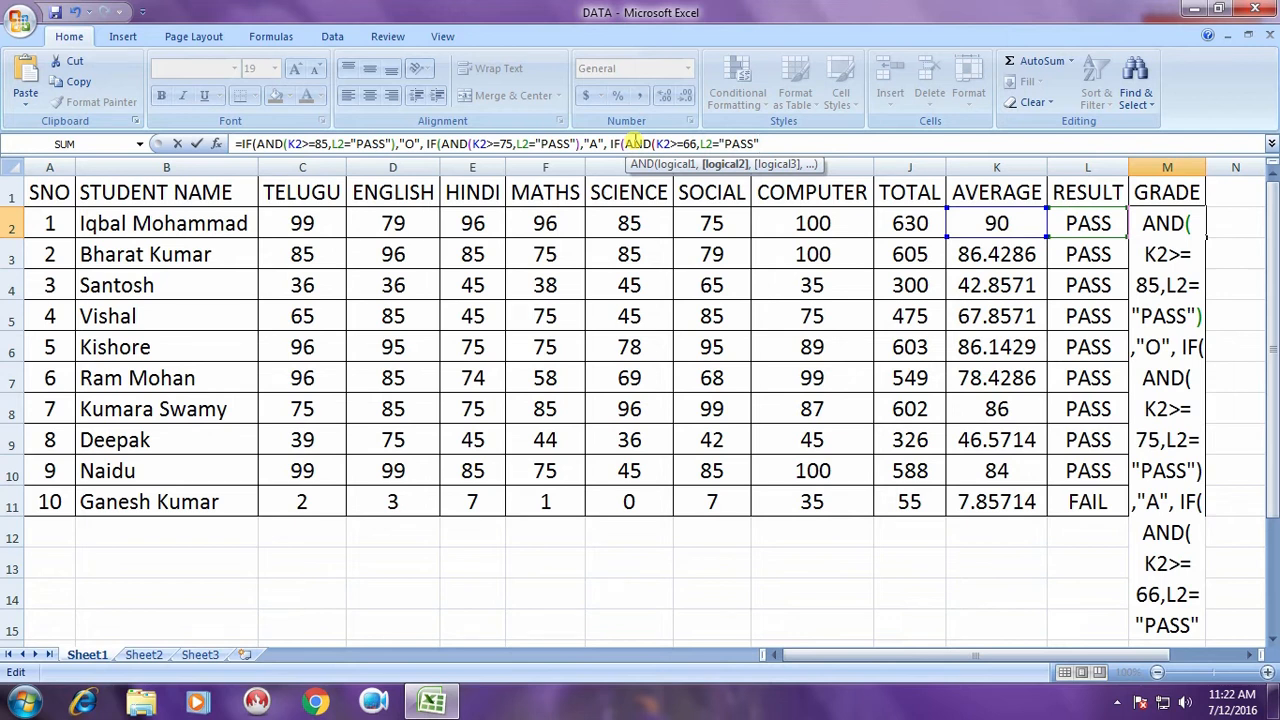
Close the third AND test in the M2 formula and enter "B" as its value if true.
{"action": "type", "text": ")"}
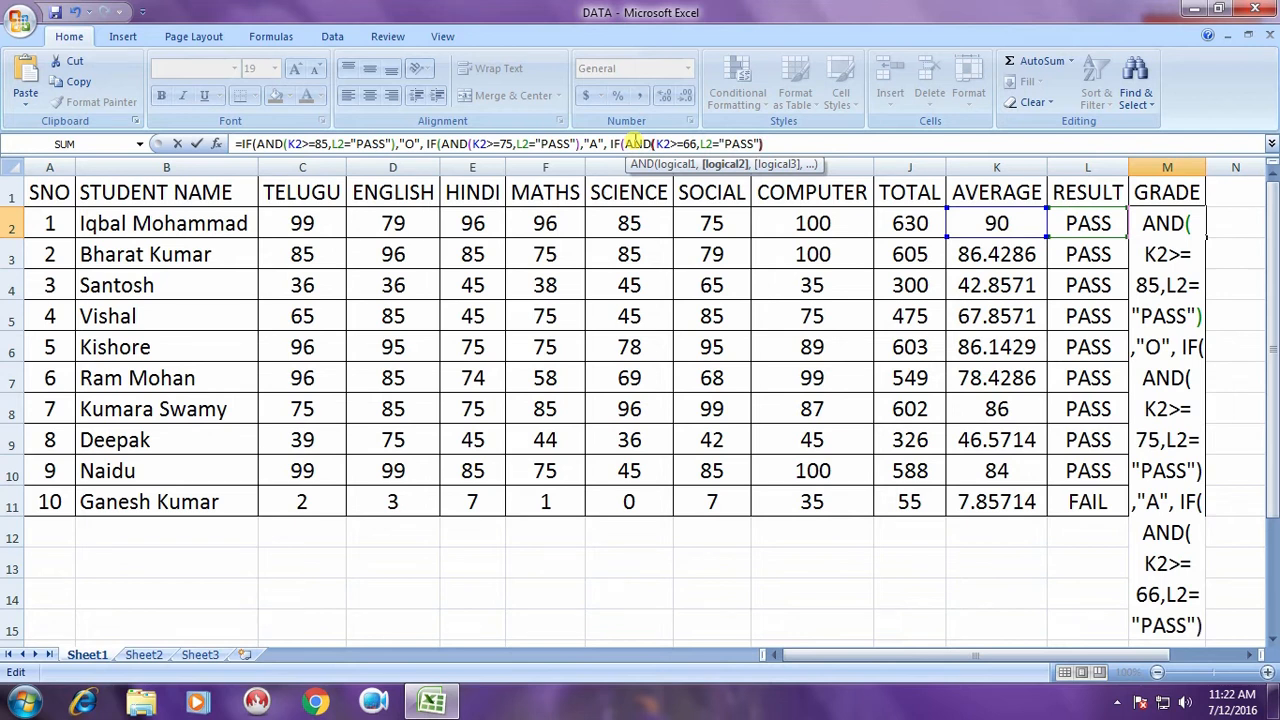
{"action": "type", "text": ","}
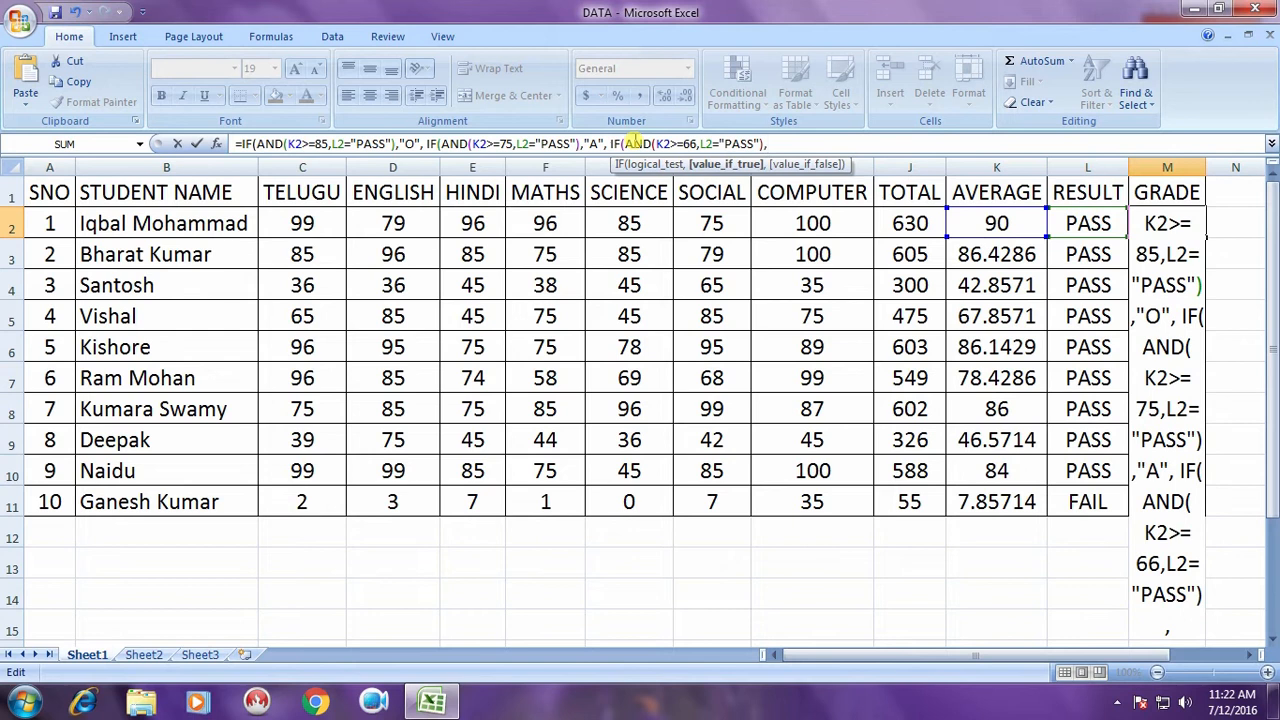
{"action": "type", "text": "\"\""}
{"action": "key", "text": "Left"}
{"action": "type", "text": "B"}
{"action": "key", "text": "Right"}
Nest a fourth IF as the M2 formula's false value, with AND conditions K2>=57 and L2="PASS".
{"action": "type", "text": ", IF"}
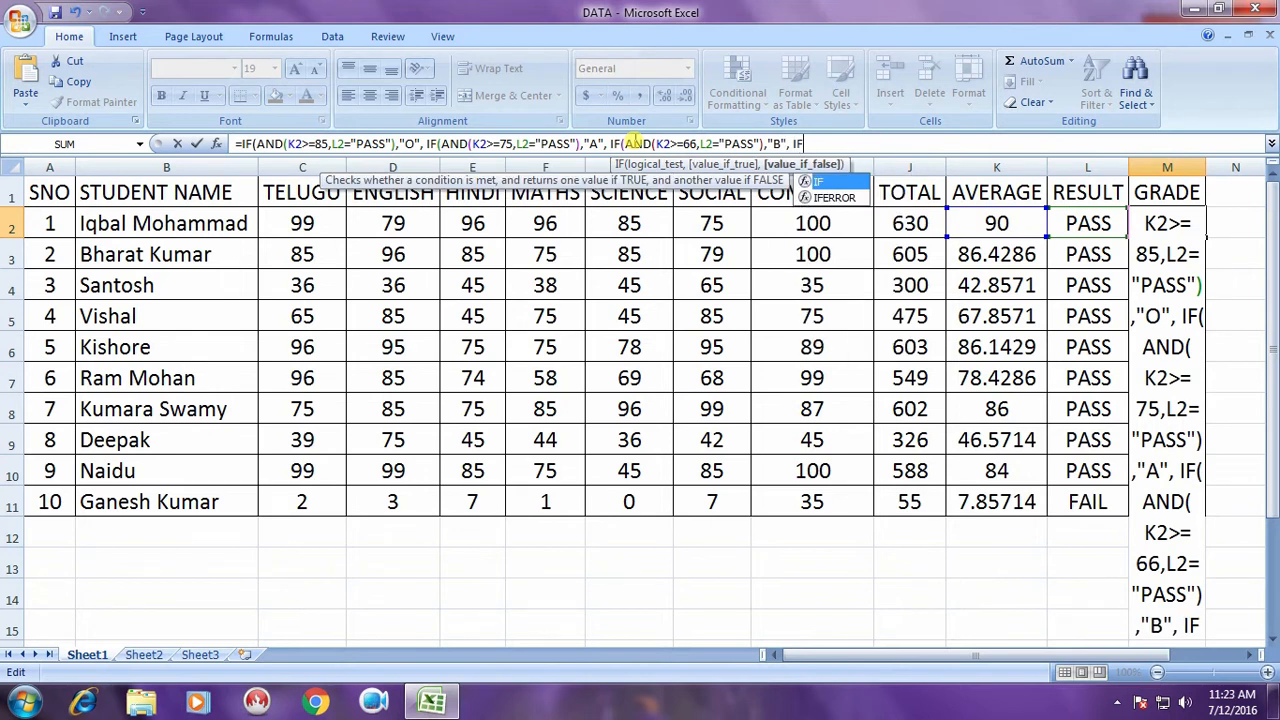
{"action": "type", "text": "(AND"}
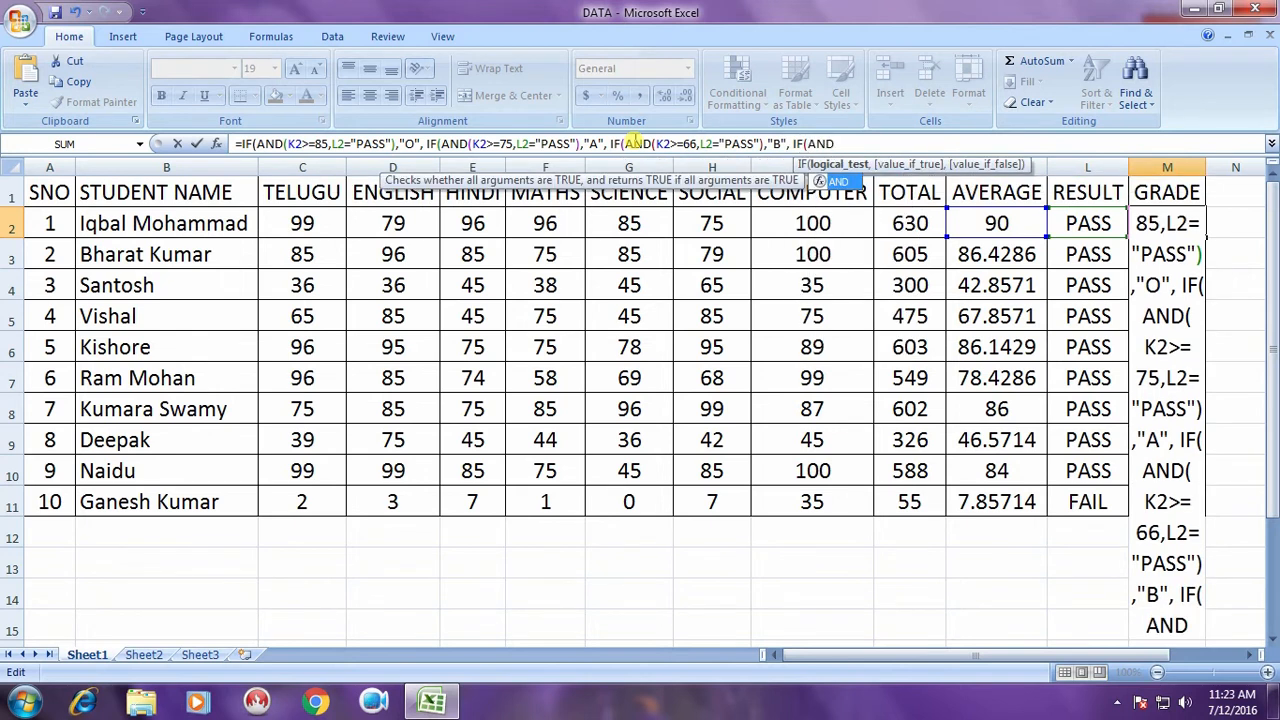
{"action": "type", "text": "("}
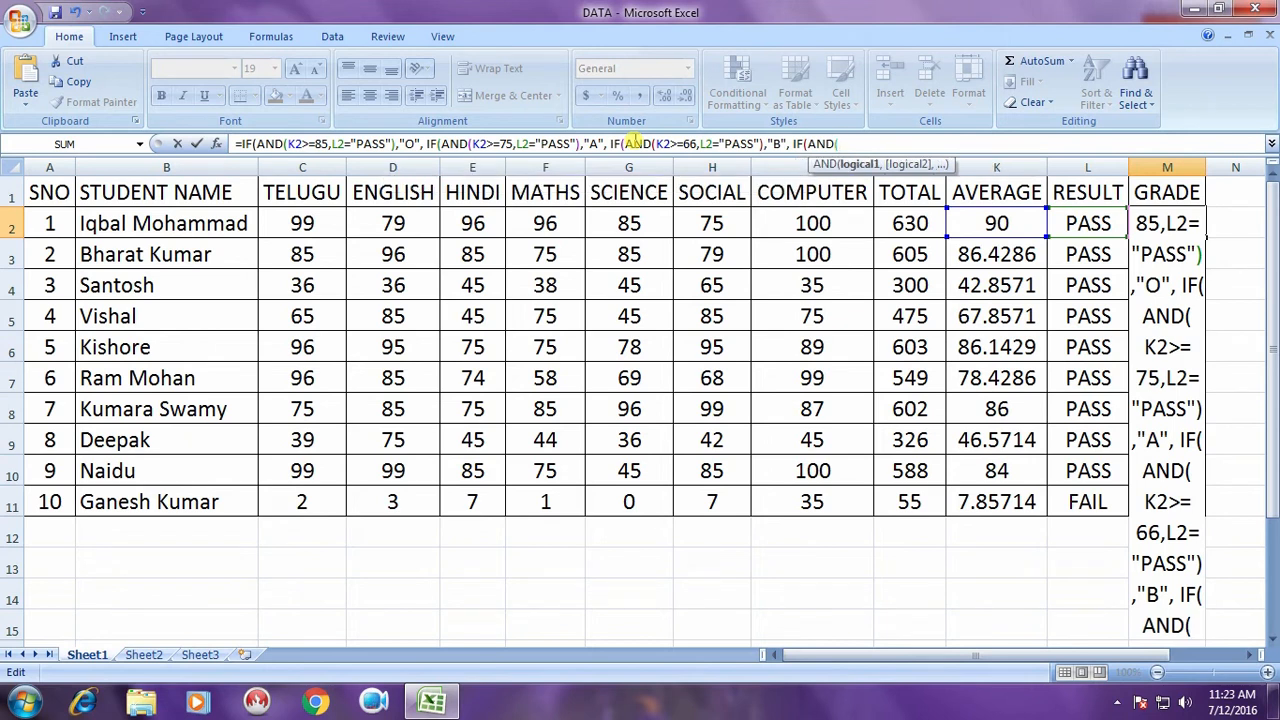
{"action": "type", "text": "K"}
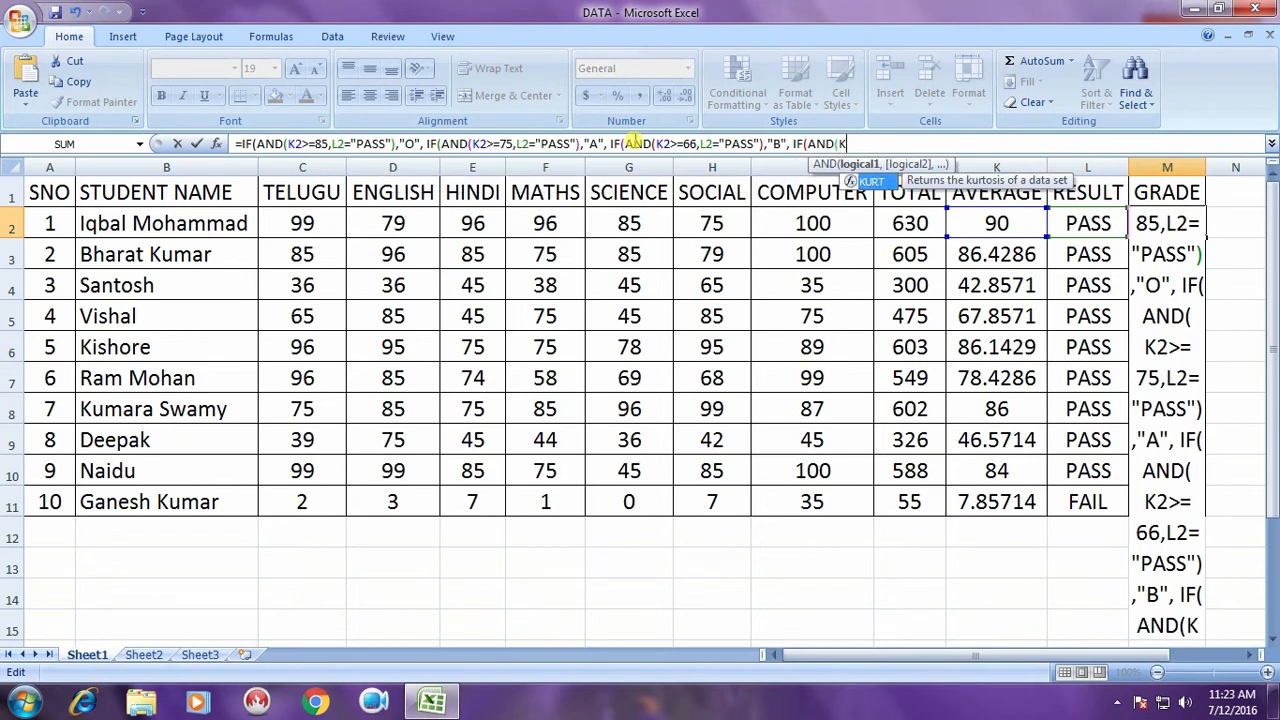
{"action": "type", "text": "2>="}
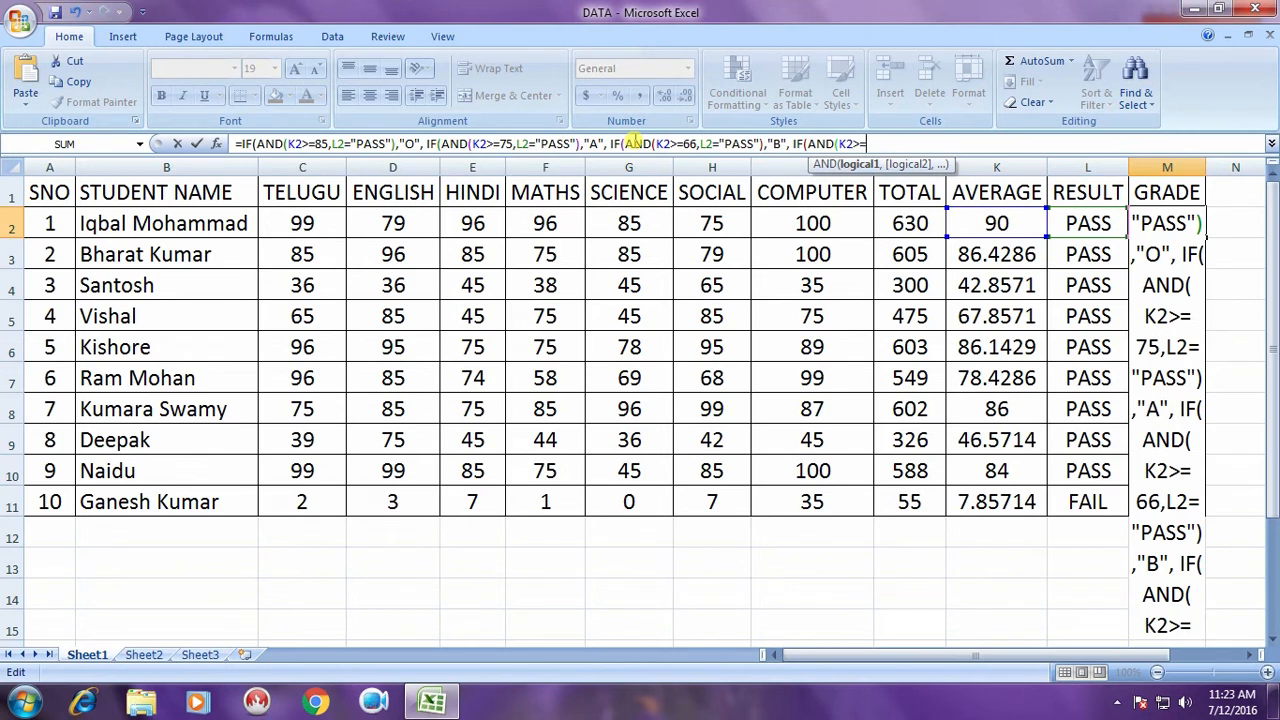
{"action": "type", "text": "57"}
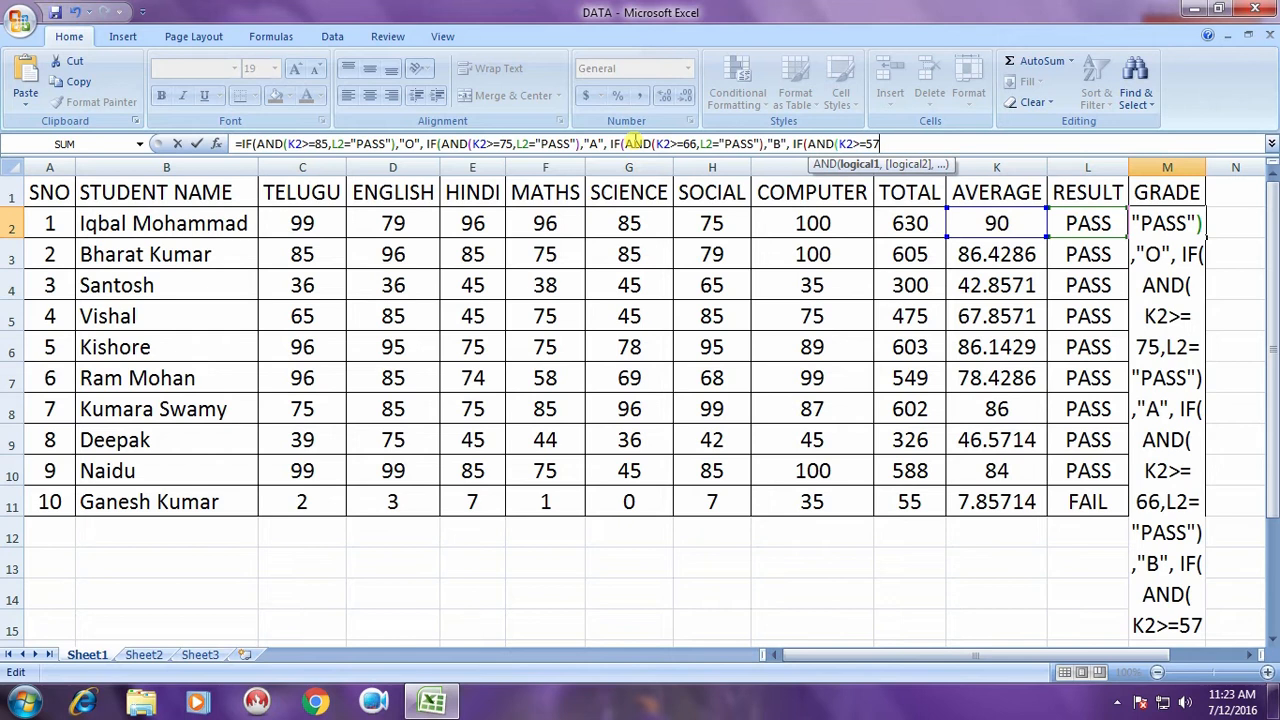
{"action": "type", "text": ",L2"}
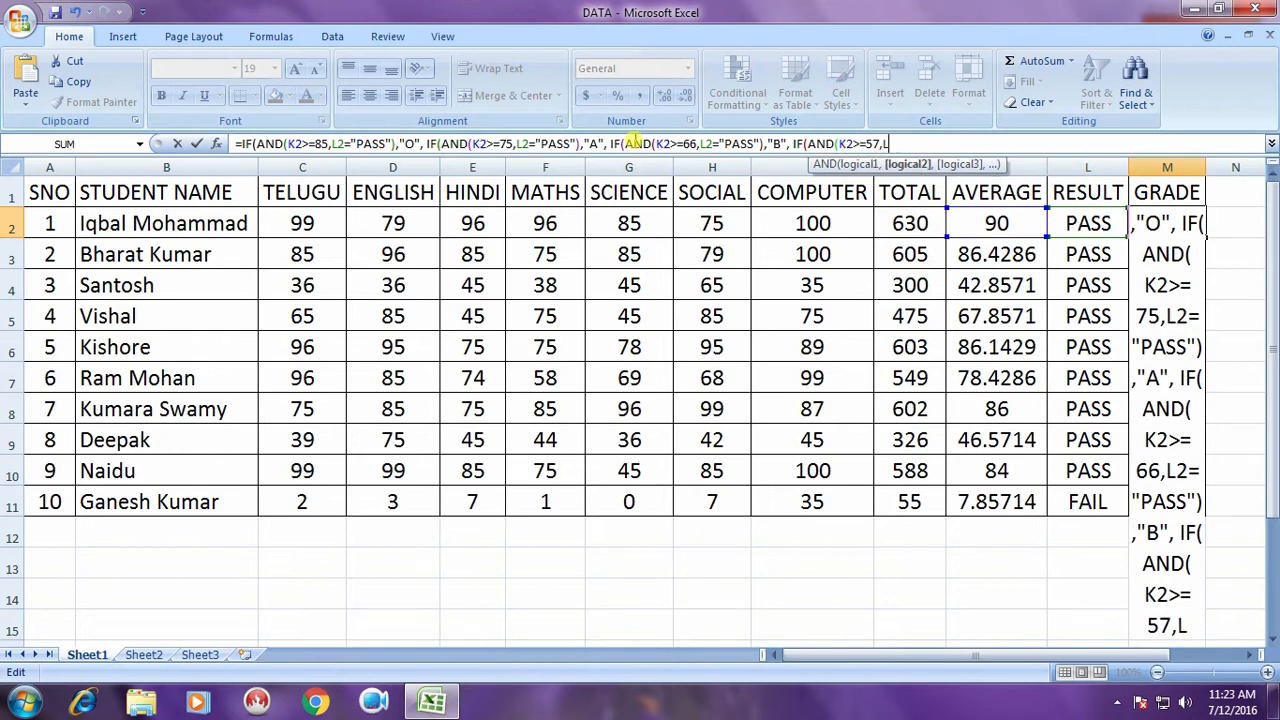
{"action": "type", "text": "=\""}
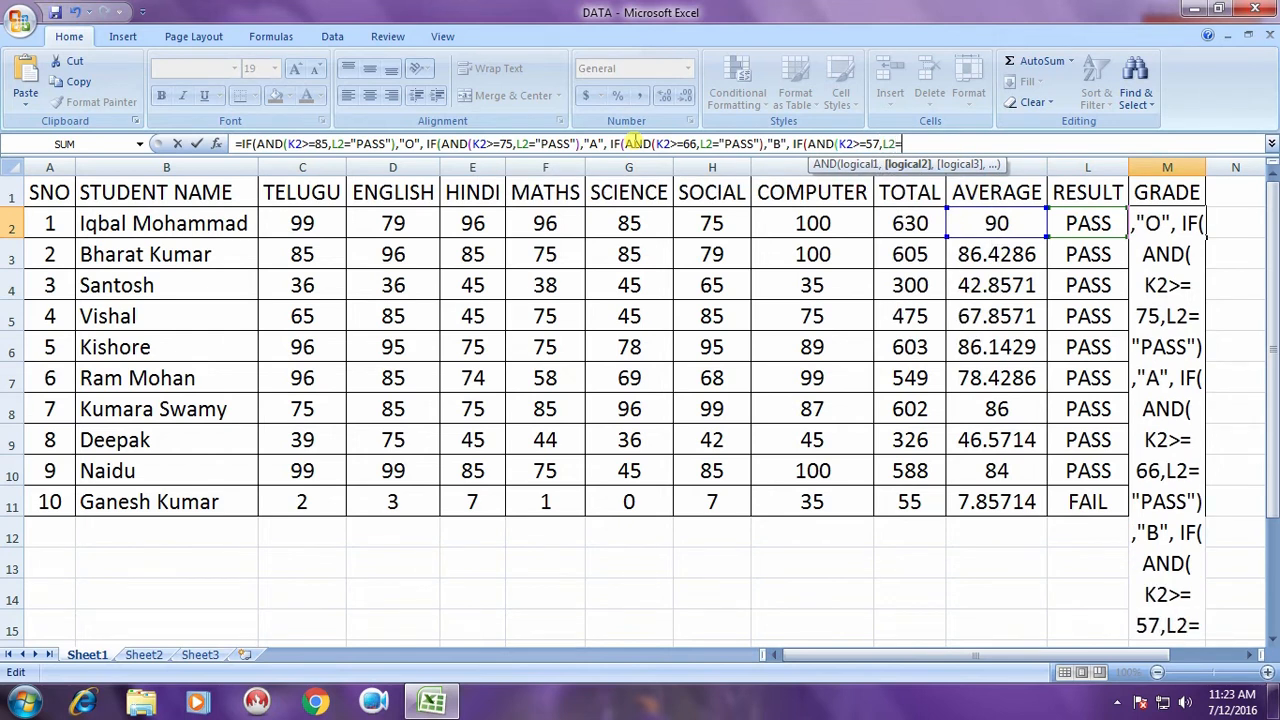
{"action": "type", "text": "\""}
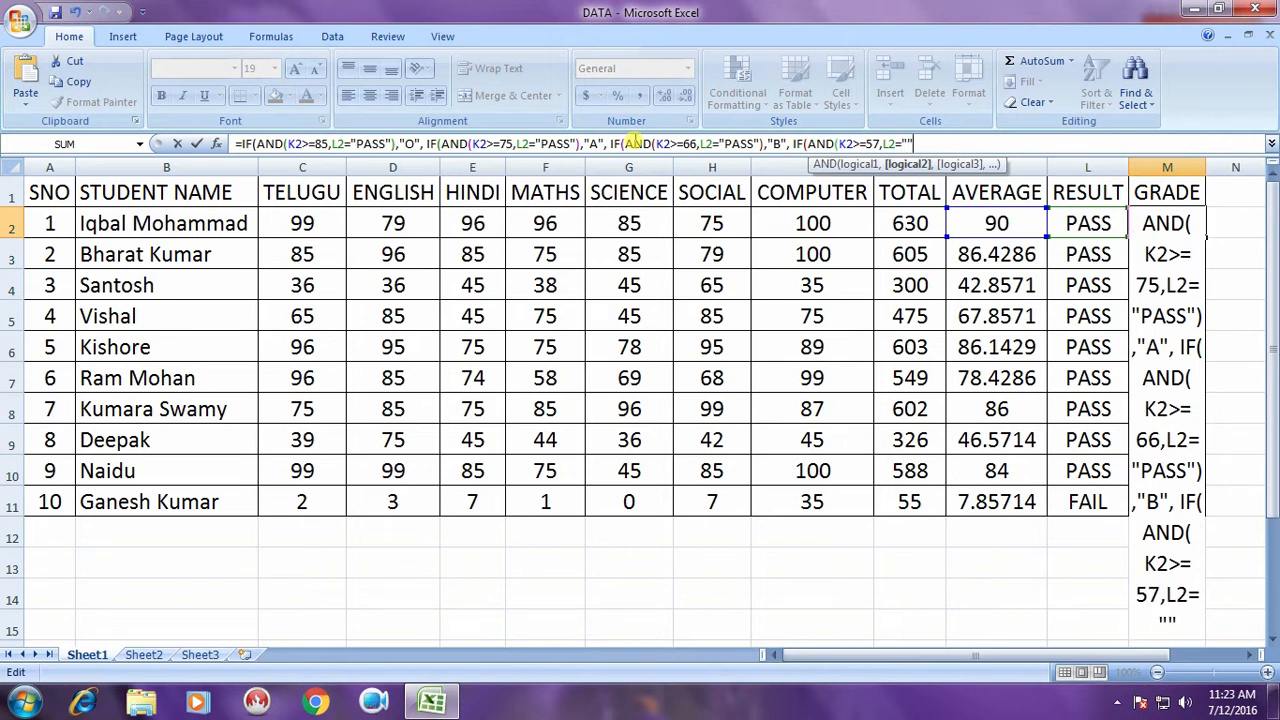
{"action": "type", "text": "PASS"}
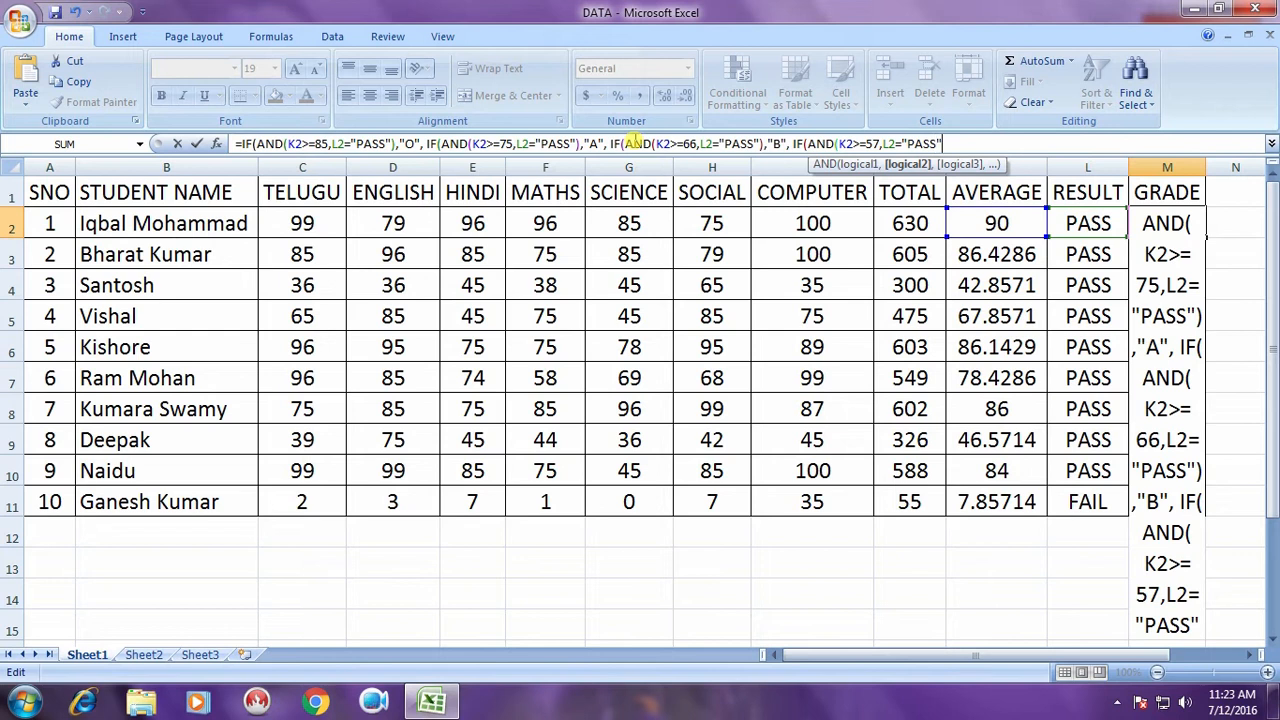
Close the fourth AND test in the M2 formula and enter "C" as its value if true.
{"action": "type", "text": ")"}
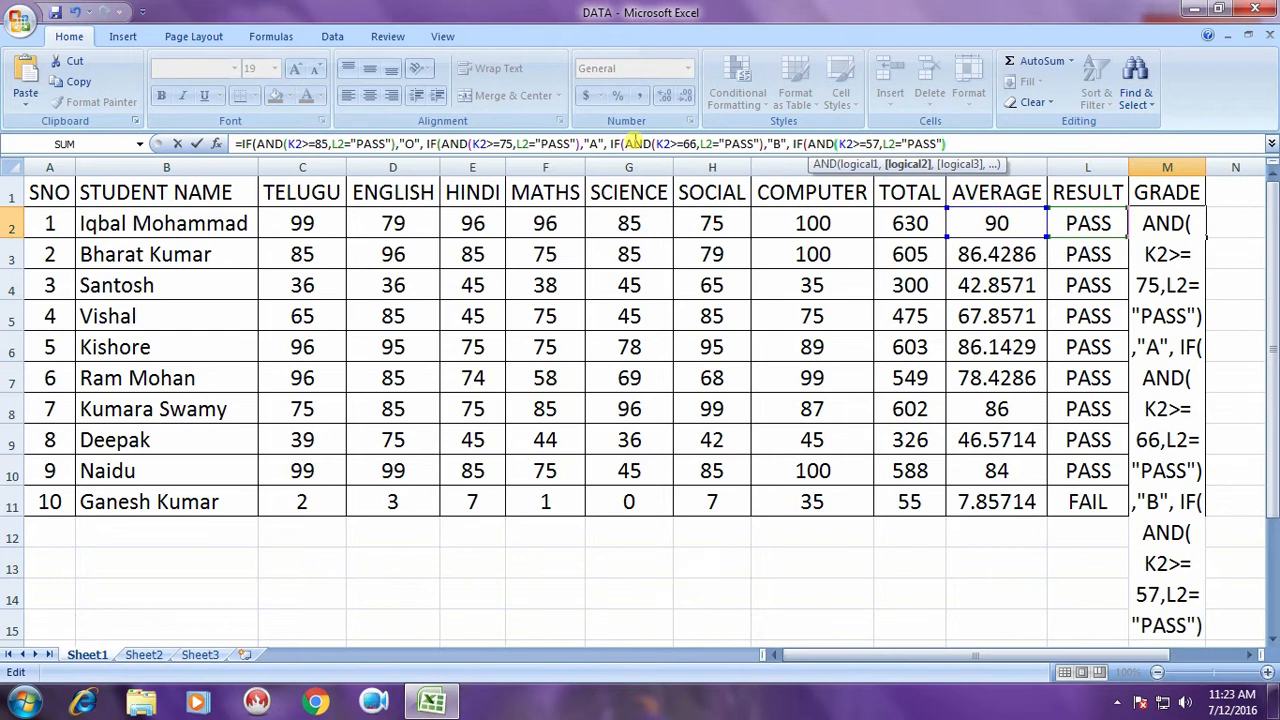
{"action": "type", "text": ","}
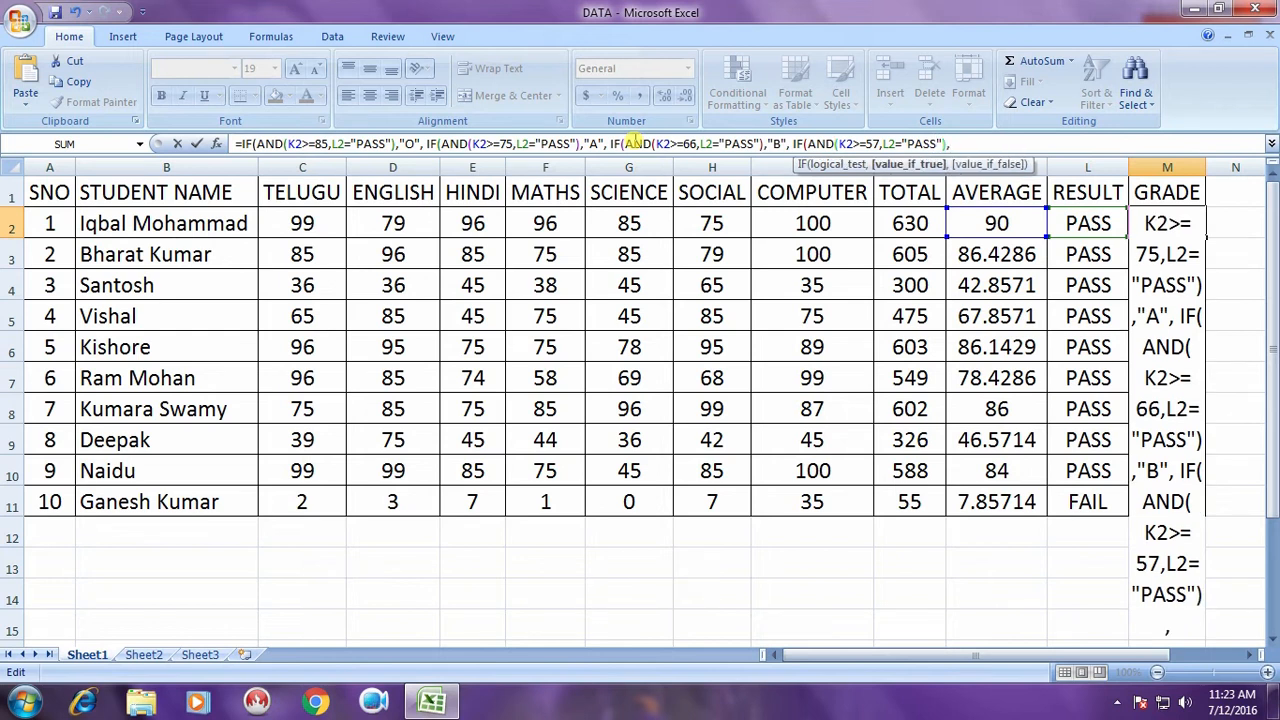
{"action": "type", "text": "\"\"C,"}
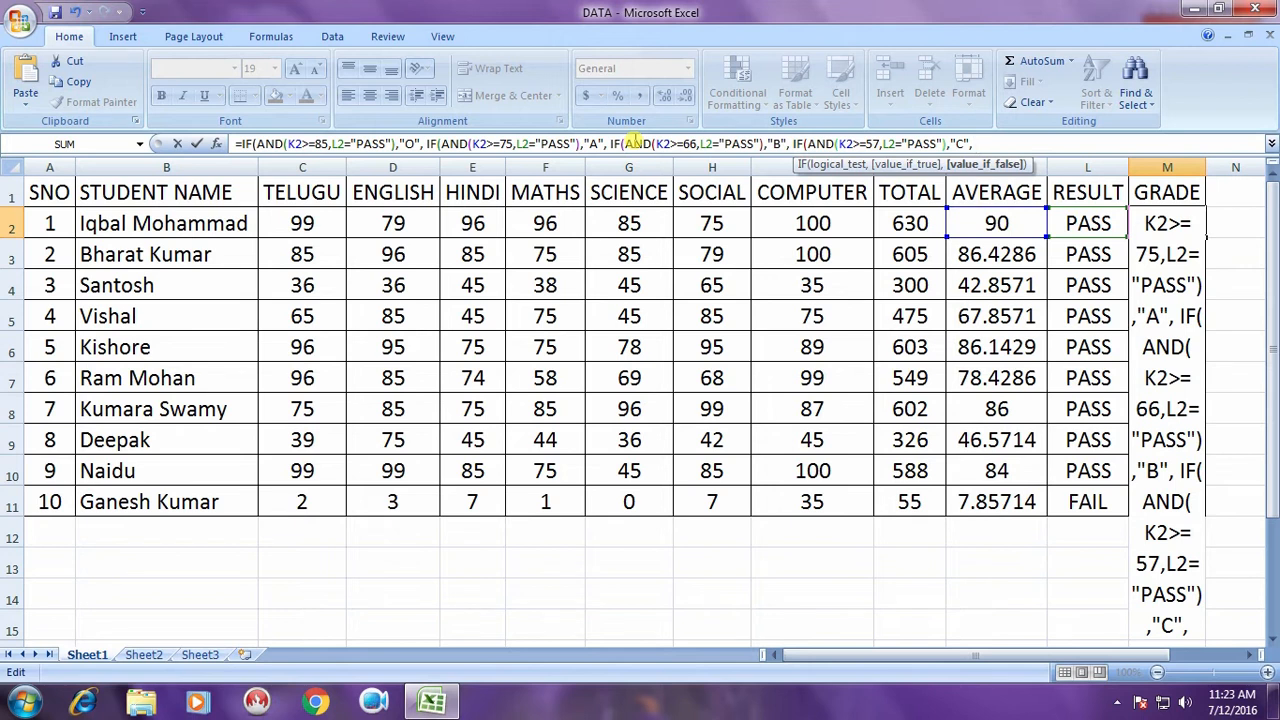
Nest a fifth IF as the M2 formula's false value, with AND conditions K2>=47 and L2="PASS".
{"action": "type", "text": "IF"}
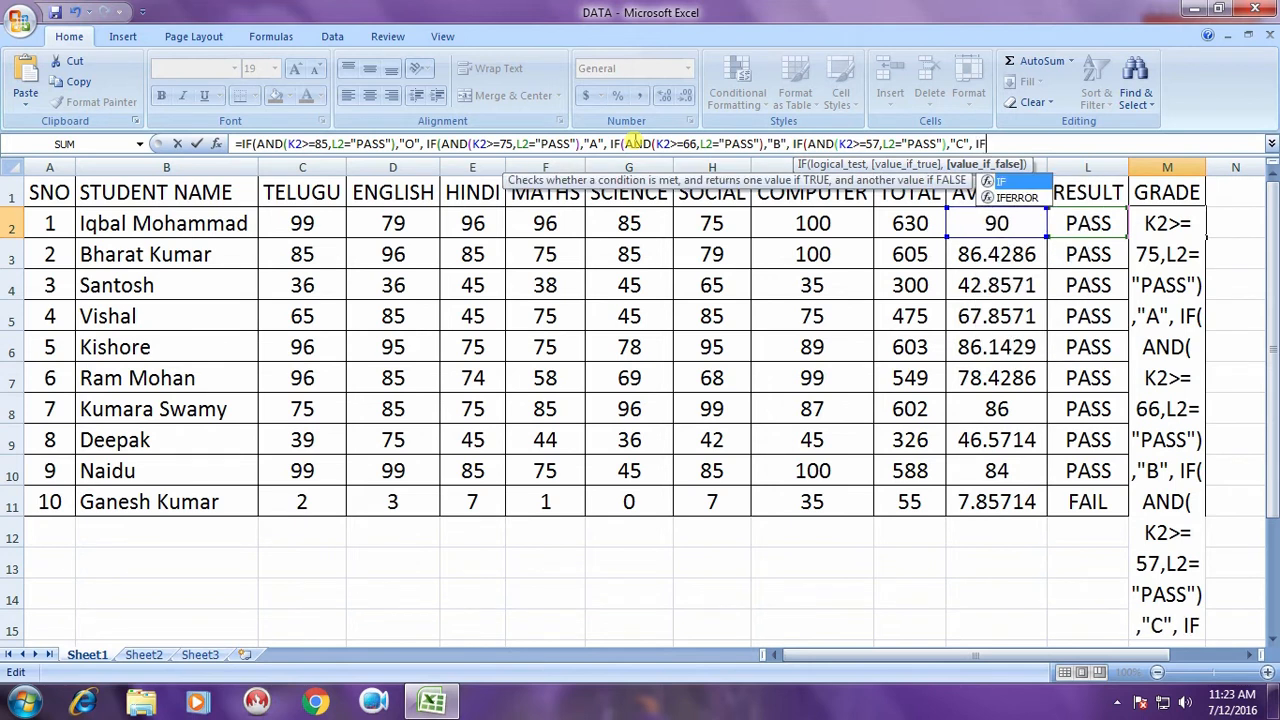
{"action": "type", "text": "(AND"}
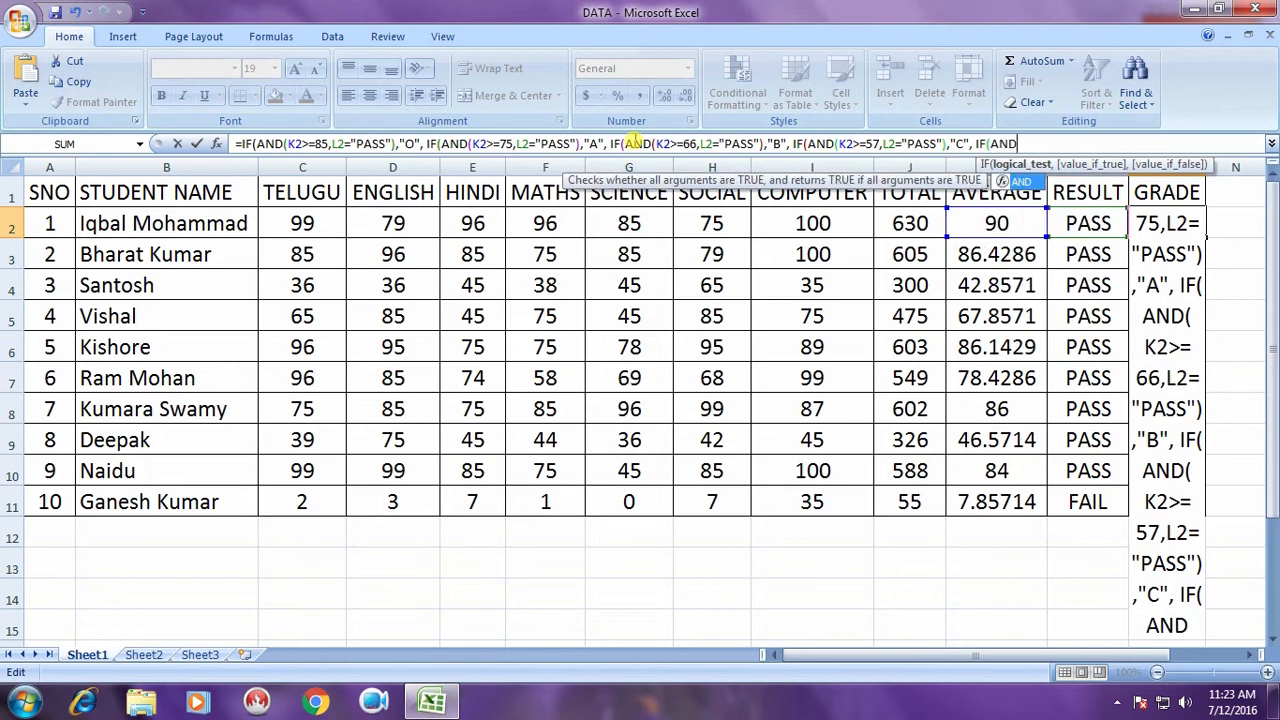
{"action": "type", "text": "(K2"}
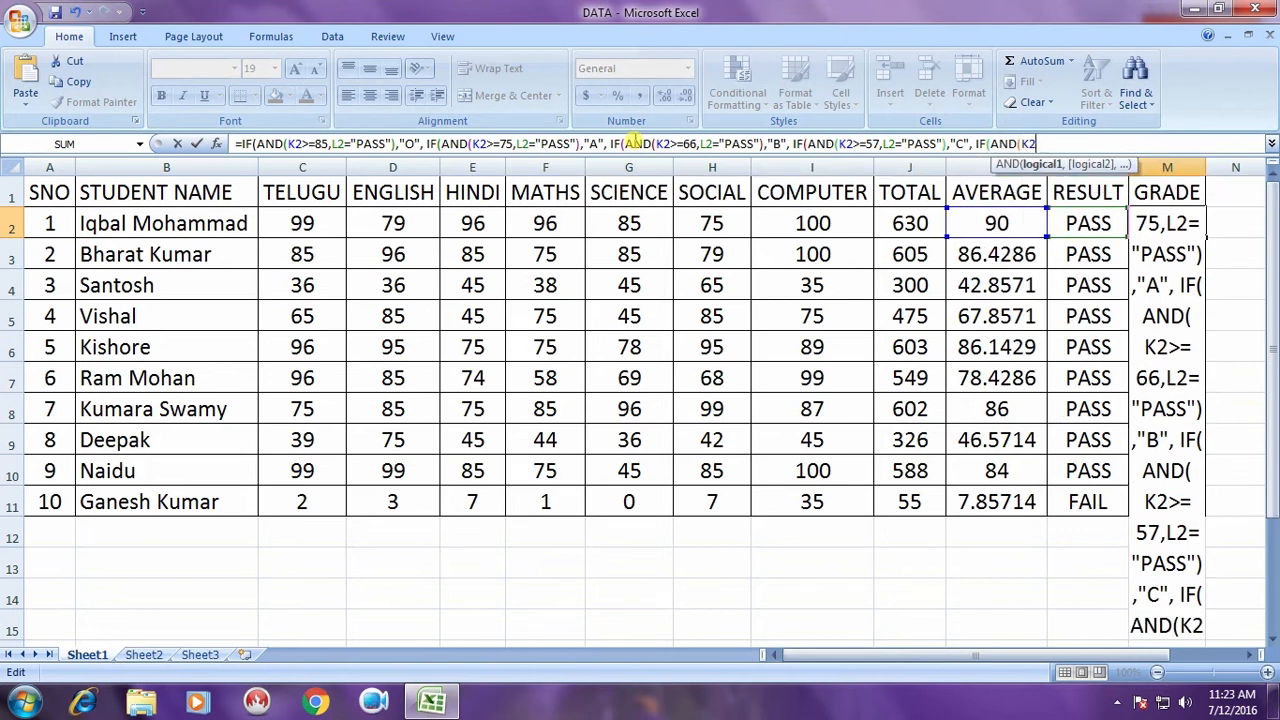
{"action": "type", "text": ">="}
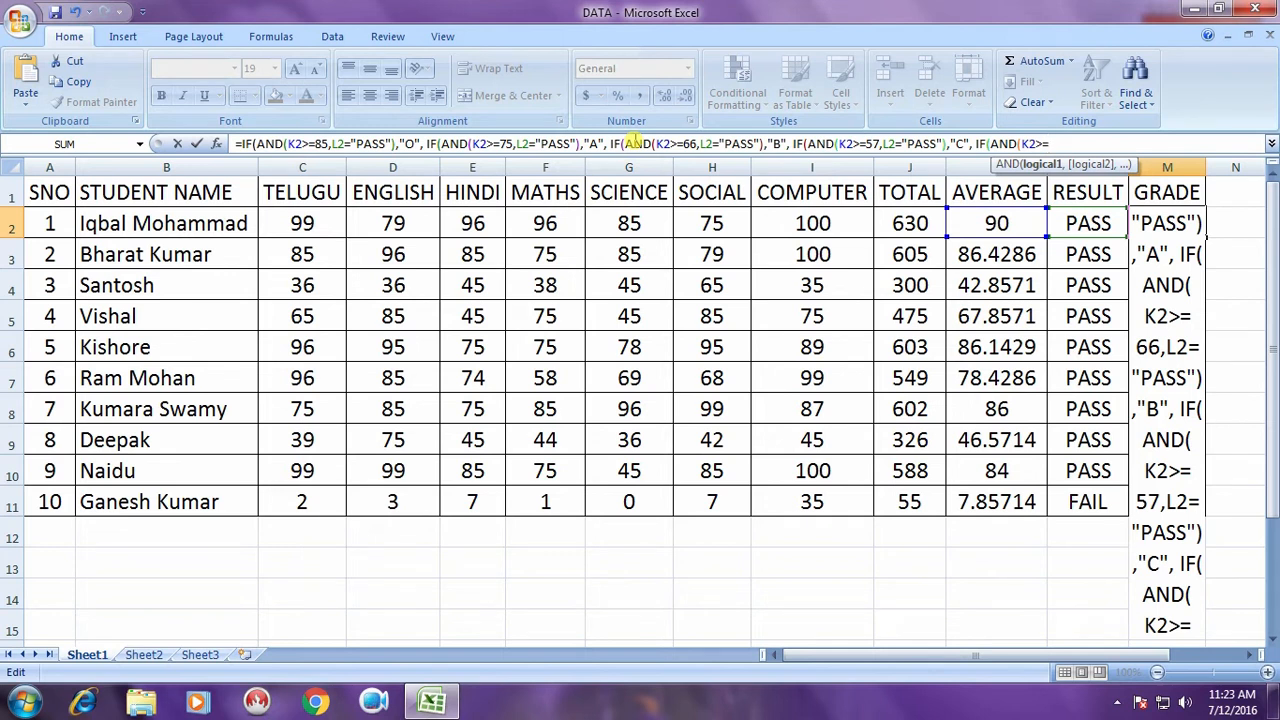
{"action": "type", "text": "47"}
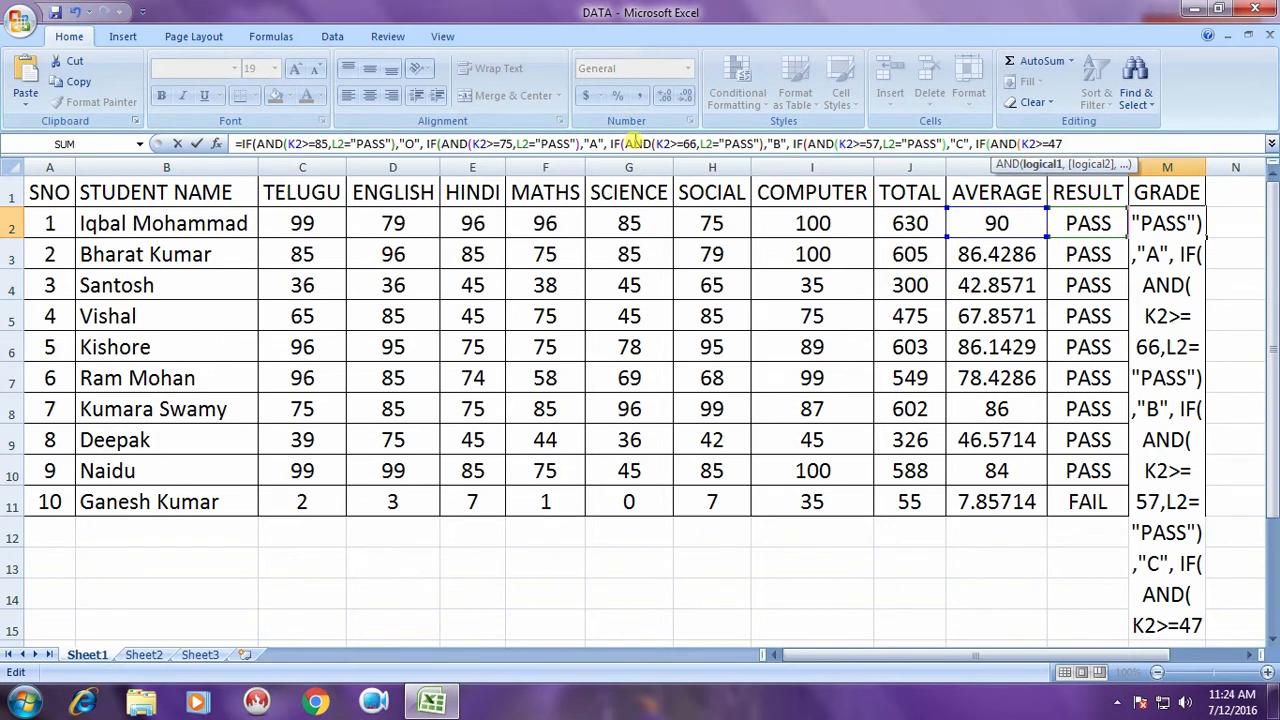
{"action": "type", "text": ",\"\""}
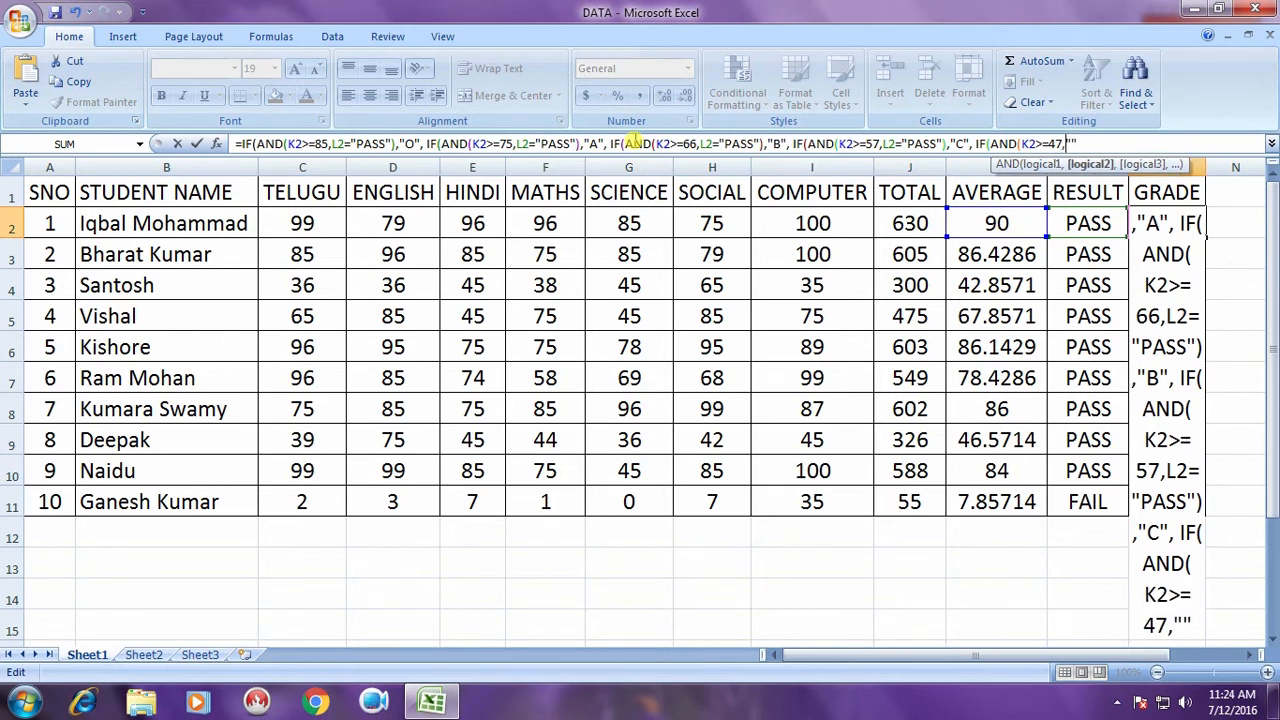
{"action": "type", "text": "L2"}
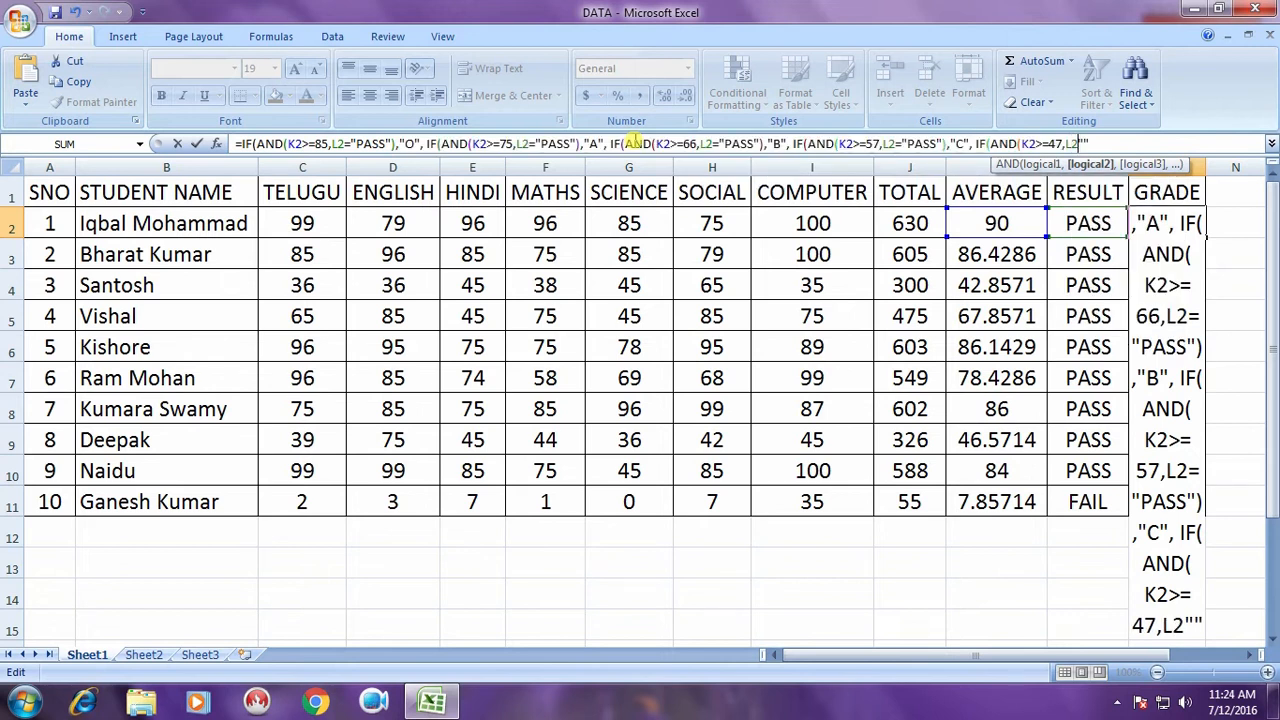
{"action": "type", "text": "="}
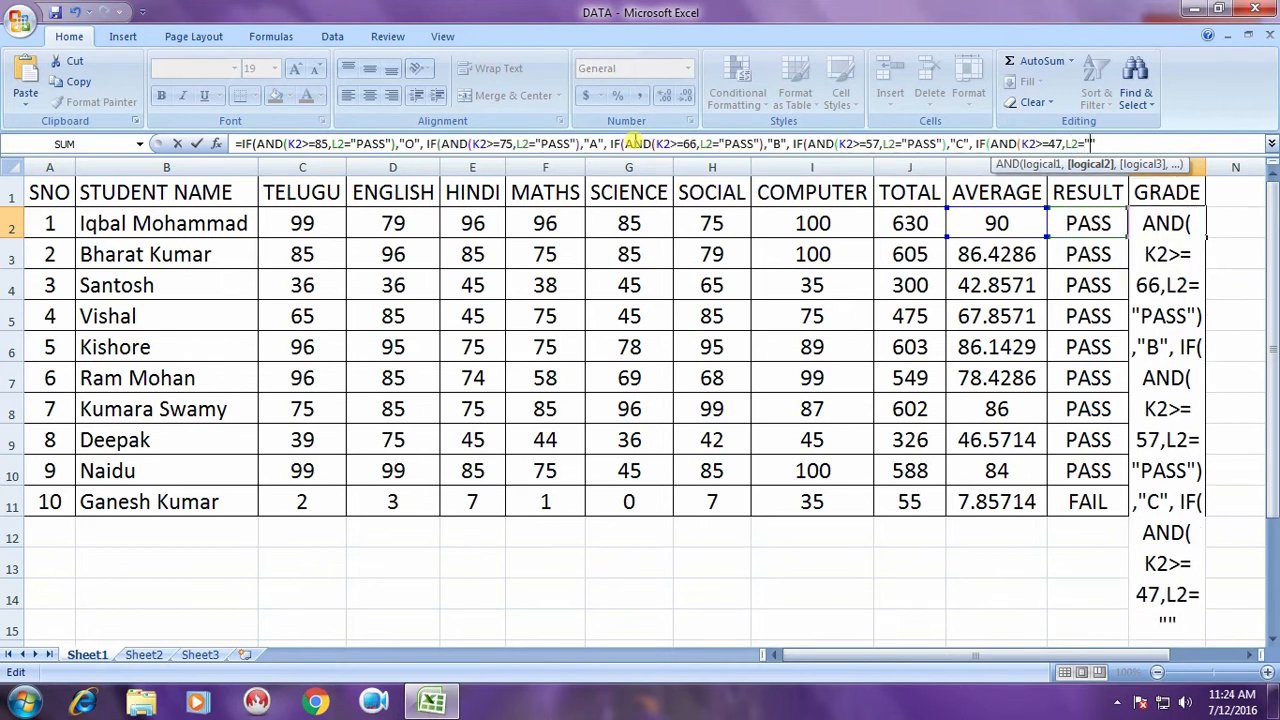
{"action": "type", "text": "PASS"}
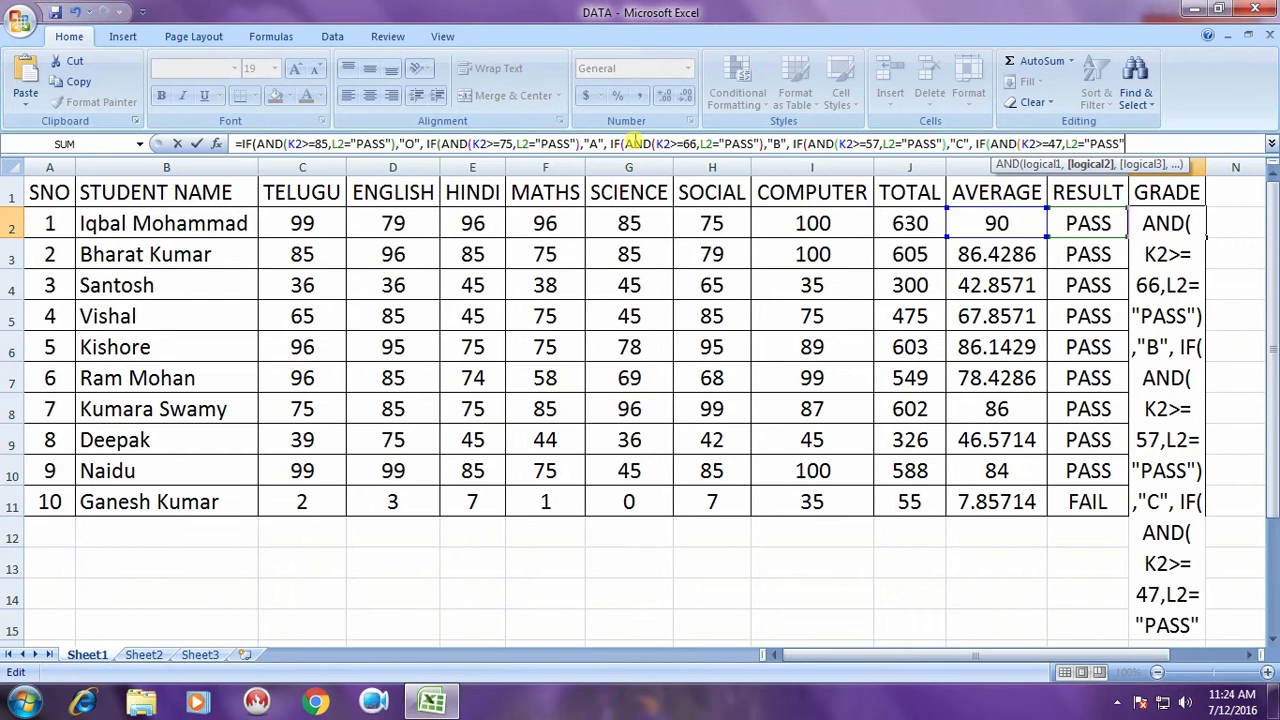
Close the fifth AND test in the M2 formula and enter "D" as its value if true.
{"action": "type", "text": ")"}
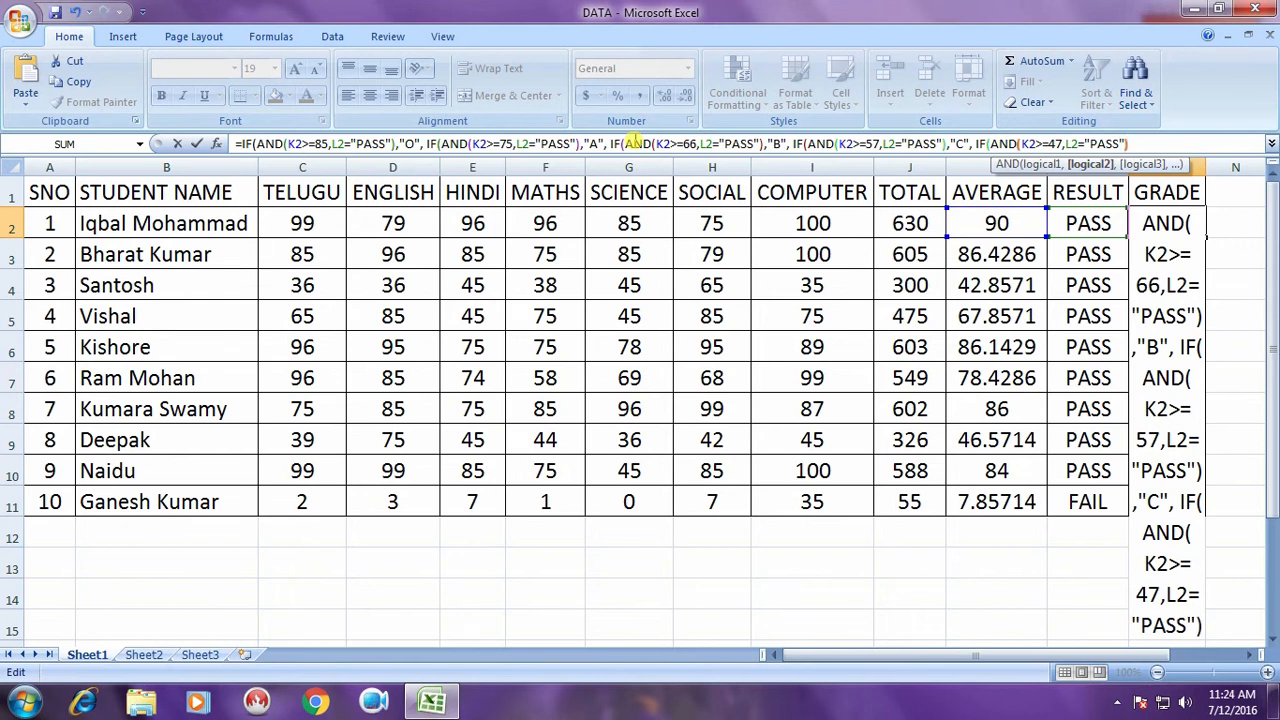
{"action": "type", "text": ",\"\""}
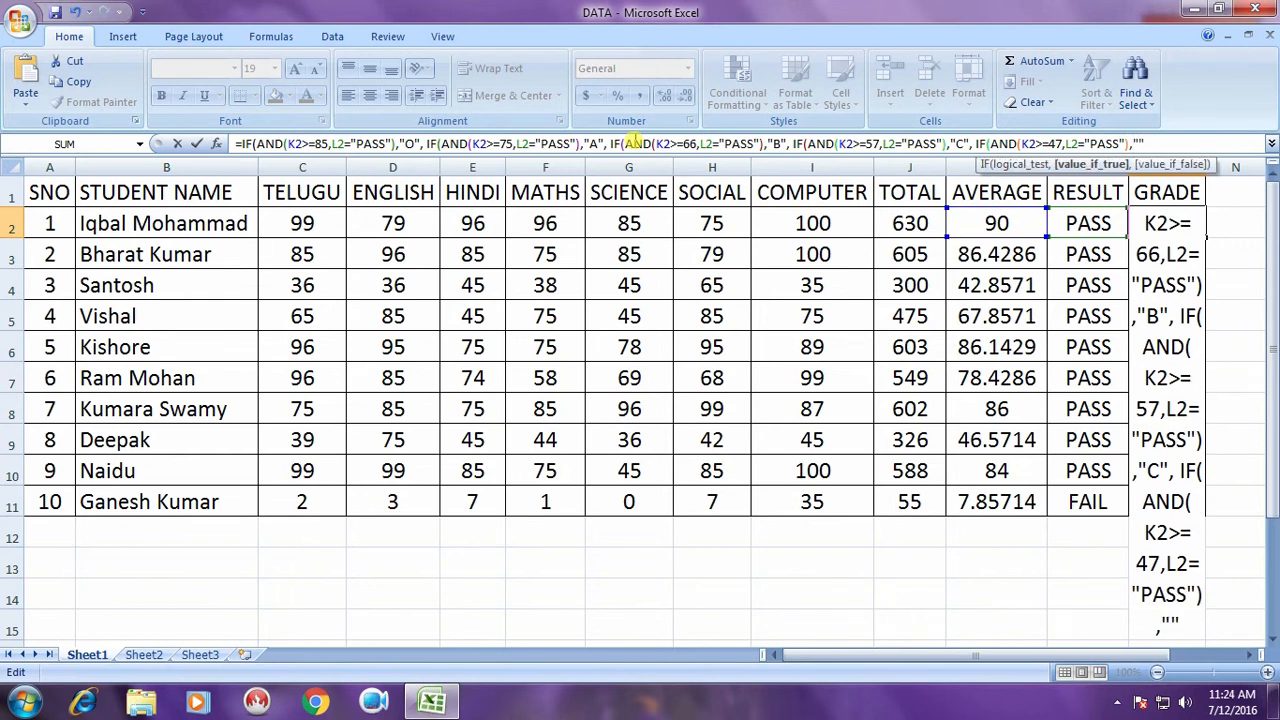
{"action": "key", "text": "Left"}
{"action": "type", "text": "D"}
{"action": "type", "text": ","}
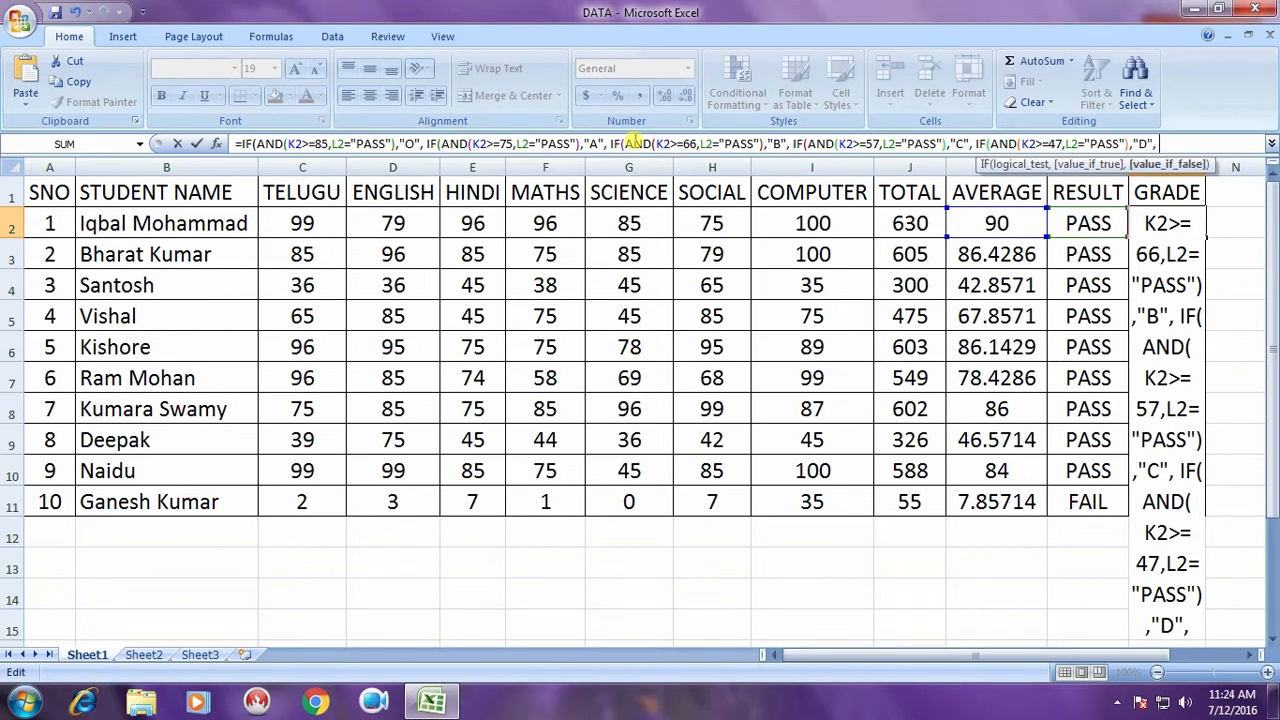
Nest a sixth IF as the M2 formula's false value, with AND conditions K2>=35 and L2="PASS".
{"action": "type", "text": " IF"}
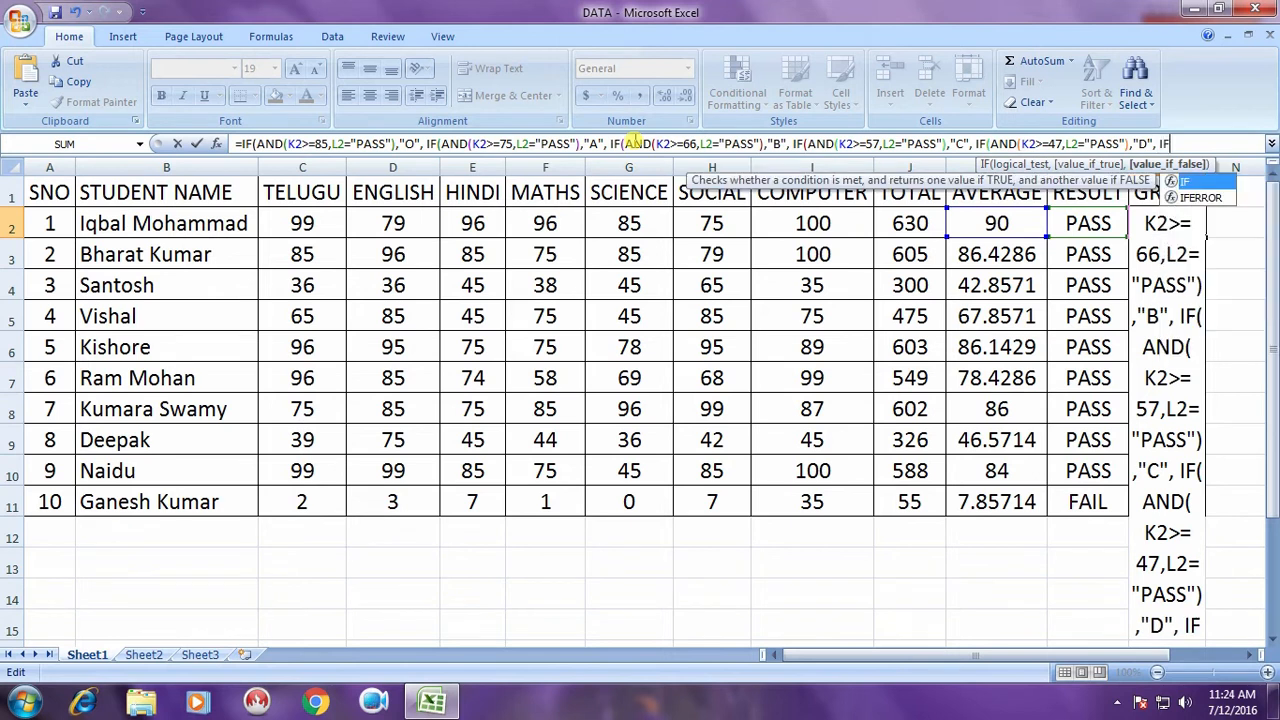
{"action": "type", "text": "("}
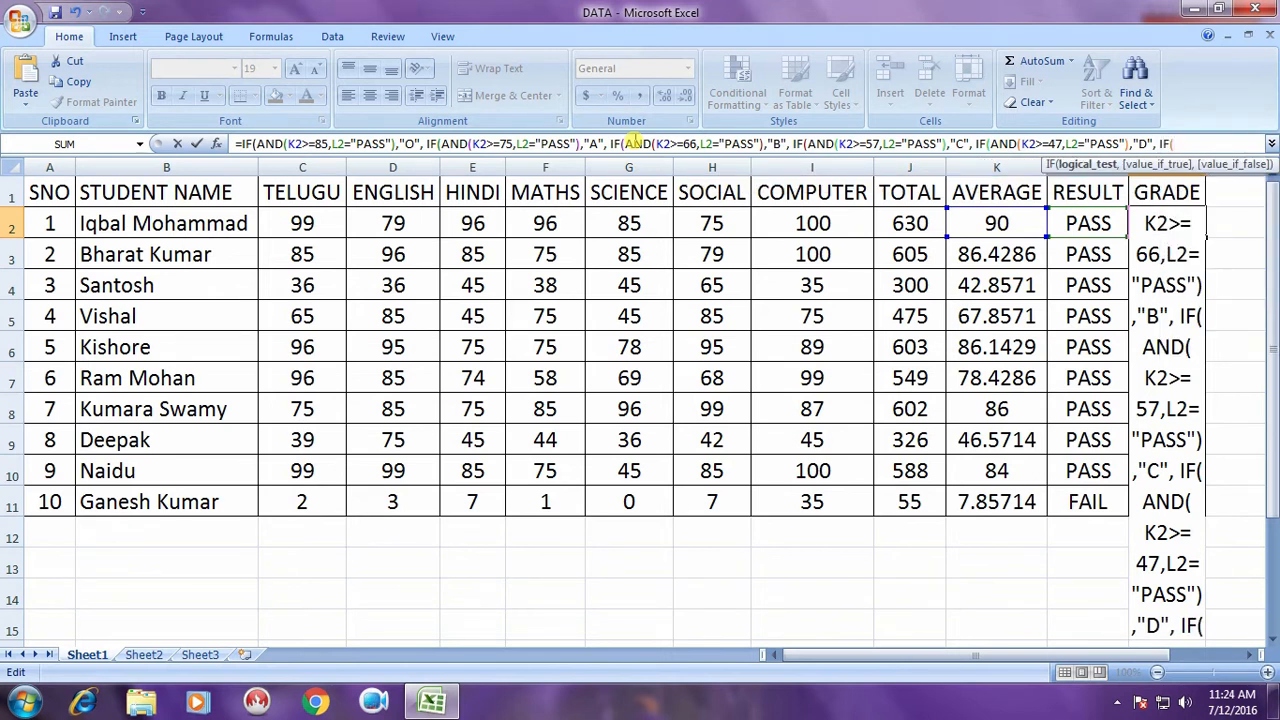
{"action": "type", "text": "AND"}
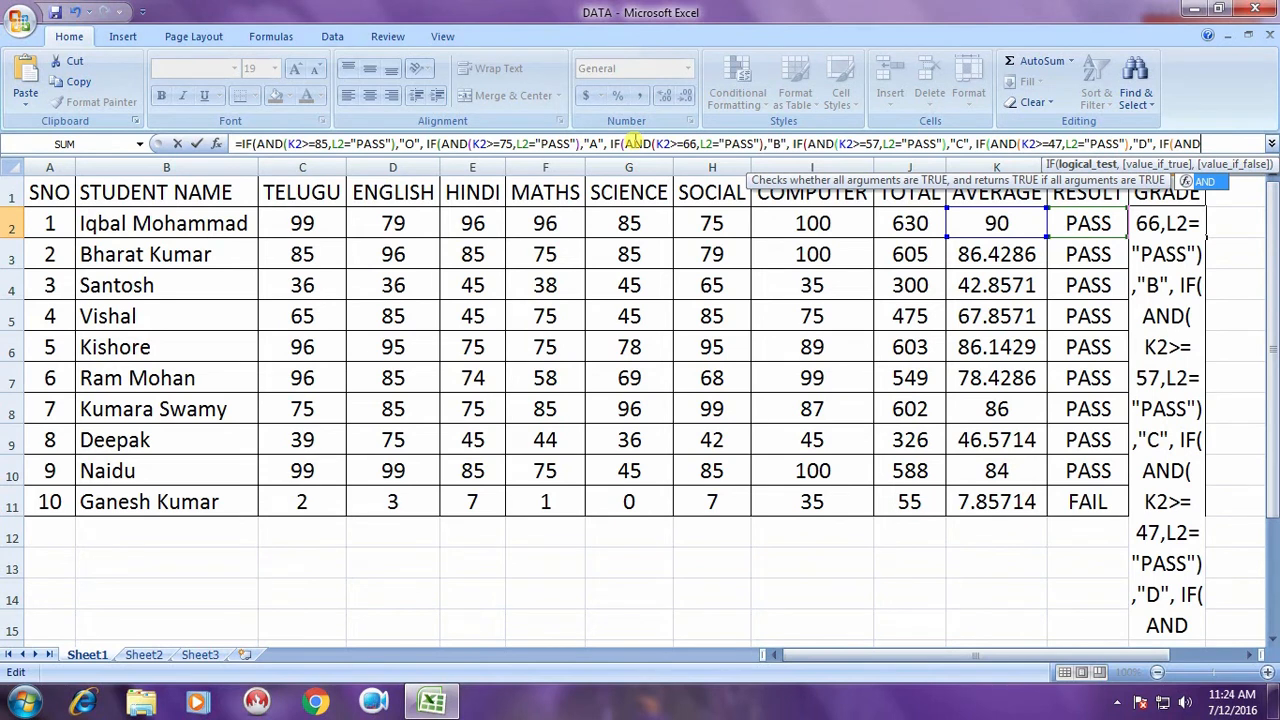
{"action": "type", "text": "("}
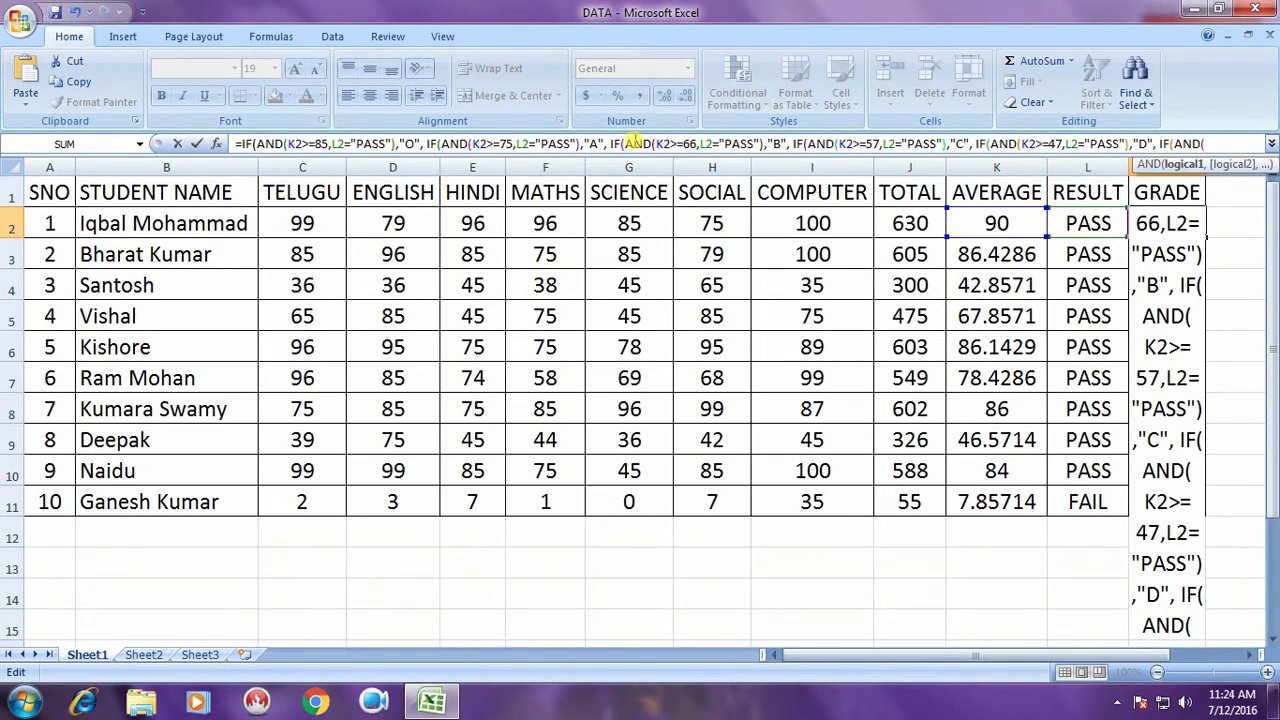
{"action": "type", "text": "K2"}
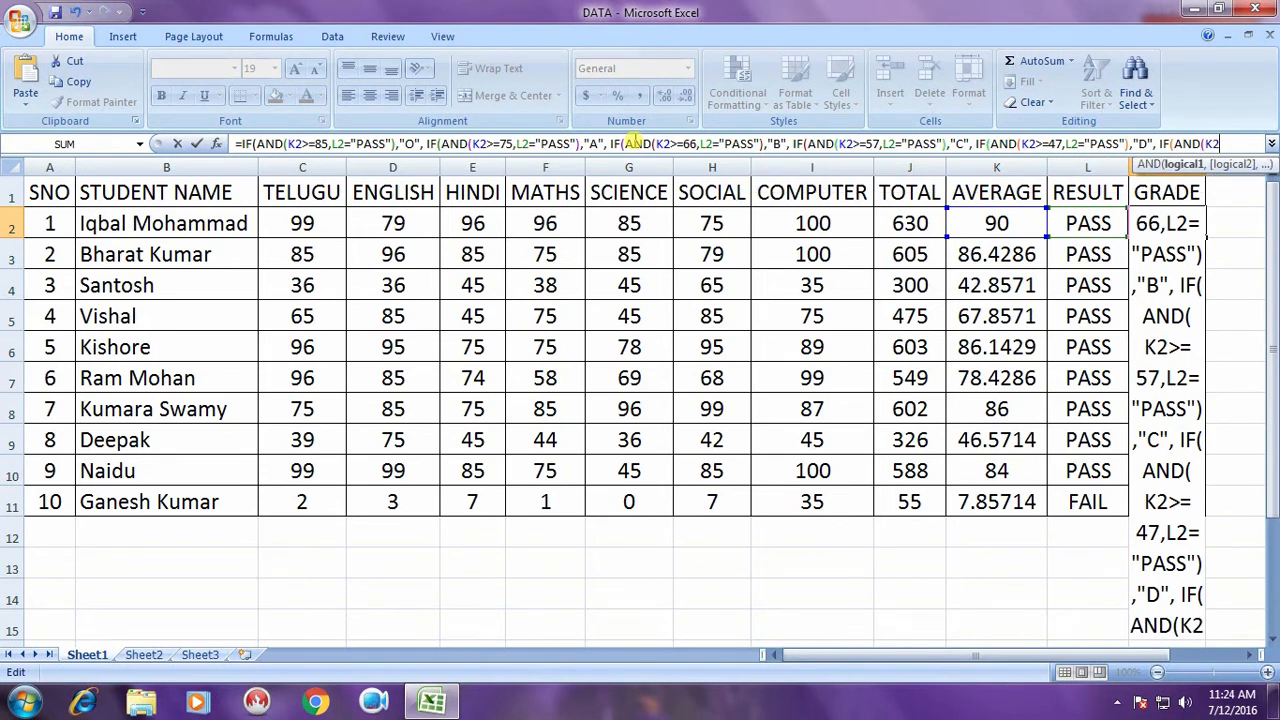
{"action": "type", "text": ">="}
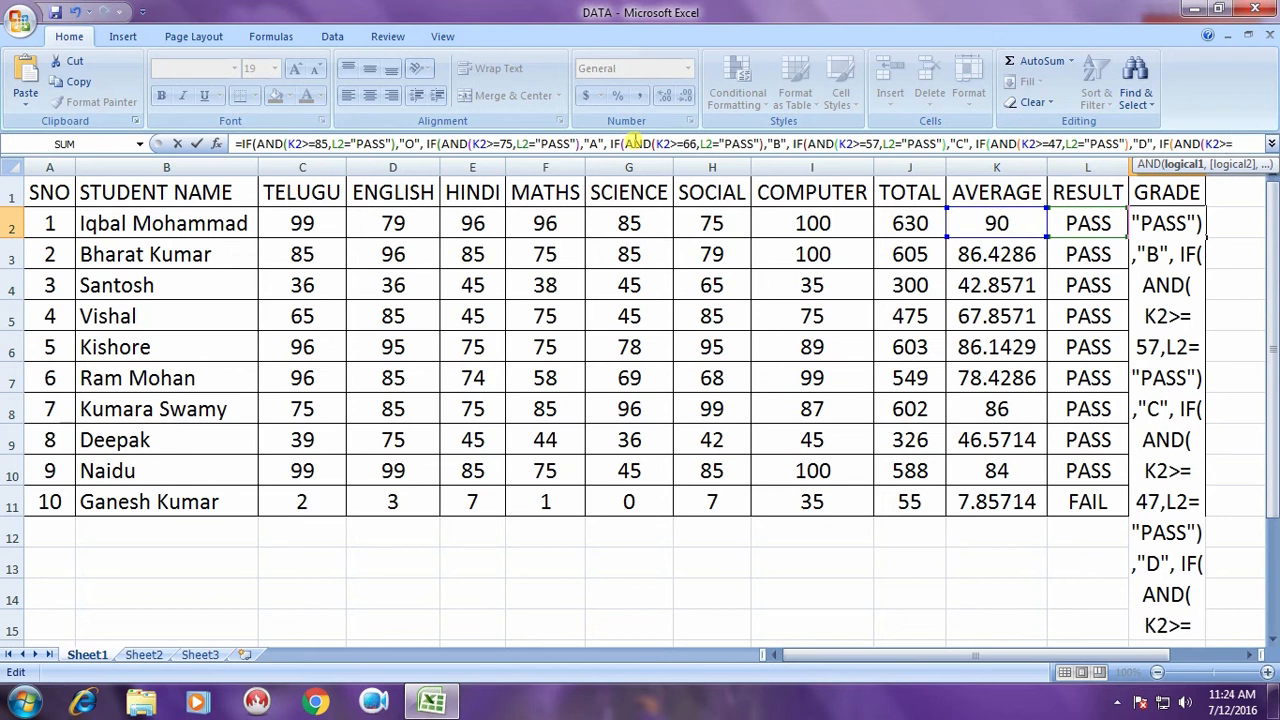
{"action": "type", "text": "35"}
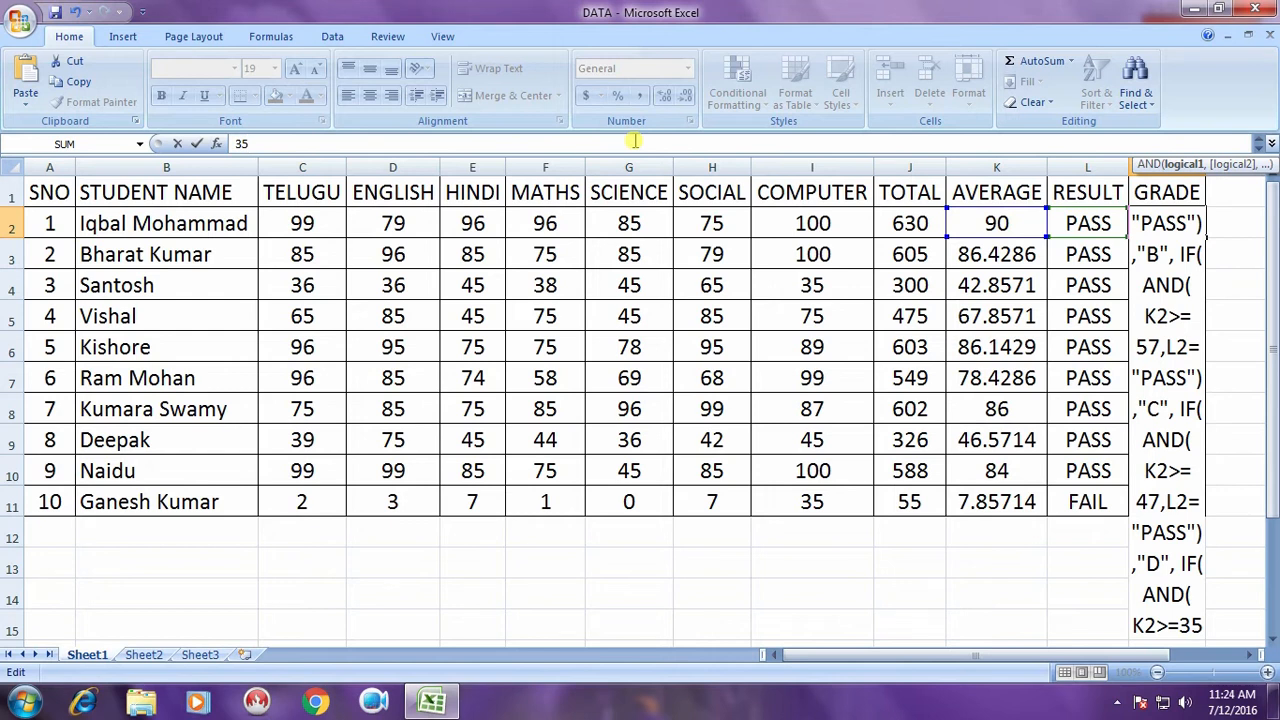
{"action": "type", "text": ","}
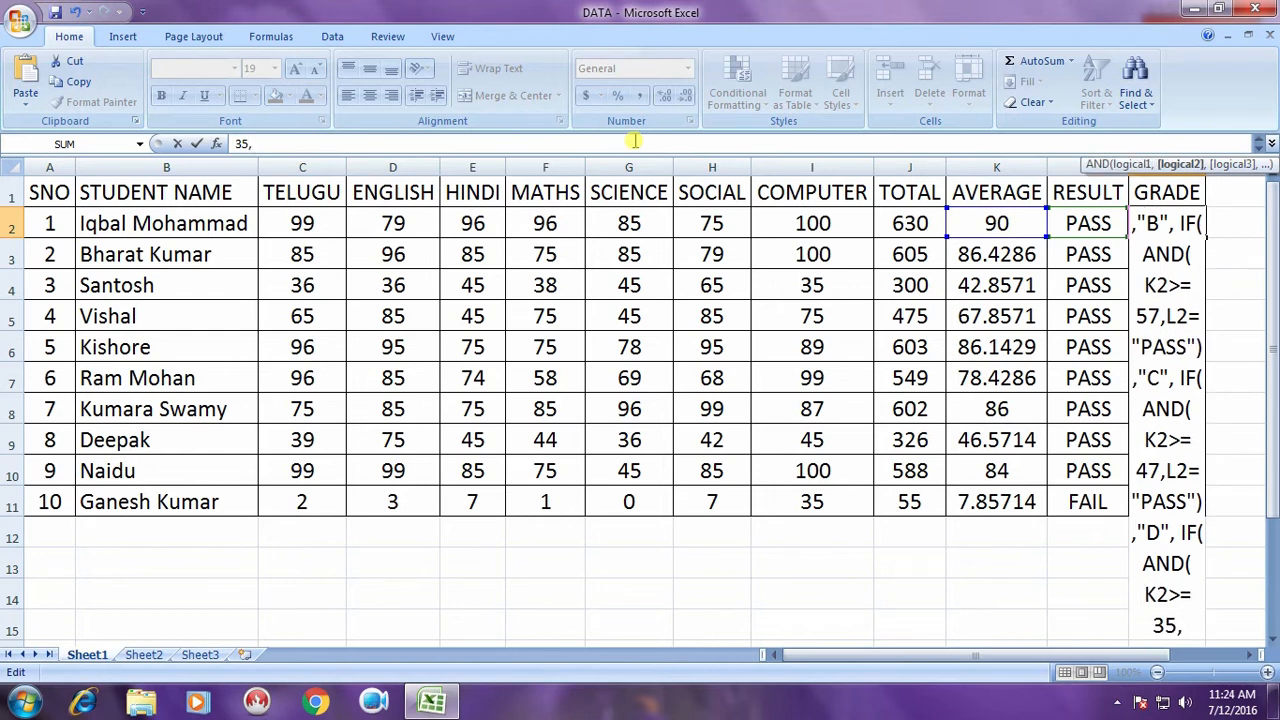
{"action": "type", "text": "L2=\"\""}
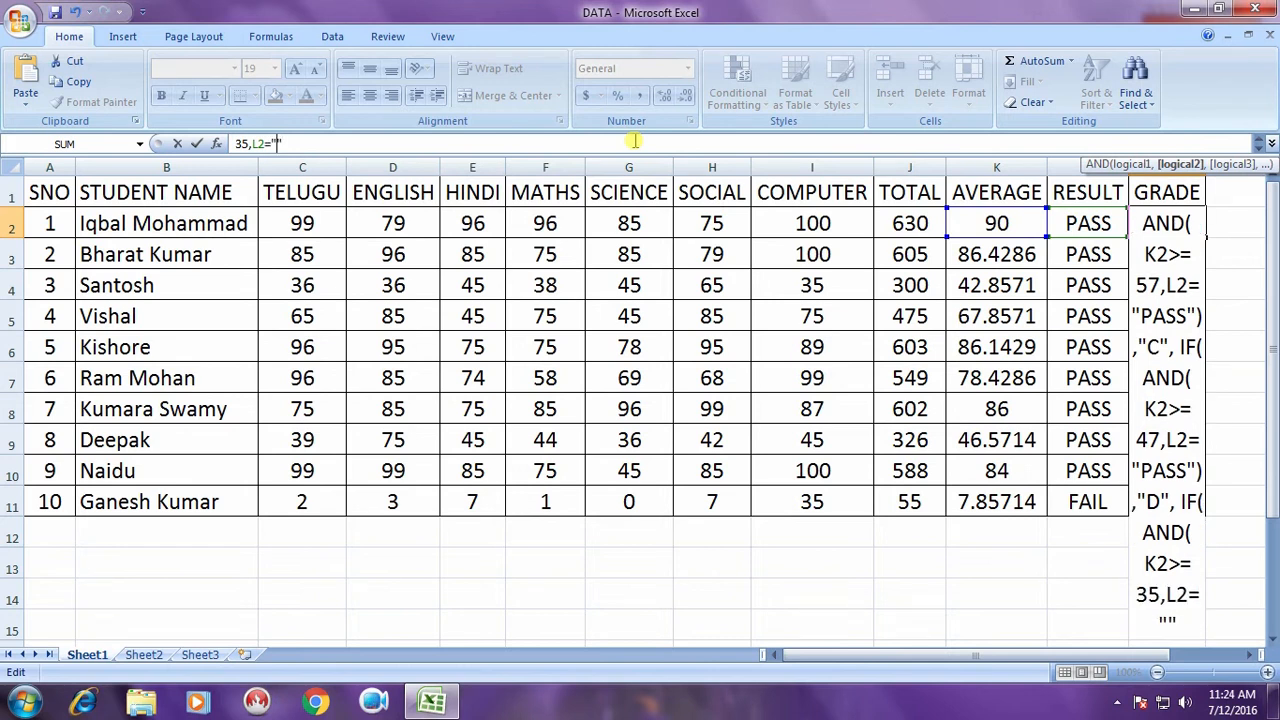
{"action": "type", "text": "PASS"}
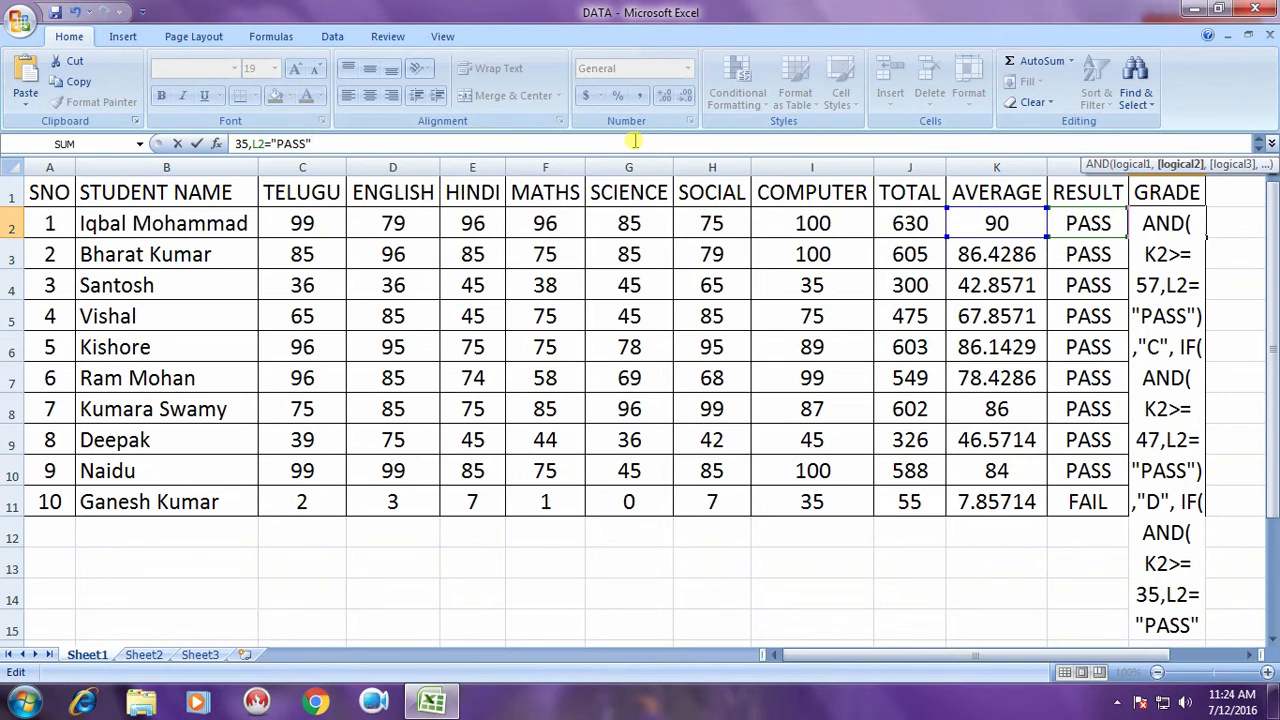
Close the sixth AND test in the M2 formula and enter "E" as its value if true.
{"action": "type", "text": "),"}
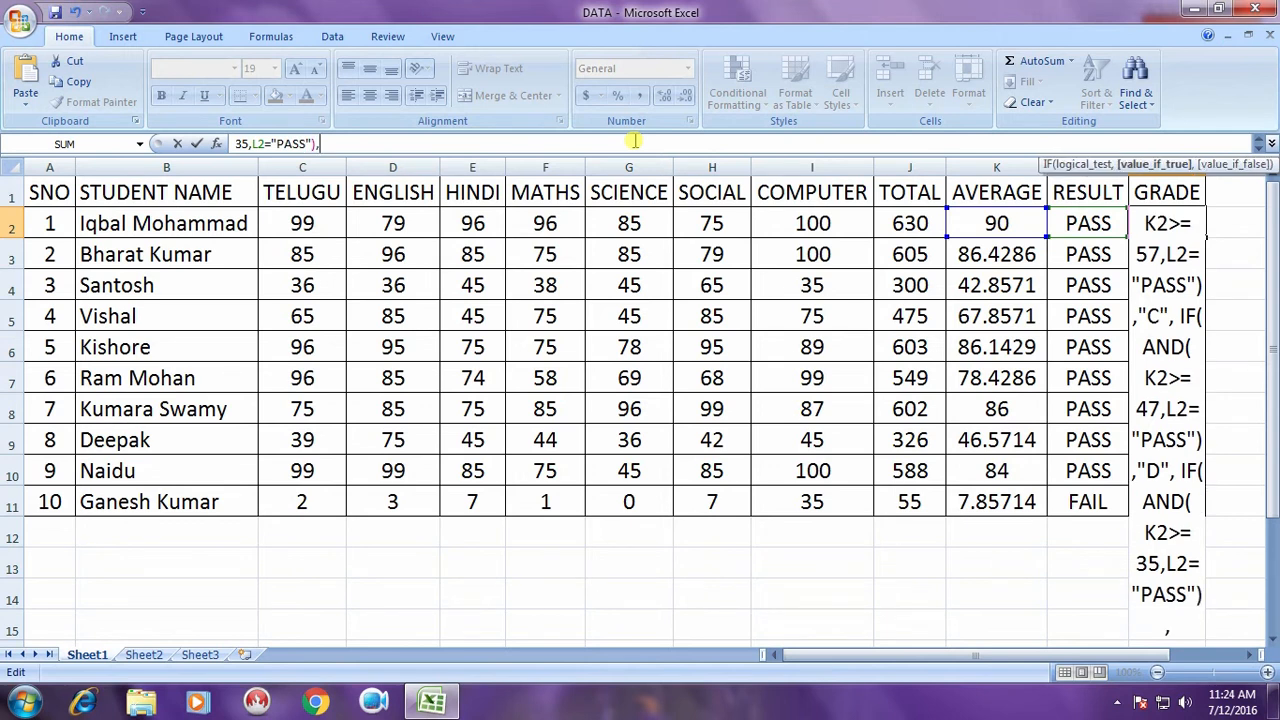
{"action": "type", "text": "\"\"E"}
{"action": "key", "text": "Right"}
Add a seventh IF after "E" in the M2 formula, with OR conditions K2<35 and L2="FAIL".
{"action": "type", "text": "IF"}
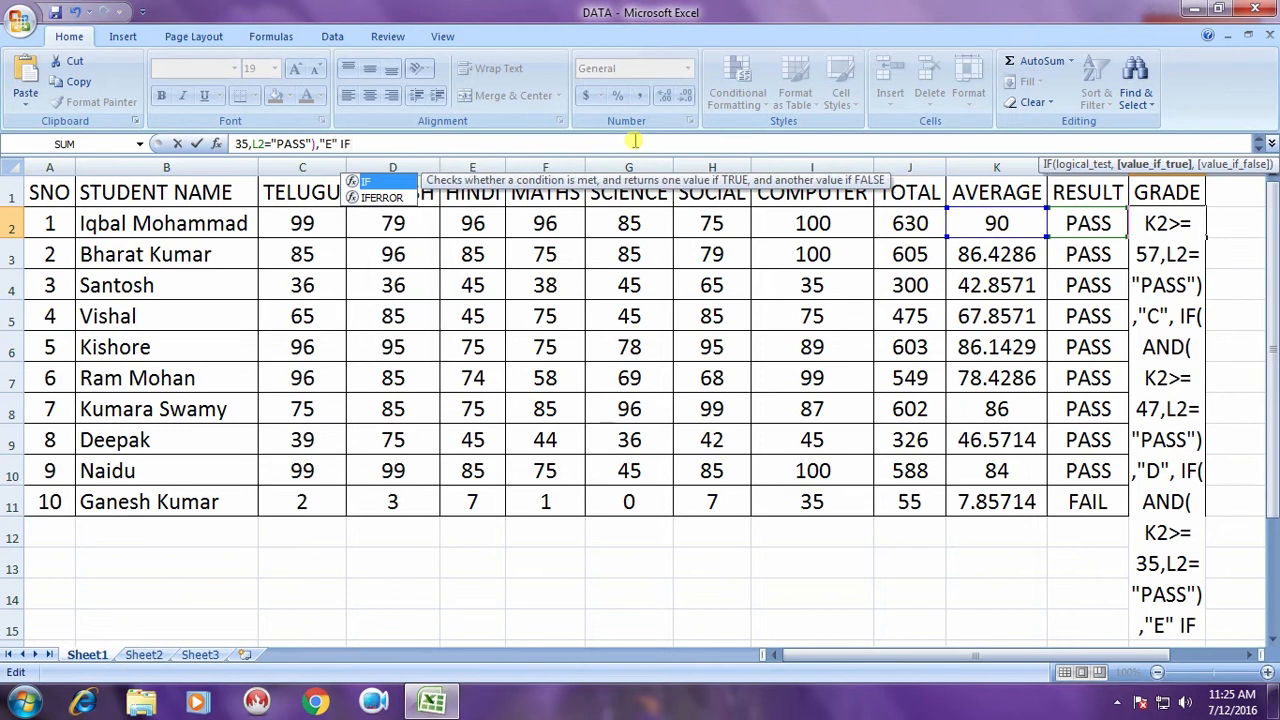
{"action": "type", "text": "(O"}
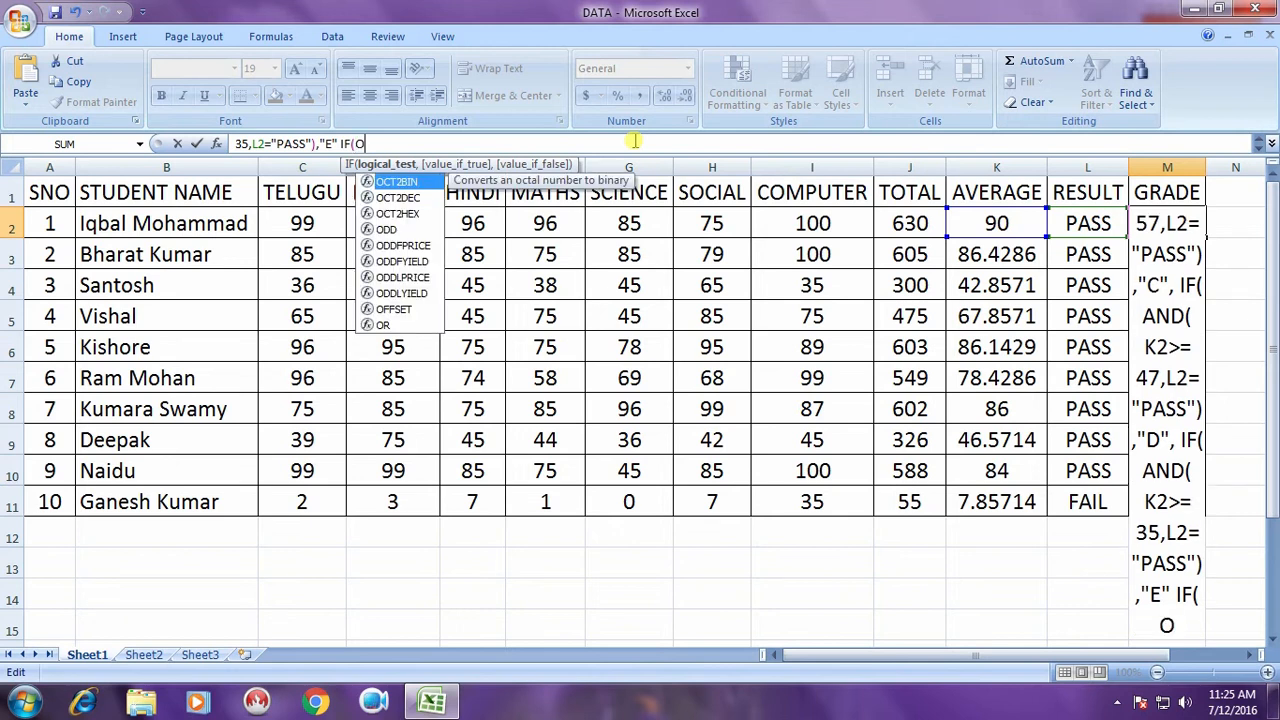
{"action": "type", "text": "E"}
{"action": "key", "text": "BackSpace"}
{"action": "type", "text": "R"}
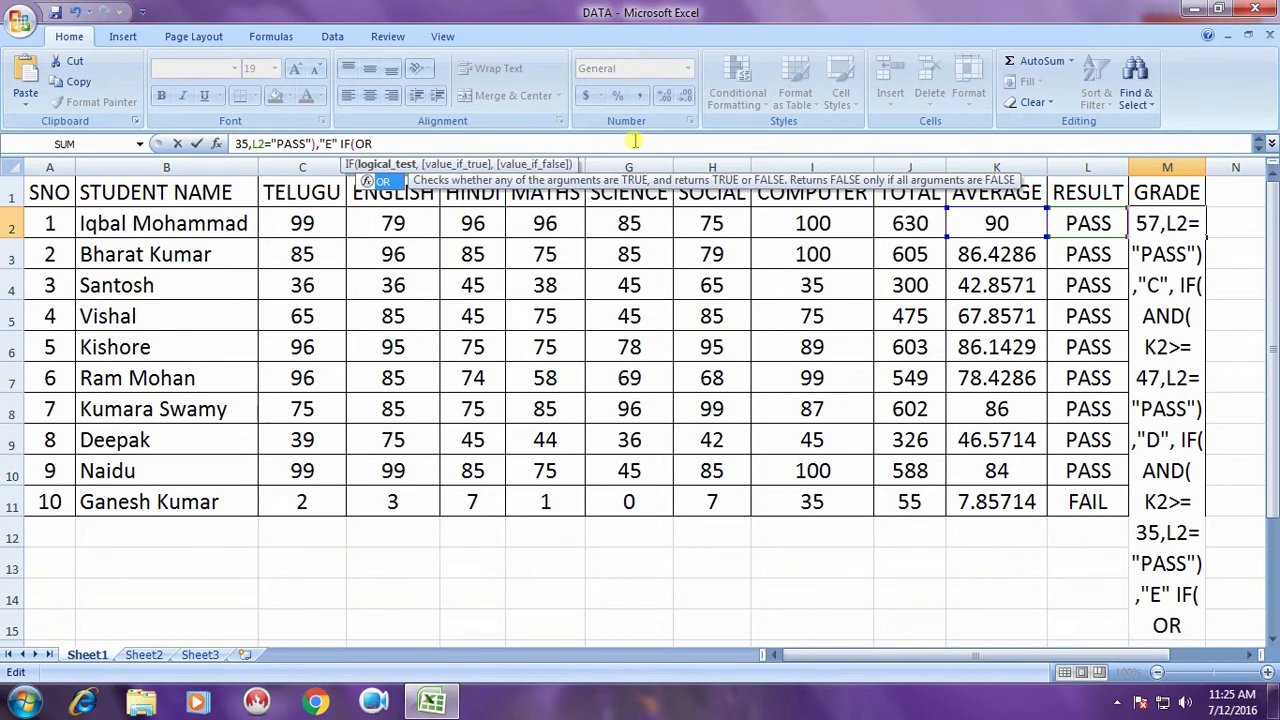
{"action": "type", "text": "("}
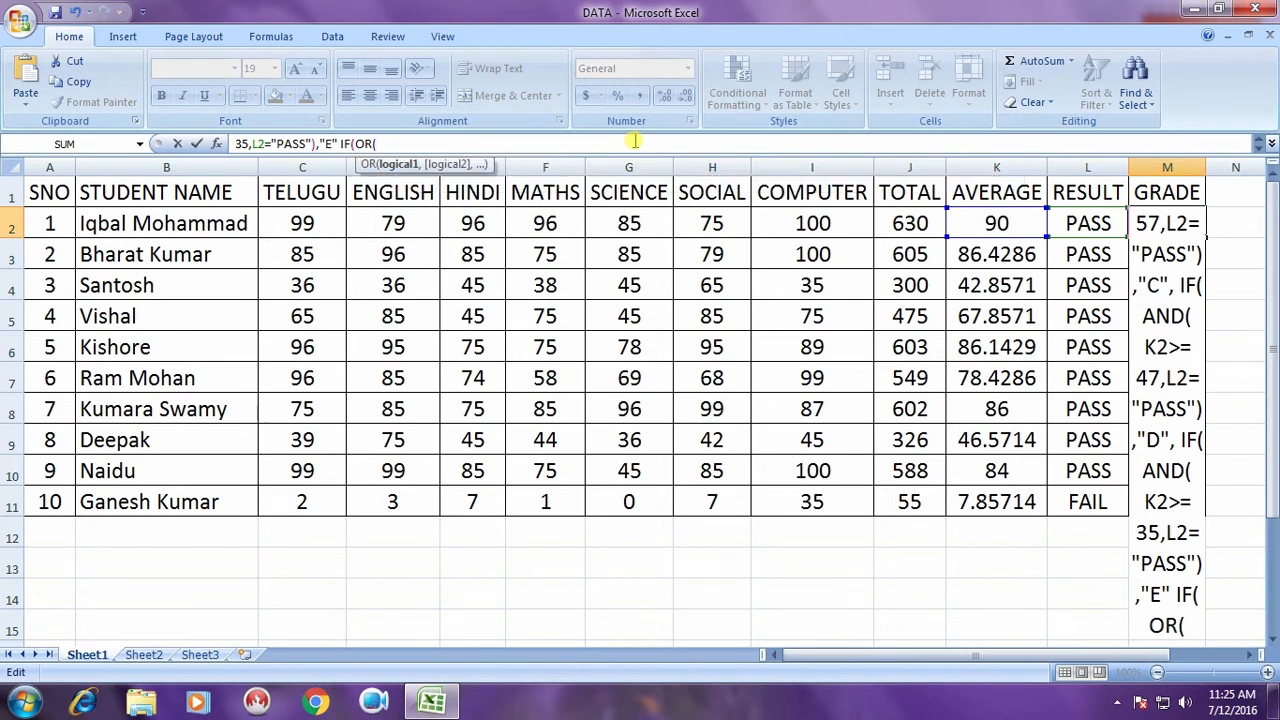
{"action": "type", "text": "K2"}
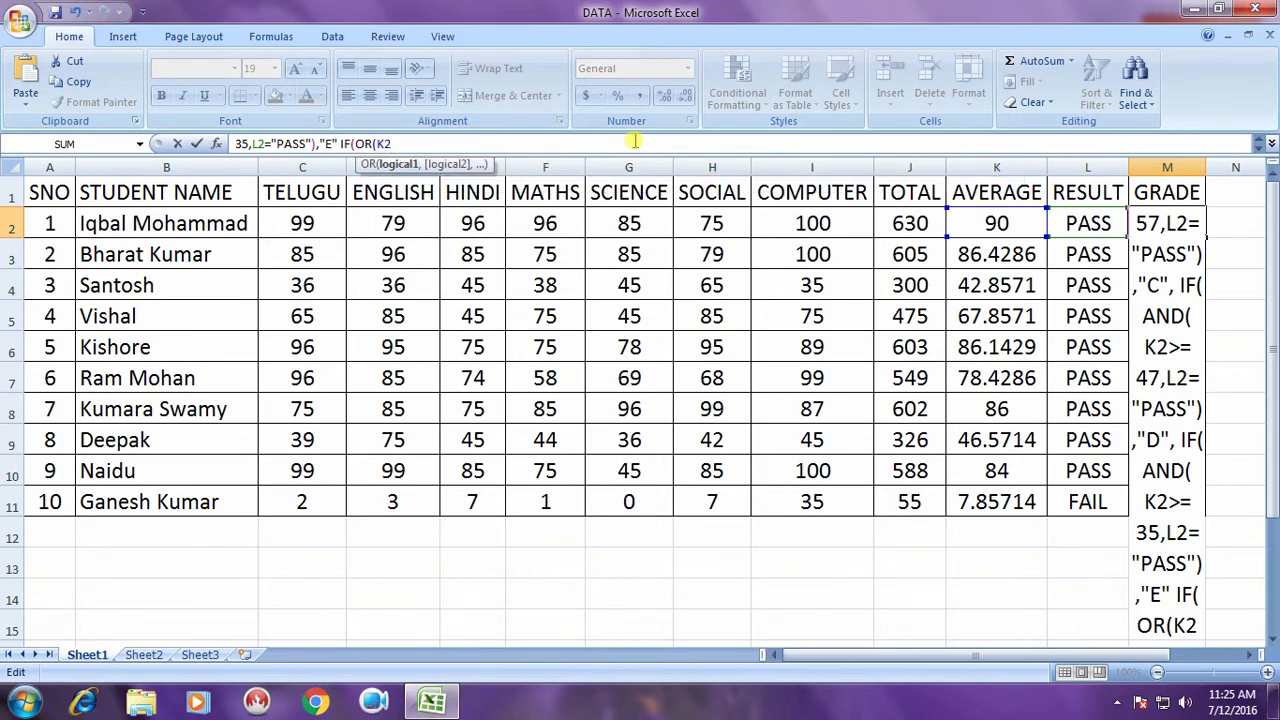
{"action": "type", "text": "<"}
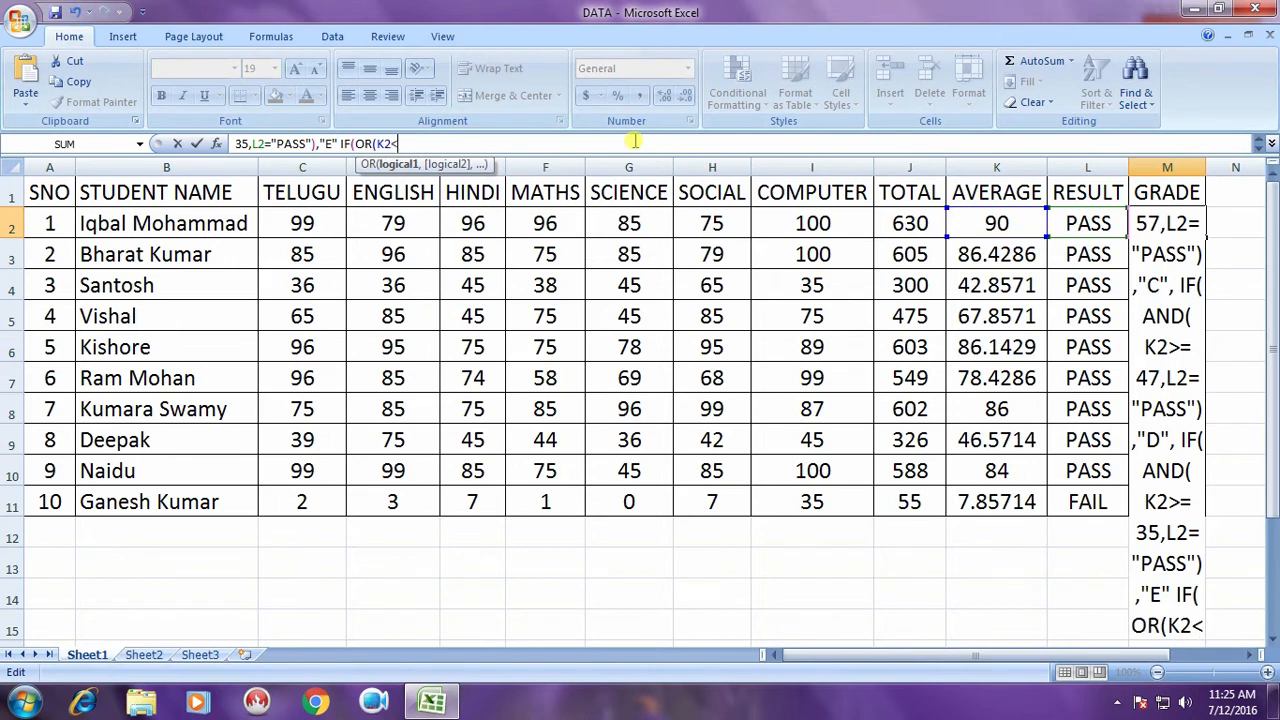
{"action": "type", "text": "35"}
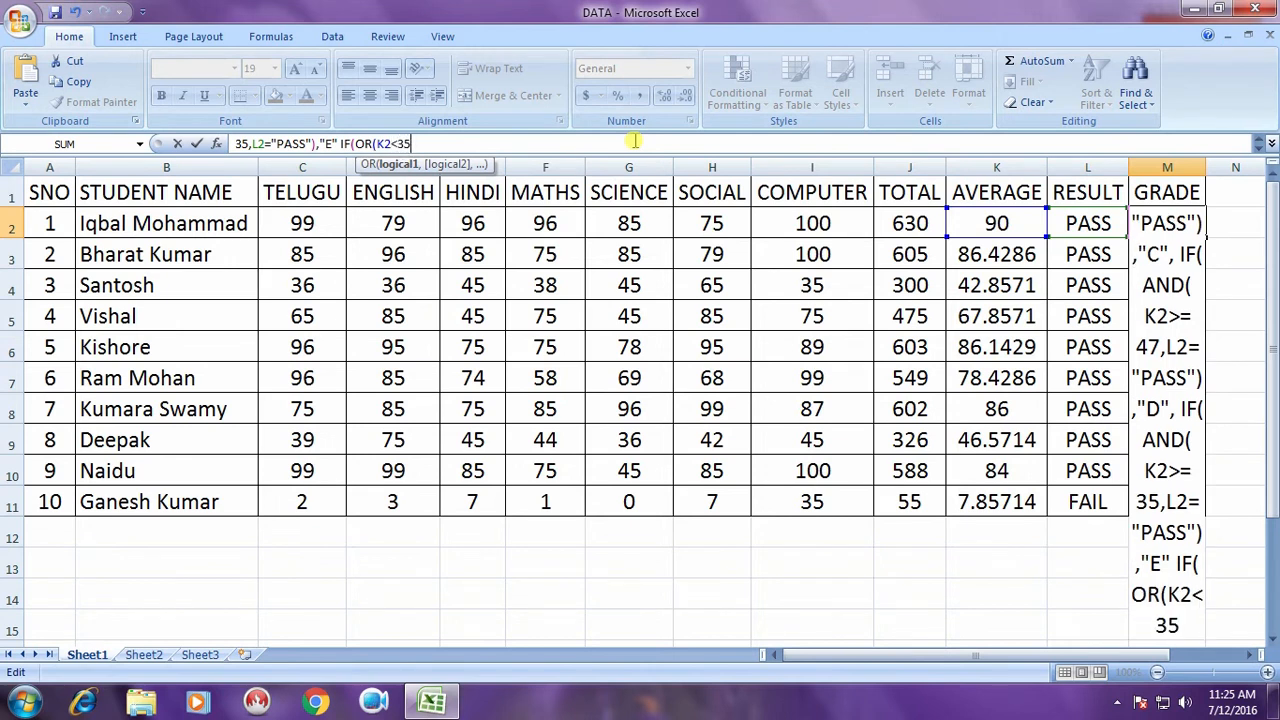
{"action": "type", "text": ",L2"}
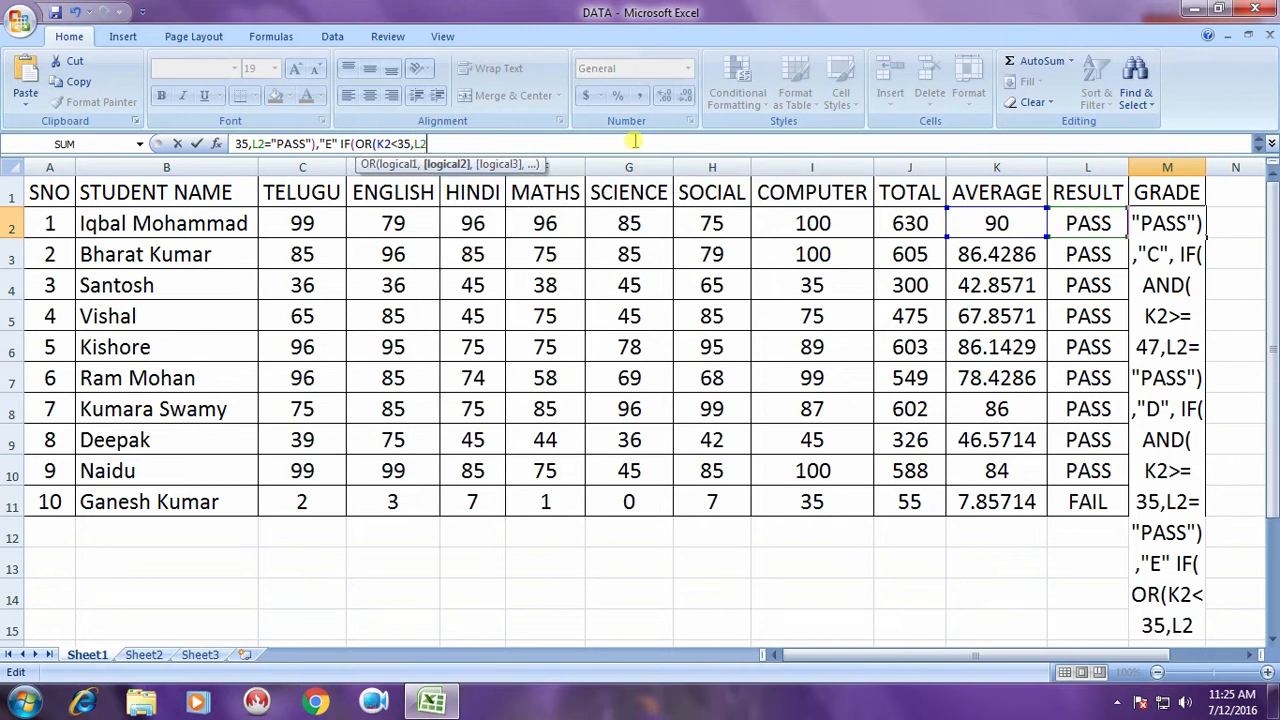
{"action": "type", "text": "="}
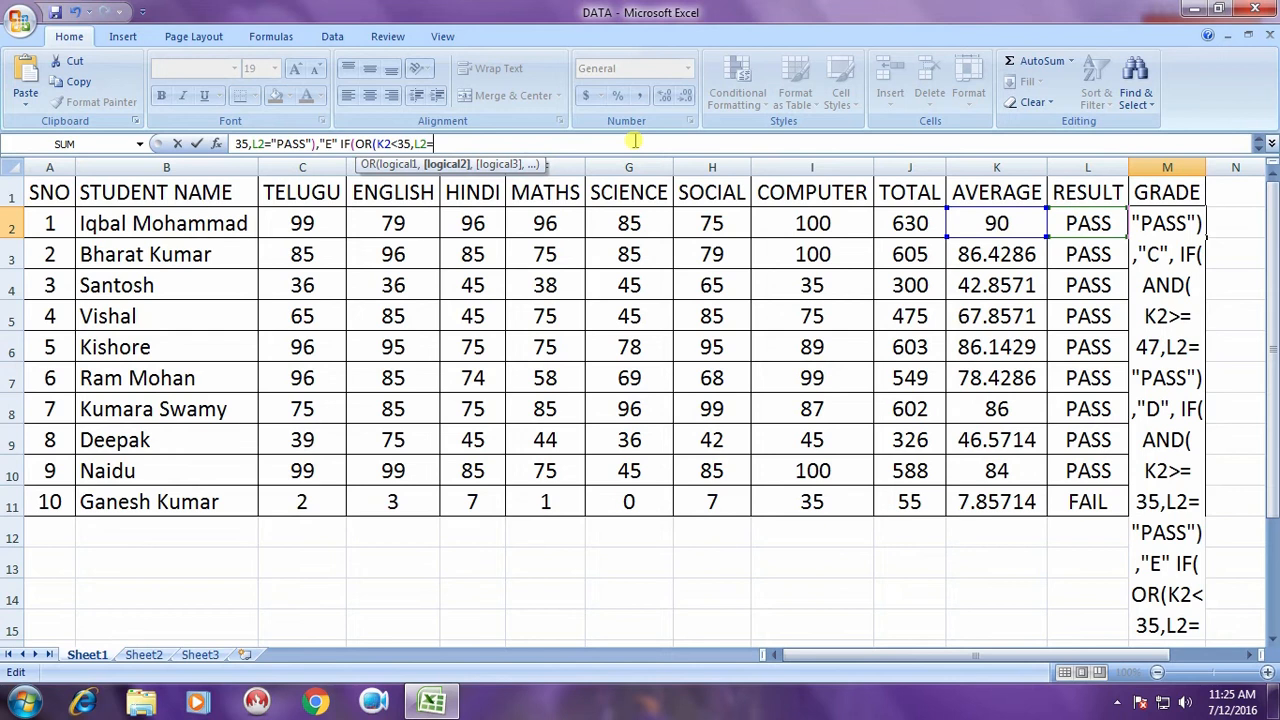
{"action": "type", "text": "\"\""}
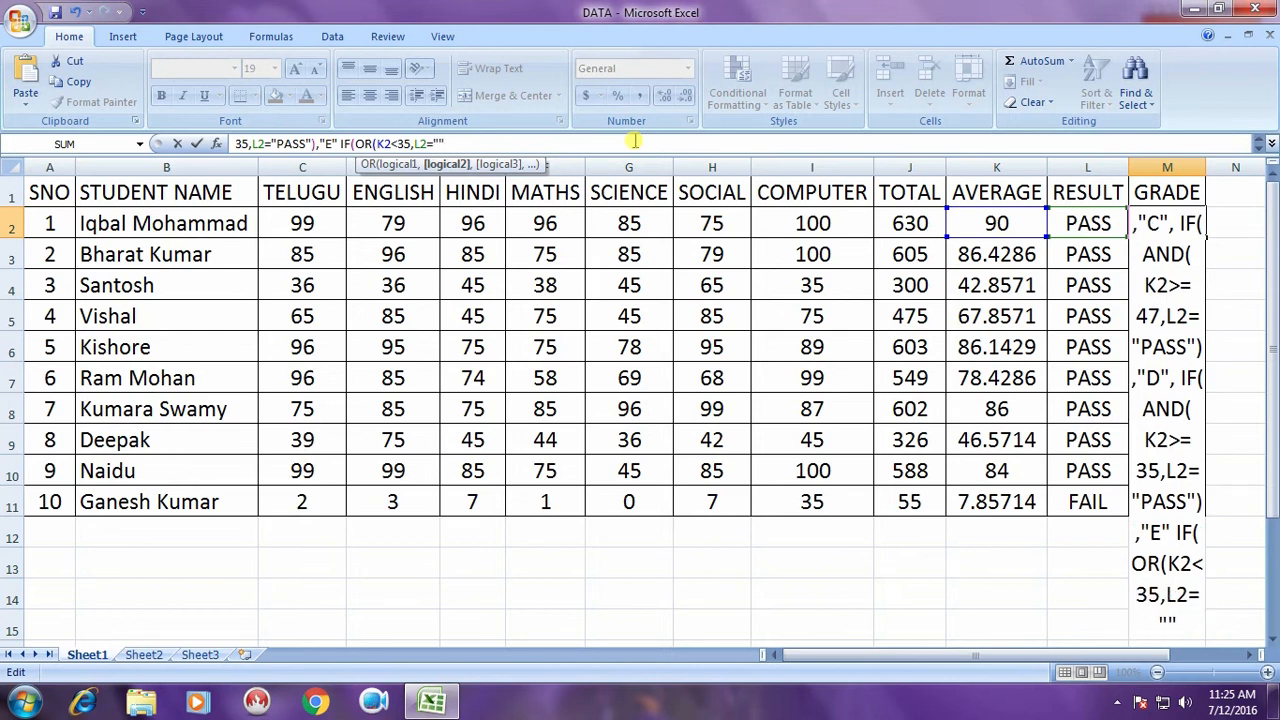
{"action": "type", "text": "FAIL"}
Close the OR test, enter "F" as its value if true, and close all the nested IFs in the M2 formula.
{"action": "type", "text": "),"}
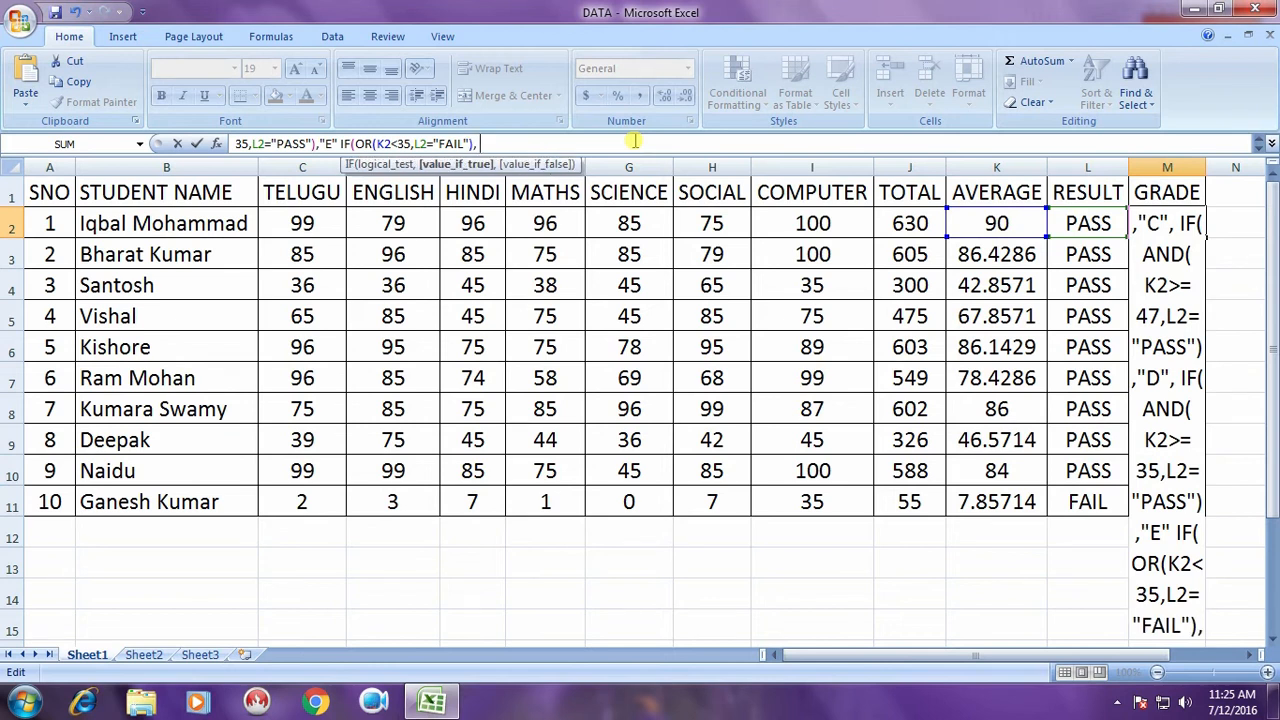
{"action": "type", "text": "\"E\" I"}
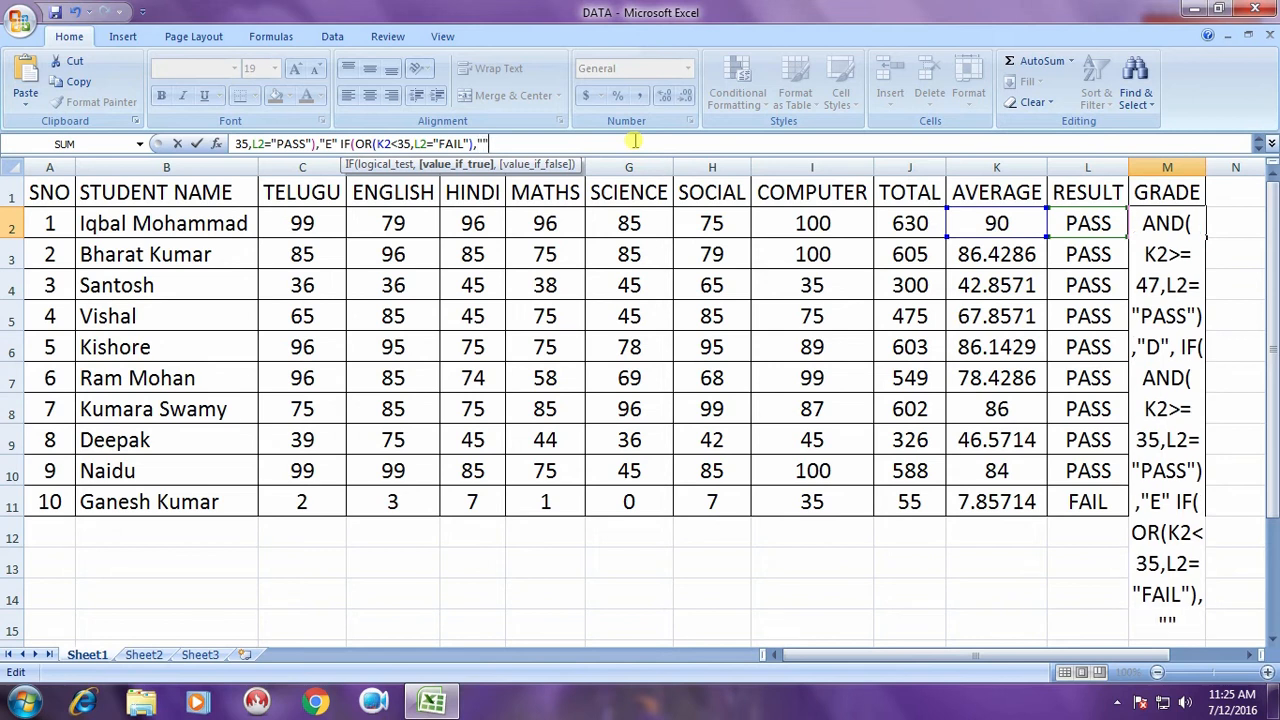
{"action": "type", "text": "F"}
{"action": "type", "text": ")"}
{"action": "type", "text": "))"}
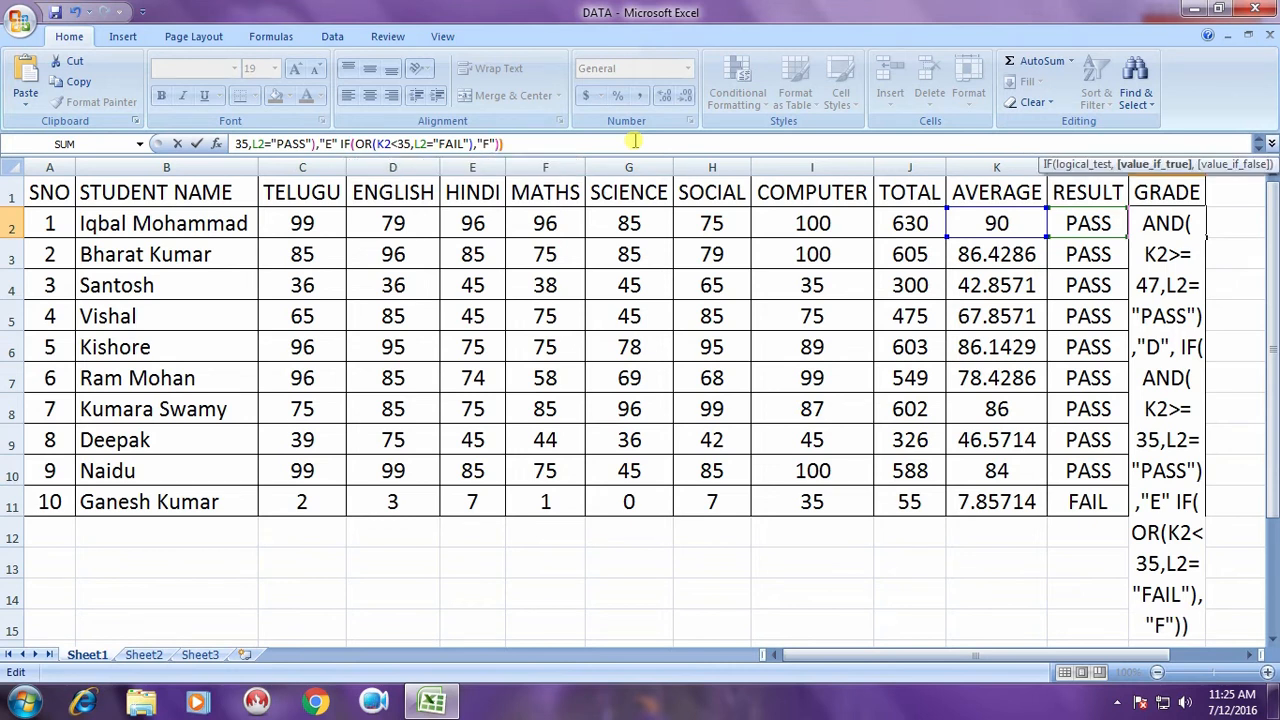
{"action": "type", "text": "))))"}
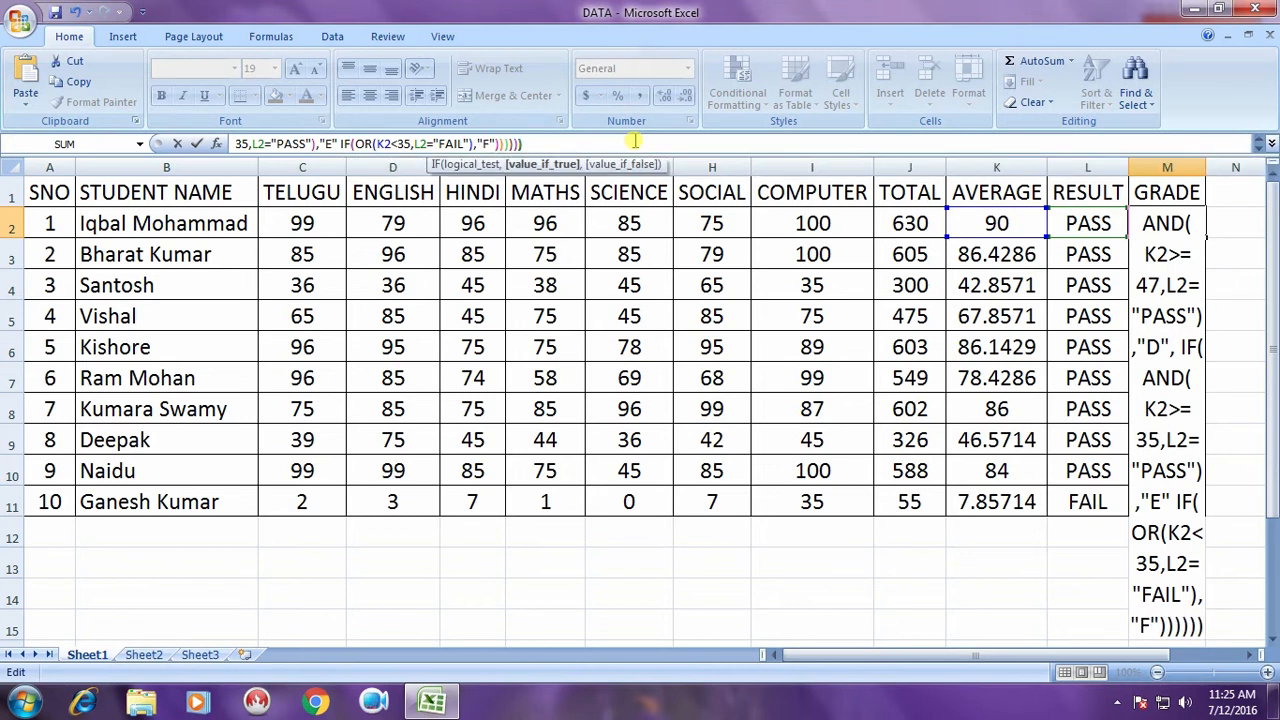
Try to confirm the nested grade formula in M2.
{"action": "key", "text": "Return"}
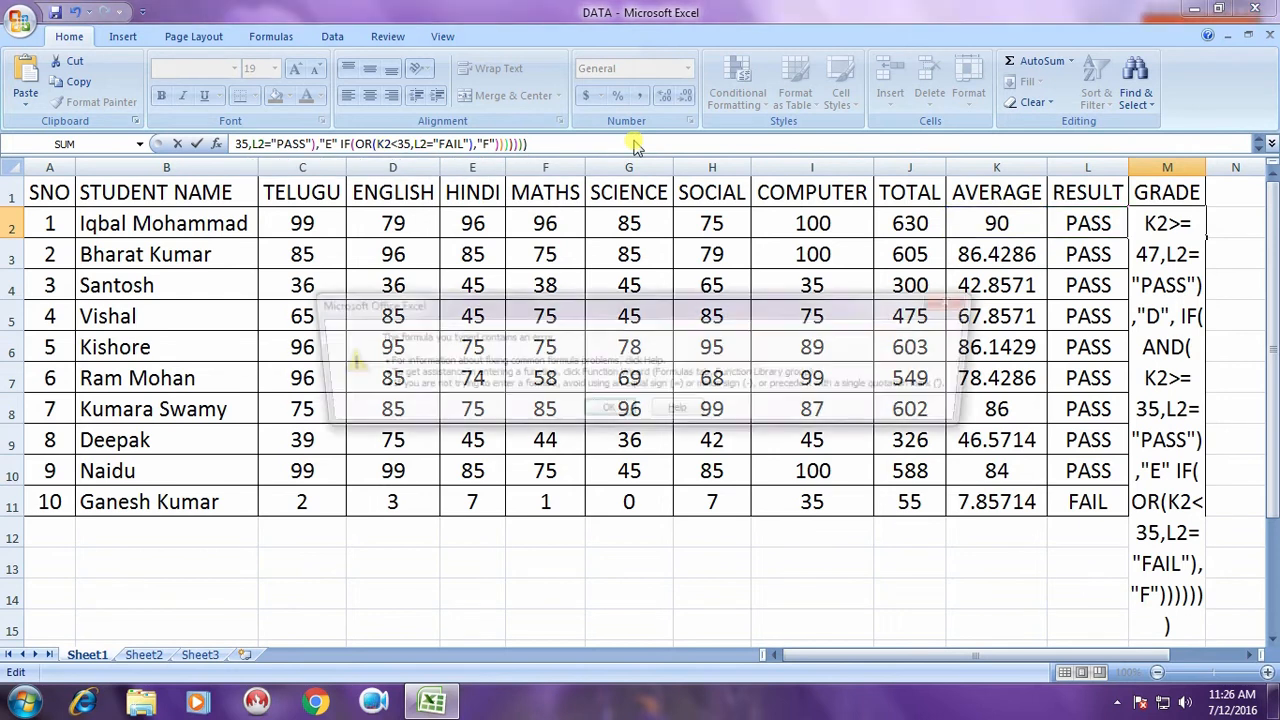
{"action": "key", "text": "Return"}
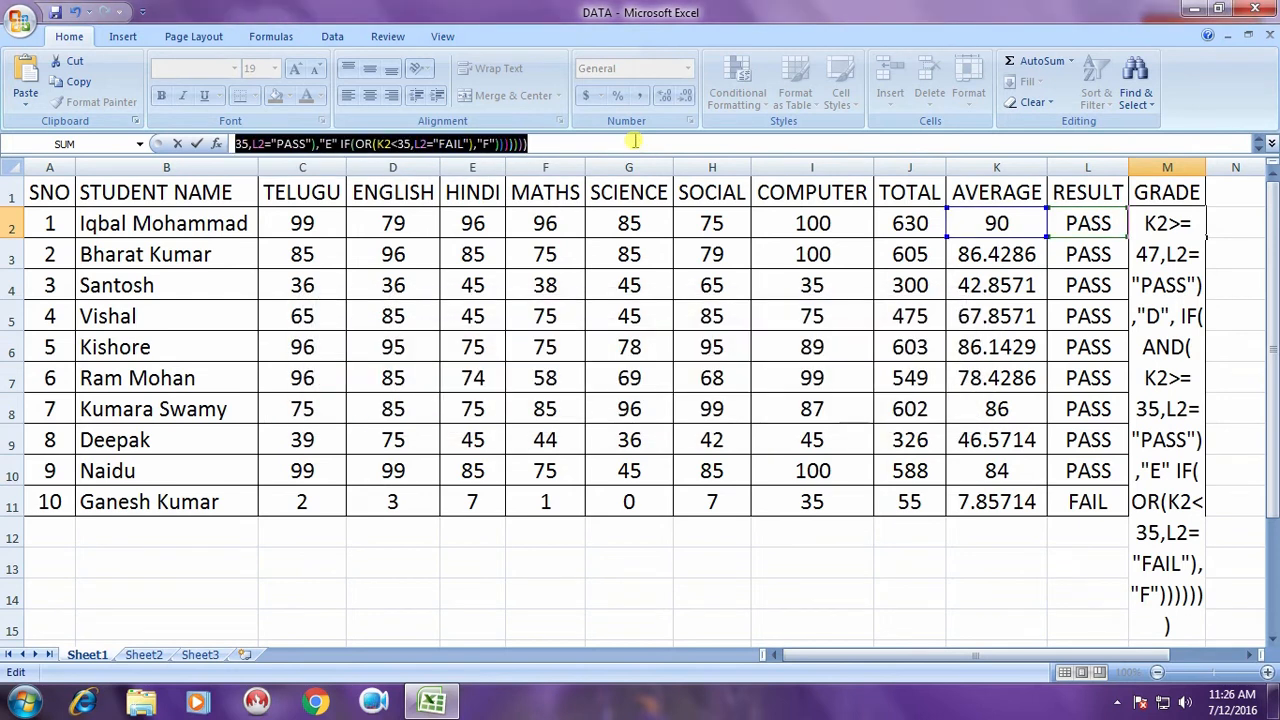
{"action": "left_click", "coordinate": [561, 146]}
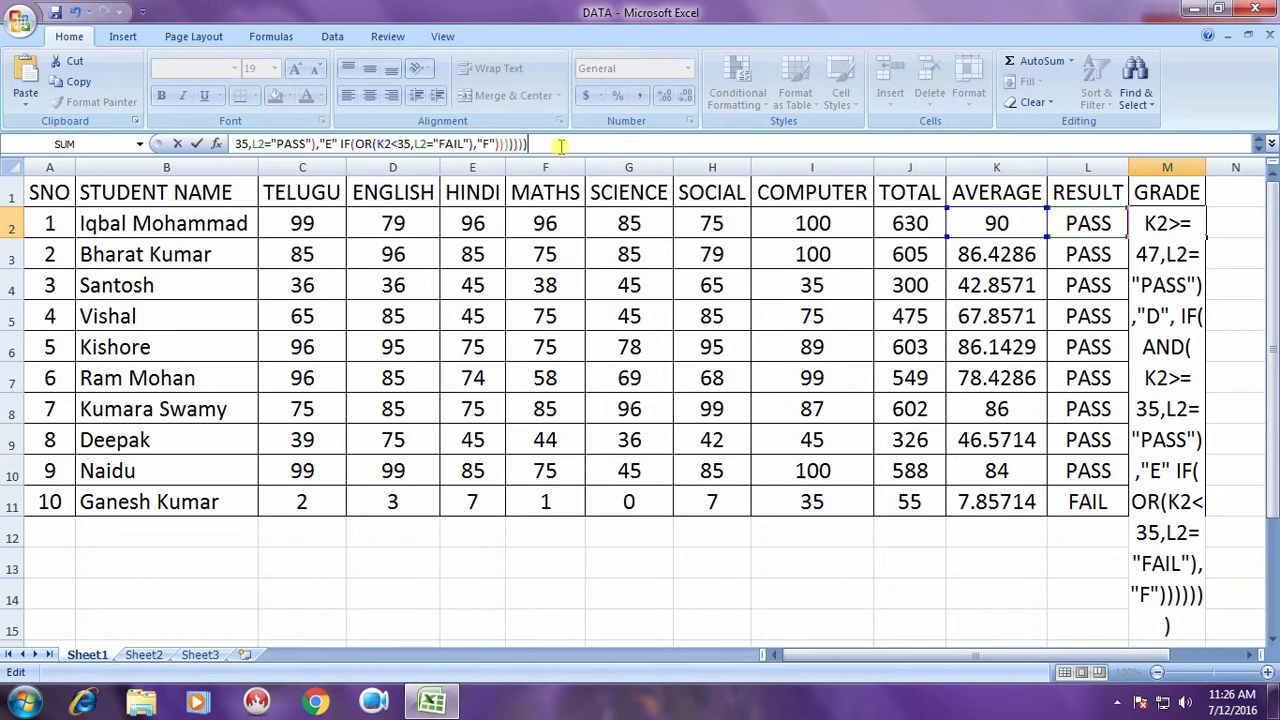
{"action": "key", "text": "Return"}
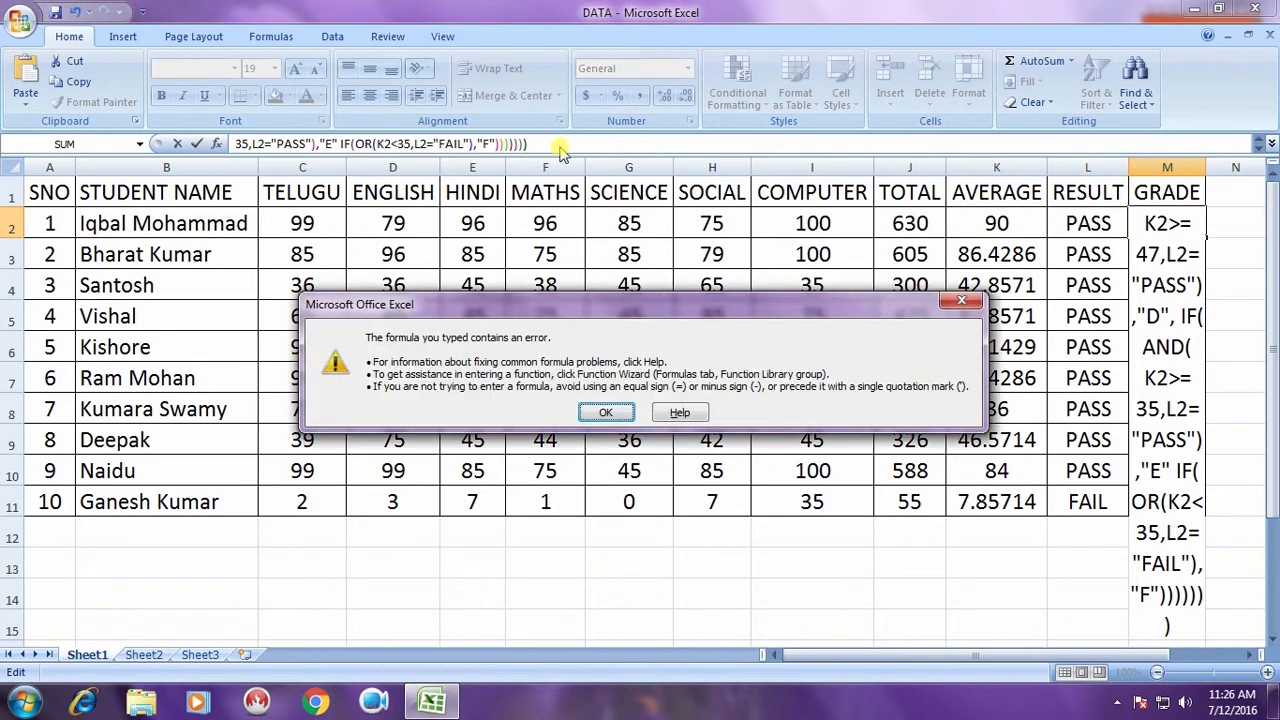
{"action": "key", "text": "Return"}
Resume editing the rejected M2 formula and trace it backwards to its first IF, looking for the syntax error.
{"action": "left_click", "coordinate": [545, 143]}
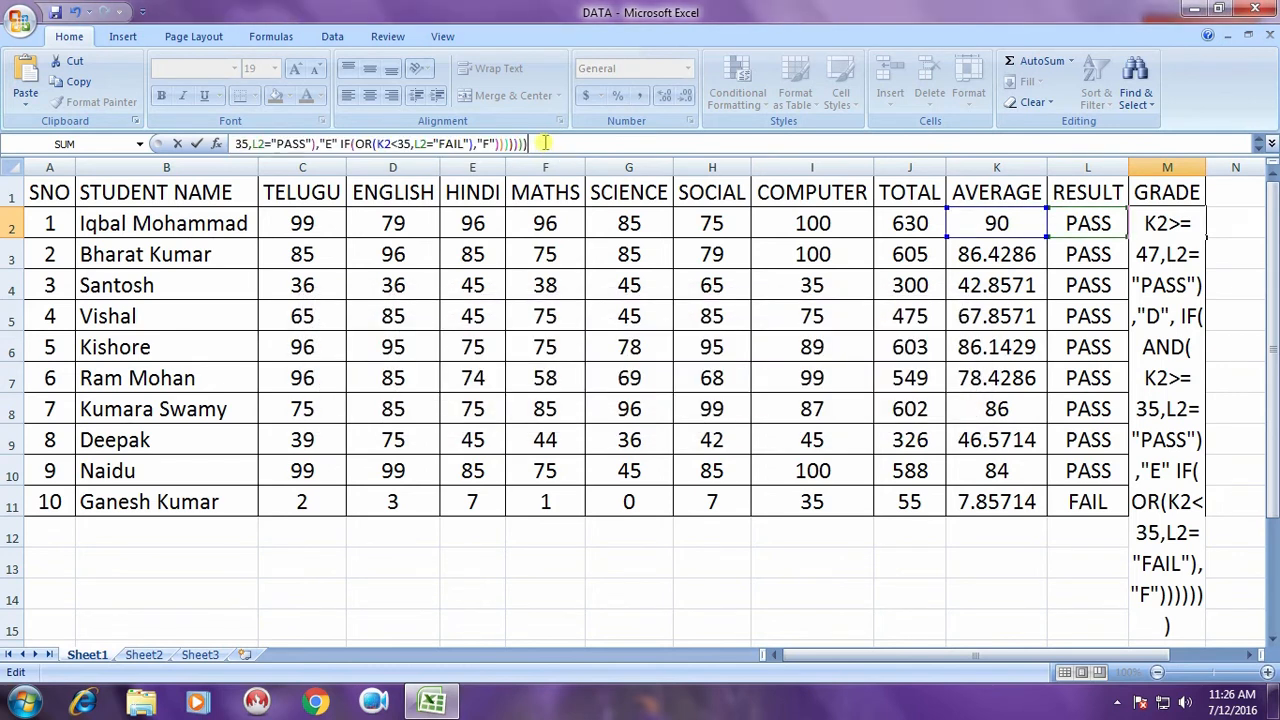
{"action": "key", "text": "Left"}
{"action": "key", "text": "Left"}
{"action": "key", "text": "Left"}
{"action": "key", "text": "Left"}
{"action": "key", "text": "Left"}
{"action": "key", "text": "Left"}
{"action": "key", "text": "Left"}
{"action": "key", "text": "Left"}
{"action": "key", "text": "Left"}
{"action": "key", "text": "Left"}
{"action": "key", "text": "Left"}
{"action": "key", "text": "Left"}
{"action": "key", "text": "Left"}
{"action": "key", "text": "Left"}
{"action": "key", "text": "Left"}
{"action": "key", "text": "Left"}
{"action": "key", "text": "Left"}
{"action": "key", "text": "Left"}
{"action": "key", "text": "Left"}
{"action": "key", "text": "Left"}
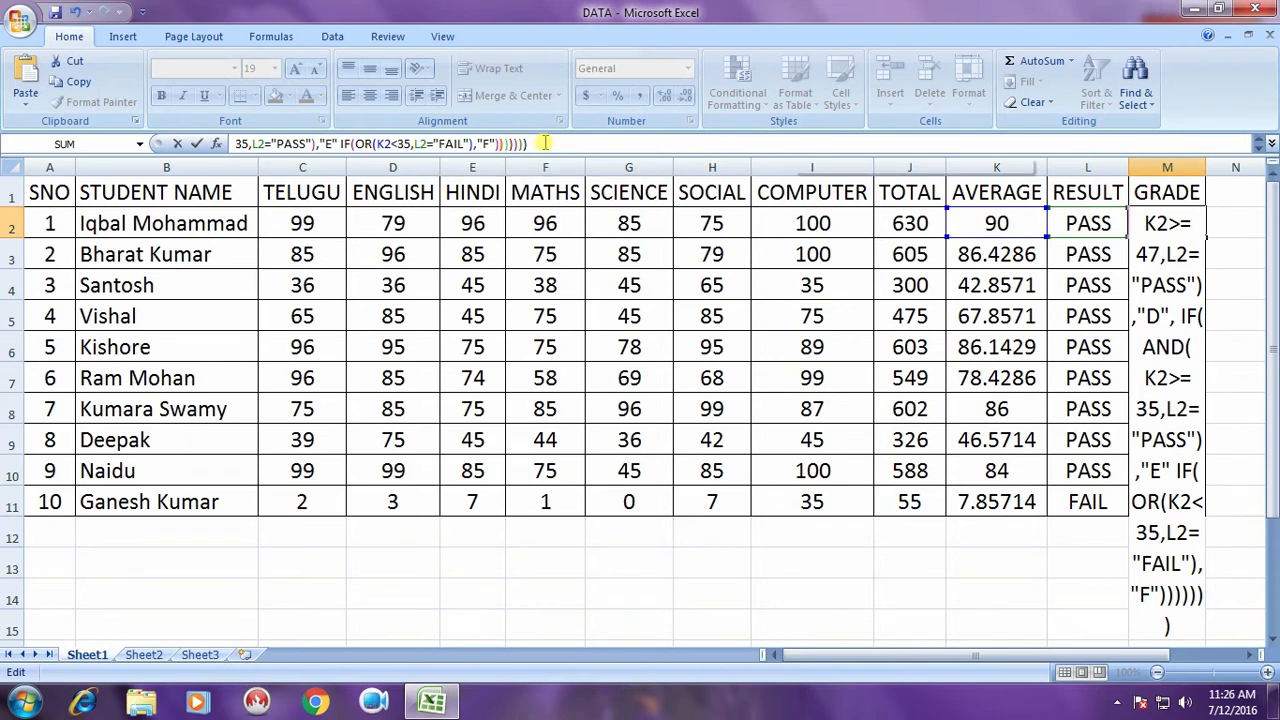
{"action": "key", "text": "Left"}
{"action": "key", "text": "Left"}
{"action": "key", "text": "Left"}
{"action": "key", "text": "Left"}
{"action": "key", "text": "Left"}
{"action": "key", "text": "Left"}
{"action": "key", "text": "Left"}
{"action": "key", "text": "Left"}
{"action": "key", "text": "Left"}
{"action": "key", "text": "Left"}
{"action": "key", "text": "Left"}
{"action": "key", "text": "Left"}
{"action": "key", "text": "Left"}
{"action": "key", "text": "Left"}
{"action": "key", "text": "Left"}
{"action": "key", "text": "Left"}
{"action": "key", "text": "Left"}
{"action": "key", "text": "Left"}
{"action": "key", "text": "Left"}
{"action": "key", "text": "Left"}
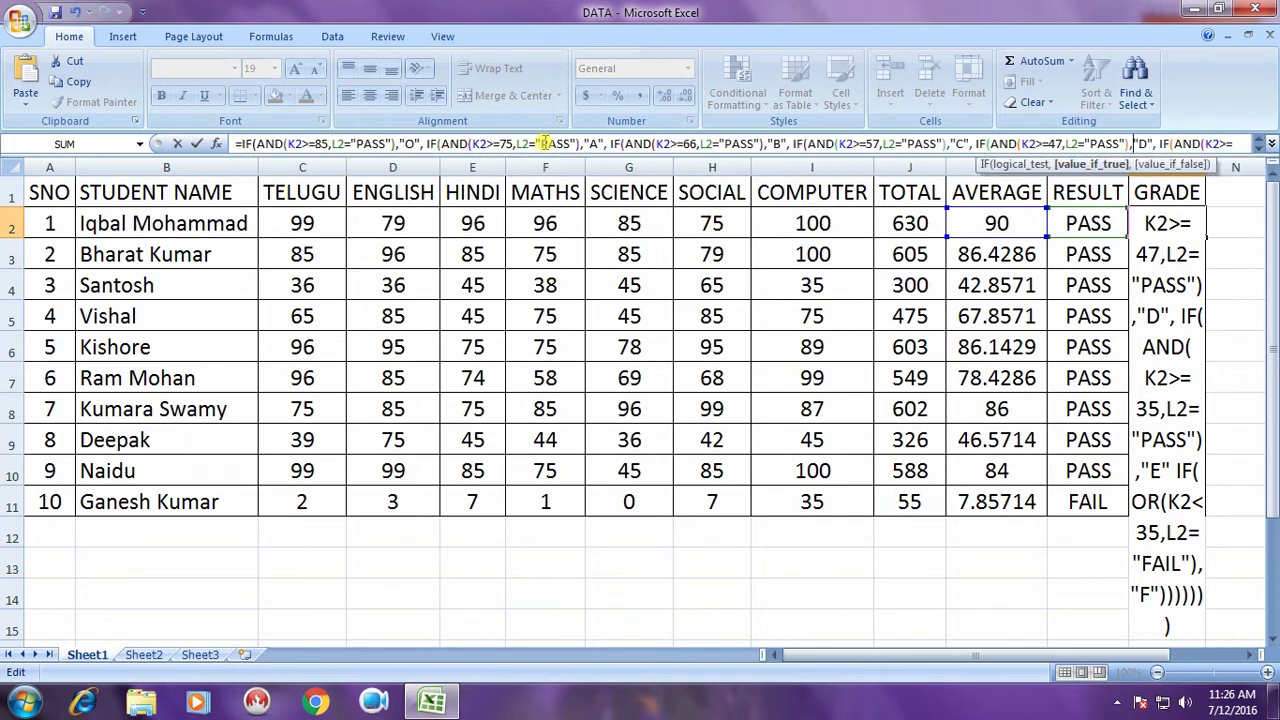
{"action": "key", "text": "Left"}
{"action": "key", "text": "Left"}
{"action": "key", "text": "Left"}
{"action": "key", "text": "Left"}
{"action": "key", "text": "Left"}
{"action": "key", "text": "Left"}
{"action": "key", "text": "Left"}
{"action": "key", "text": "Left"}
{"action": "key", "text": "Left"}
{"action": "key", "text": "Left"}
{"action": "key", "text": "Left"}
{"action": "key", "text": "Left"}
{"action": "key", "text": "Left"}
{"action": "key", "text": "Left"}
{"action": "key", "text": "Left"}
{"action": "key", "text": "Left"}
{"action": "key", "text": "Left"}
{"action": "key", "text": "Left"}
{"action": "key", "text": "Left"}
{"action": "key", "text": "Left"}
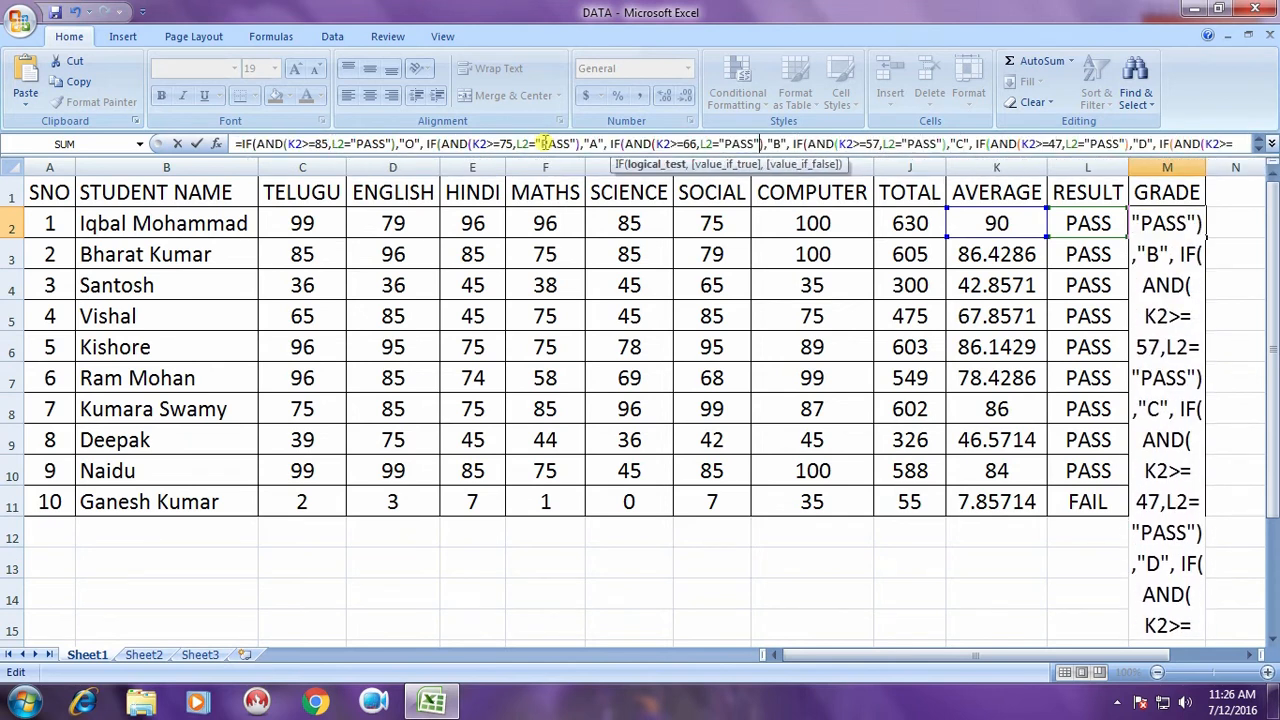
{"action": "key", "text": "Left"}
{"action": "key", "text": "Left"}
{"action": "key", "text": "Left"}
{"action": "key", "text": "Left"}
{"action": "key", "text": "Left"}
{"action": "key", "text": "Left"}
{"action": "key", "text": "Left"}
{"action": "key", "text": "Left"}
{"action": "key", "text": "Left"}
{"action": "key", "text": "Left"}
{"action": "key", "text": "Left"}
{"action": "key", "text": "Left"}
{"action": "key", "text": "Left"}
{"action": "key", "text": "Left"}
{"action": "key", "text": "Left"}
{"action": "key", "text": "Left"}
{"action": "key", "text": "Left"}
{"action": "key", "text": "Left"}
{"action": "key", "text": "Left"}
{"action": "key", "text": "Left"}
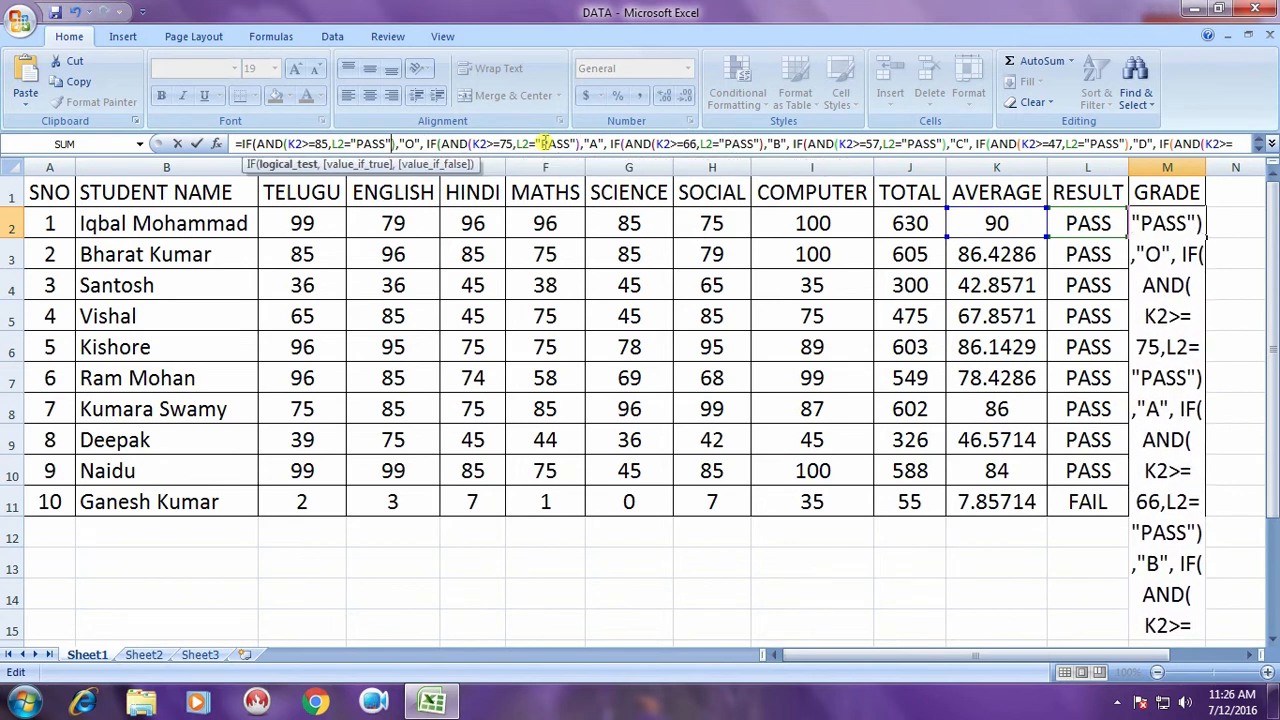
Check the syntax of the first IF in the M2 formula, from its AND test to the "O" value.
{"action": "key", "text": "Right"}
{"action": "key", "text": "Right"}
{"action": "key", "text": "Right"}
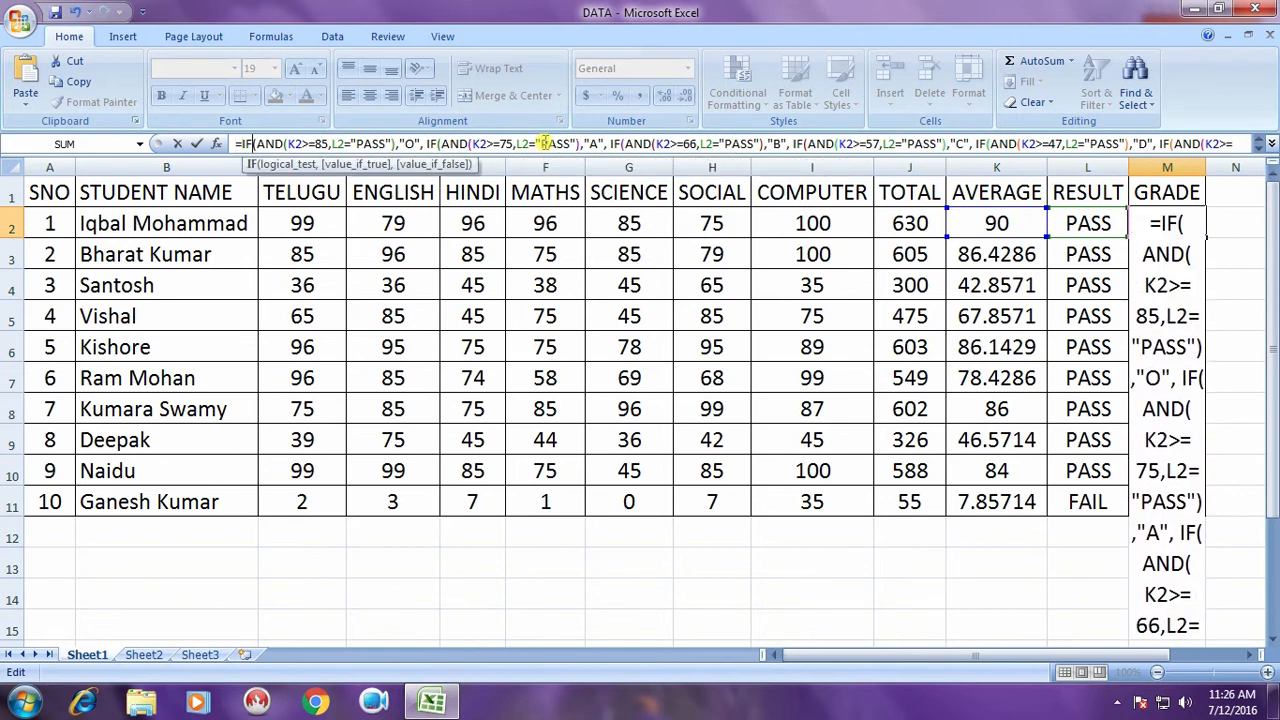
{"action": "key", "text": "Right"}
{"action": "key", "text": "Right"}
{"action": "key", "text": "Right"}
{"action": "key", "text": "Right"}
{"action": "key", "text": "Right"}
{"action": "key", "text": "Right"}
{"action": "key", "text": "Right"}
{"action": "key", "text": "Right"}
{"action": "key", "text": "Right"}
{"action": "key", "text": "Right"}
{"action": "key", "text": "Right"}
{"action": "key", "text": "Right"}
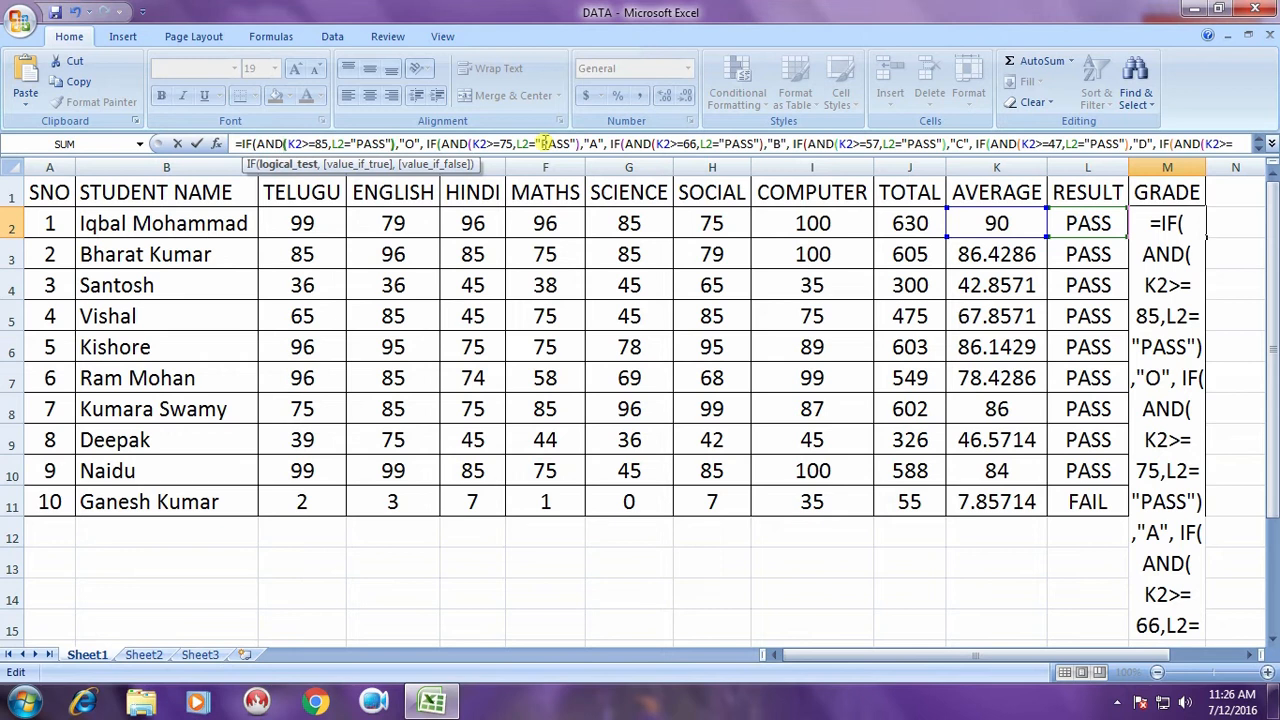
{"action": "key", "text": "Right"}
{"action": "key", "text": "Right"}
{"action": "key", "text": "Right"}
{"action": "key", "text": "Right"}
{"action": "key", "text": "Right"}
{"action": "key", "text": "Right"}
{"action": "key", "text": "Right"}
{"action": "key", "text": "Right"}
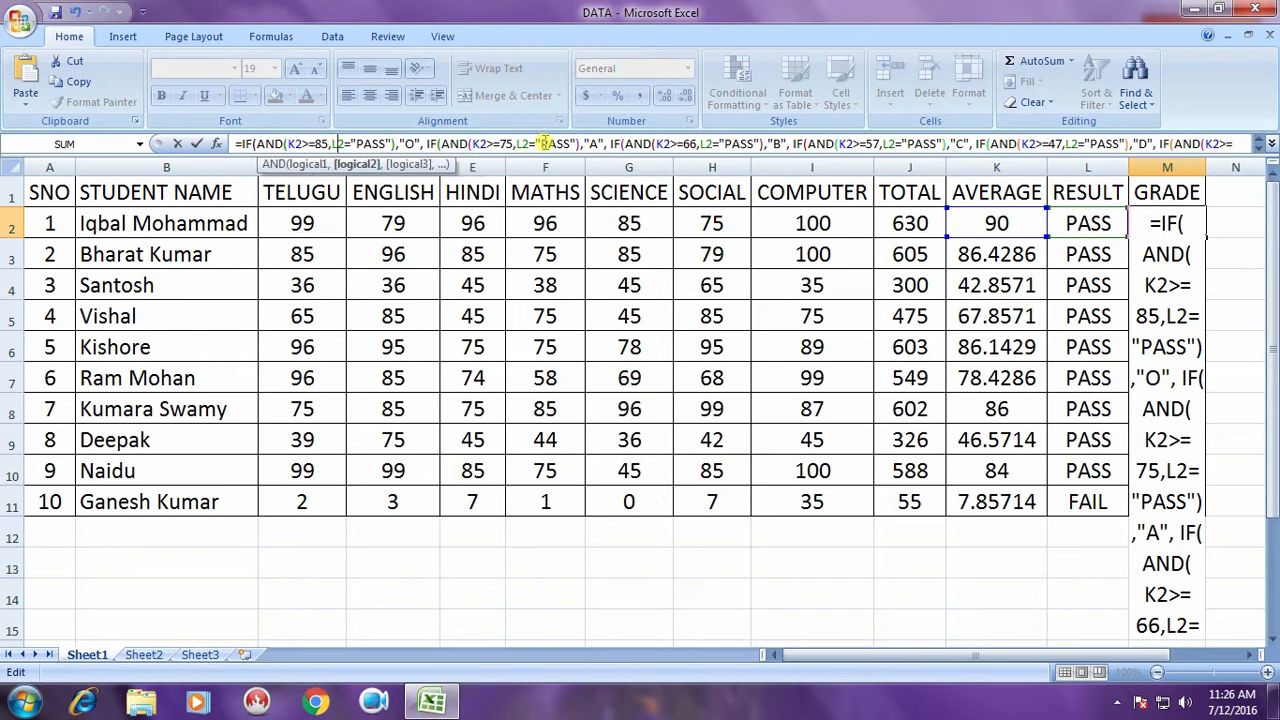
{"action": "key", "text": "Right"}
{"action": "key", "text": "Right"}
{"action": "key", "text": "Right"}
{"action": "key", "text": "Right"}
{"action": "key", "text": "Right"}
{"action": "key", "text": "Right"}
{"action": "key", "text": "Right"}
{"action": "key", "text": "Right"}
{"action": "key", "text": "Right"}
{"action": "key", "text": "Right"}
{"action": "key", "text": "Right"}
{"action": "key", "text": "Right"}
{"action": "key", "text": "Right"}
{"action": "key", "text": "Right"}
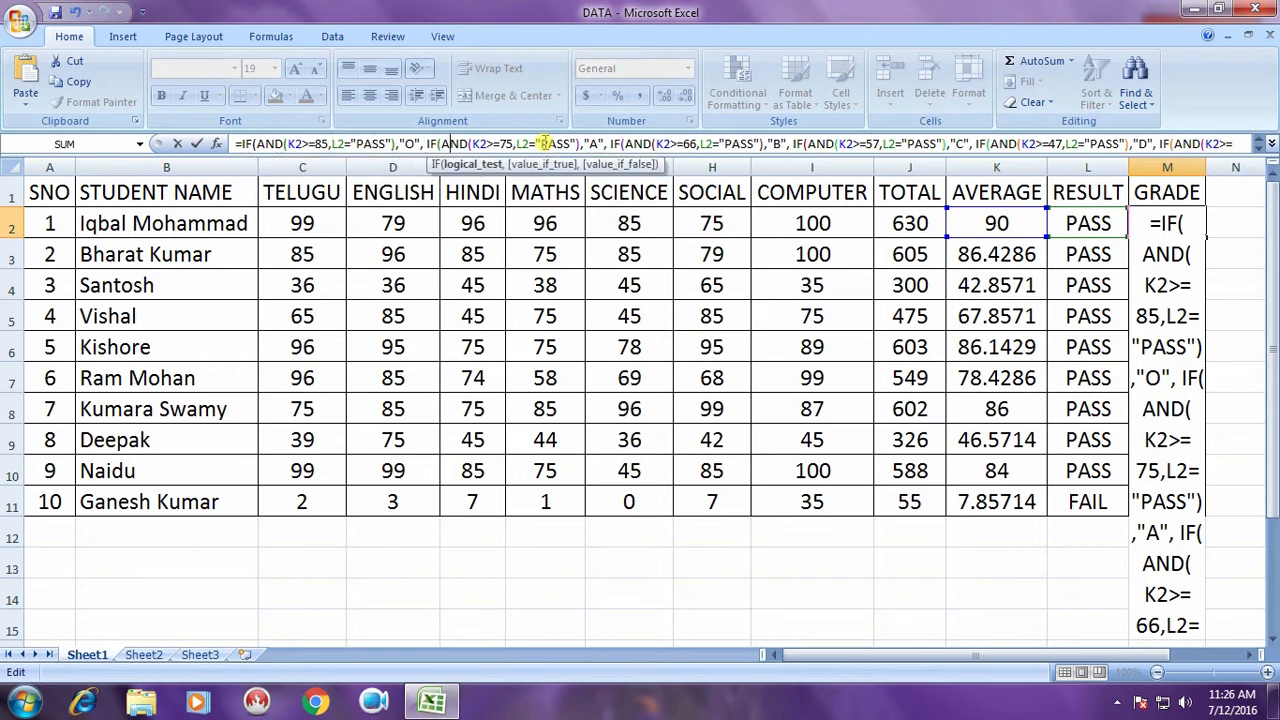
Check the syntax of the second IF in the M2 formula, from its K2>=75 test to the "A" value.
{"action": "key", "text": "Right"}
{"action": "key", "text": "Right"}
{"action": "key", "text": "Right"}
{"action": "key", "text": "Right"}
{"action": "key", "text": "Right"}
{"action": "key", "text": "Right"}
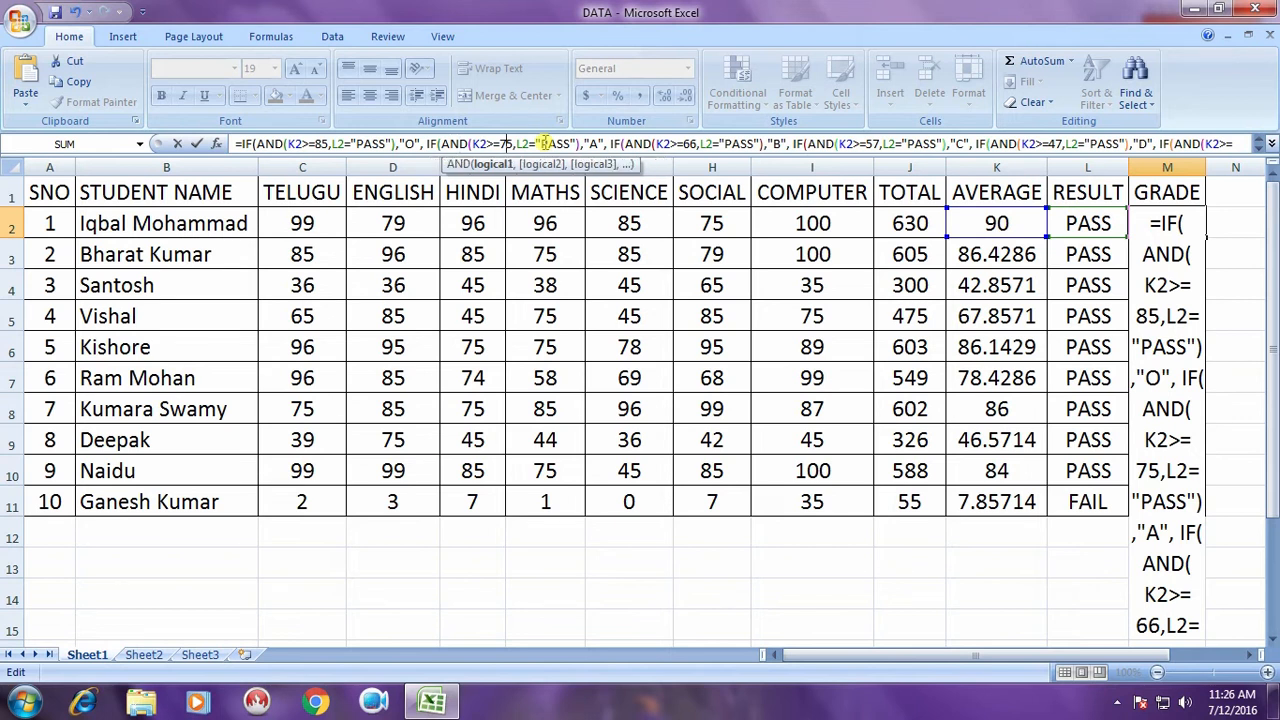
{"action": "key", "text": "Right"}
{"action": "key", "text": "Right"}
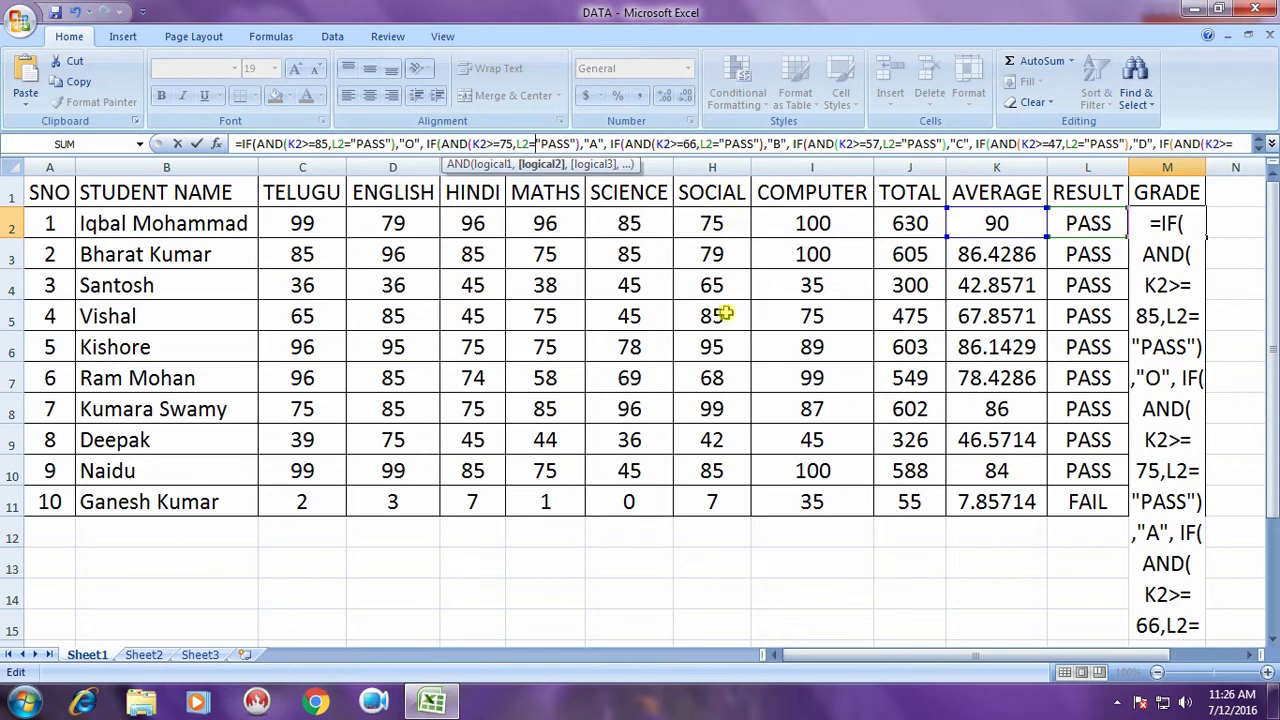
{"action": "key", "text": "Right"}
{"action": "key", "text": "Right"}
{"action": "key", "text": "Right"}
{"action": "key", "text": "Right"}
{"action": "key", "text": "Right"}
{"action": "key", "text": "Right"}
{"action": "key", "text": "Right"}
{"action": "key", "text": "Right"}
{"action": "key", "text": "Right"}
{"action": "key", "text": "Right"}
{"action": "key", "text": "Right"}
{"action": "key", "text": "Right"}
{"action": "key", "text": "Right"}
{"action": "key", "text": "Right"}
Check the syntax of the third IF in the M2 formula, from its K2>=66 test to the "B" value.
{"action": "key", "text": "Right"}
{"action": "key", "text": "Right"}
{"action": "key", "text": "Right"}
{"action": "key", "text": "Right"}
{"action": "key", "text": "Right"}
{"action": "key", "text": "Right"}
{"action": "key", "text": "Right"}
{"action": "key", "text": "Right"}
{"action": "key", "text": "Right"}
{"action": "key", "text": "Right"}
{"action": "key", "text": "Right"}
{"action": "key", "text": "Right"}
{"action": "key", "text": "Right"}
{"action": "key", "text": "Right"}
{"action": "key", "text": "Right"}
{"action": "key", "text": "Right"}
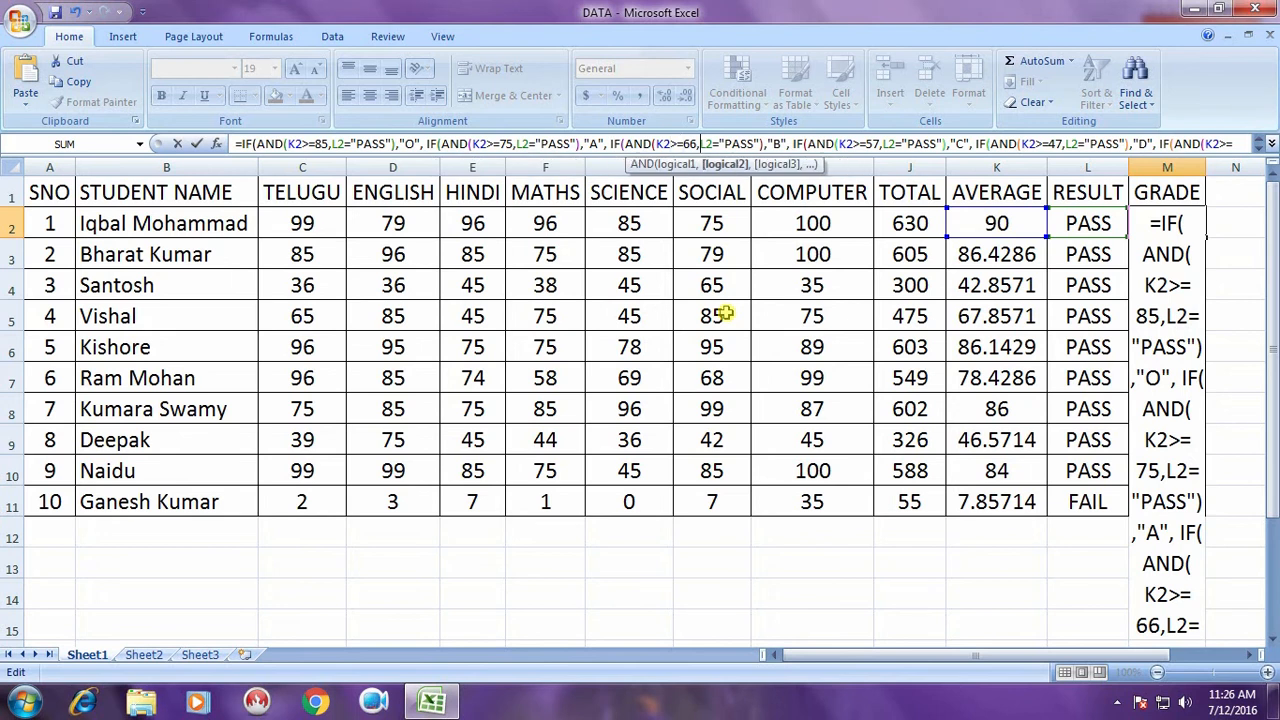
{"action": "key", "text": "Right"}
{"action": "key", "text": "Right"}
{"action": "key", "text": "Right"}
{"action": "key", "text": "Right"}
{"action": "key", "text": "Right"}
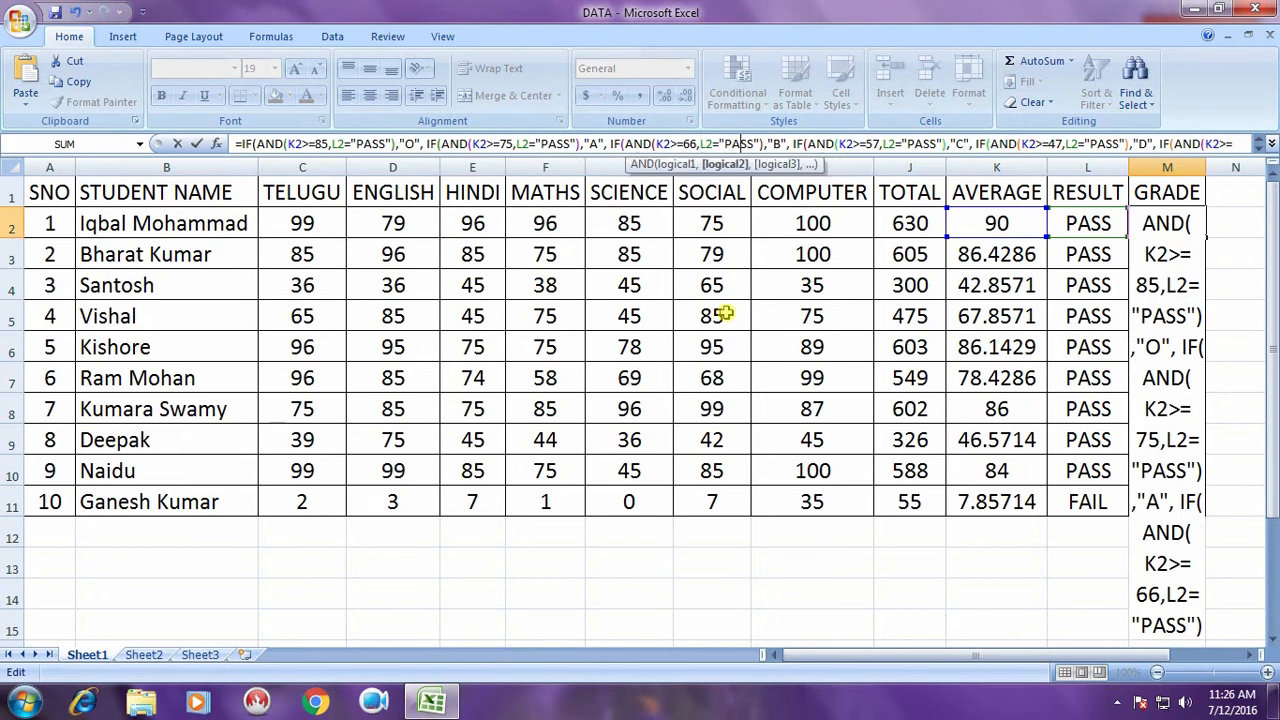
{"action": "key", "text": "Right"}
{"action": "key", "text": "Right"}
{"action": "key", "text": "Right"}
{"action": "key", "text": "Right"}
{"action": "key", "text": "Right"}
{"action": "key", "text": "Right"}
{"action": "key", "text": "Right"}
{"action": "key", "text": "Right"}
{"action": "key", "text": "Right"}
{"action": "key", "text": "Right"}
Check the syntax of the fourth IF in the M2 formula, from its K2>=57 test to the "C" value.
{"action": "key", "text": "Right"}
{"action": "key", "text": "Right"}
{"action": "key", "text": "Right"}
{"action": "key", "text": "Right"}
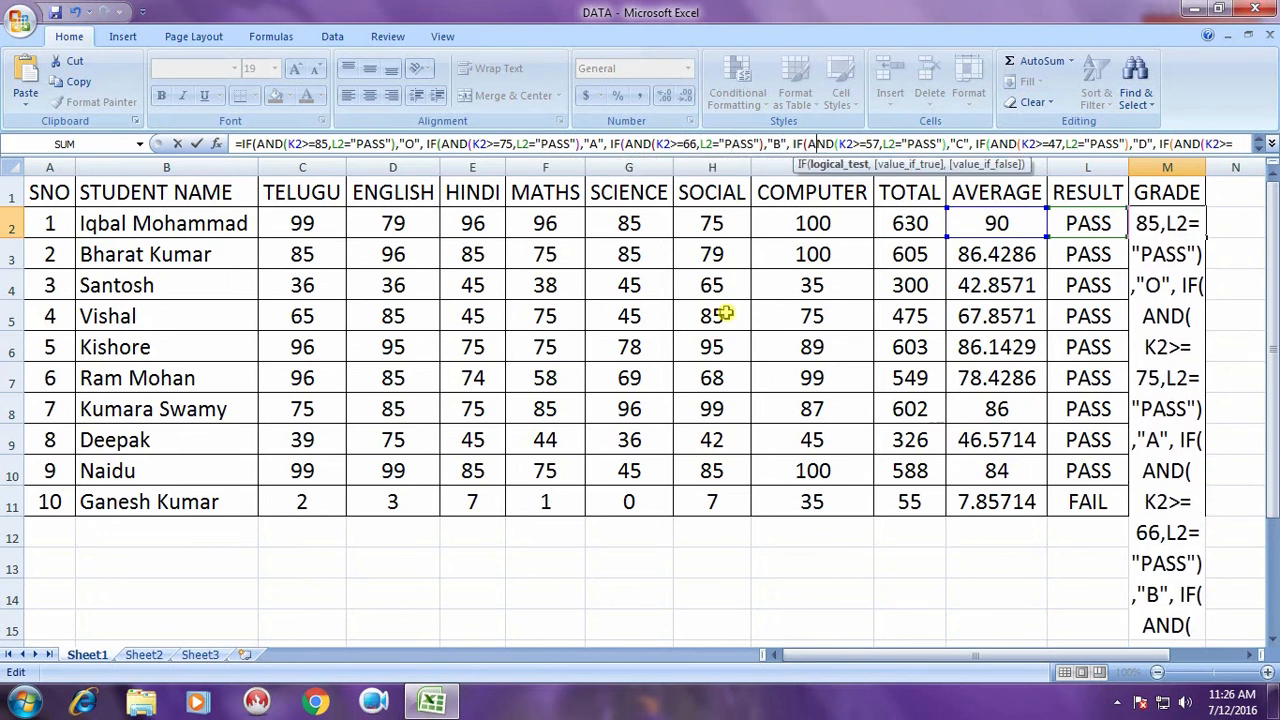
{"action": "key", "text": "Right"}
{"action": "key", "text": "Right"}
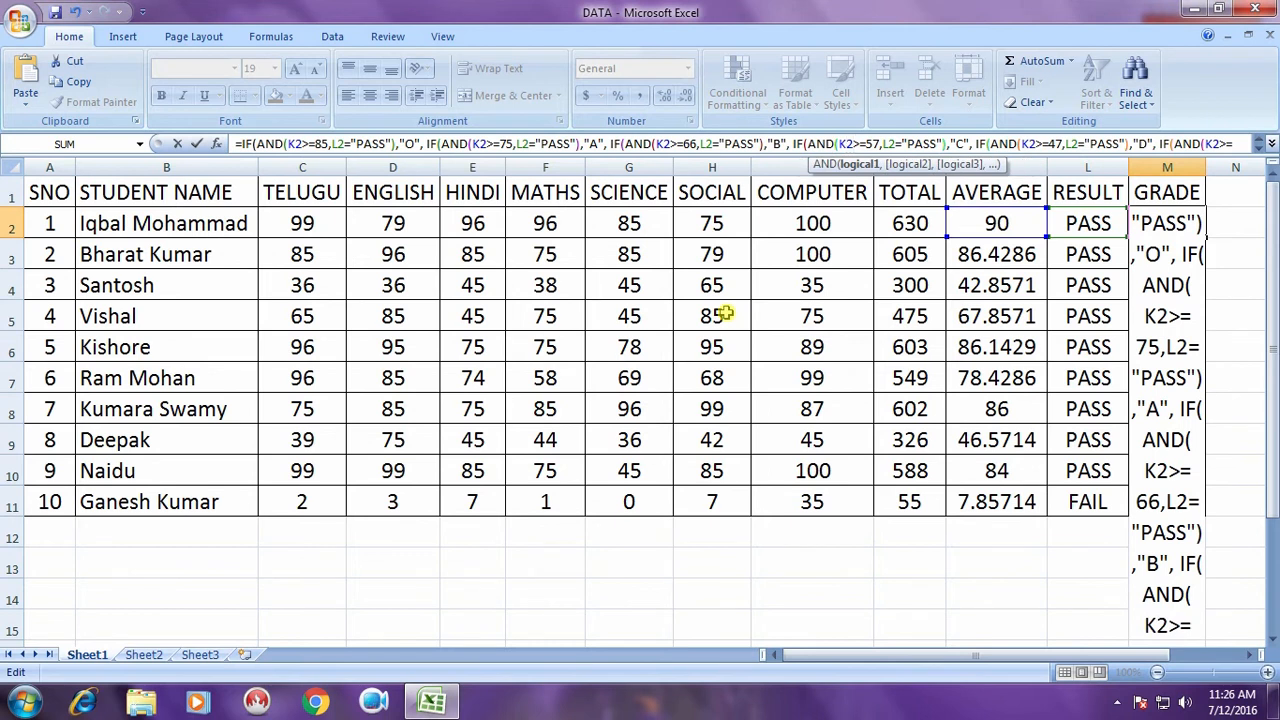
{"action": "key", "text": "Right"}
{"action": "key", "text": "Right"}
{"action": "key", "text": "Right"}
{"action": "key", "text": "Right"}
{"action": "key", "text": "Right"}
{"action": "key", "text": "Right"}
{"action": "key", "text": "Right"}
{"action": "key", "text": "Right"}
{"action": "key", "text": "Right"}
{"action": "key", "text": "Right"}
{"action": "key", "text": "Right"}
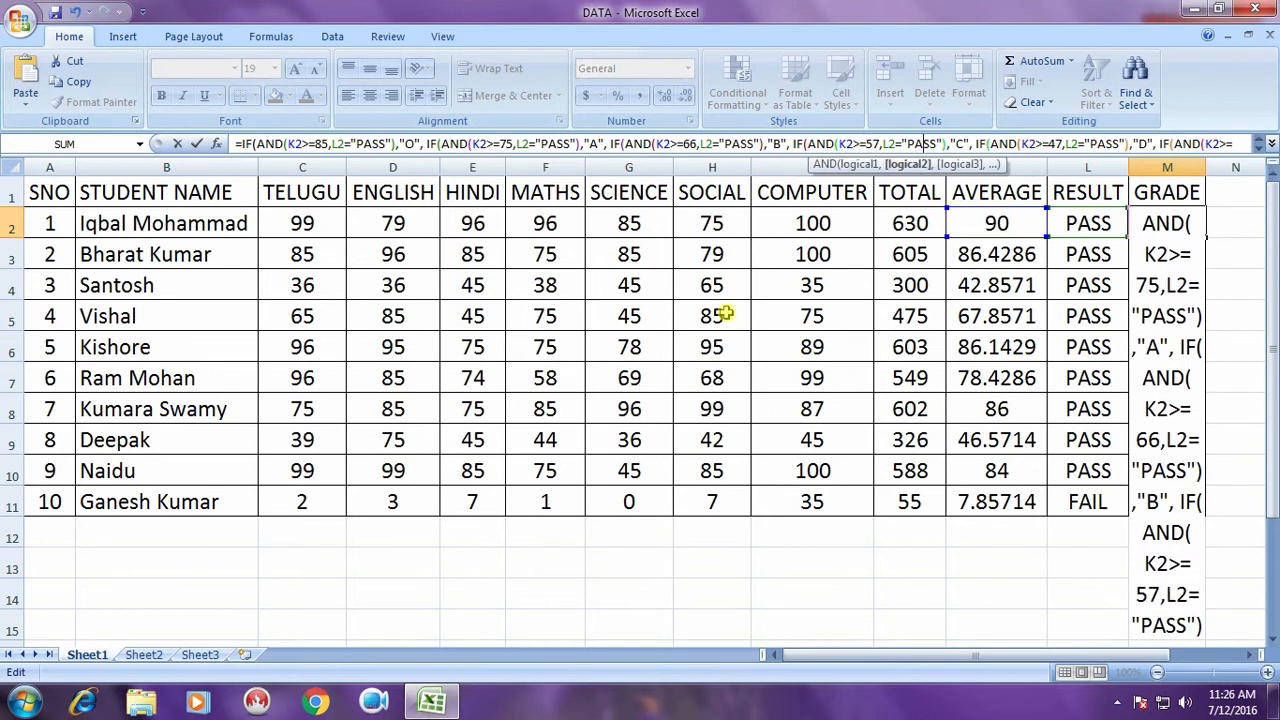
{"action": "key", "text": "Right"}
{"action": "key", "text": "Right"}
{"action": "key", "text": "Right"}
{"action": "key", "text": "Right"}
{"action": "key", "text": "Right"}
{"action": "key", "text": "Right"}
{"action": "key", "text": "Right"}
{"action": "key", "text": "Right"}
{"action": "key", "text": "Right"}
{"action": "key", "text": "Right"}
Check the syntax of the fifth IF in the M2 formula, from its K2>=47 test to the "D" value.
{"action": "key", "text": "Right"}
{"action": "key", "text": "Right"}
{"action": "key", "text": "Right"}
{"action": "key", "text": "Right"}
{"action": "key", "text": "Right"}
{"action": "key", "text": "Right"}
{"action": "key", "text": "Right"}
{"action": "key", "text": "Right"}
{"action": "key", "text": "Right"}
{"action": "key", "text": "Right"}
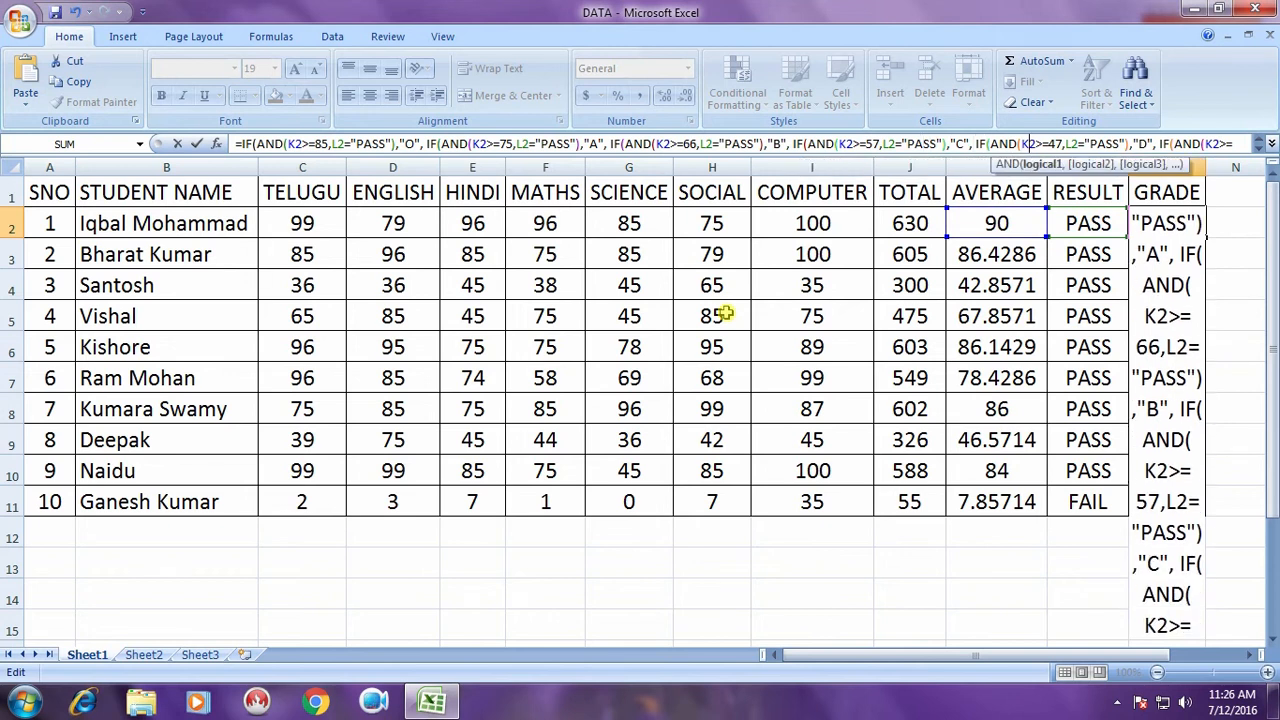
{"action": "key", "text": "Right"}
{"action": "key", "text": "Right"}
{"action": "key", "text": "Right"}
{"action": "key", "text": "Right"}
{"action": "key", "text": "Right"}
{"action": "key", "text": "Right"}
{"action": "key", "text": "Right"}
{"action": "key", "text": "Right"}
{"action": "key", "text": "Right"}
{"action": "key", "text": "Right"}
{"action": "key", "text": "Right"}
{"action": "key", "text": "Right"}
{"action": "key", "text": "Right"}
{"action": "key", "text": "Right"}
Insert the missing comma after the "E" value of the K2>=35 IF in the M2 formula.
{"action": "key", "text": "Right"}
{"action": "key", "text": "Right"}
{"action": "key", "text": "Right"}
{"action": "key", "text": "Right"}
{"action": "key", "text": "Right"}
{"action": "key", "text": "Right"}
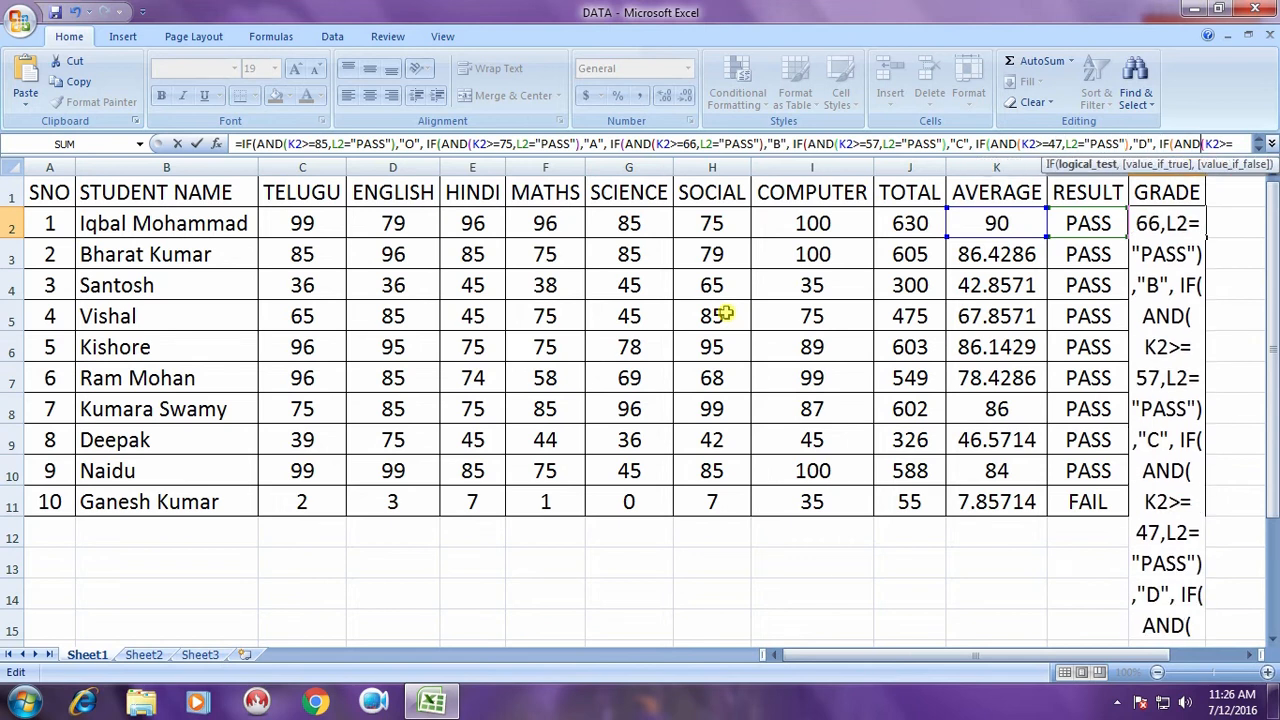
{"action": "key", "text": "Right"}
{"action": "key", "text": "Right"}
{"action": "key", "text": "Right"}
{"action": "key", "text": "Right"}
{"action": "key", "text": "Right"}
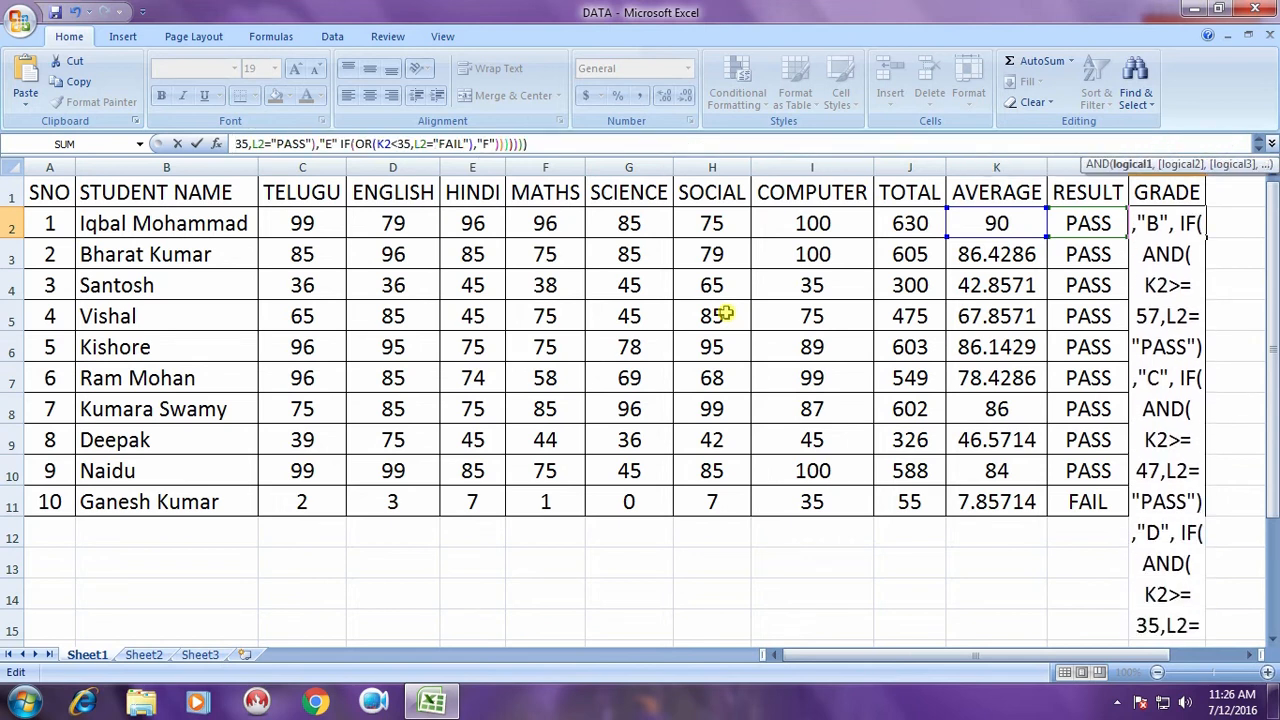
{"action": "key", "text": "Right"}
{"action": "key", "text": "Right"}
{"action": "key", "text": "Right"}
{"action": "key", "text": "Right"}
{"action": "key", "text": "Right"}
{"action": "key", "text": "Right"}
{"action": "key", "text": "Right"}
{"action": "key", "text": "Right"}
{"action": "key", "text": "Right"}
{"action": "key", "text": "Right"}
{"action": "key", "text": "Right"}
{"action": "key", "text": "Right"}
{"action": "key", "text": "Right"}
{"action": "key", "text": "Right"}
{"action": "key", "text": "Right"}
{"action": "key", "text": "Right"}
{"action": "key", "text": "Right"}
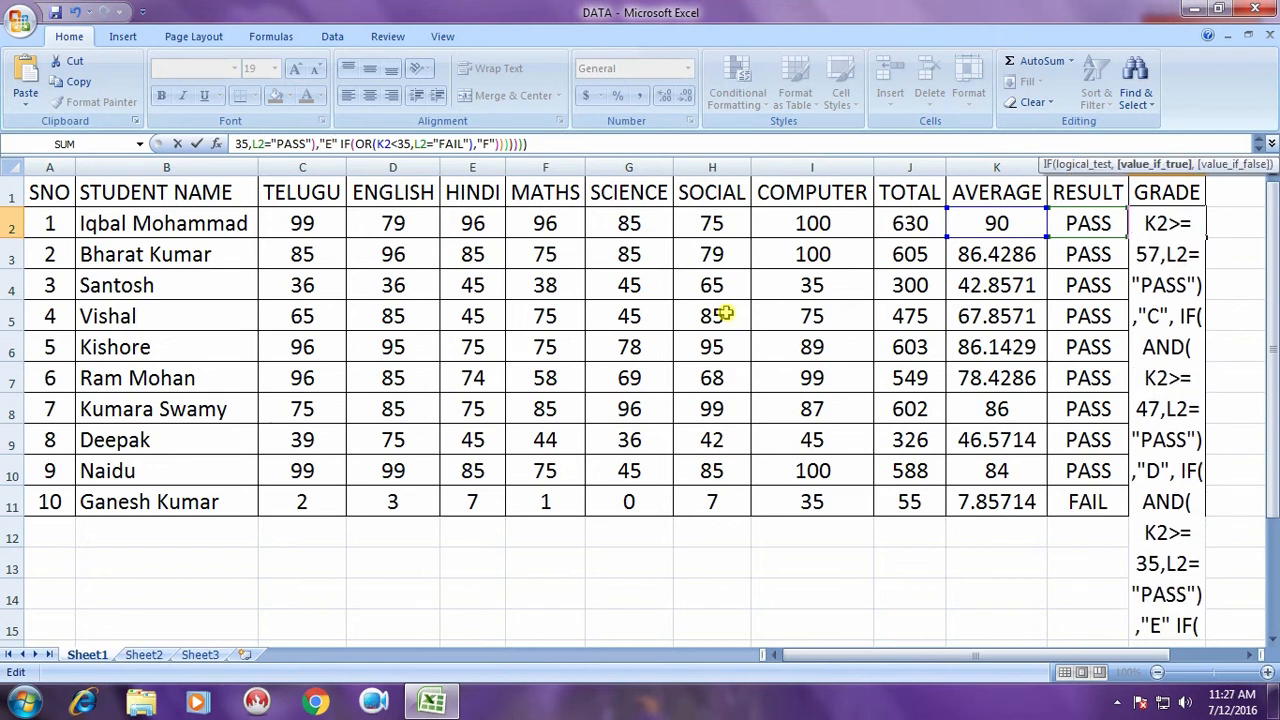
{"action": "type", "text": ","}
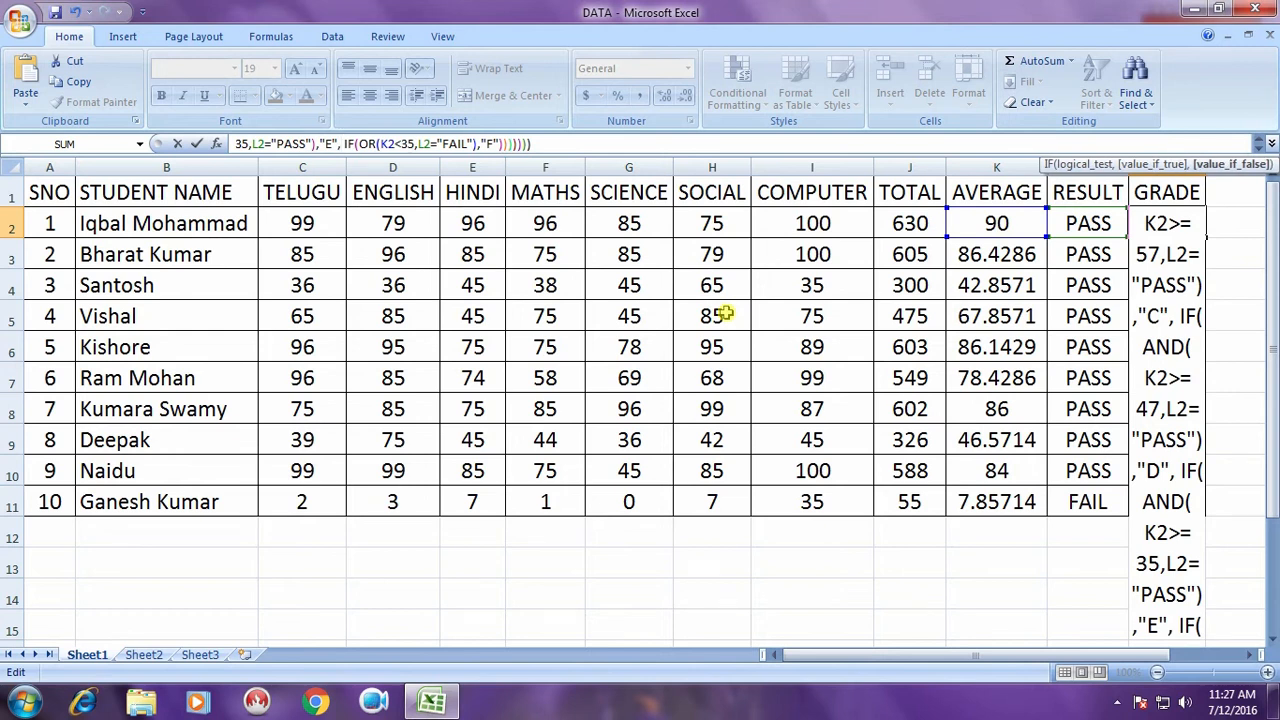
Review the final IF with its OR test through the closing parentheses and confirm the corrected grade formula in M2.
{"action": "key", "text": "Right"}
{"action": "key", "text": "Right"}
{"action": "key", "text": "Right"}
{"action": "key", "text": "Right"}
{"action": "key", "text": "Right"}
{"action": "key", "text": "Right"}
{"action": "key", "text": "Right"}
{"action": "key", "text": "Right"}
{"action": "key", "text": "Right"}
{"action": "key", "text": "Right"}
{"action": "key", "text": "Right"}
{"action": "key", "text": "Right"}
{"action": "key", "text": "Right"}
{"action": "key", "text": "Right"}
{"action": "key", "text": "Right"}
{"action": "key", "text": "Right"}
{"action": "key", "text": "Right"}
{"action": "key", "text": "Right"}
{"action": "key", "text": "Right"}
{"action": "key", "text": "Right"}
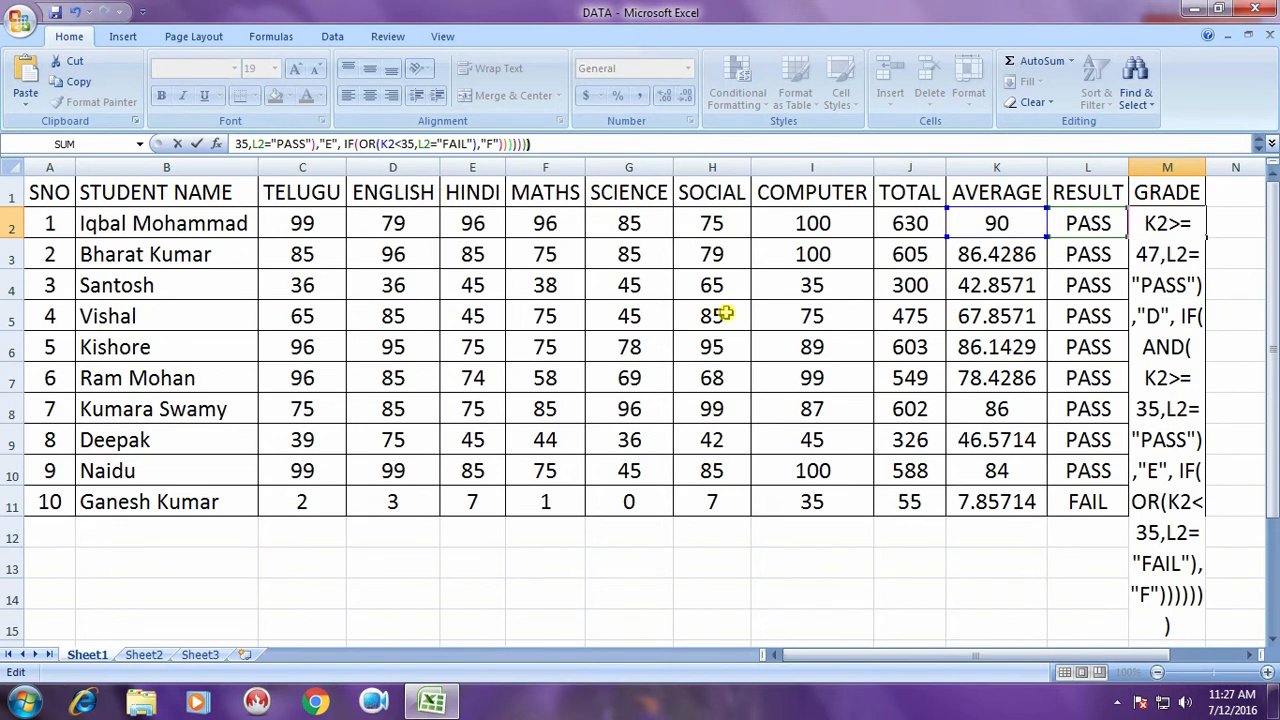
{"action": "key", "text": "Return"}
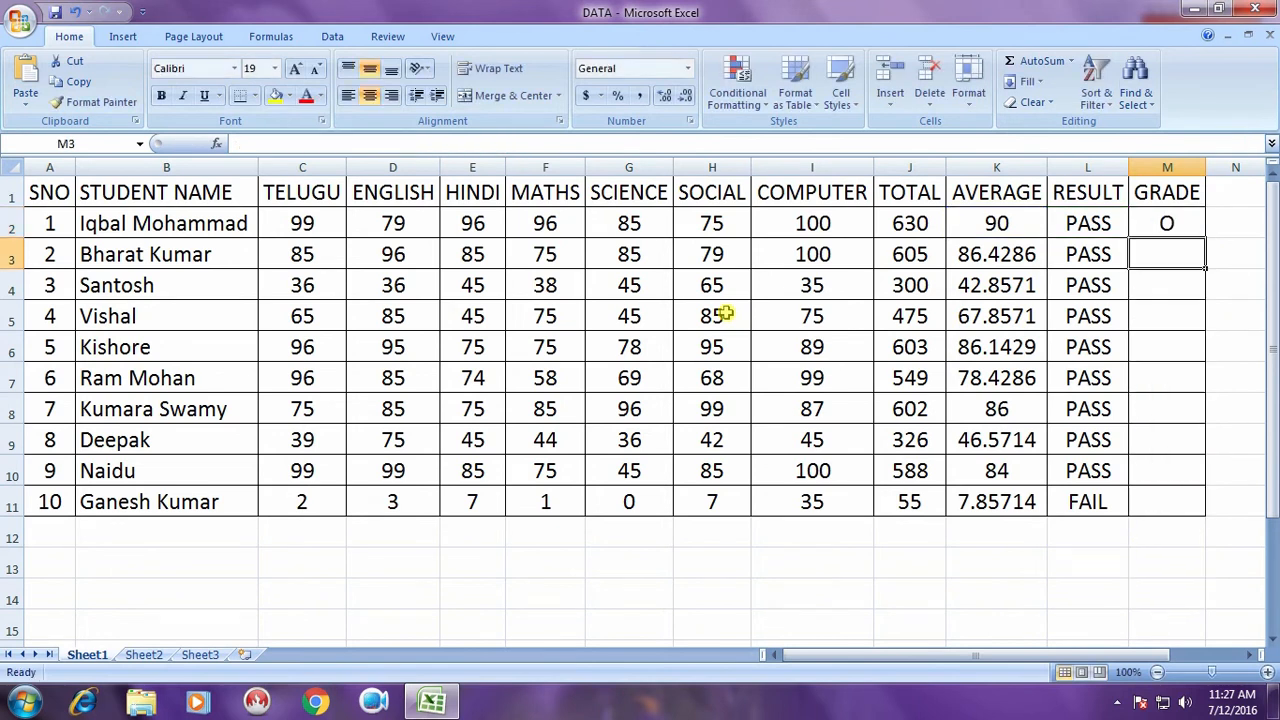
Copy the grade formula from M2 down through M11 for all remaining students.
{"action": "left_click", "coordinate": [1185, 220]}
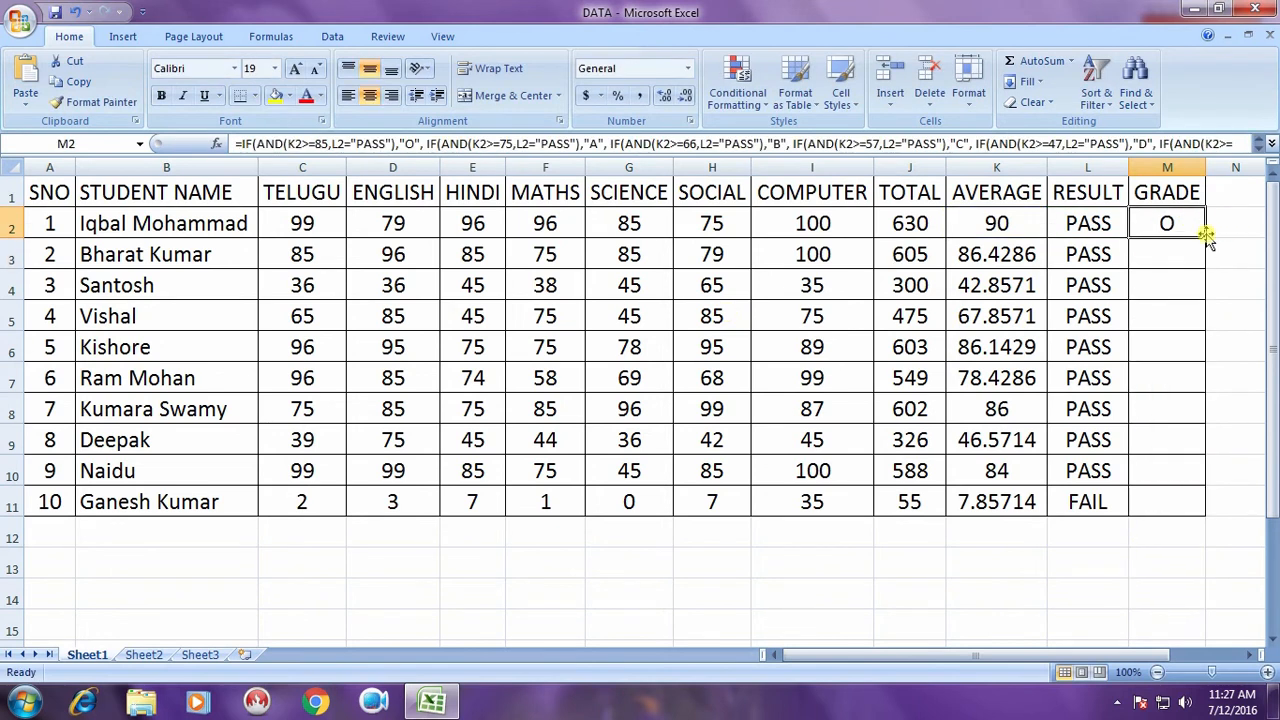
{"action": "left_click_drag", "start_coordinate": [1206, 238], "coordinate": [1203, 525]}
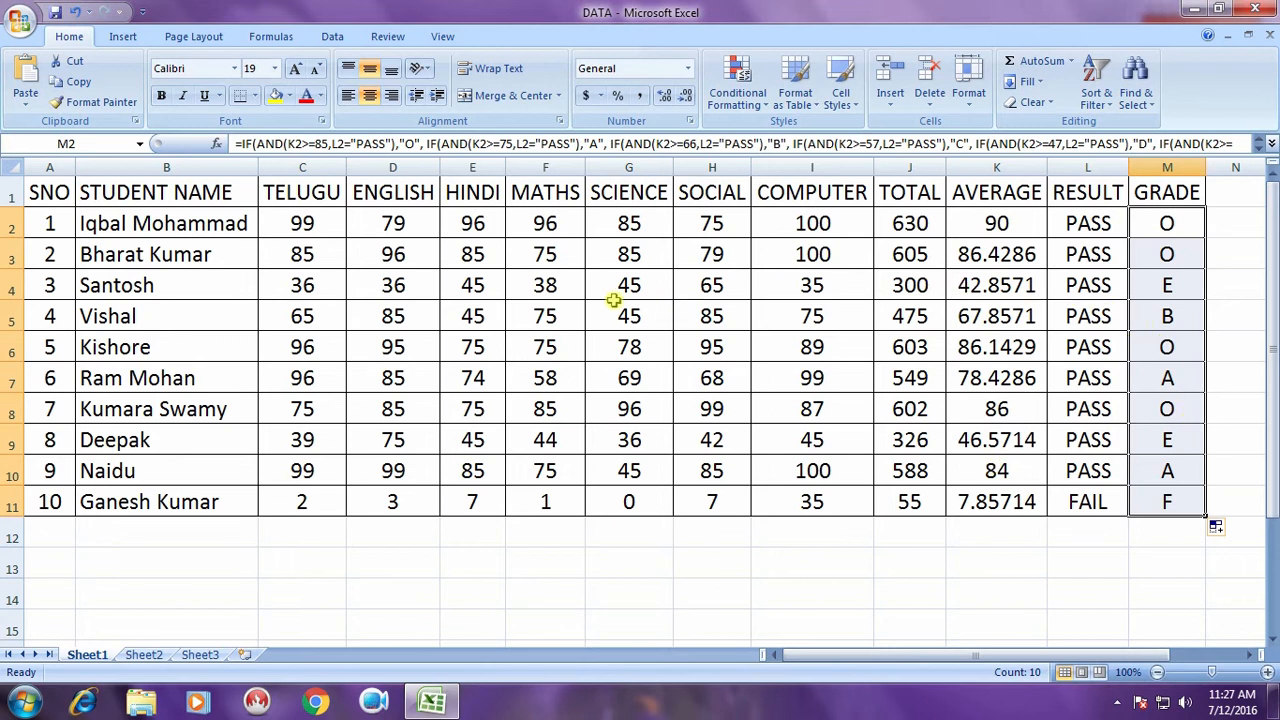
Set the maths mark of student number 3 in F4 to 80.
{"action": "left_click", "coordinate": [540, 285]}
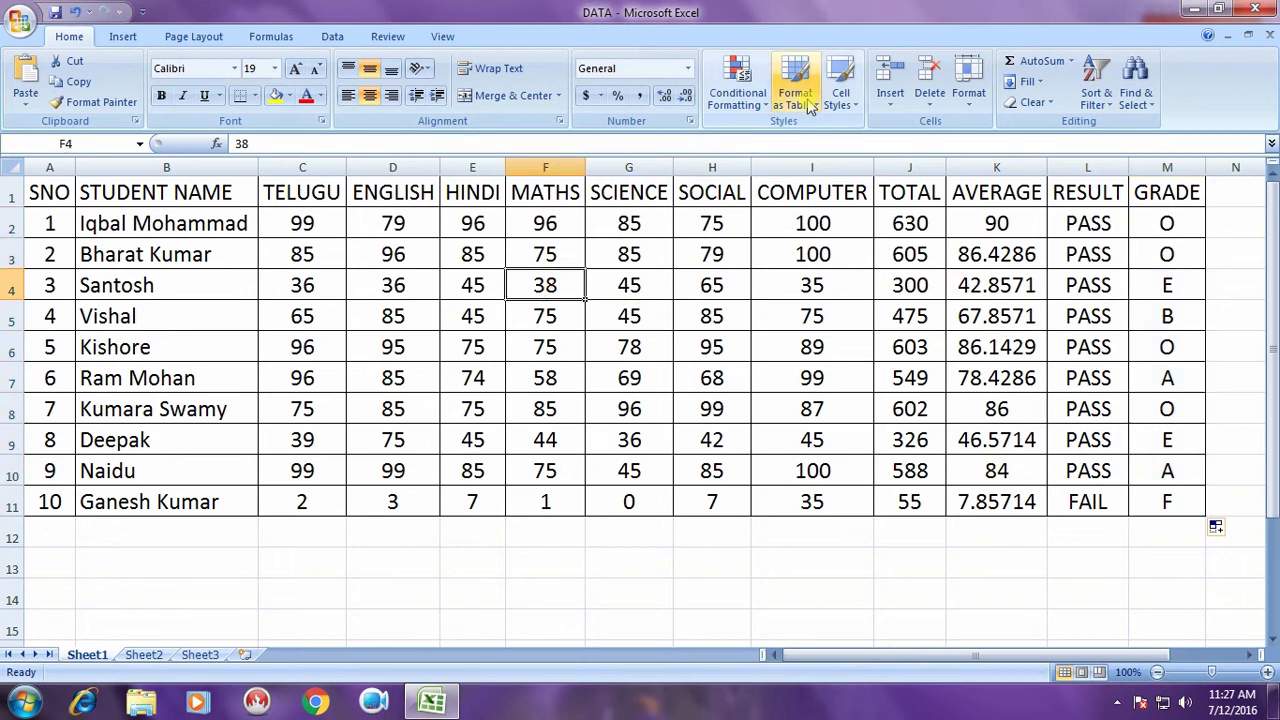
{"action": "type", "text": "80"}
{"action": "key", "text": "Return"}
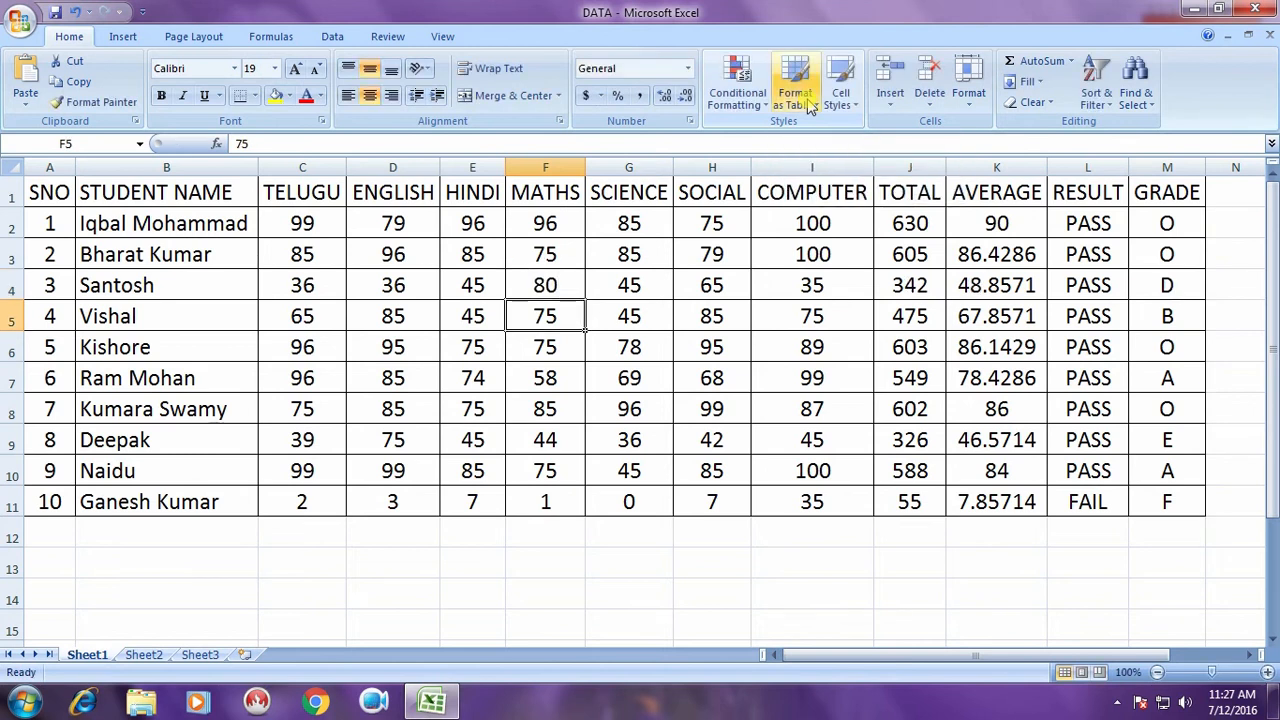
Set the maths mark of student number 3 in F4 to 60.
{"action": "key", "text": "Up"}
{"action": "type", "text": "60"}
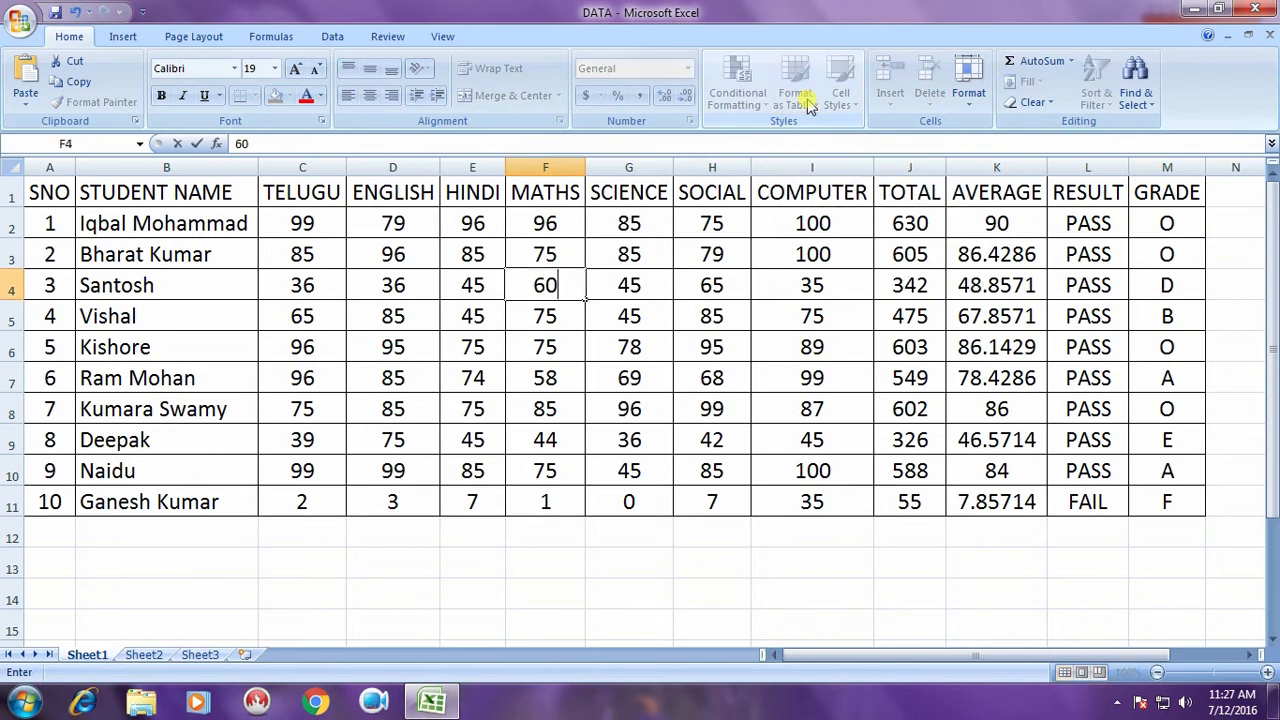
{"action": "key", "text": "Return"}
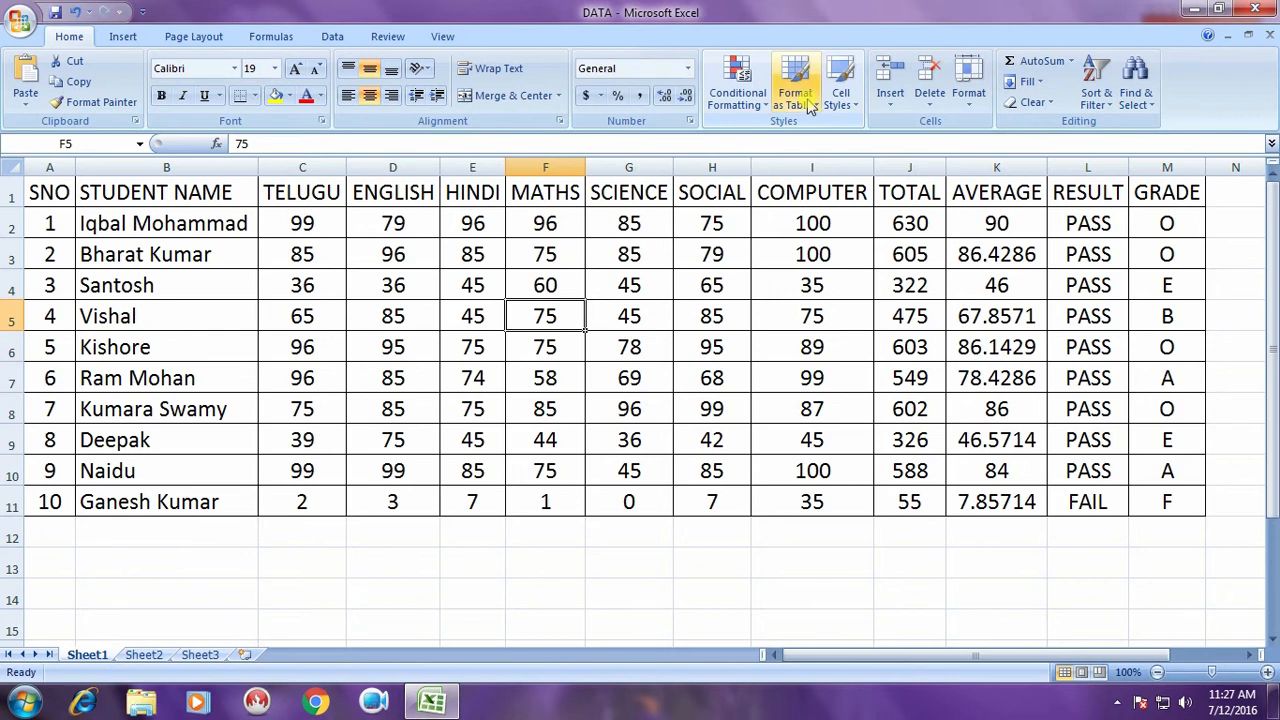
Set the maths, Hindi and English marks of student number 3 in F4, E4 and D4 to 80 each.
{"action": "key", "text": "Up"}
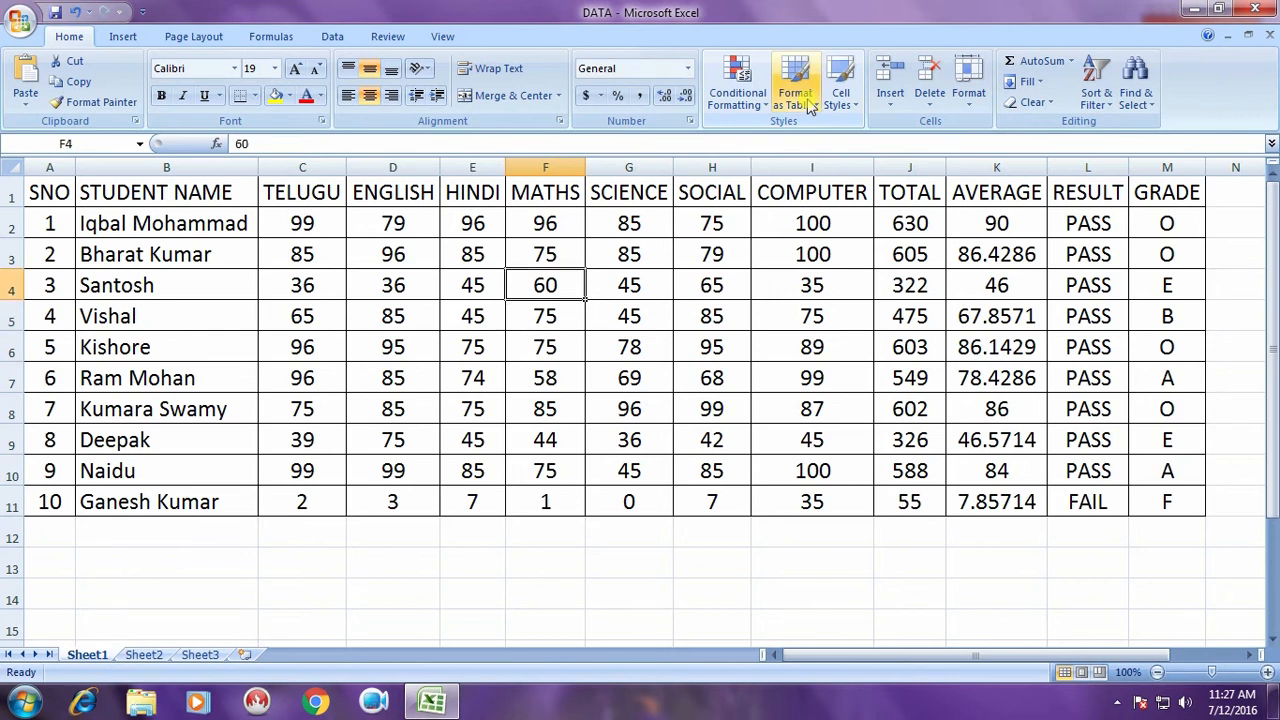
{"action": "type", "text": "80"}
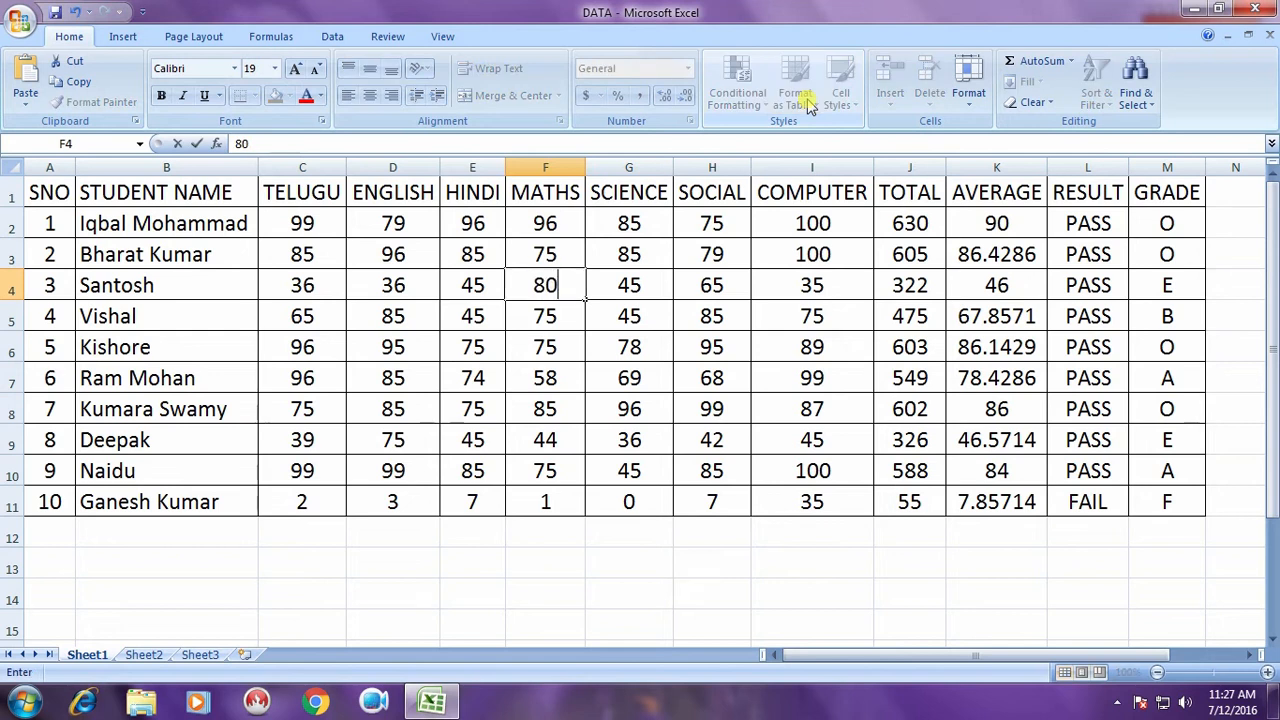
{"action": "key", "text": "Left"}
{"action": "type", "text": "80"}
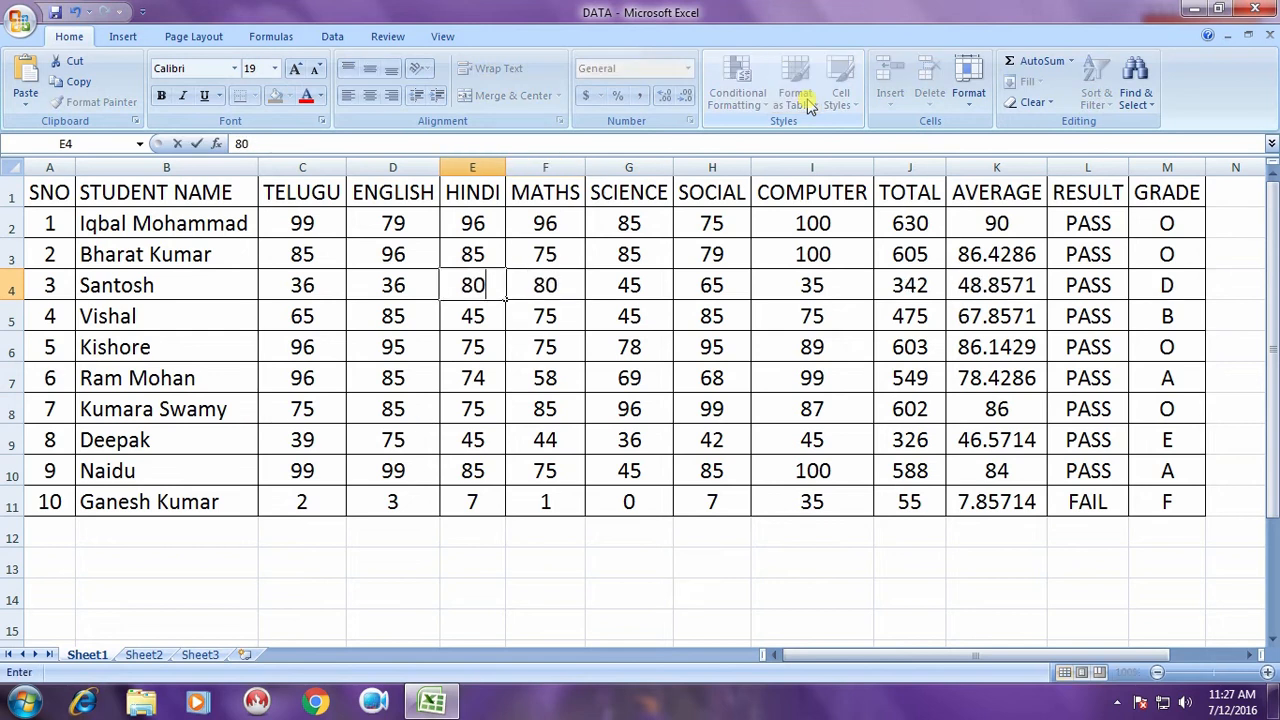
{"action": "key", "text": "Return"}
{"action": "key", "text": "Up"}
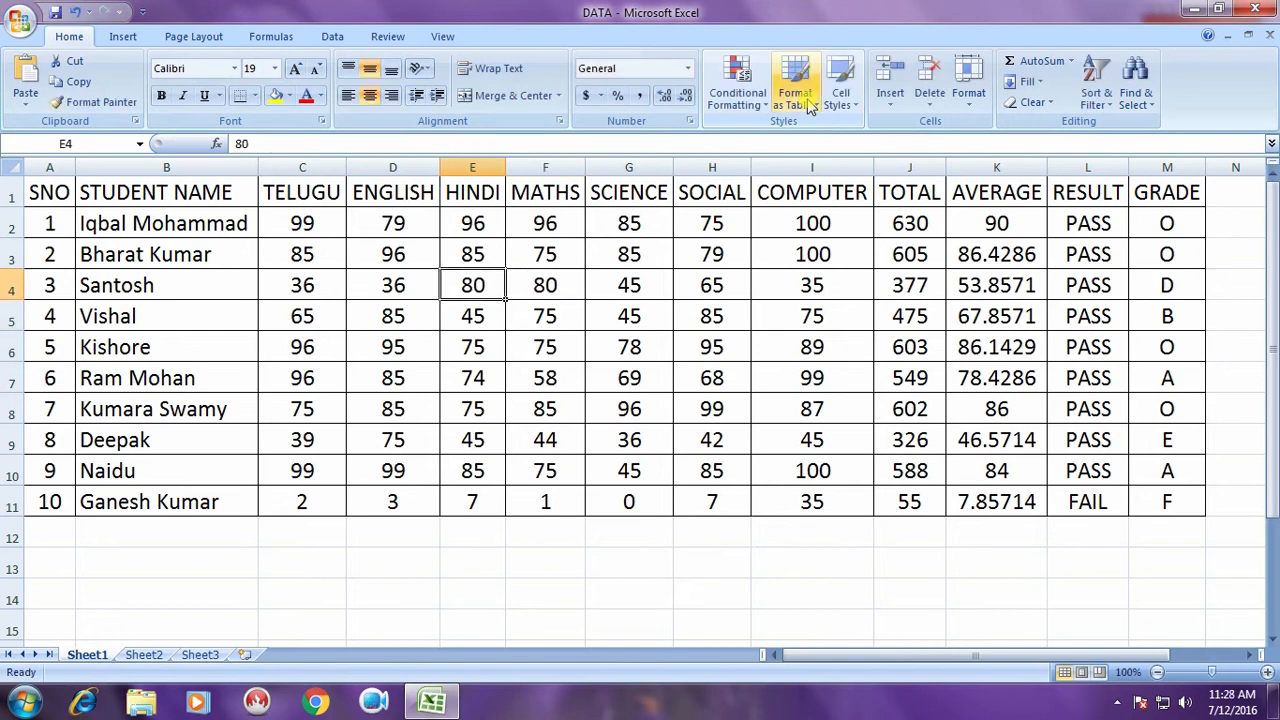
{"action": "key", "text": "Left"}
{"action": "type", "text": "80"}
{"action": "key", "text": "Return"}
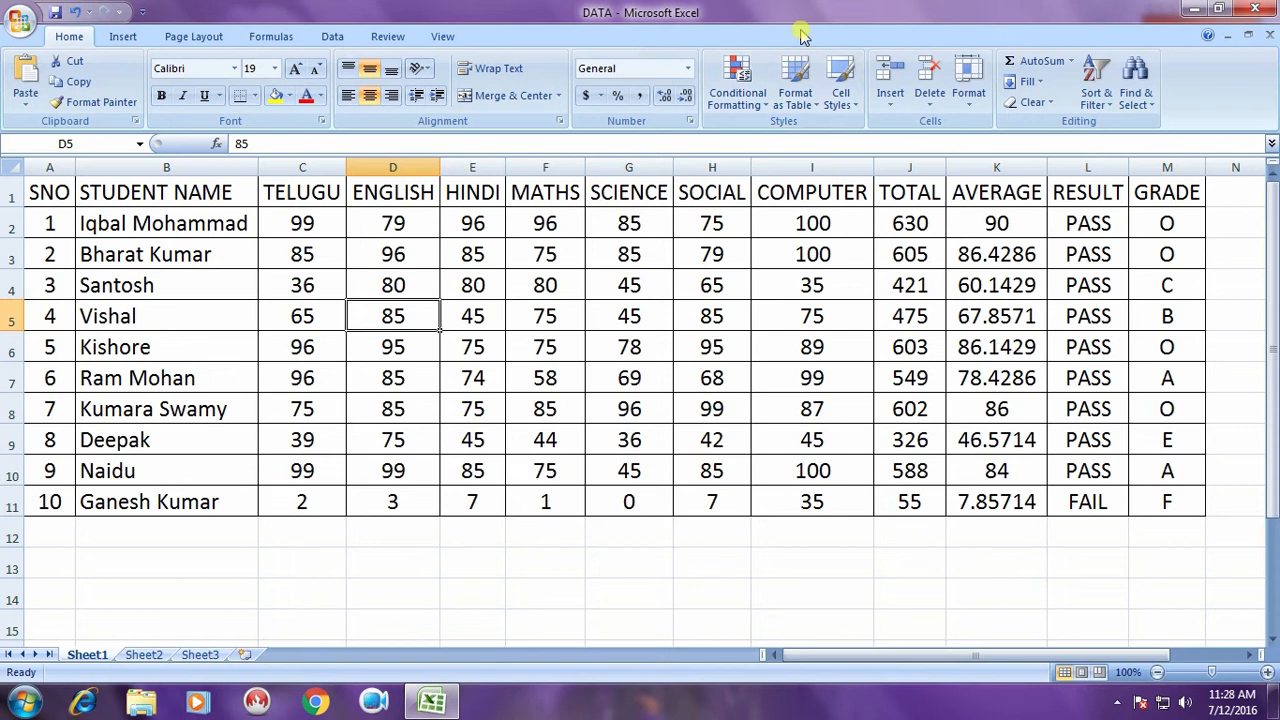
Set the social and science marks of student number 7 in H8 and G8 to 55 each.
{"action": "left_click", "coordinate": [710, 409]}
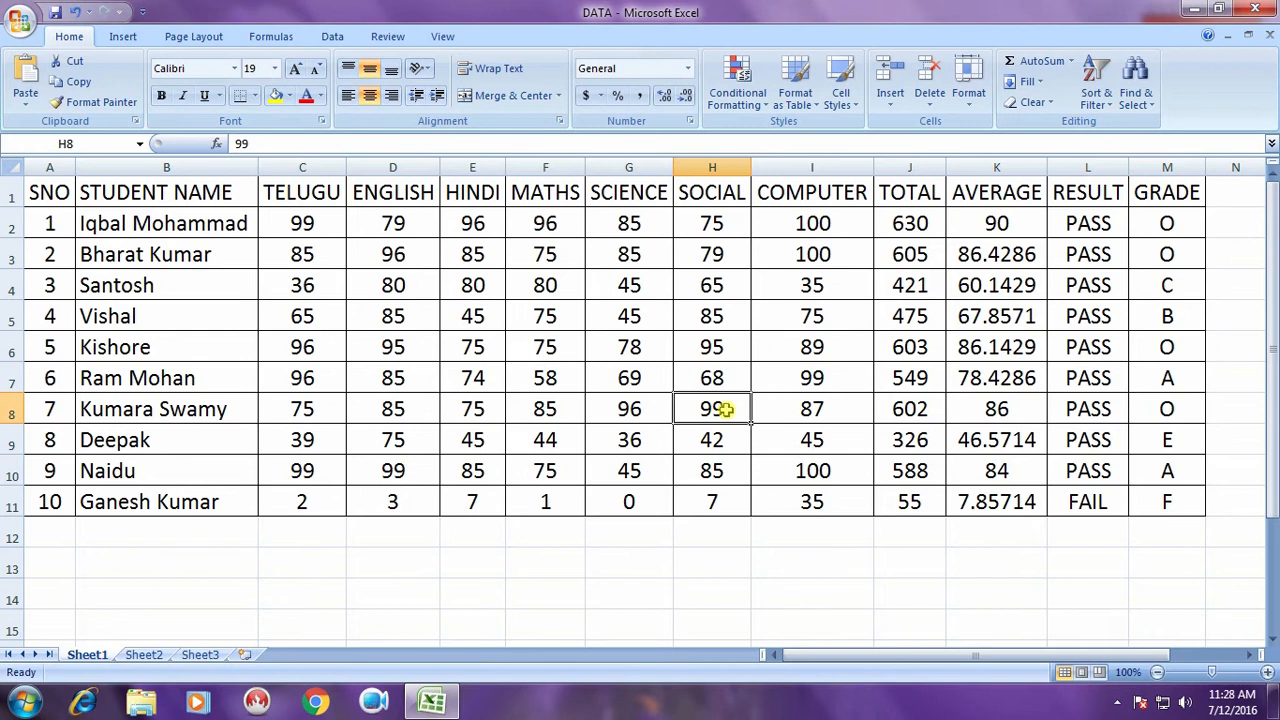
{"action": "type", "text": "55"}
{"action": "key", "text": "Return"}
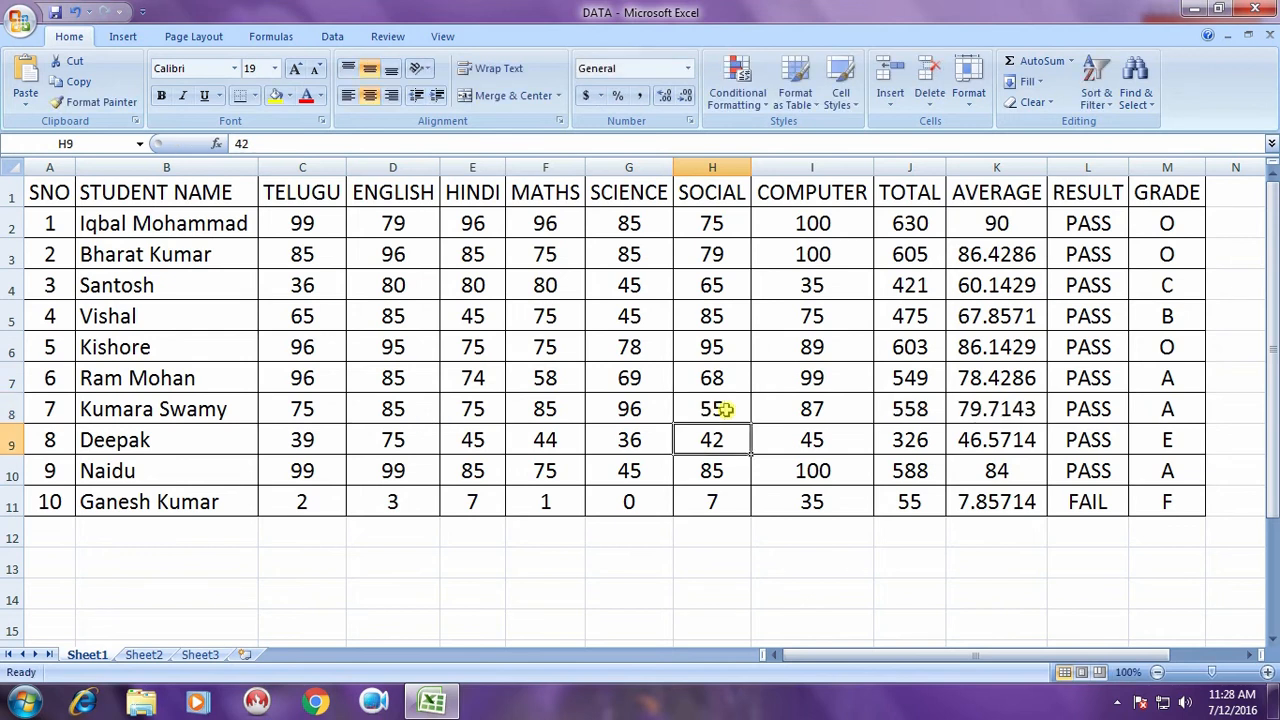
{"action": "key", "text": "Left"}
{"action": "key", "text": "Left"}
{"action": "key", "text": "Up"}
{"action": "key", "text": "Right"}
{"action": "type", "text": "55"}
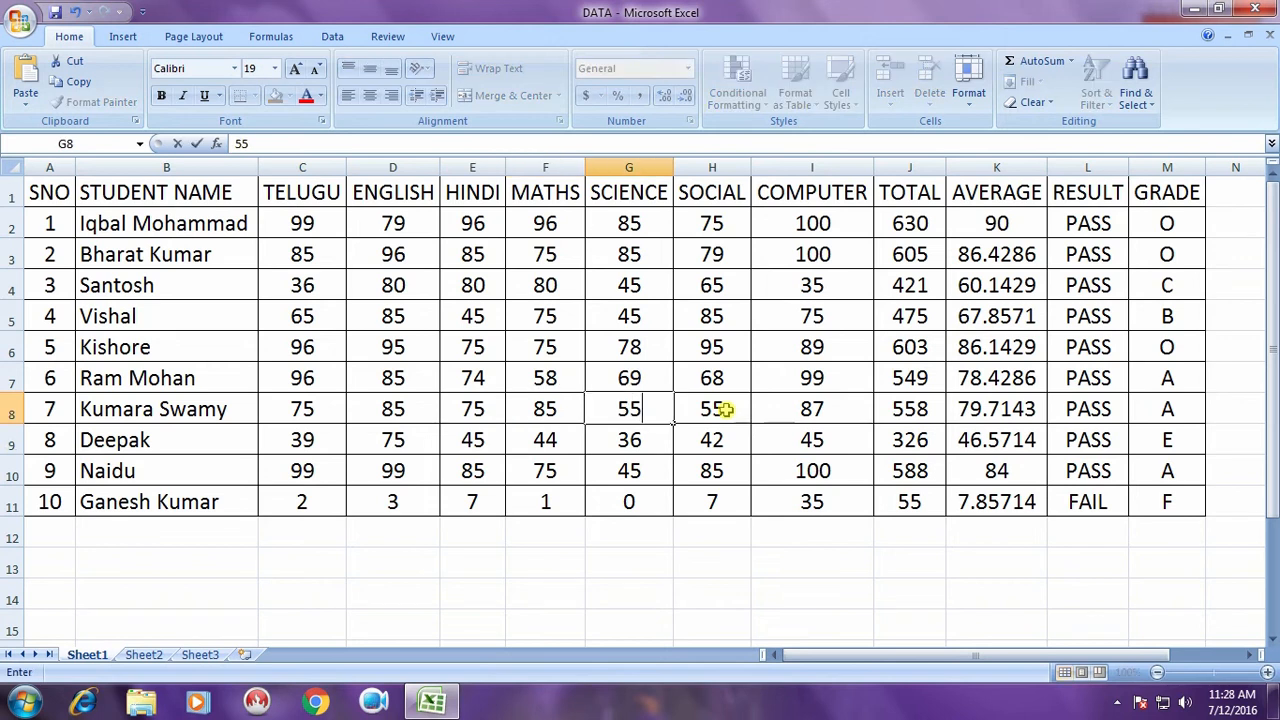
{"action": "key", "text": "Return"}
Set the maths, Hindi and English marks of student number 7 in F8, E8 and D8 to 40 each.
{"action": "key", "text": "Up"}
{"action": "key", "text": "Left"}
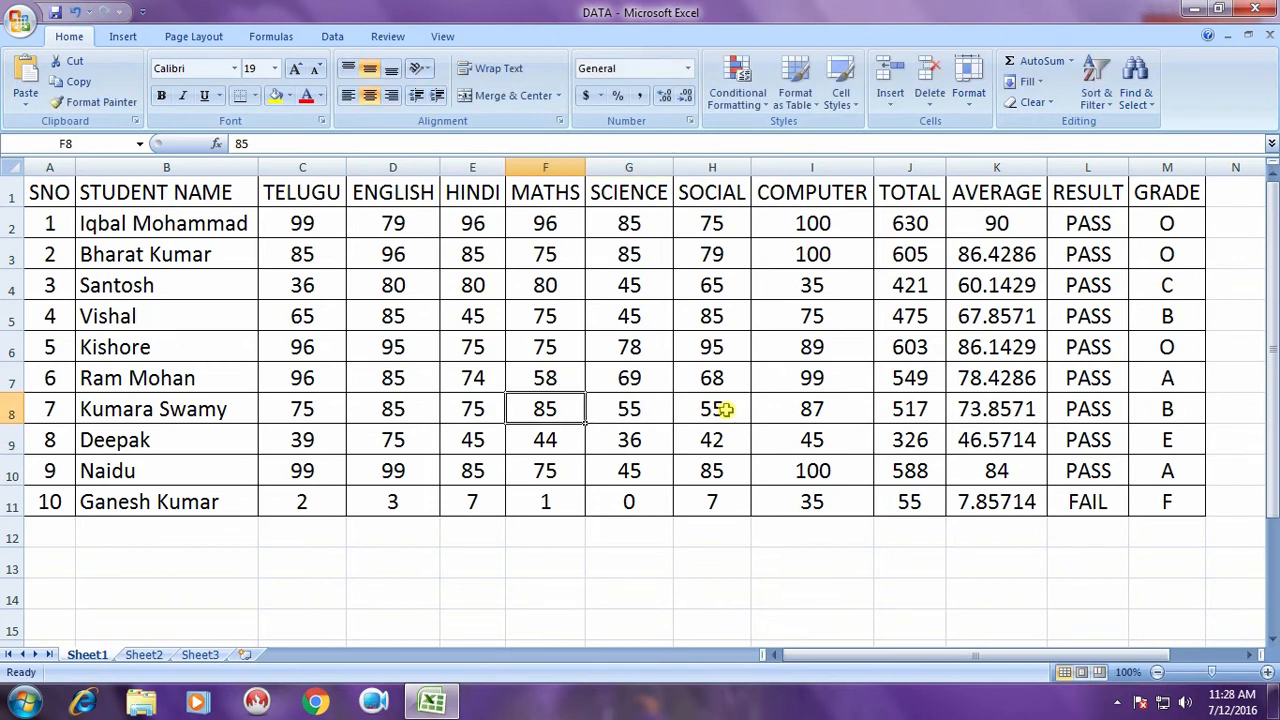
{"action": "type", "text": "40"}
{"action": "key", "text": "Return"}
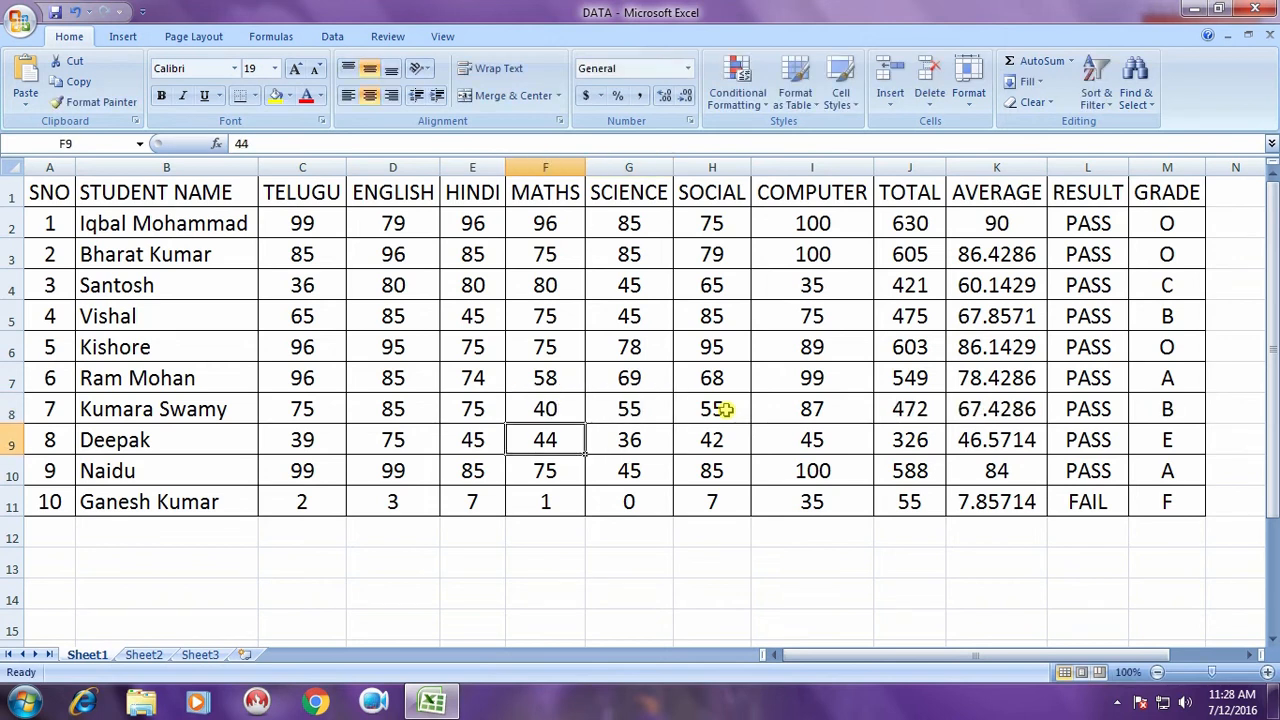
{"action": "key", "text": "Up"}
{"action": "key", "text": "Left"}
{"action": "type", "text": "40"}
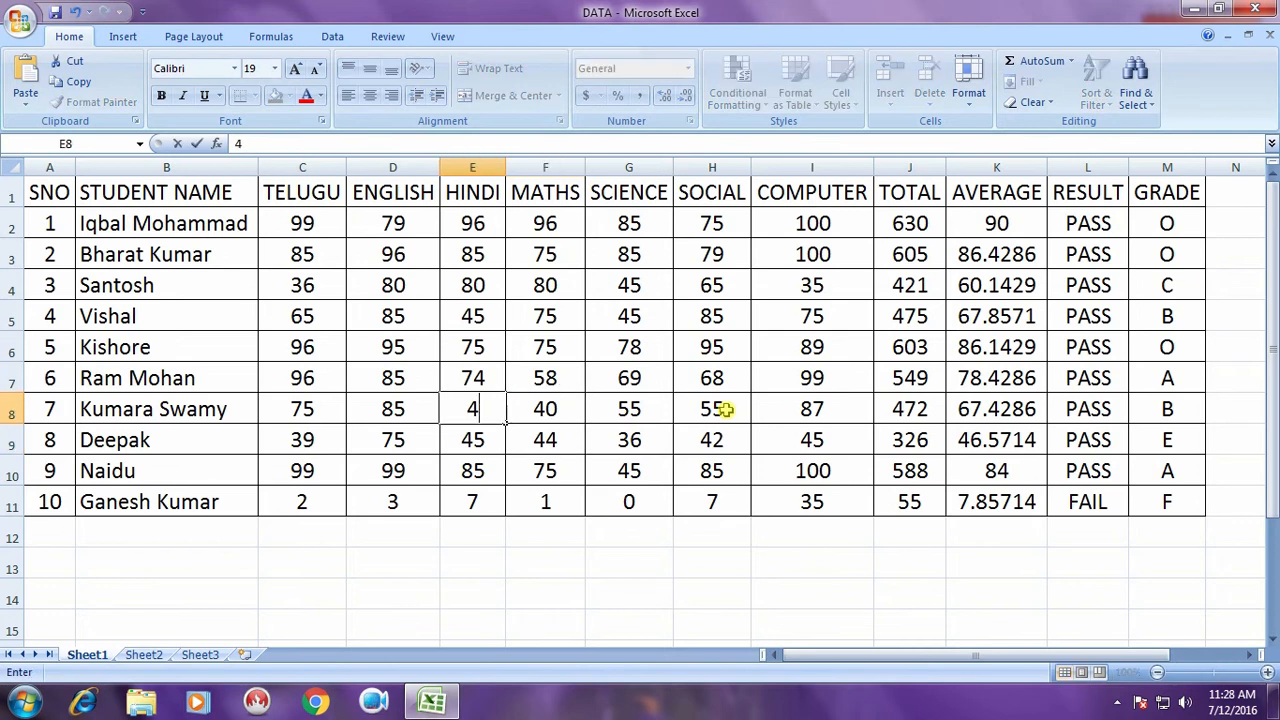
{"action": "key", "text": "Return"}
{"action": "key", "text": "Up"}
{"action": "key", "text": "Left"}
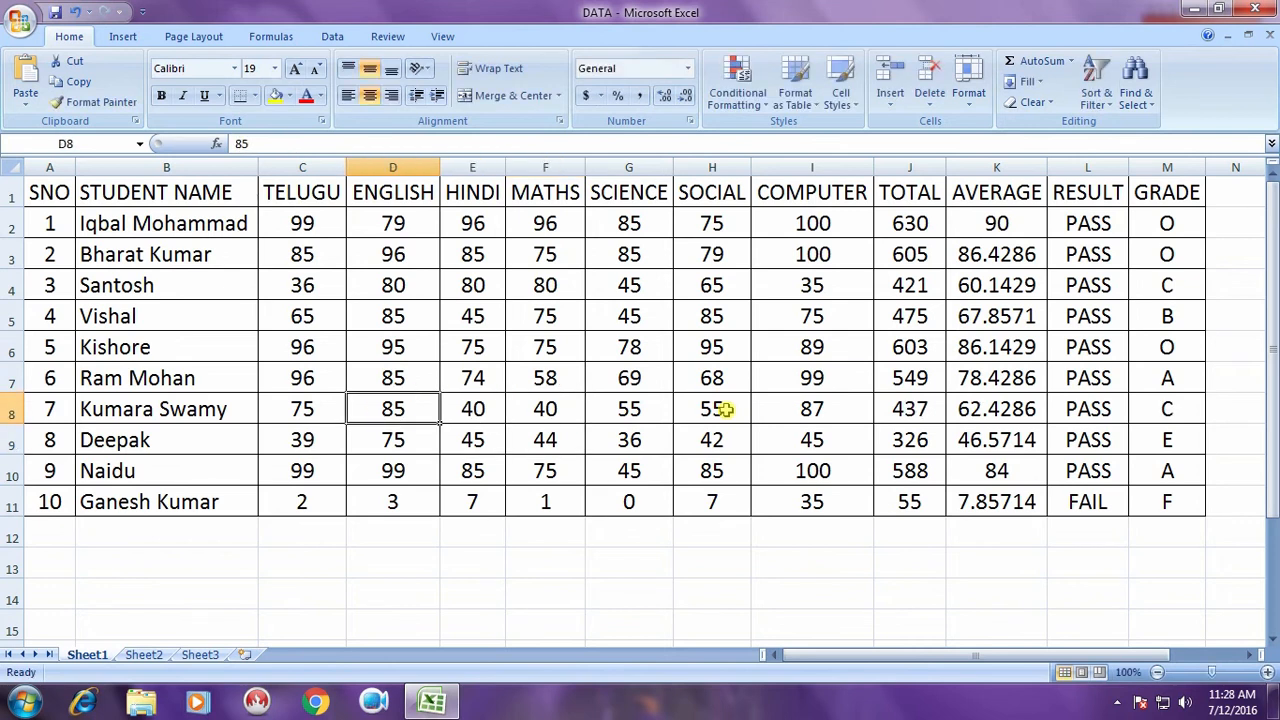
{"action": "type", "text": "40"}
{"action": "key", "text": "Return"}
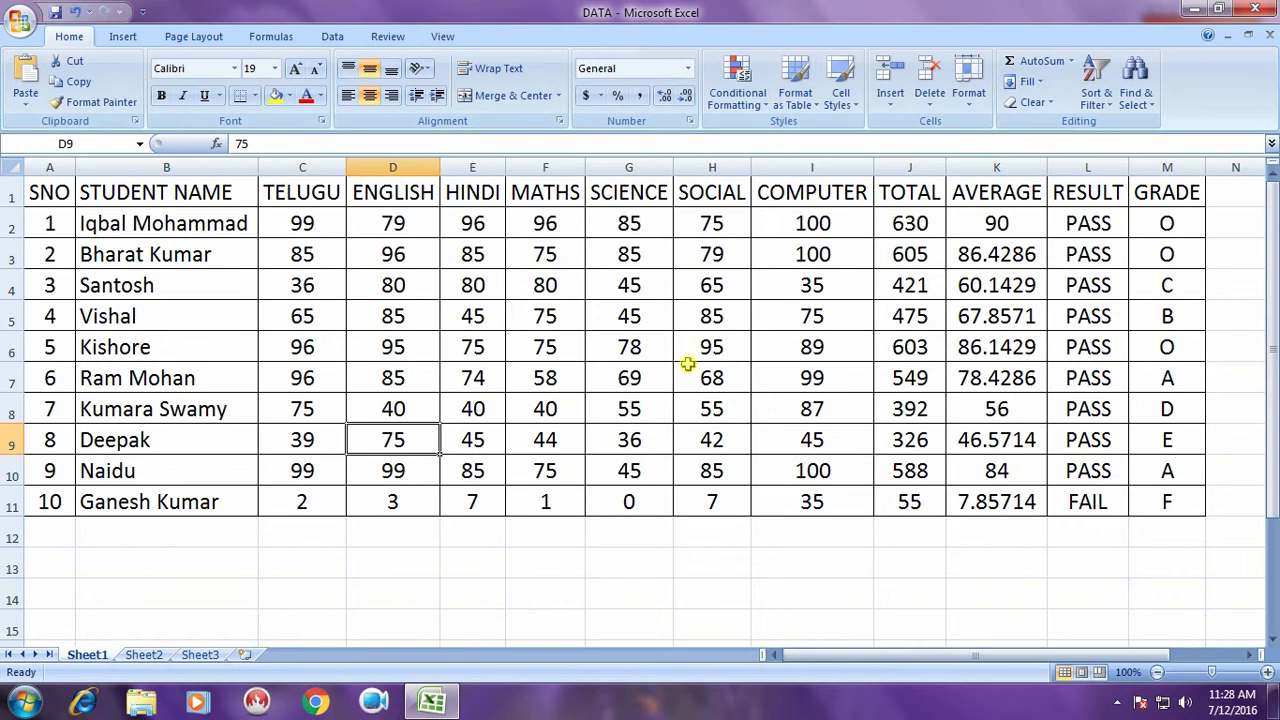
Format the averages in K2:K11 to show two decimal places.
{"action": "left_click", "coordinate": [918, 440]}
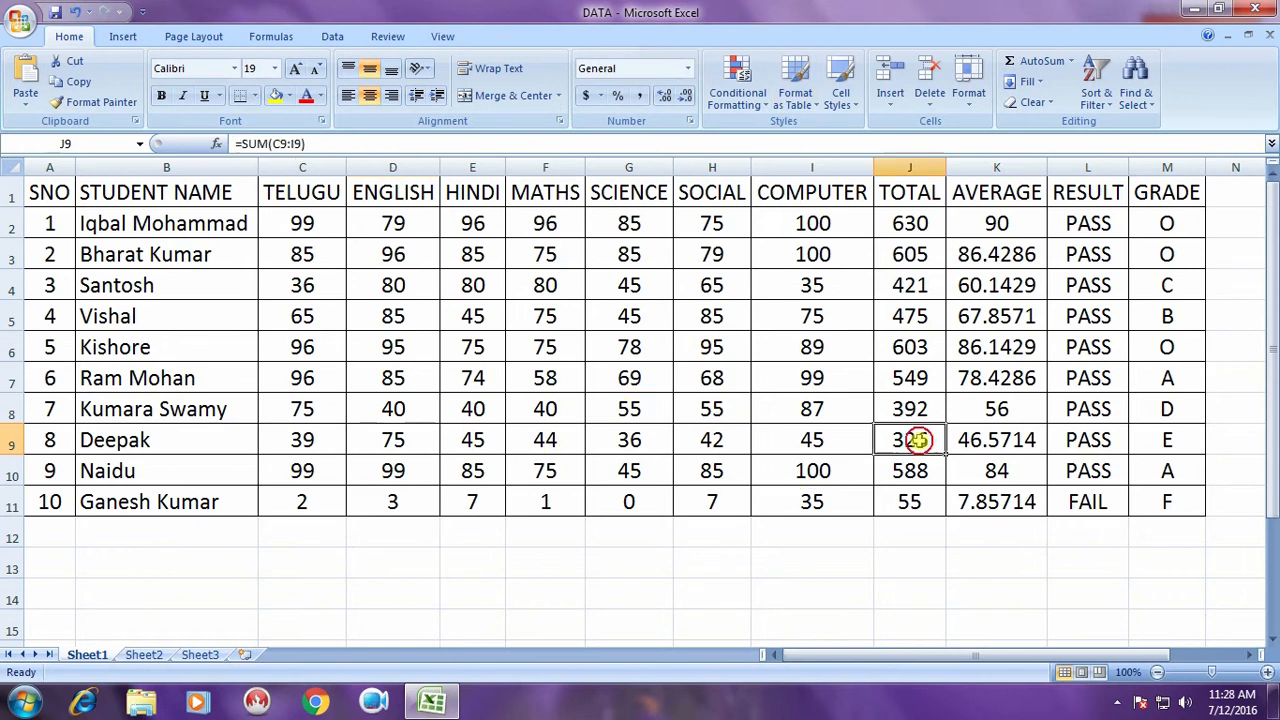
{"action": "left_click", "coordinate": [1012, 440]}
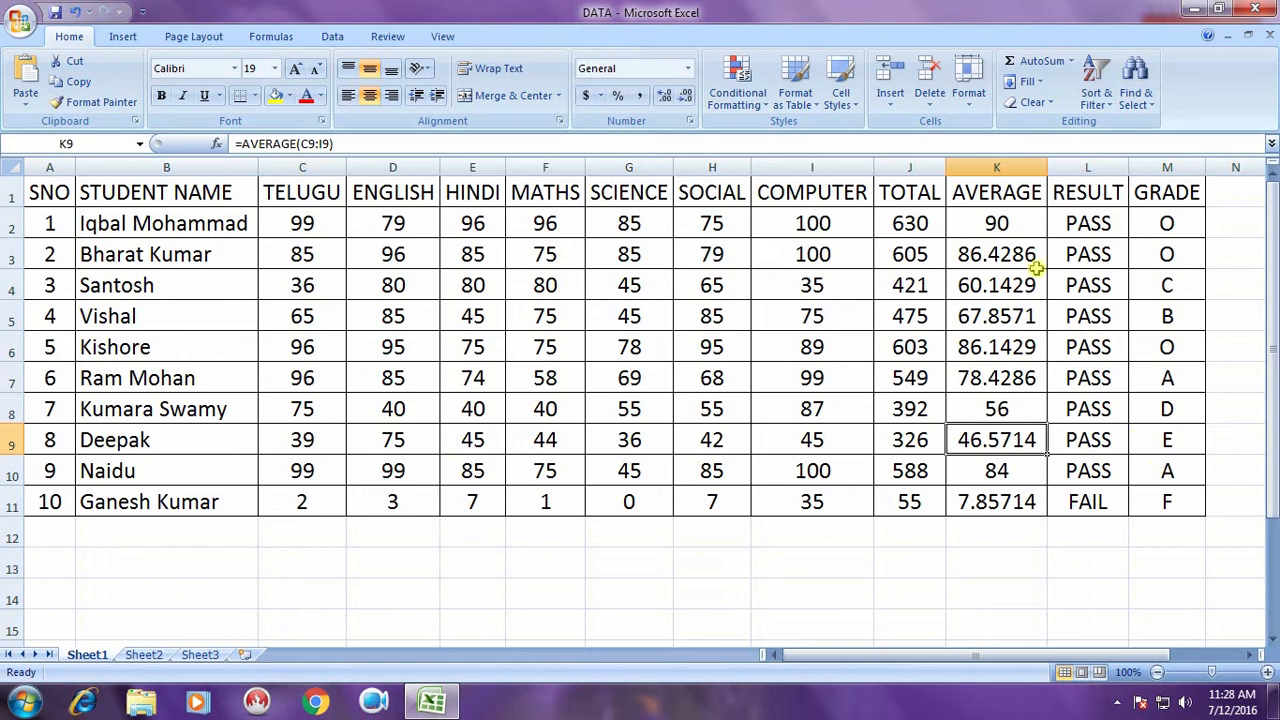
{"action": "left_click", "coordinate": [1026, 223]}
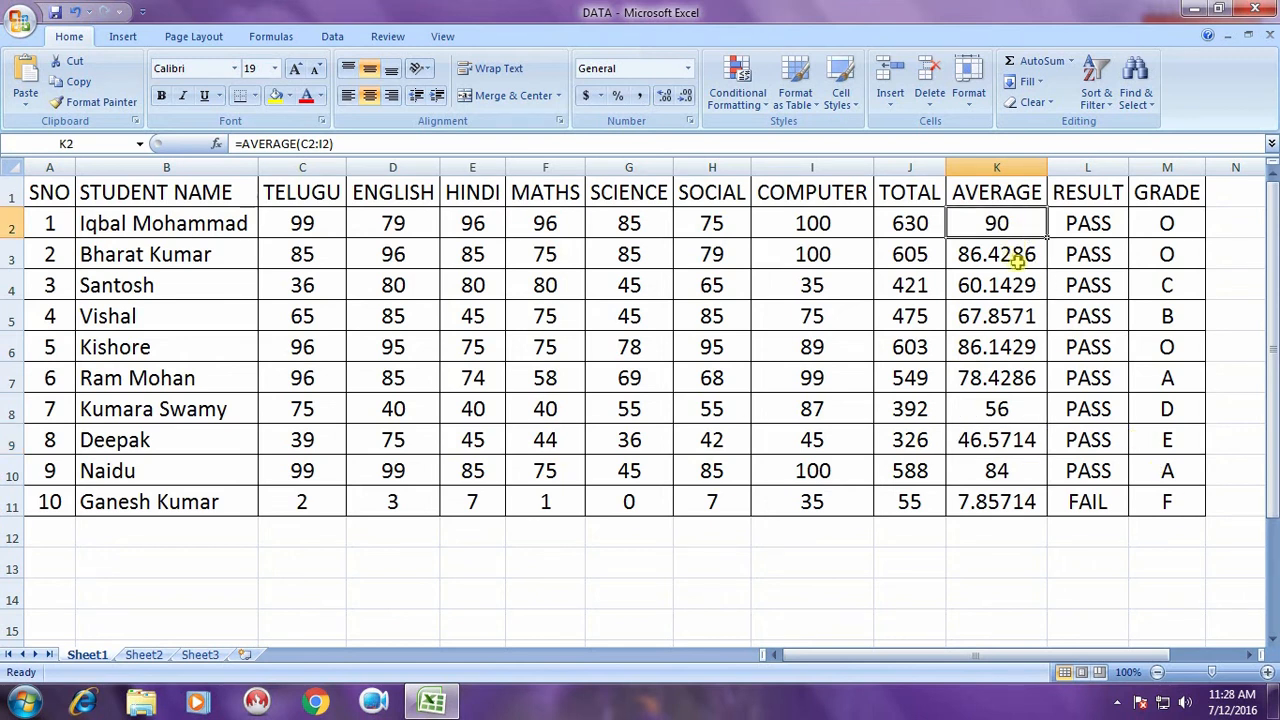
{"action": "left_click_drag", "start_coordinate": [1024, 222], "coordinate": [1018, 500]}
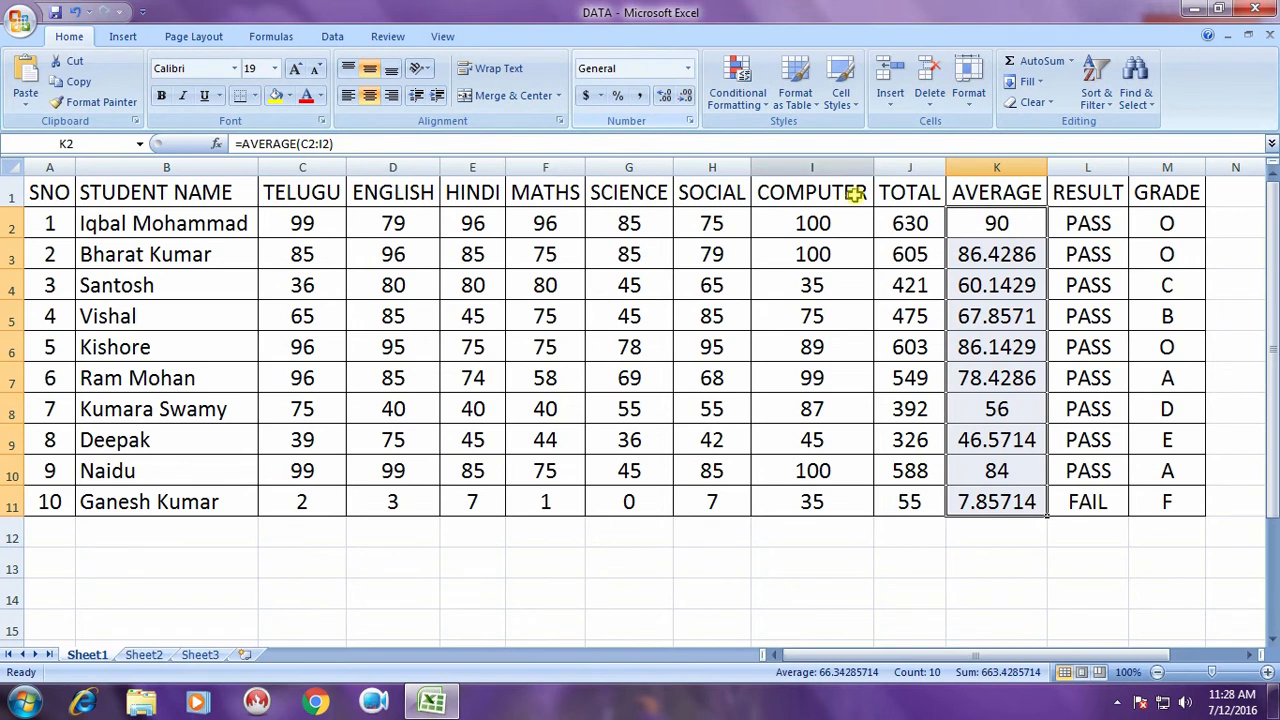
{"action": "left_click", "coordinate": [665, 97]}
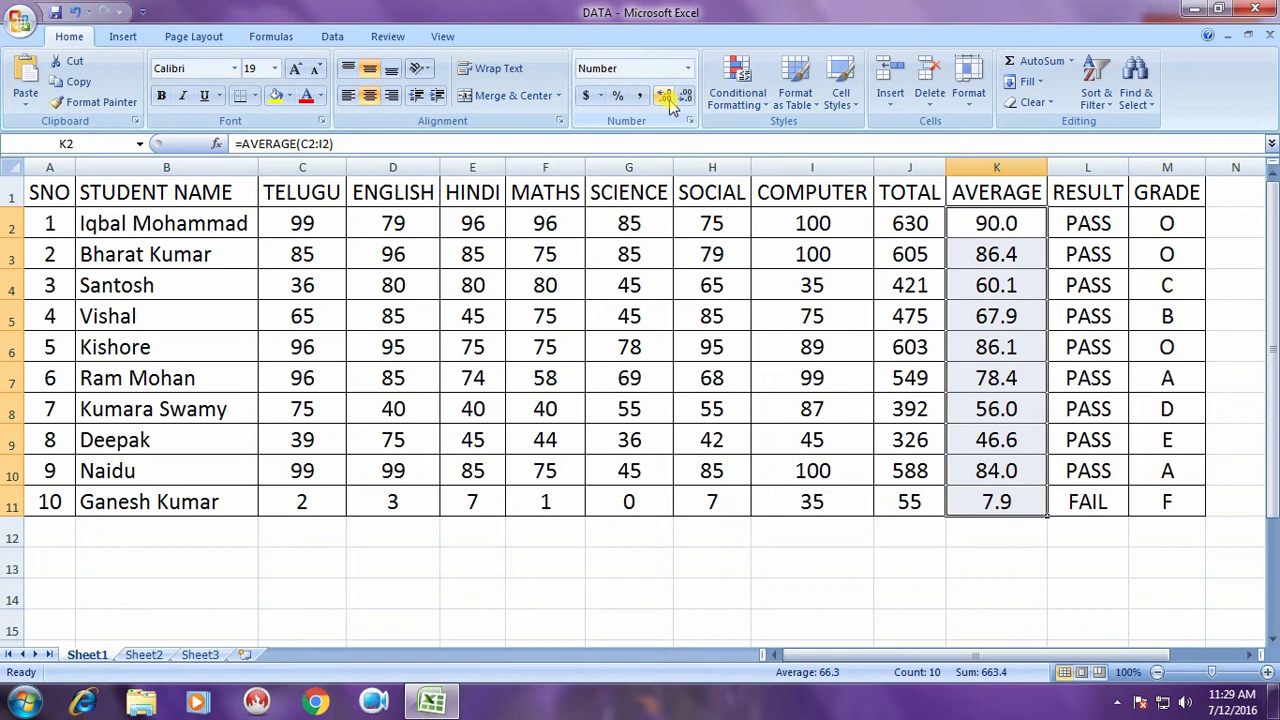
{"action": "left_click", "coordinate": [665, 97]}
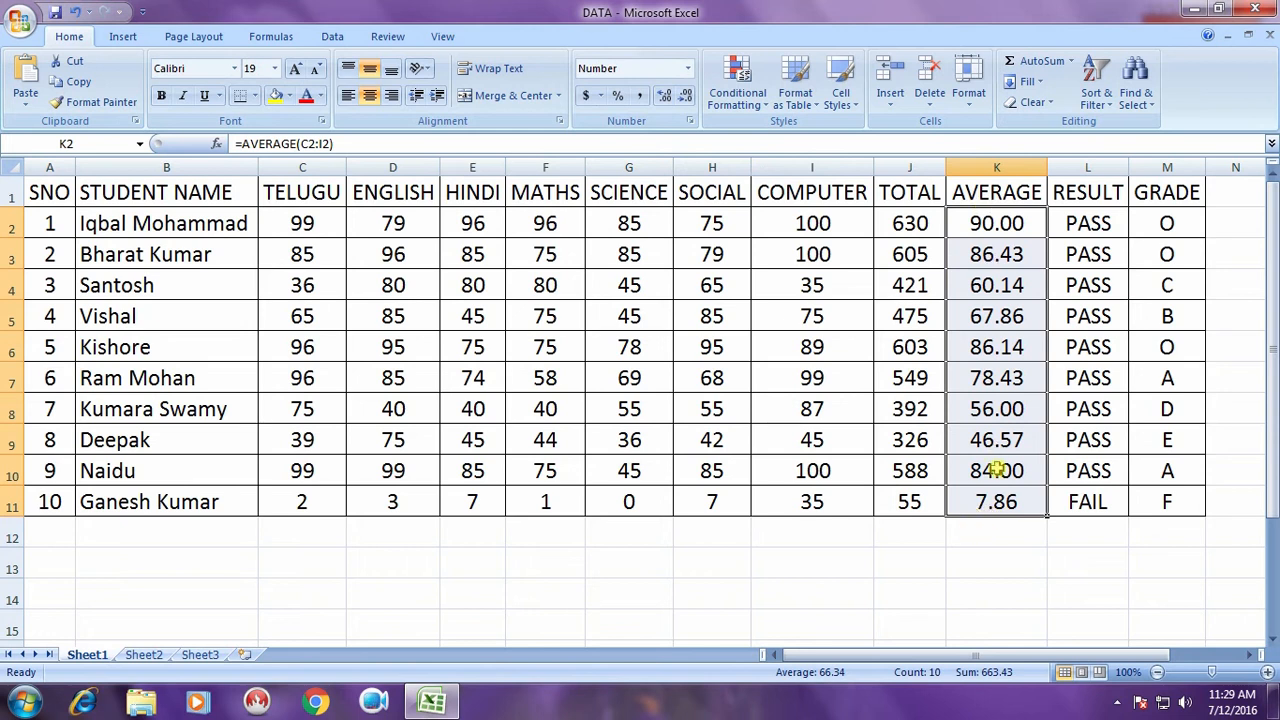
{"action": "left_click", "coordinate": [990, 535]}
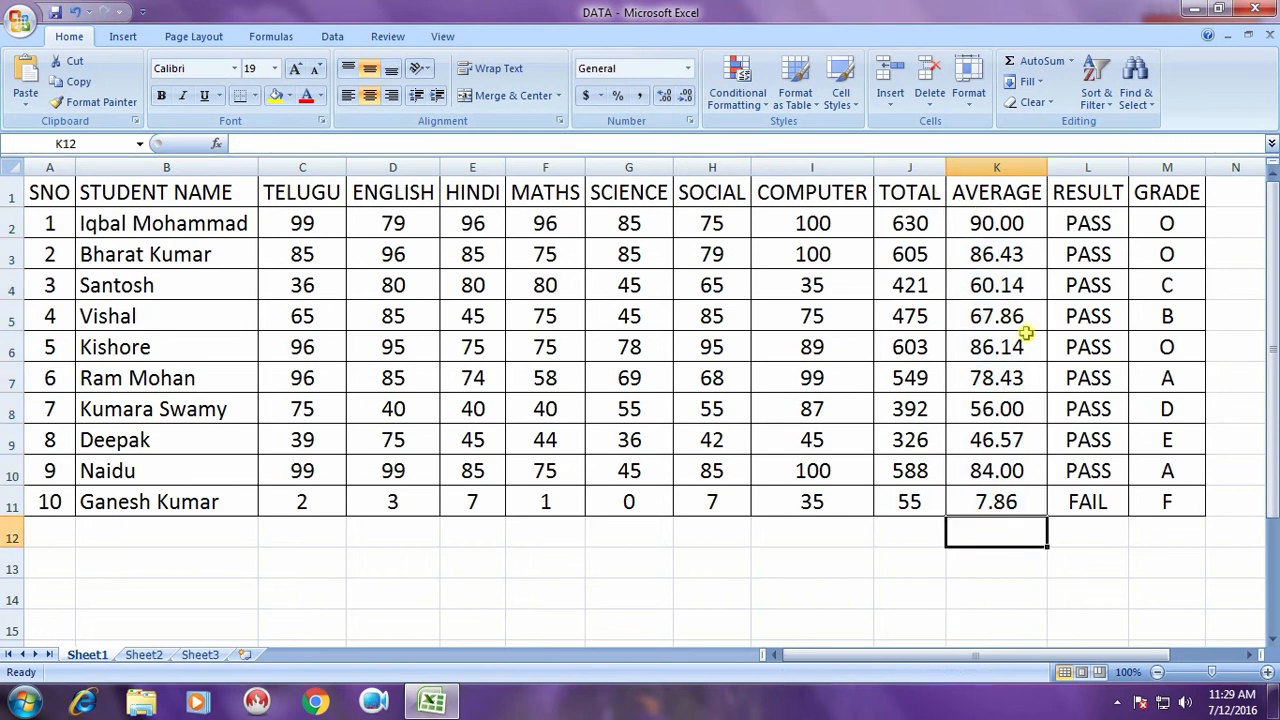
{"action": "left_click", "coordinate": [1014, 410]}
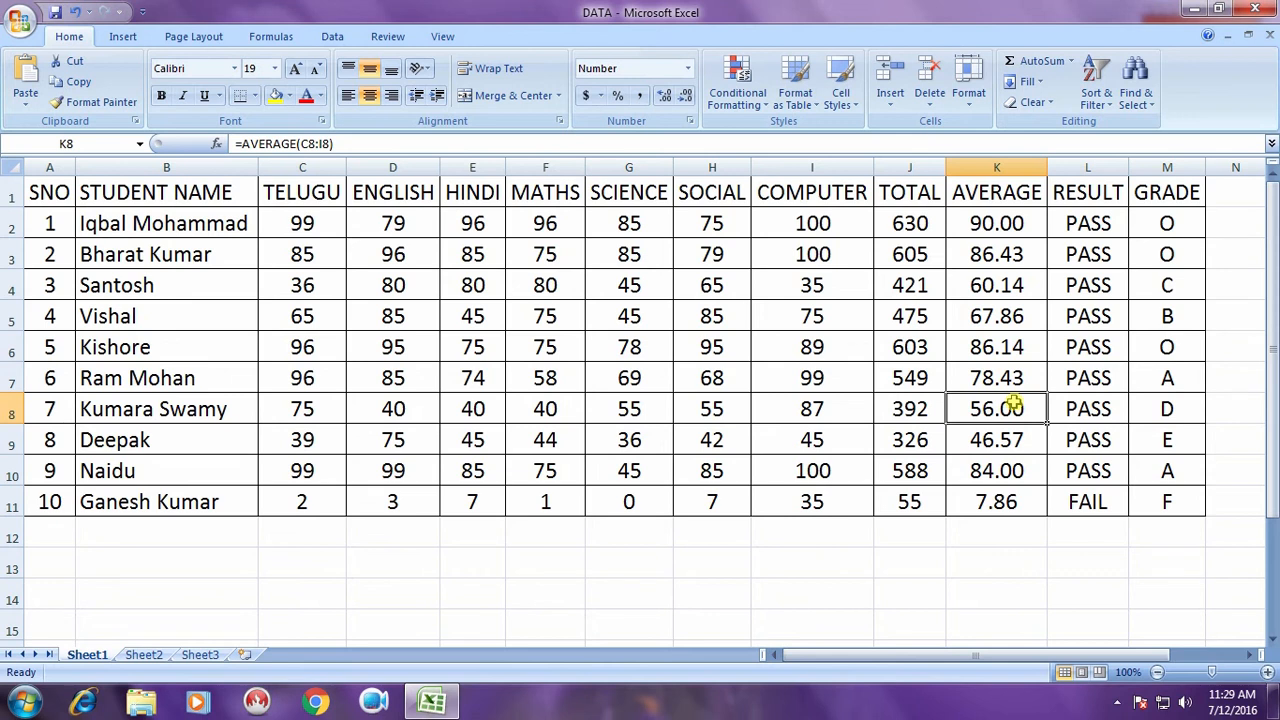
Add the row labels "Max" in B13 and "Min" in B14 below the student names.
{"action": "left_click", "coordinate": [198, 552]}
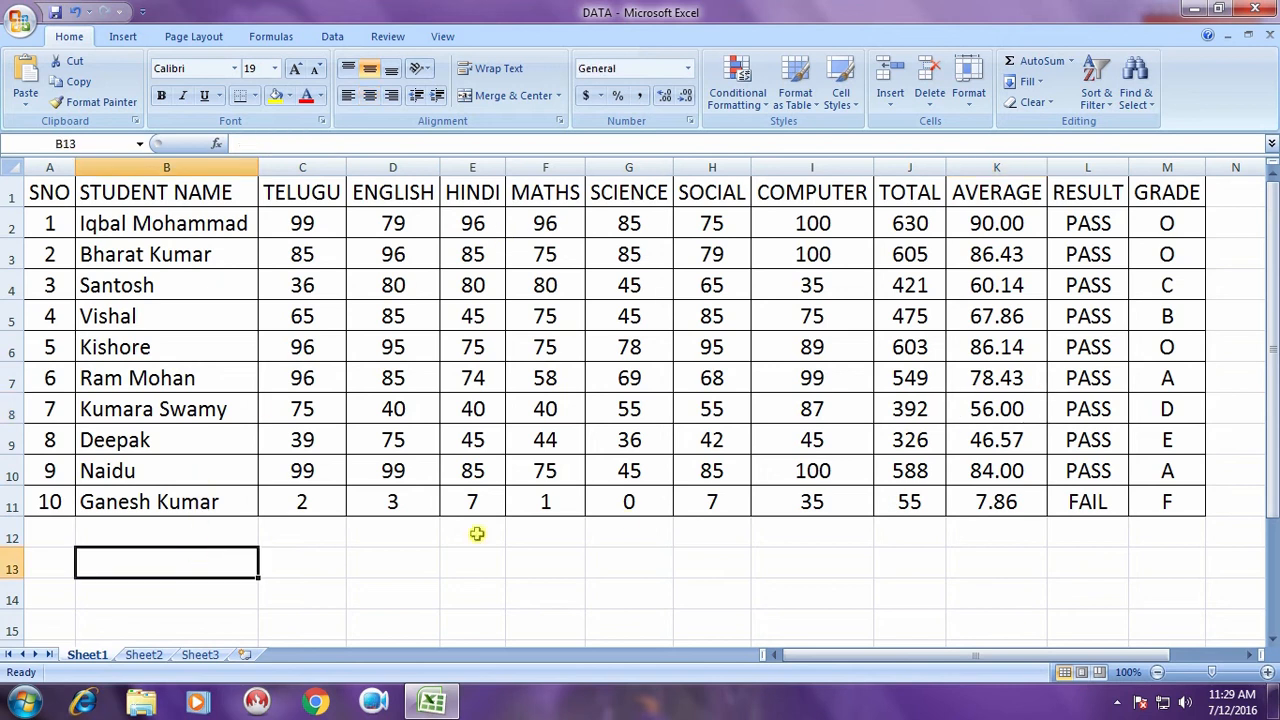
{"action": "type", "text": "m"}
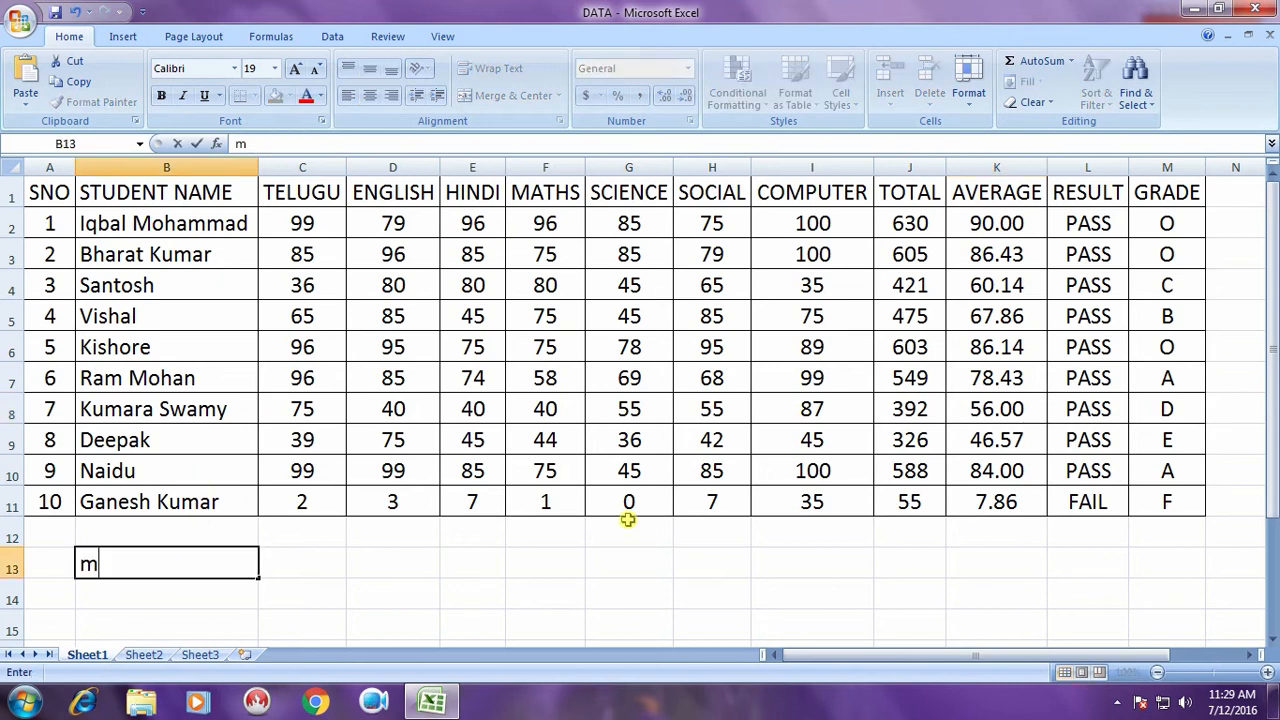
{"action": "key", "text": "BackSpace"}
{"action": "type", "text": "MAa"}
{"action": "key", "text": "BackSpace"}
{"action": "key", "text": "BackSpace"}
{"action": "type", "text": "az"}
{"action": "key", "text": "BackSpace"}
{"action": "type", "text": "x"}
{"action": "key", "text": "Return"}
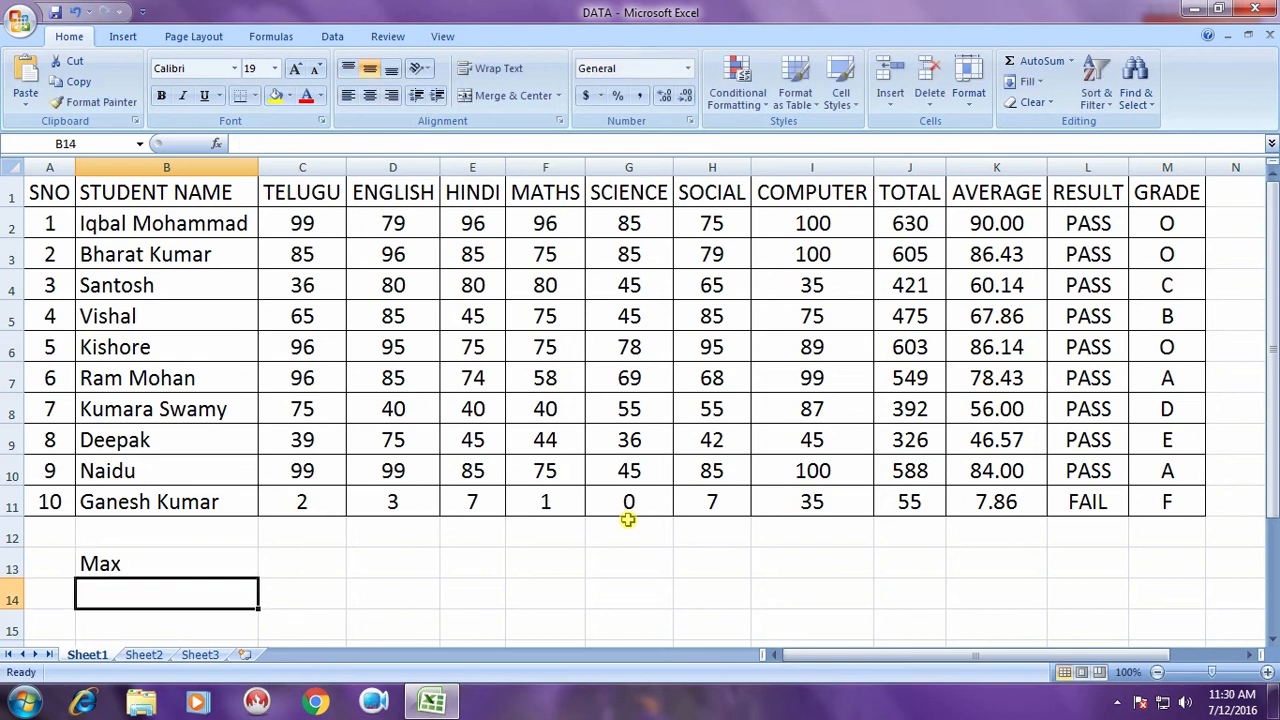
{"action": "type", "text": "Min"}
{"action": "key", "text": "Tab"}
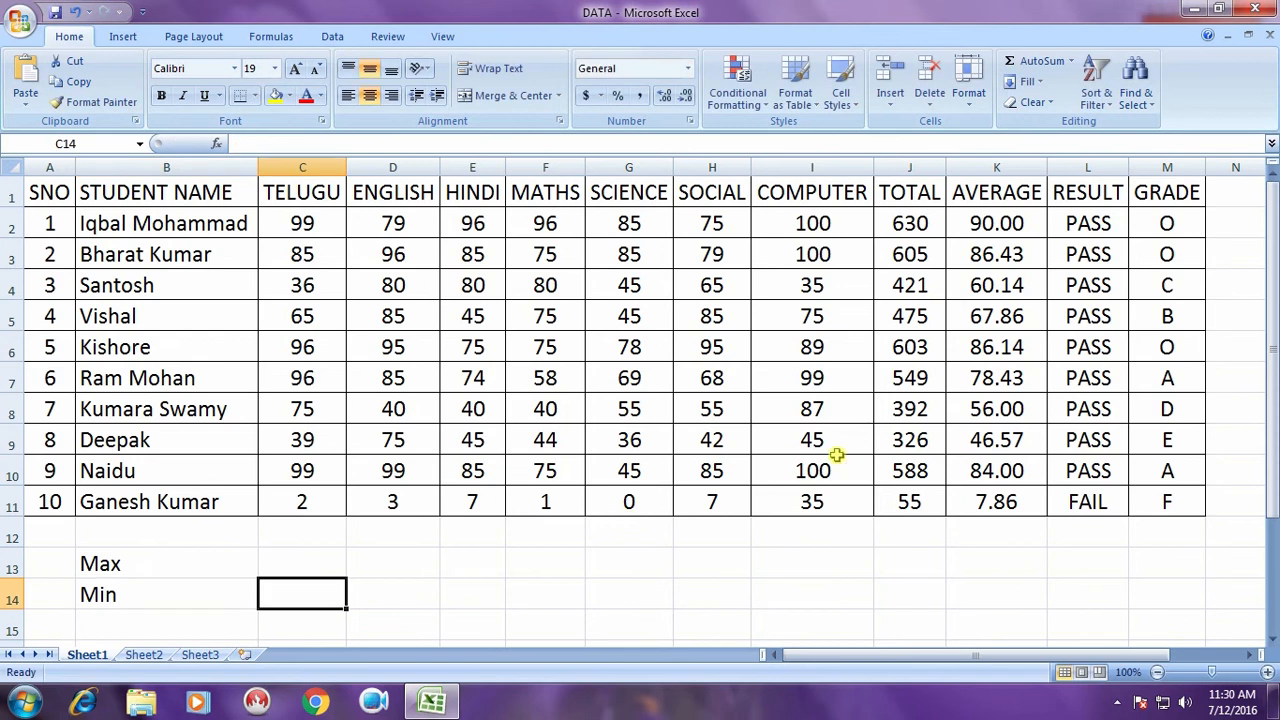
Calculate the highest Telugu mark in C13 with =MAX(C2:C12).
{"action": "left_click", "coordinate": [305, 564]}
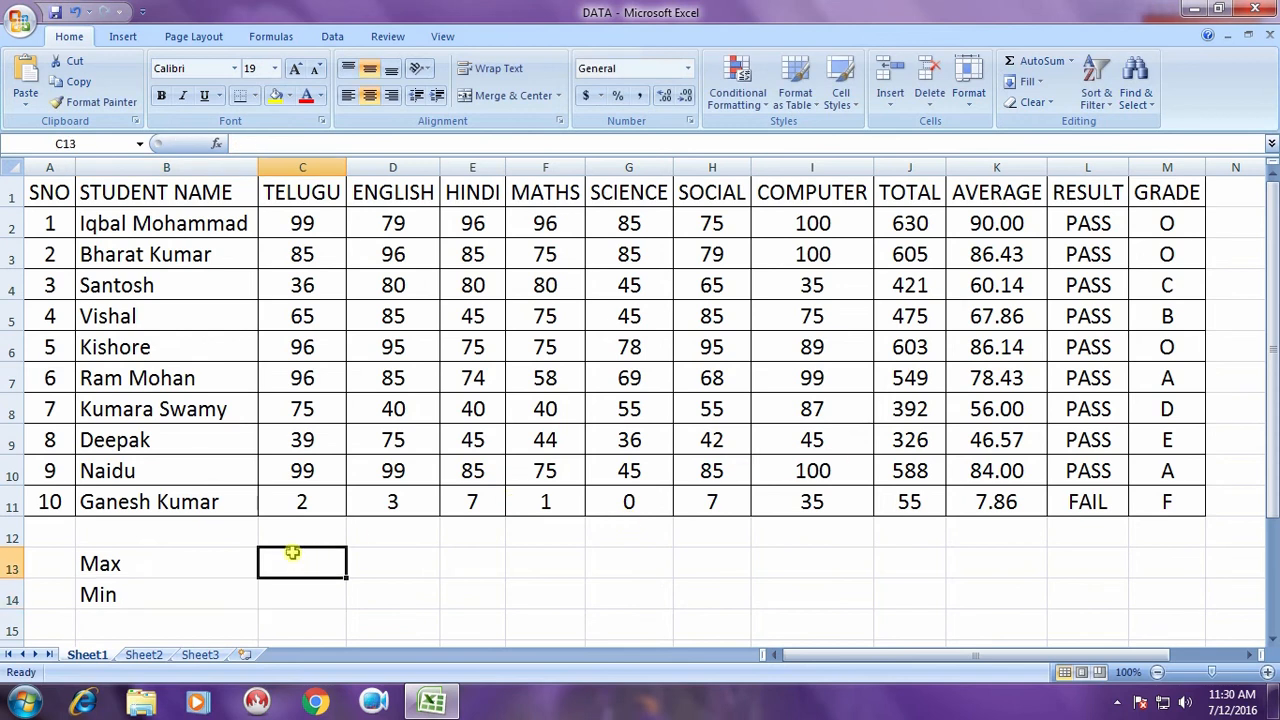
{"action": "left_click", "coordinate": [1070, 62]}
{"action": "left_click", "coordinate": [1045, 145]}
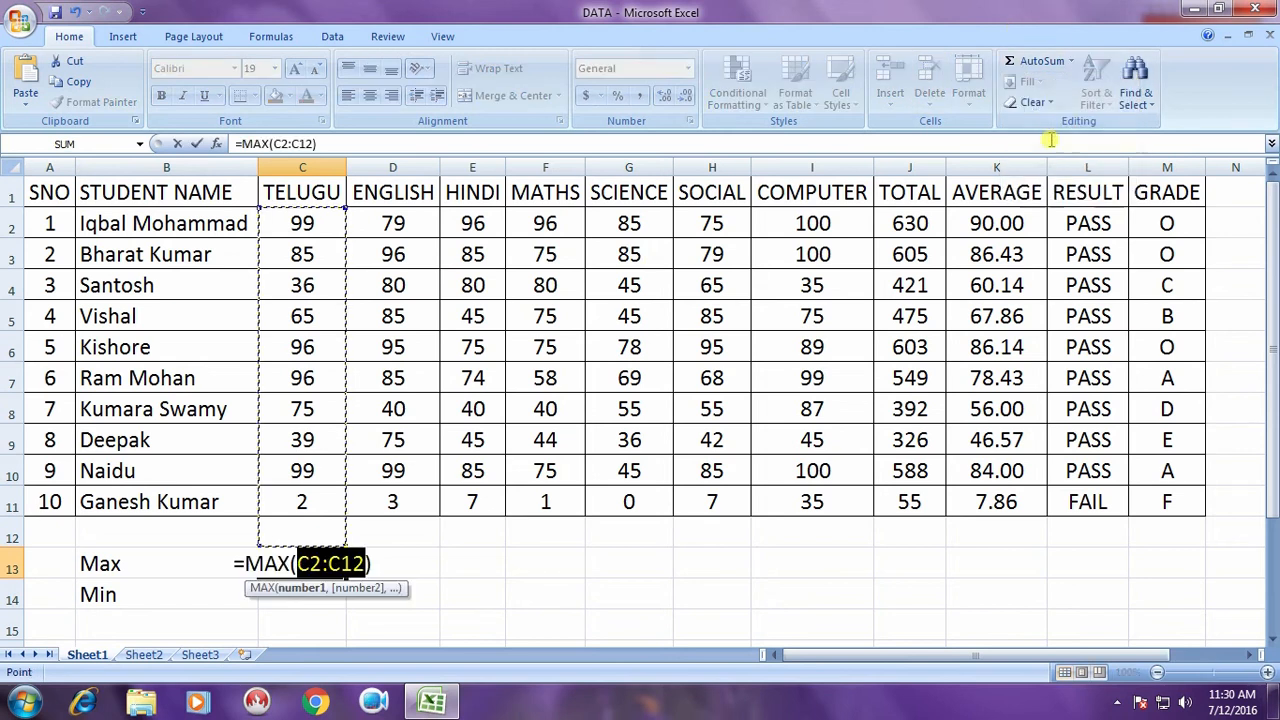
{"action": "key", "text": "Return"}
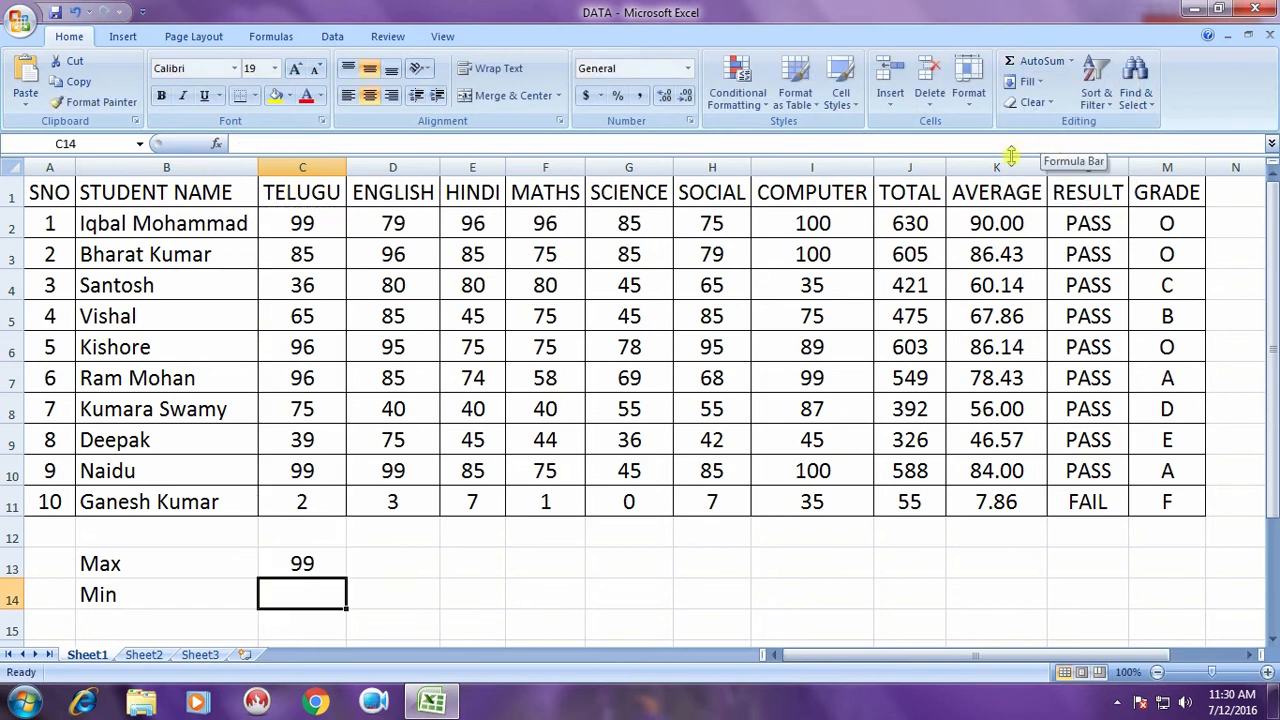
Calculate the lowest Telugu mark in C14 with =MIN(C2:C11), limiting the range to the student rows.
{"action": "left_click", "coordinate": [1070, 62]}
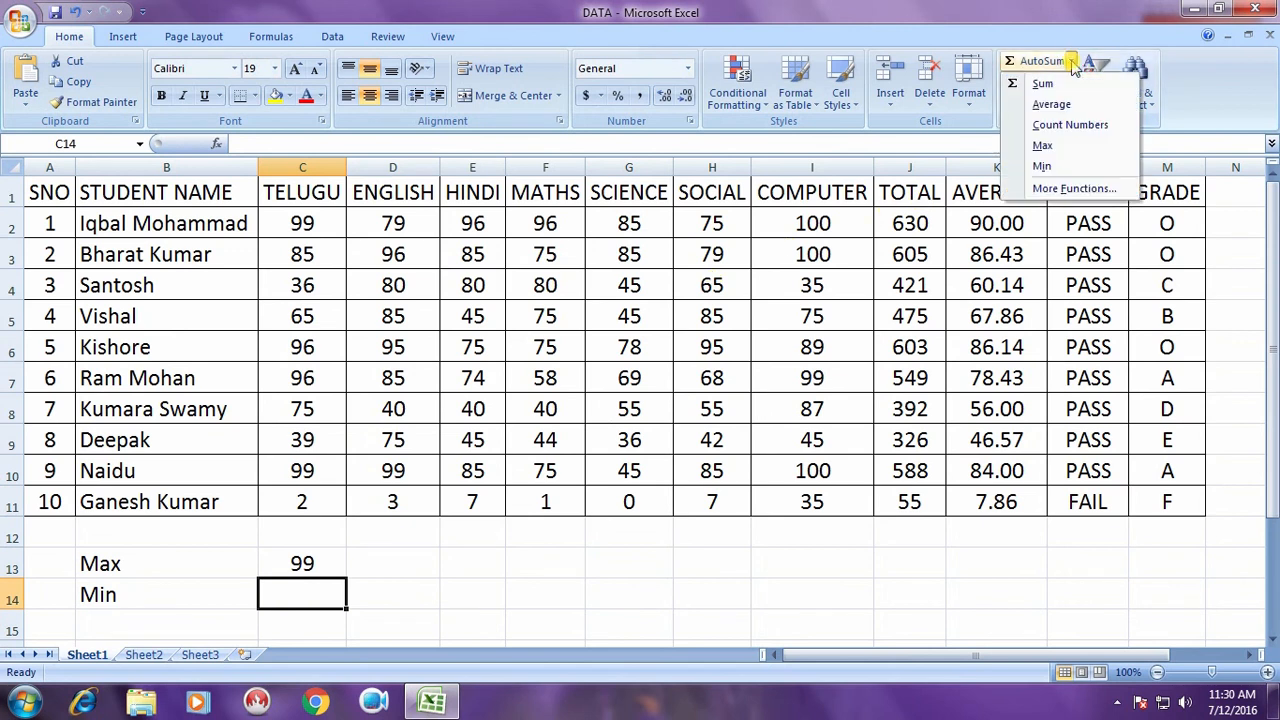
{"action": "left_click", "coordinate": [1043, 166]}
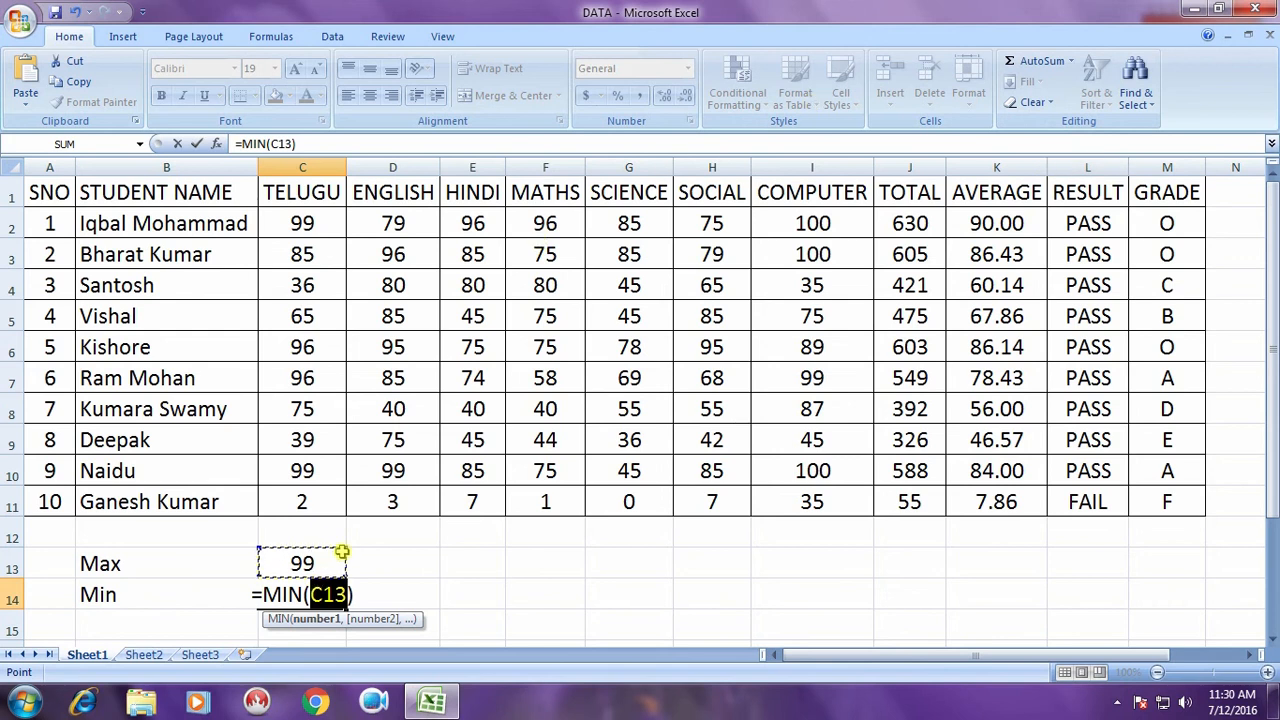
{"action": "left_click_drag", "start_coordinate": [343, 549], "coordinate": [362, 212]}
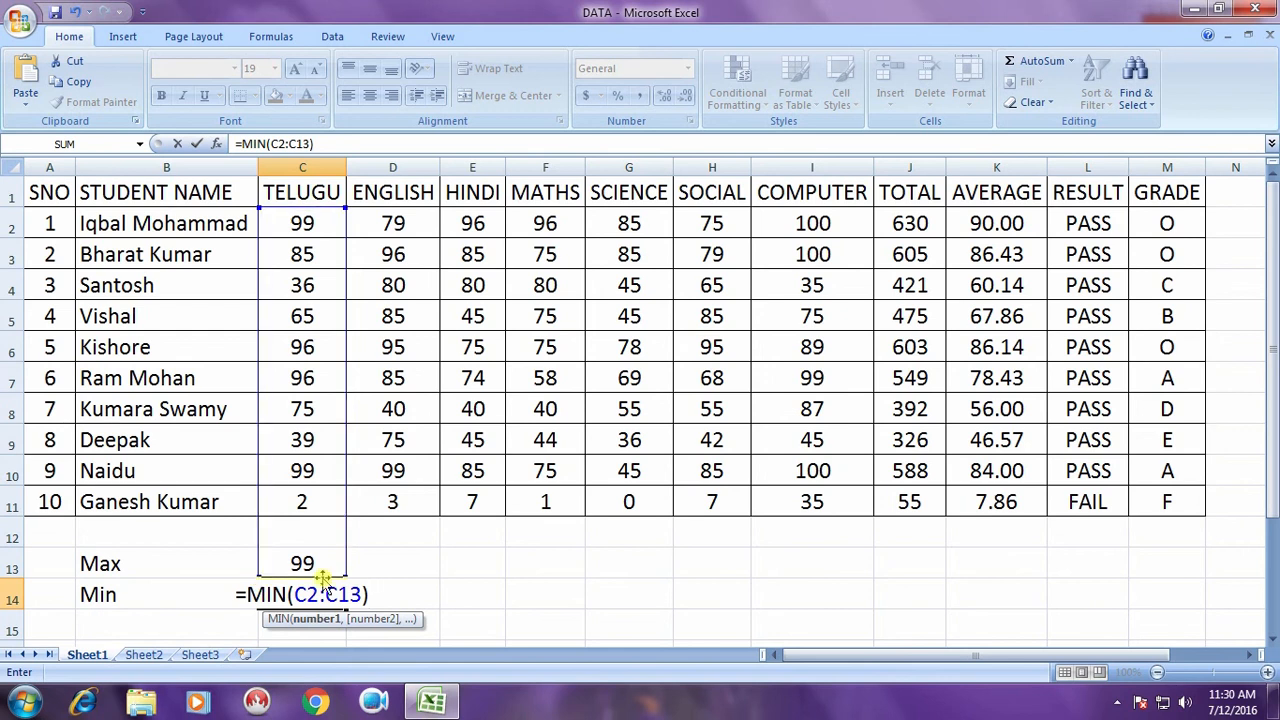
{"action": "left_click_drag", "start_coordinate": [342, 576], "coordinate": [337, 512]}
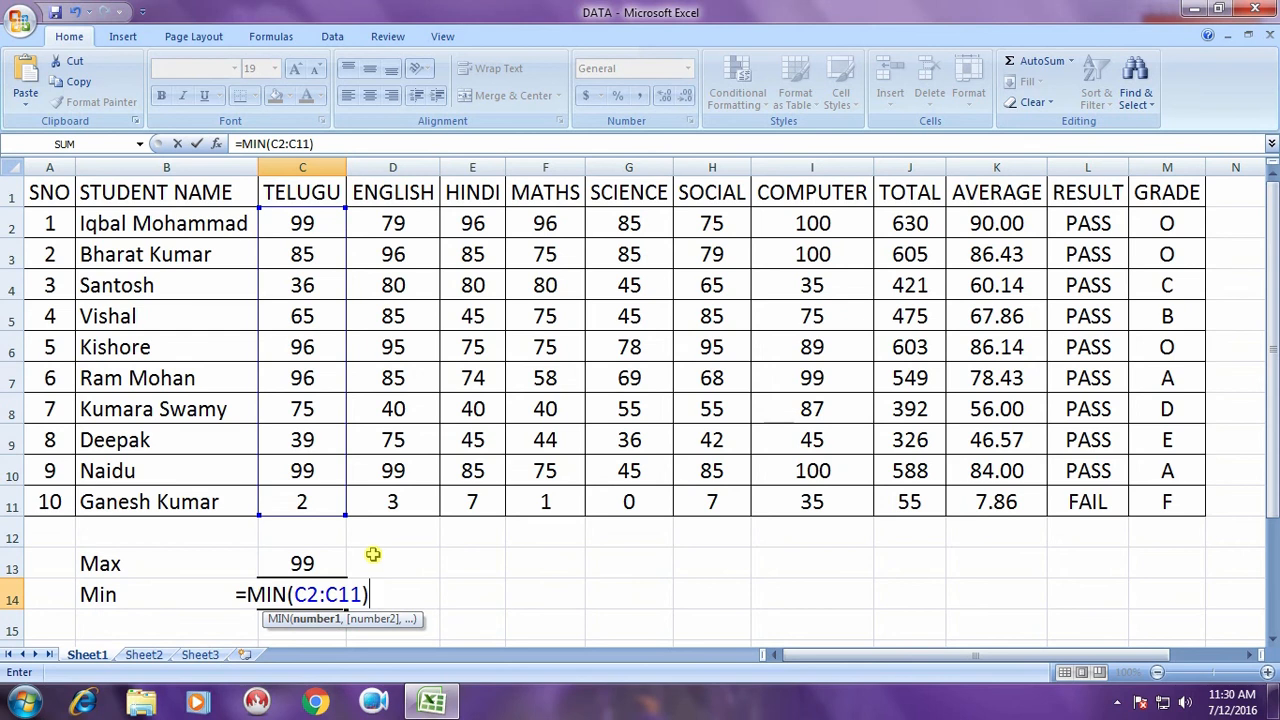
{"action": "key", "text": "Return"}
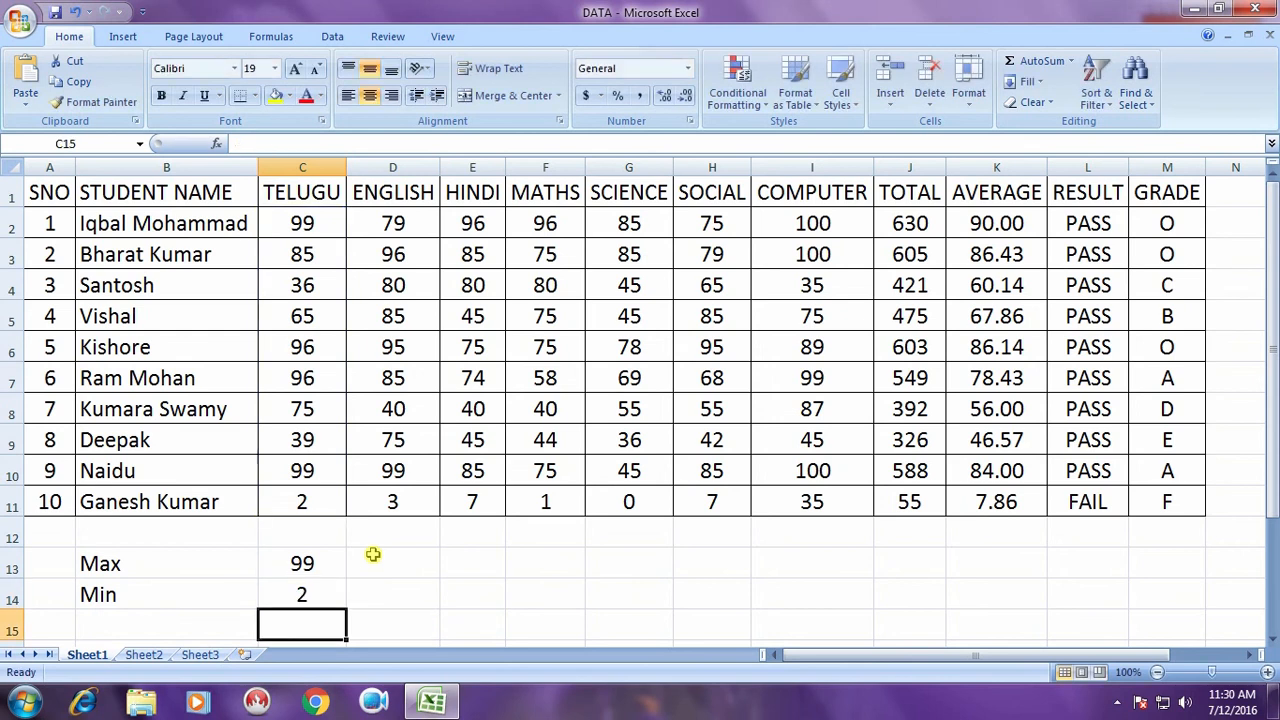
Copy the Telugu MAX formula in C13 across the other subjects through I13.
{"action": "left_click", "coordinate": [314, 594]}
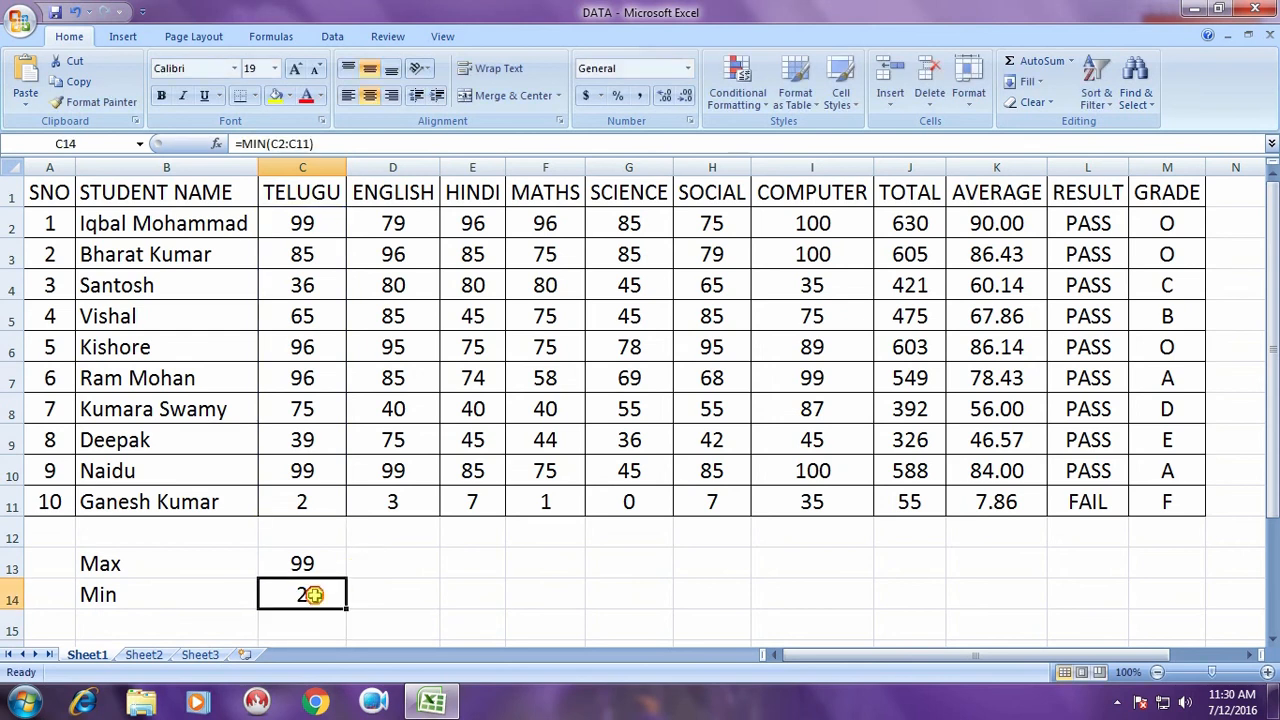
{"action": "left_click", "coordinate": [303, 490]}
{"action": "left_click", "coordinate": [291, 562]}
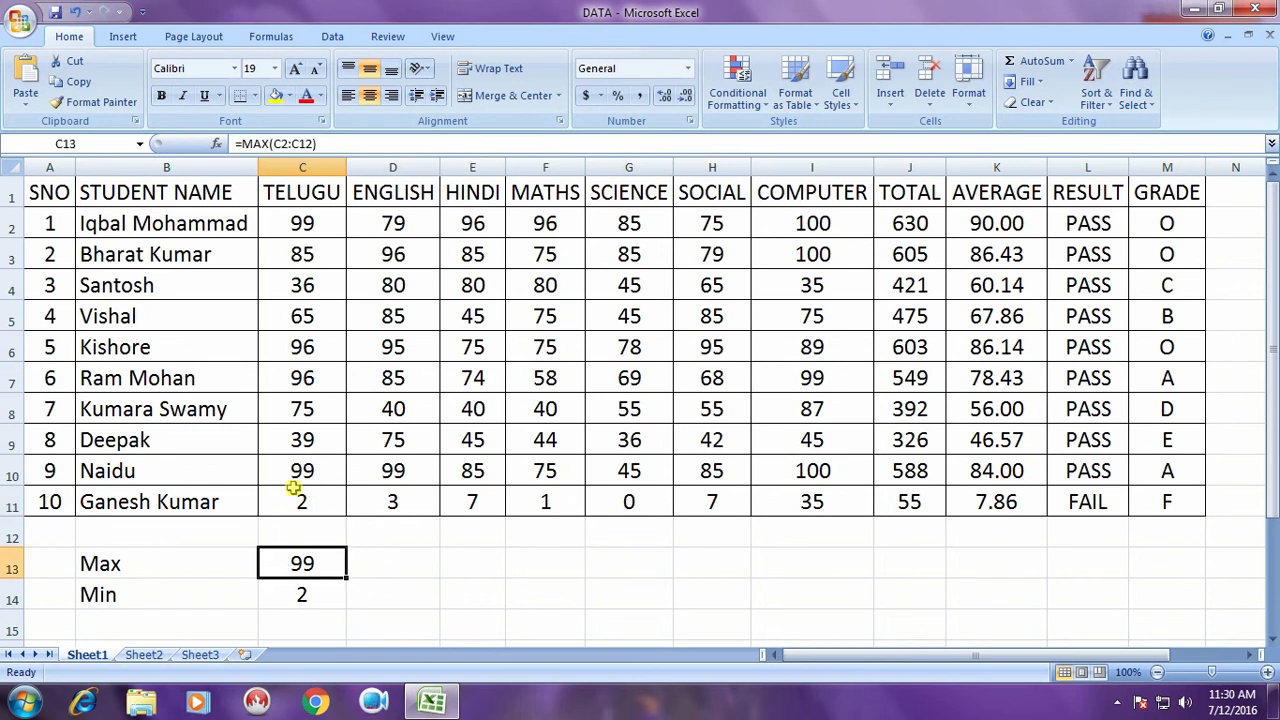
{"action": "left_click", "coordinate": [329, 220]}
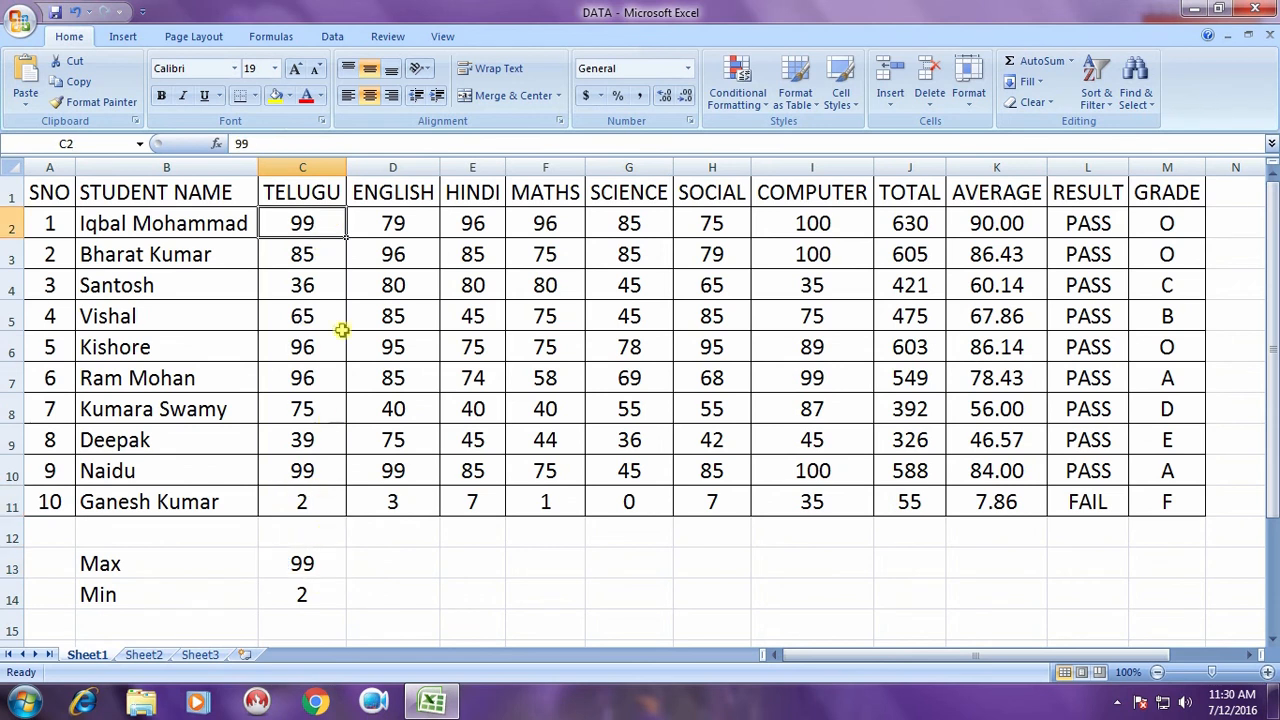
{"action": "left_click", "coordinate": [310, 562]}
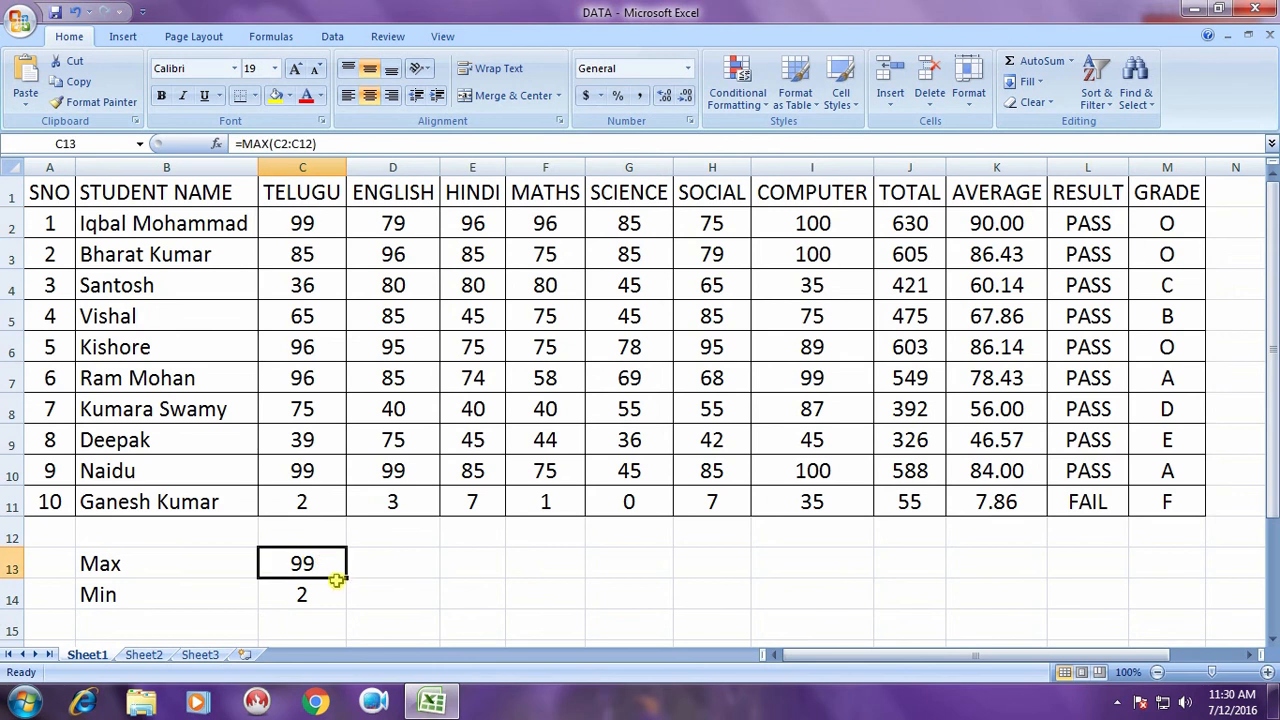
{"action": "left_click_drag", "start_coordinate": [344, 578], "coordinate": [889, 606]}
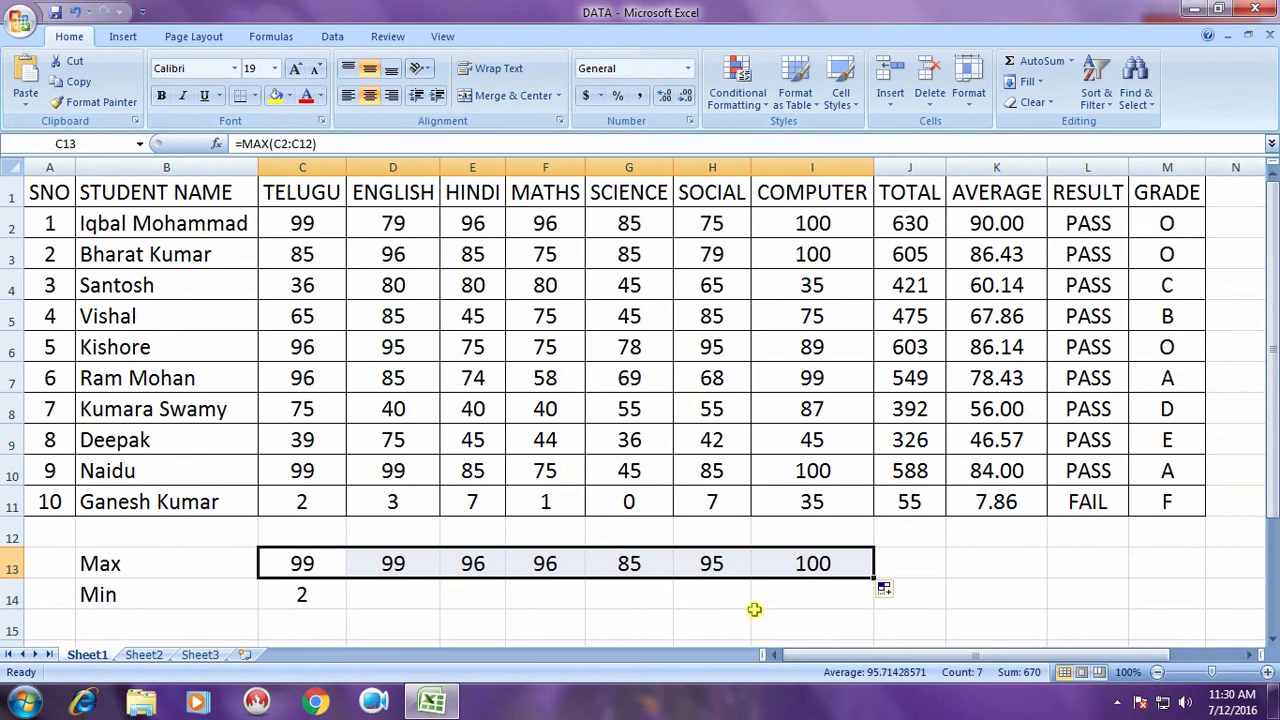
Copy the Telugu MIN formula in C14 across the other subjects through I14.
{"action": "left_click", "coordinate": [328, 593]}
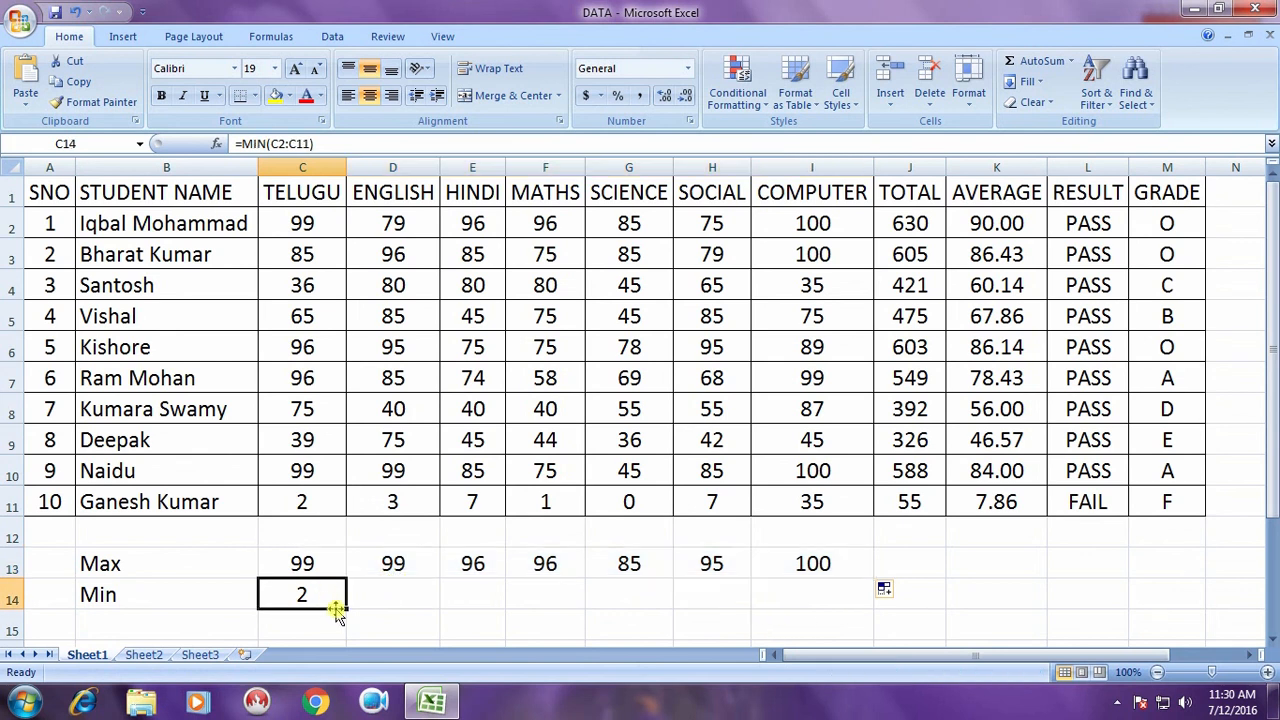
{"action": "left_click_drag", "start_coordinate": [345, 607], "coordinate": [826, 636]}
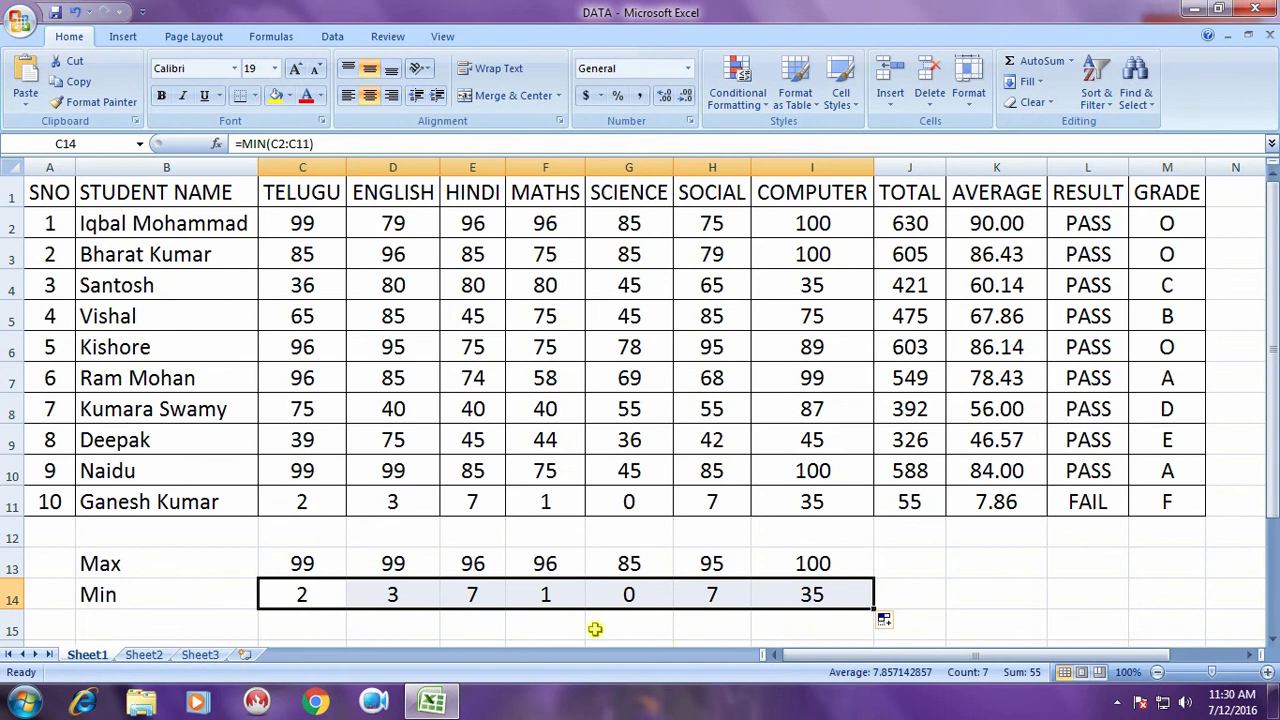
{"action": "left_click", "coordinate": [244, 562]}
{"action": "left_click", "coordinate": [237, 594]}
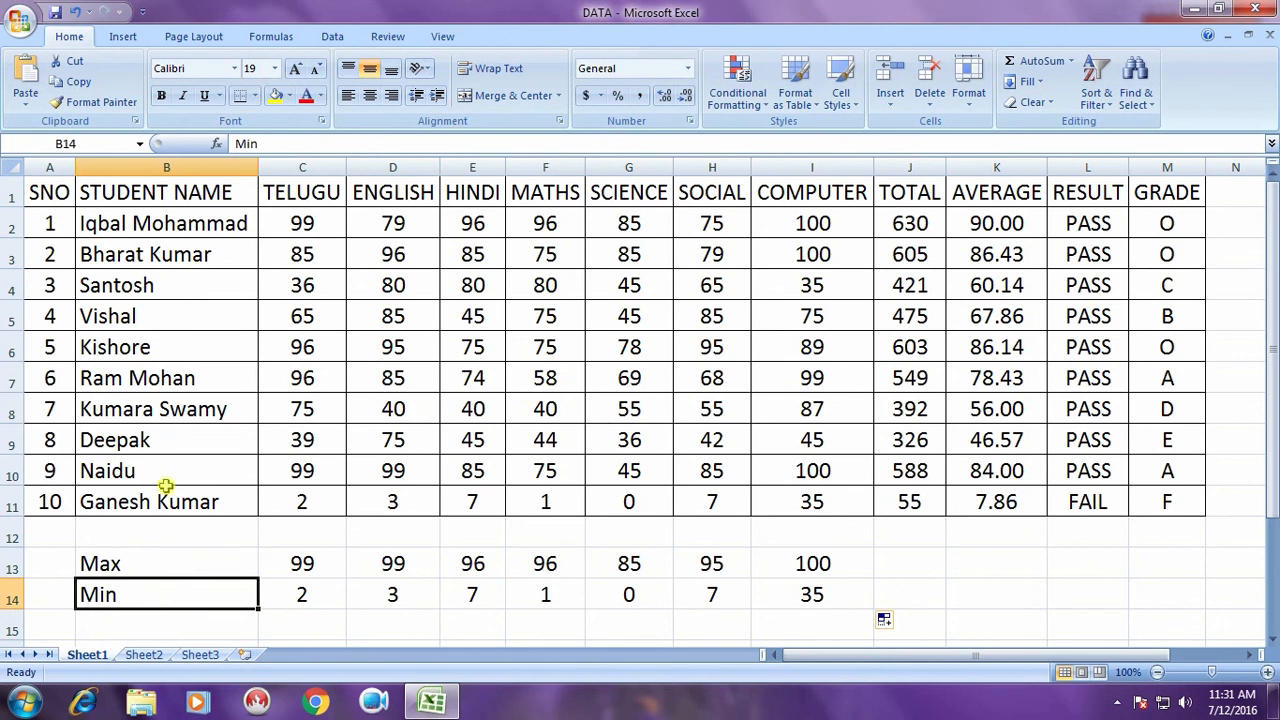
Label A12 "Tot" and try counting the student names in B12 with =COUNT(B2:B11).
{"action": "left_click", "coordinate": [52, 530]}
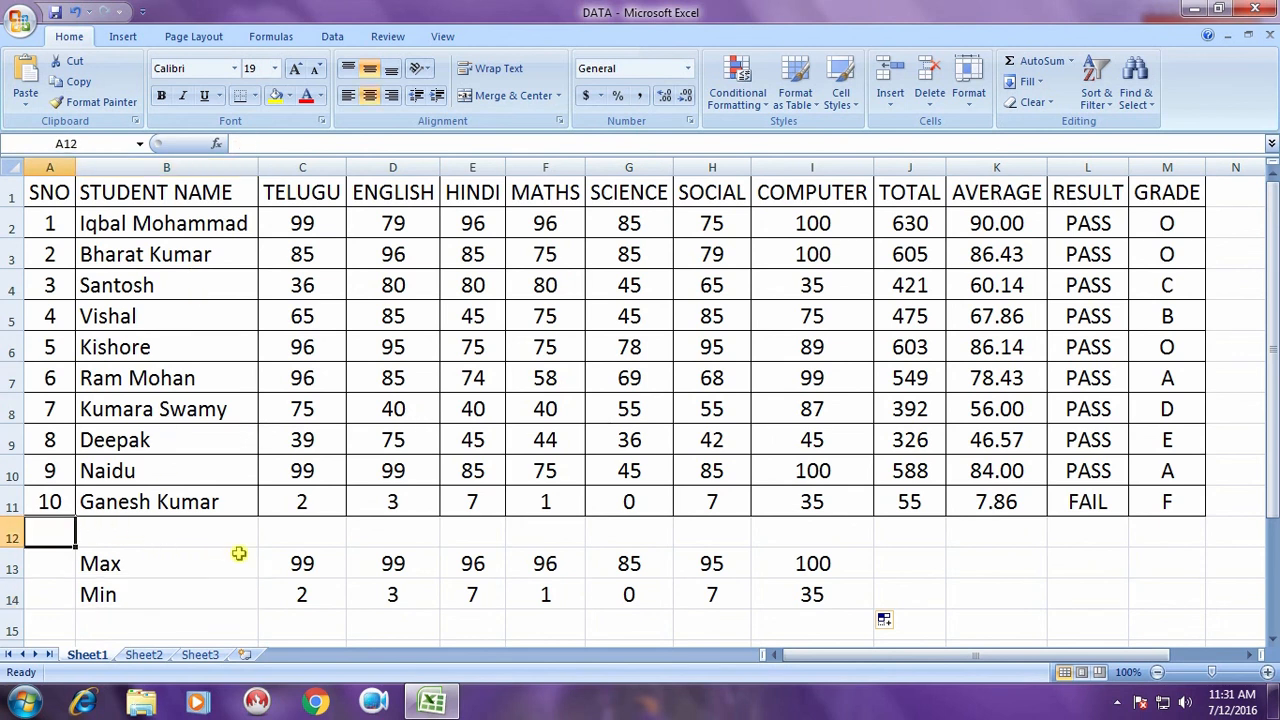
{"action": "type", "text": "Tot"}
{"action": "key", "text": "Return"}
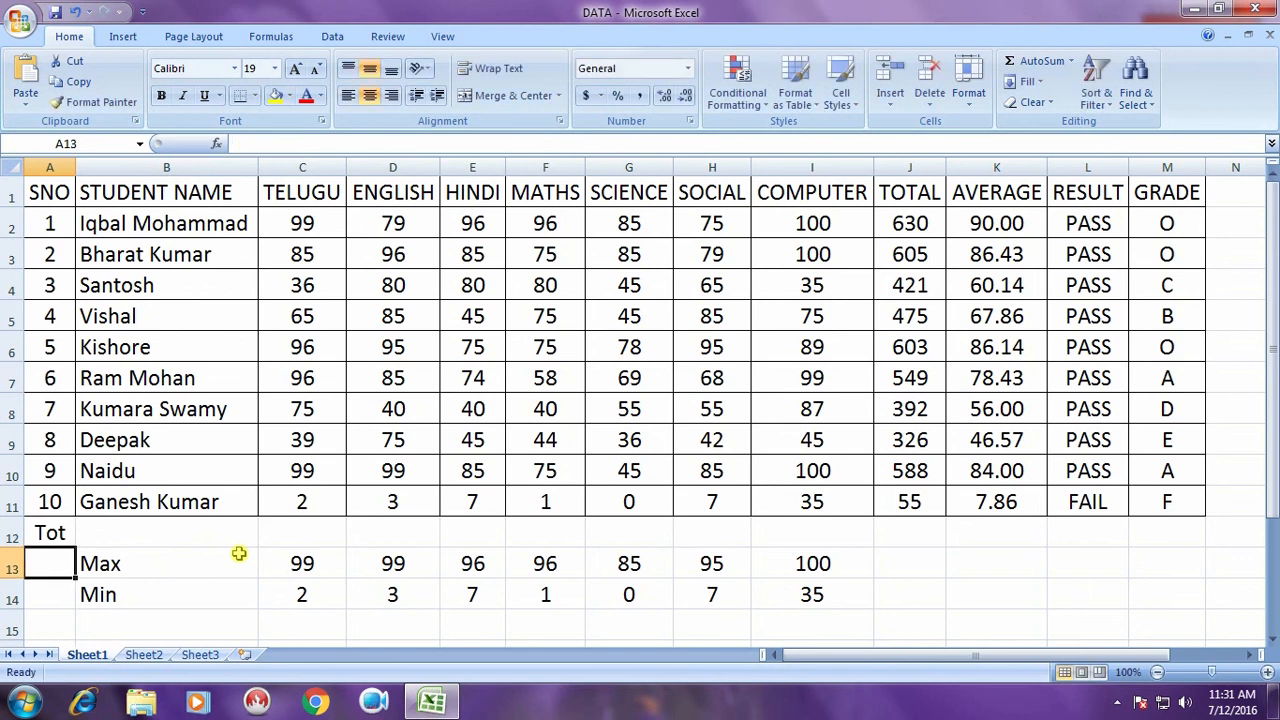
{"action": "left_click", "coordinate": [197, 528]}
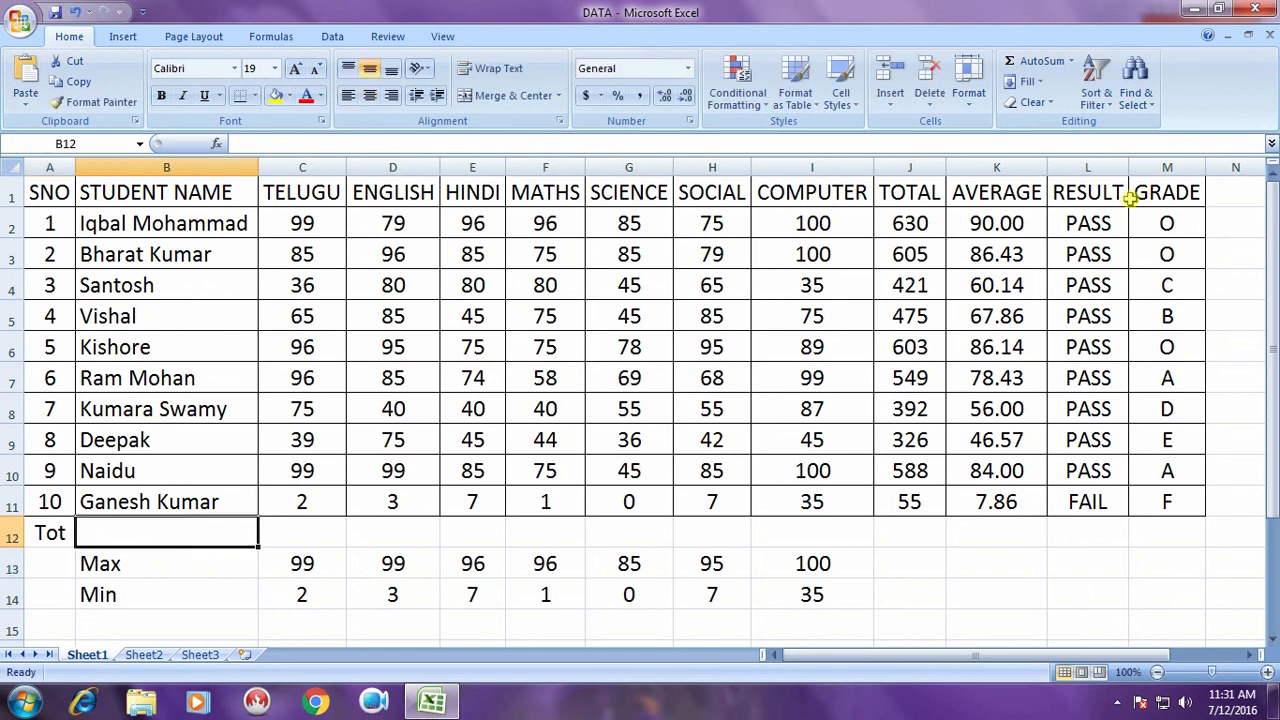
{"action": "left_click", "coordinate": [1071, 61]}
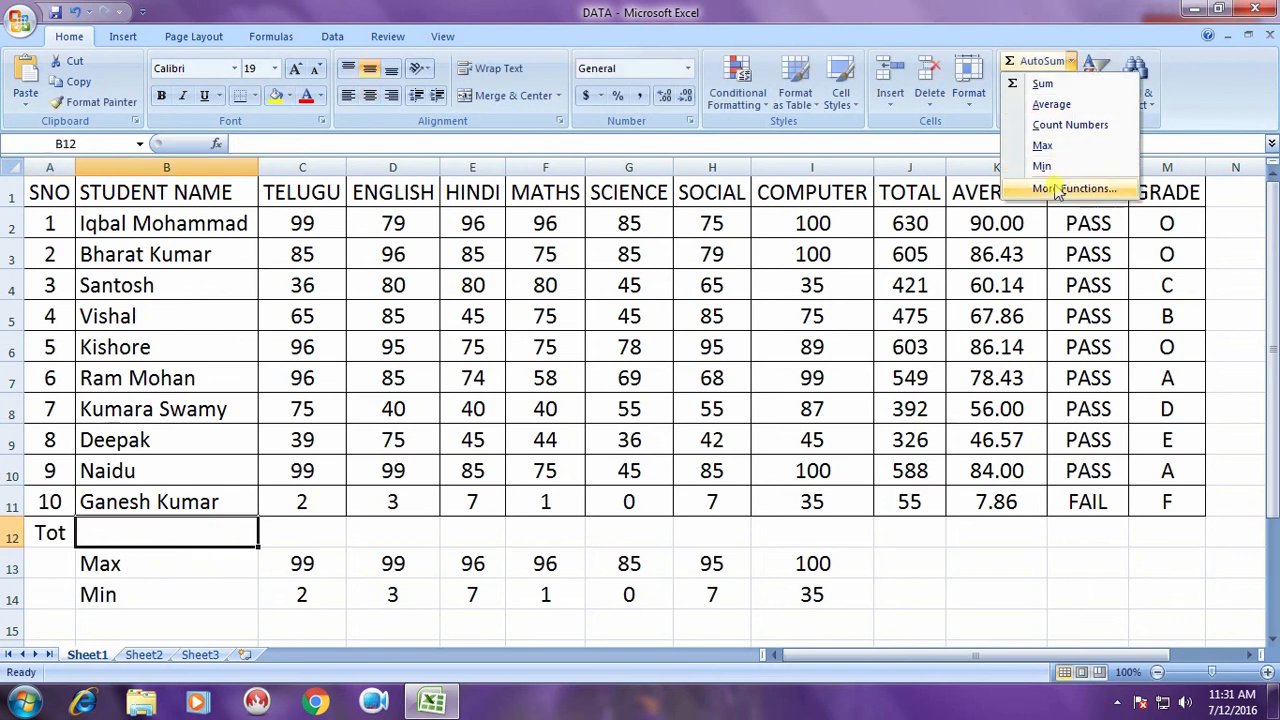
{"action": "left_click", "coordinate": [1069, 125]}
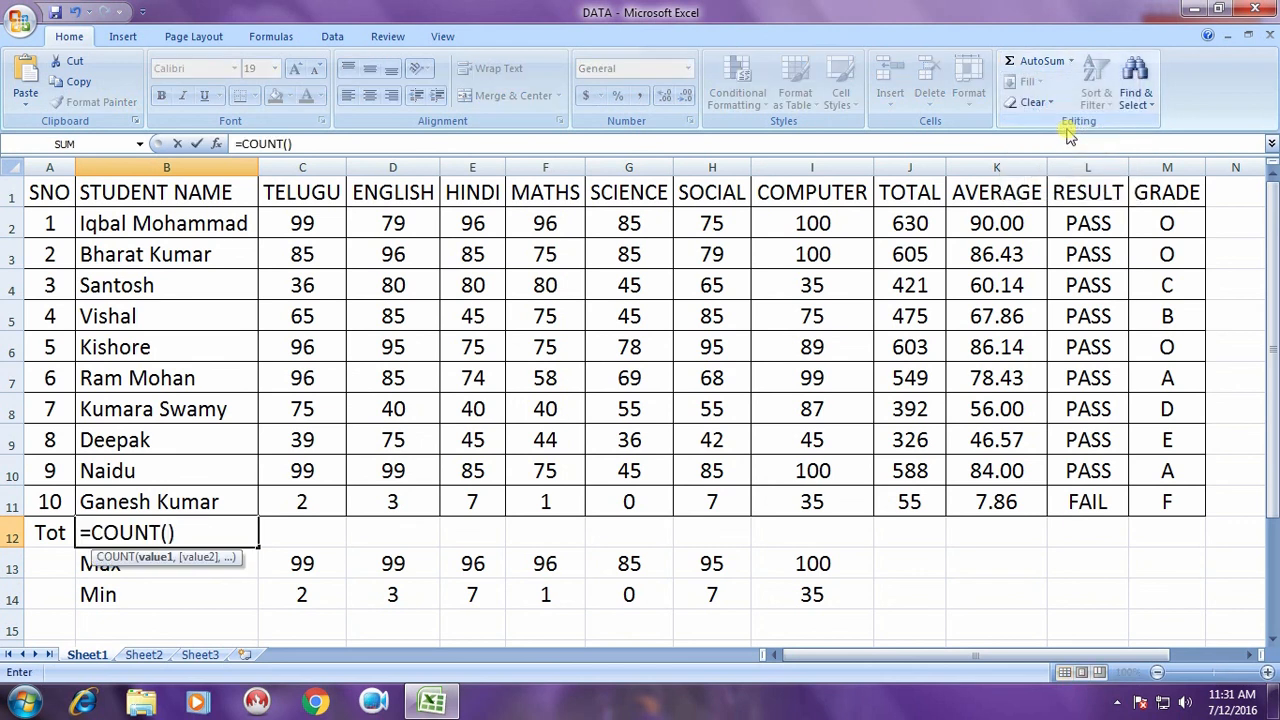
{"action": "left_click", "coordinate": [213, 224]}
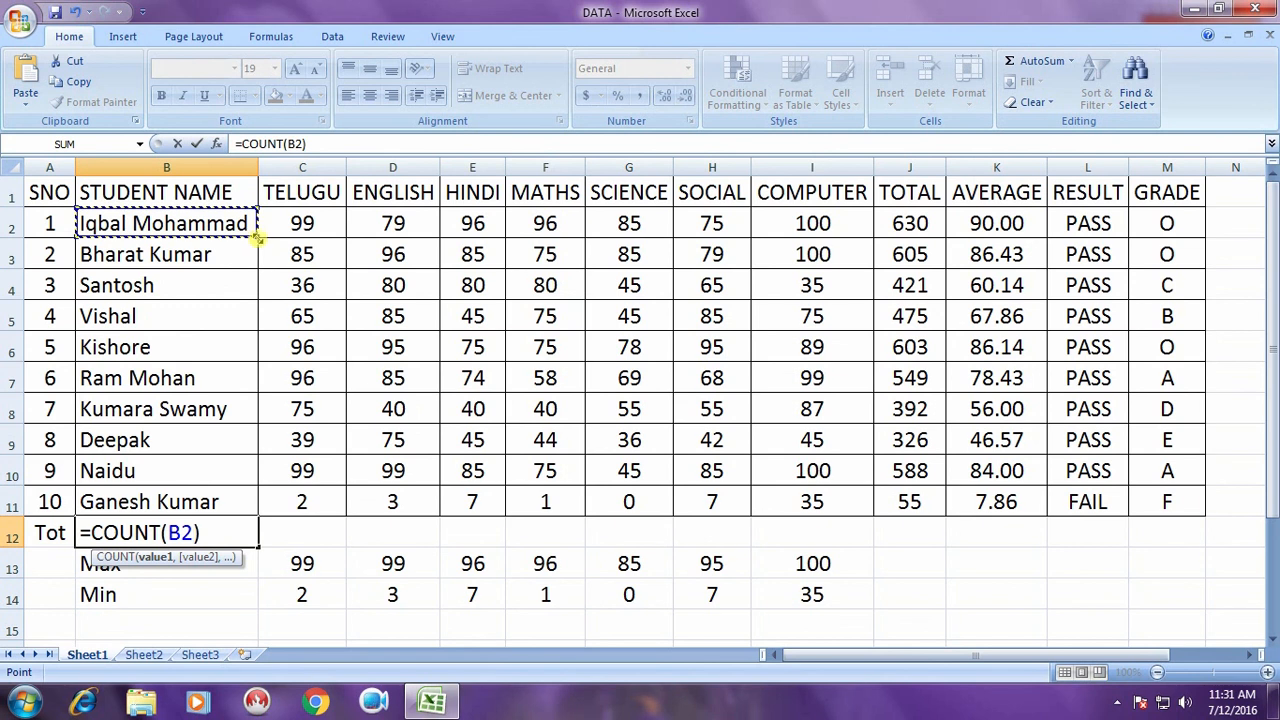
{"action": "left_click_drag", "start_coordinate": [258, 238], "coordinate": [263, 503]}
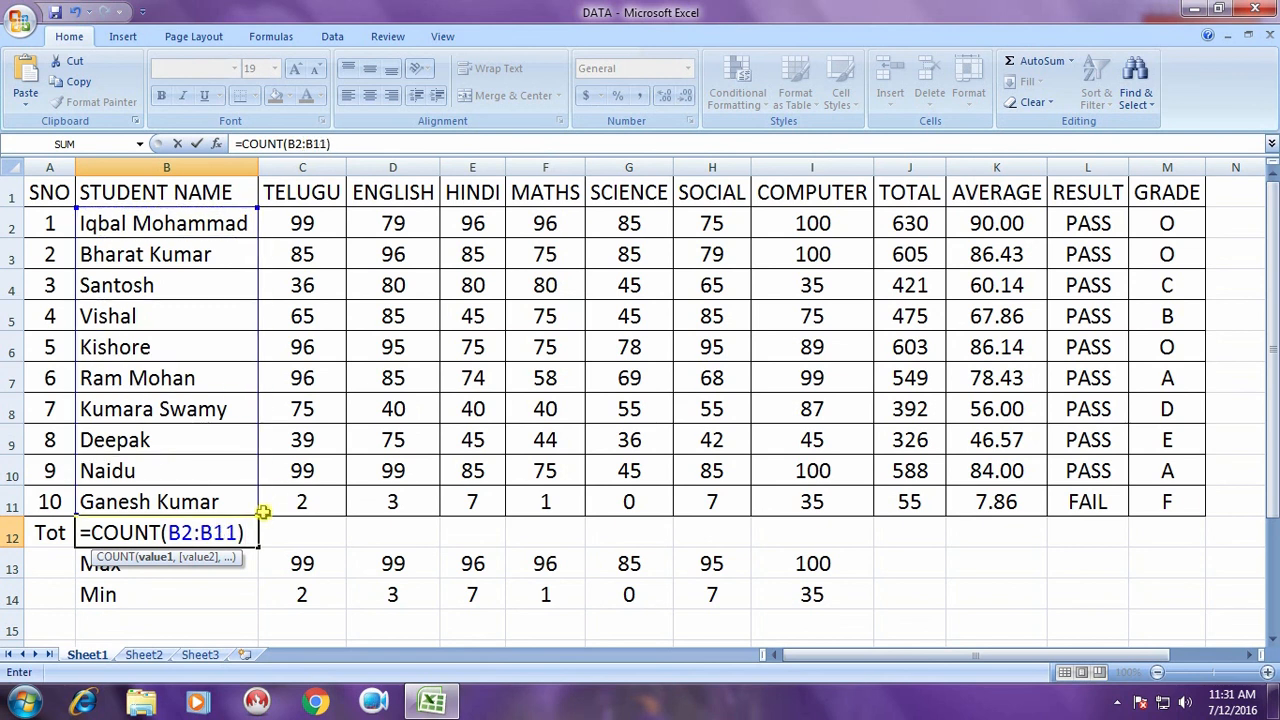
{"action": "key", "text": "Return"}
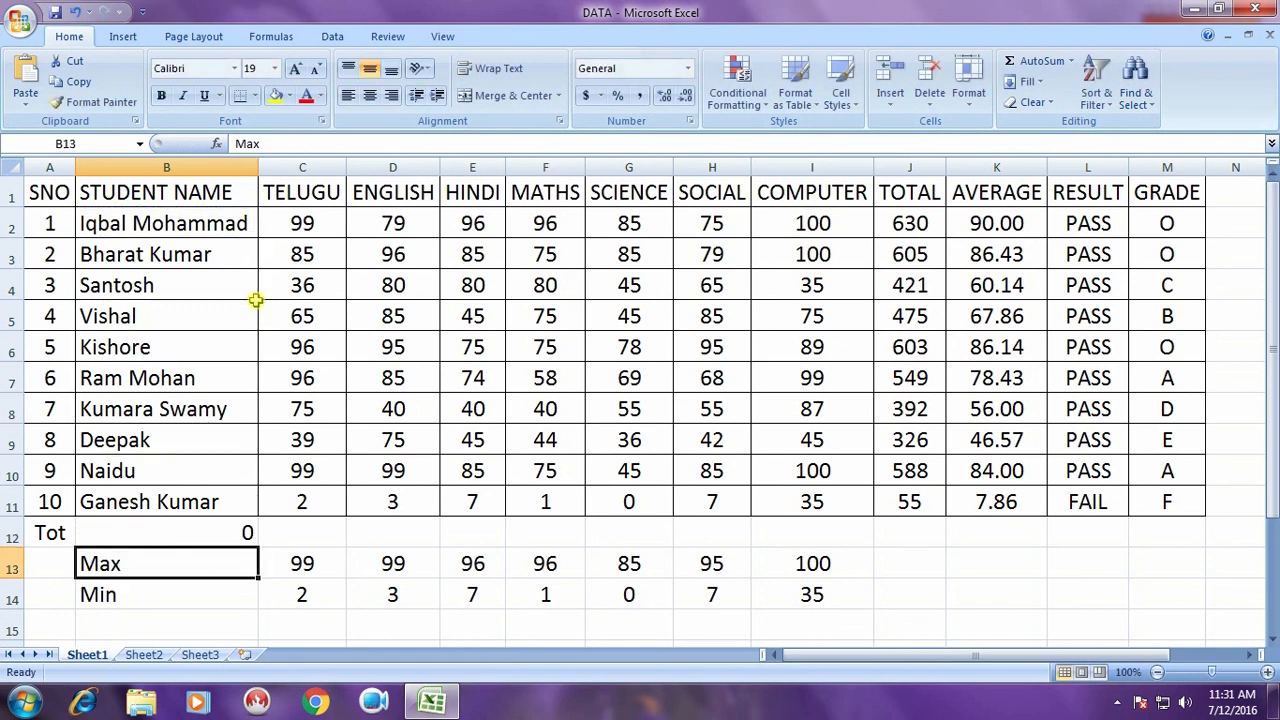
{"action": "double_click", "coordinate": [240, 530]}
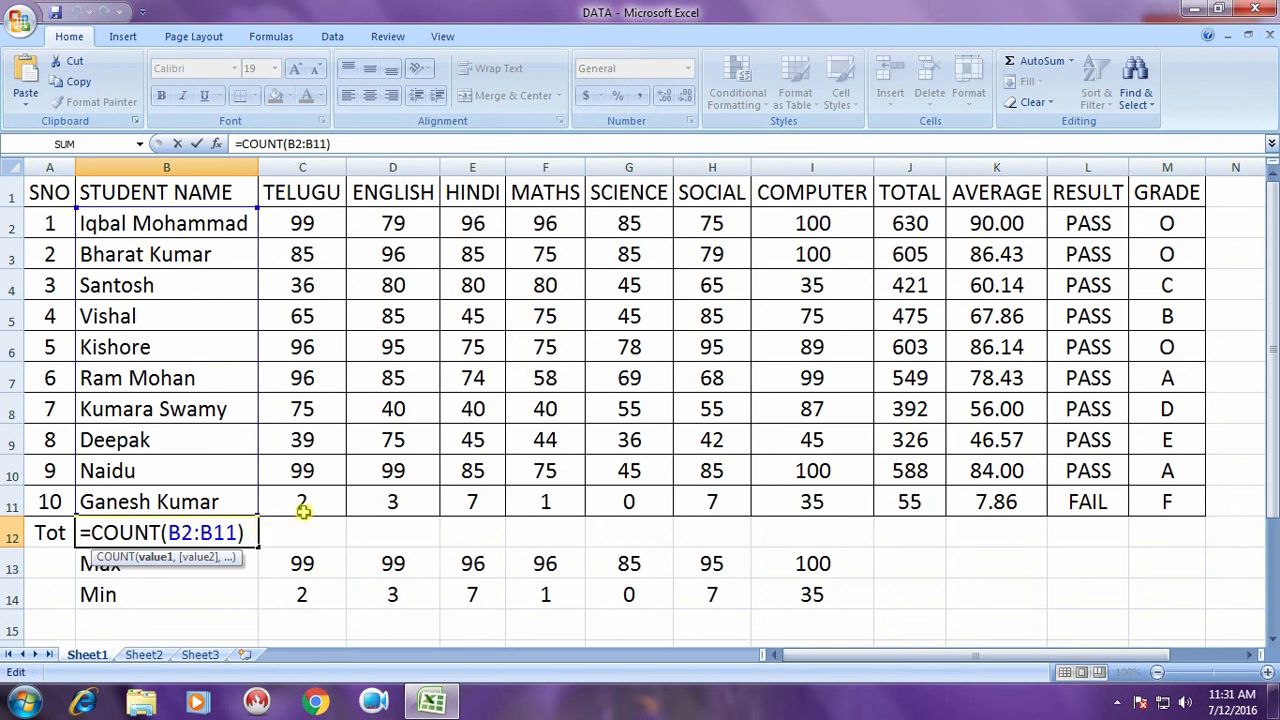
{"action": "key", "text": "Return"}
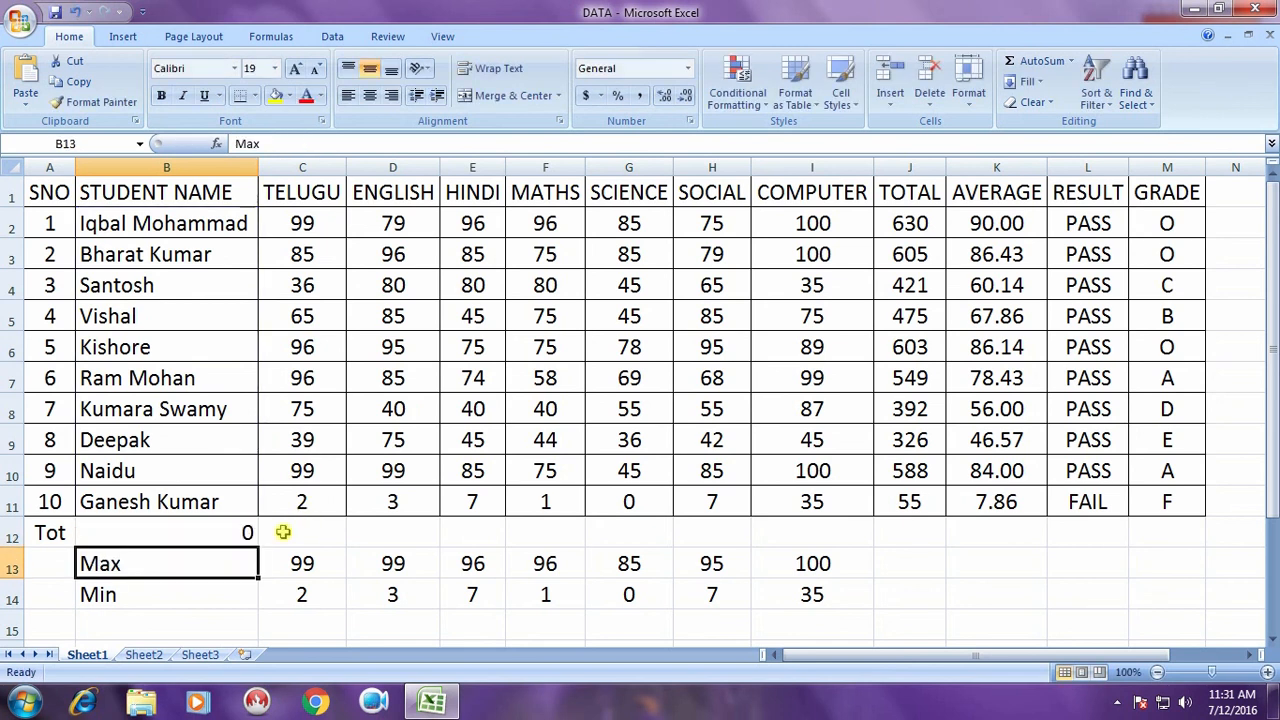
Clear the count formula from B12 and the "Tot" label from A12.
{"action": "left_click", "coordinate": [248, 534]}
{"action": "key", "text": "Delete"}
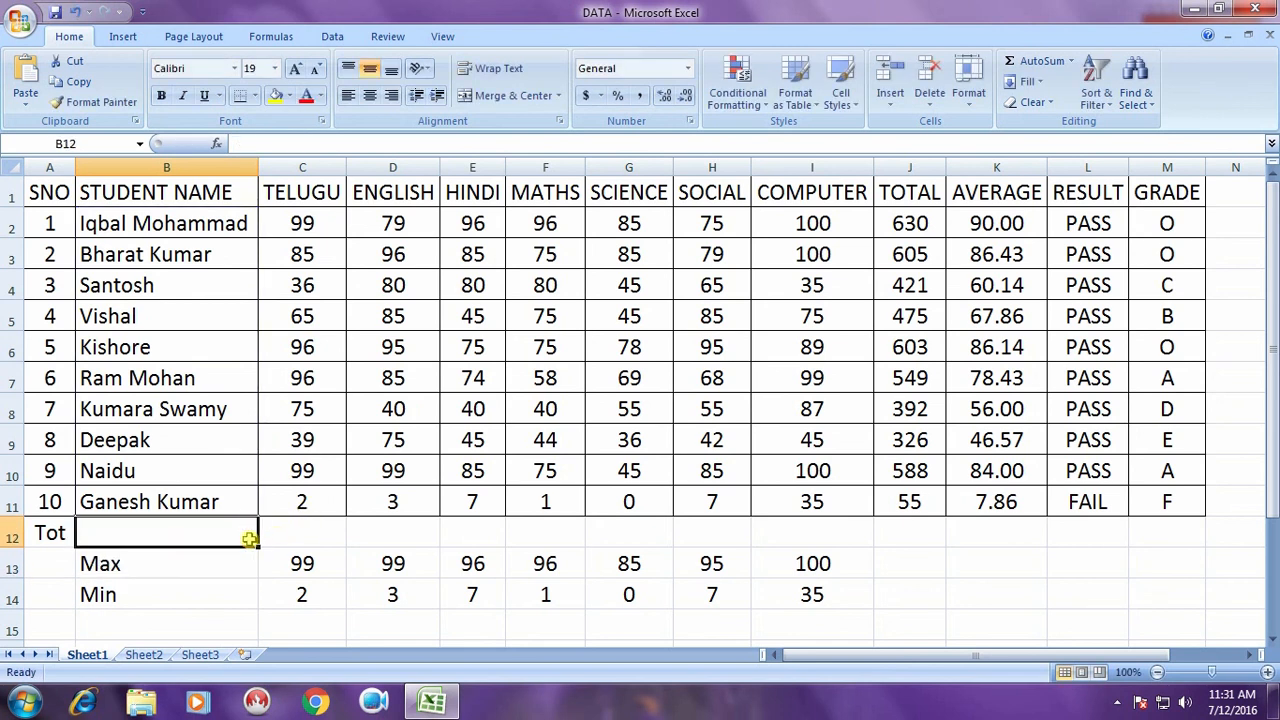
{"action": "left_click", "coordinate": [50, 531]}
{"action": "key", "text": "Delete"}
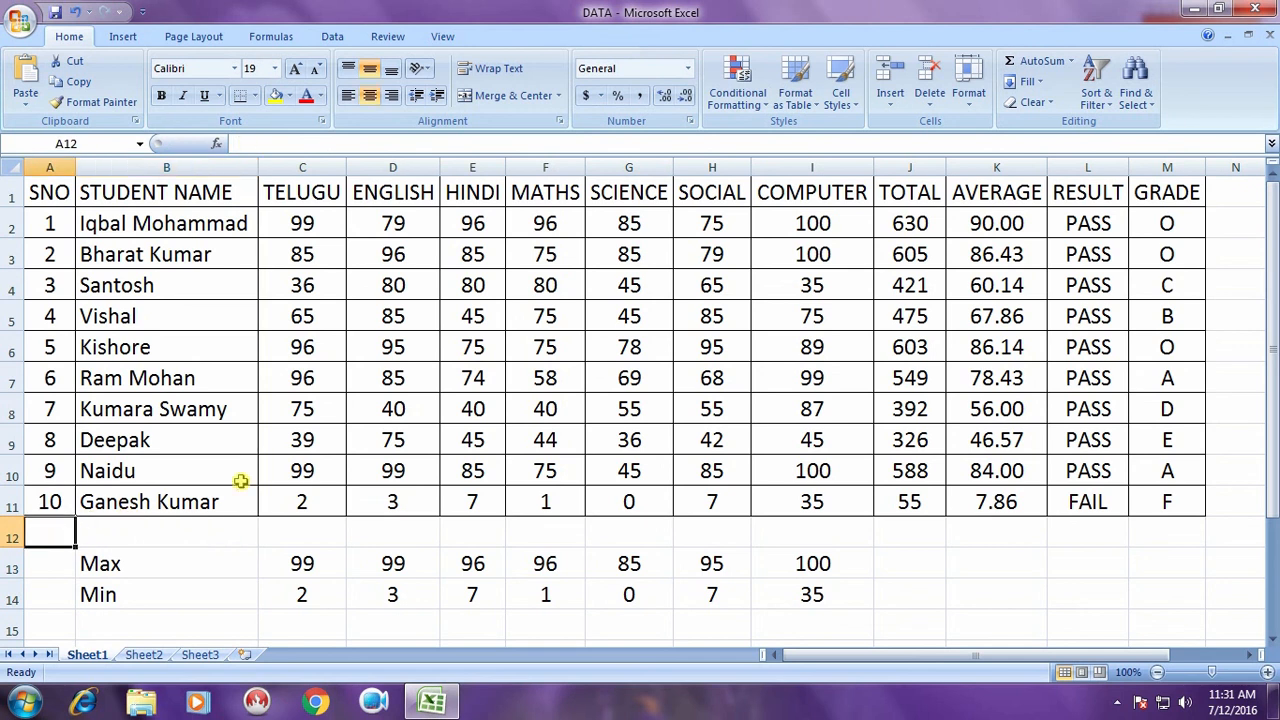
Count the serial numbers in A12 with =COUNT(A2:A11) and clear the cell again.
{"action": "left_click", "coordinate": [1070, 61]}
{"action": "left_click", "coordinate": [1085, 123]}
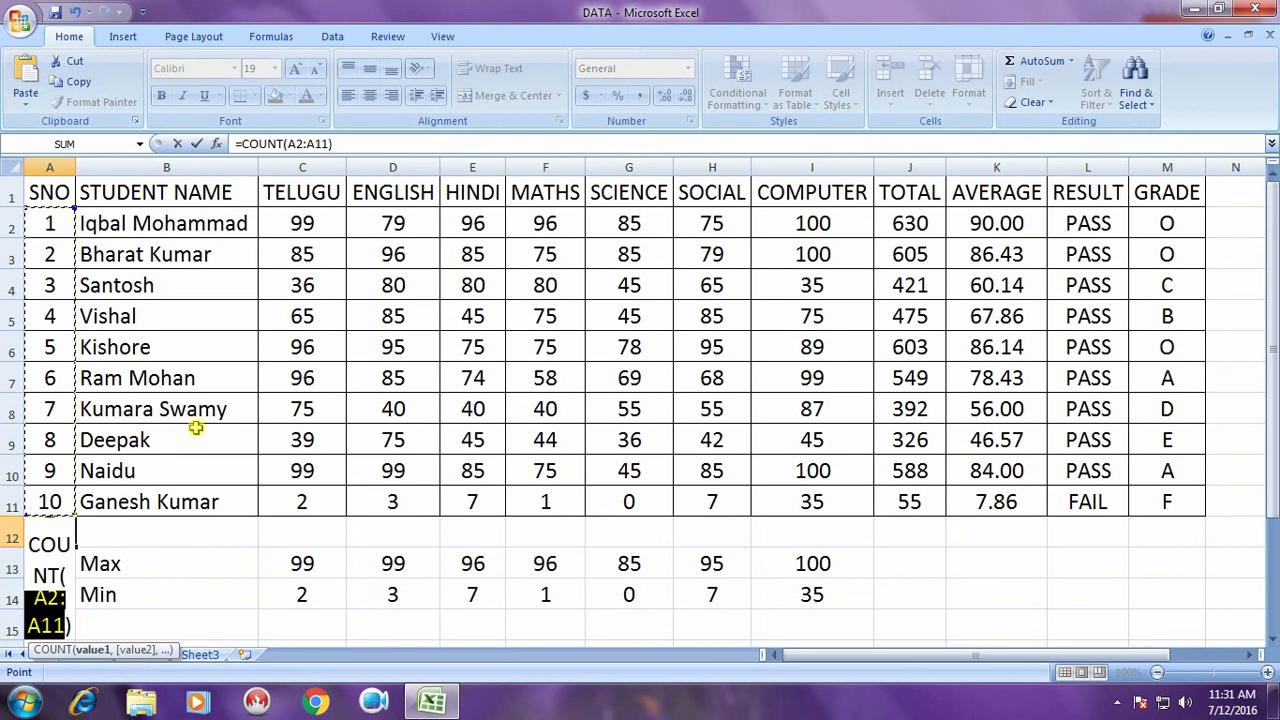
{"action": "key", "text": "Return"}
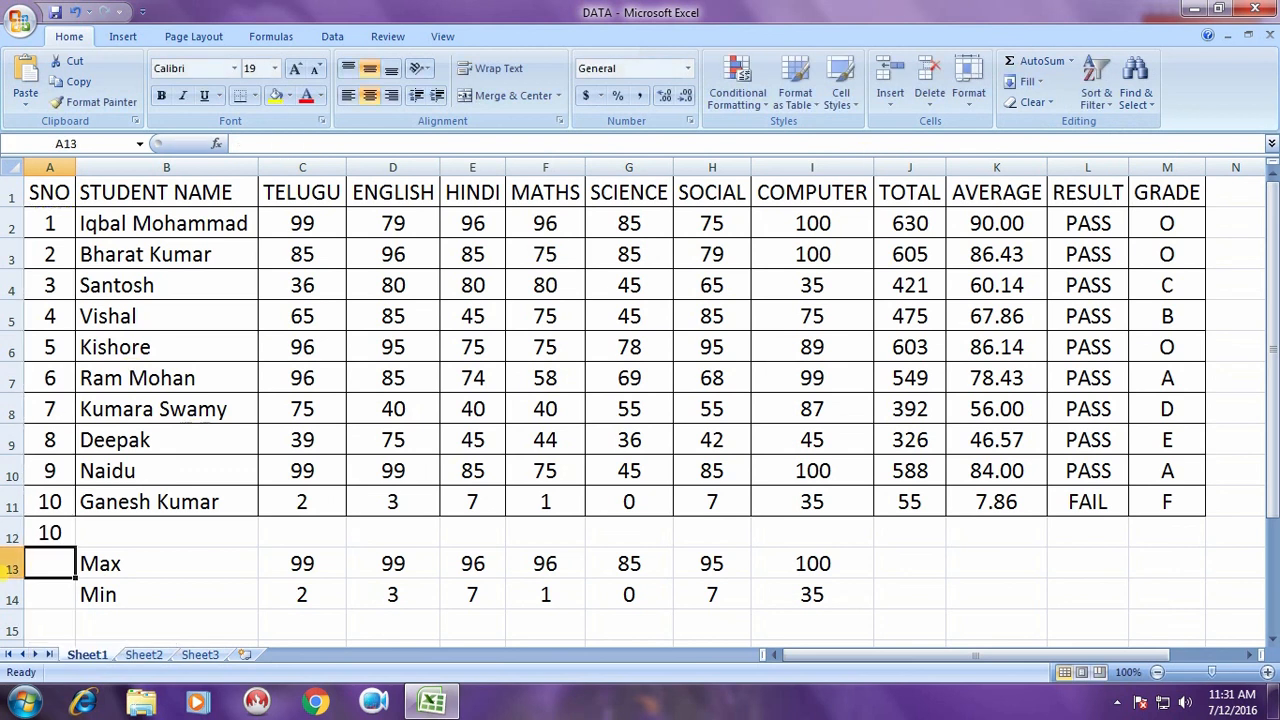
{"action": "left_click", "coordinate": [57, 532]}
{"action": "mouse_move", "coordinate": [432, 704]}
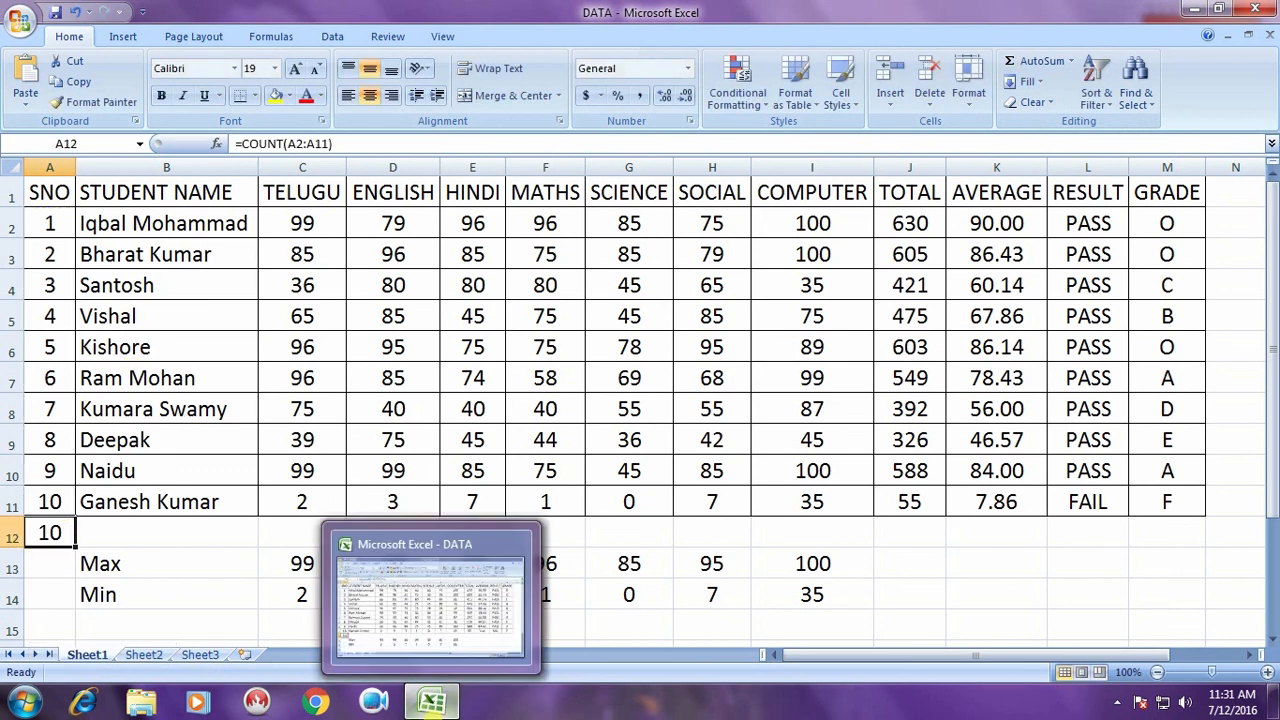
{"action": "key", "text": "Delete"}
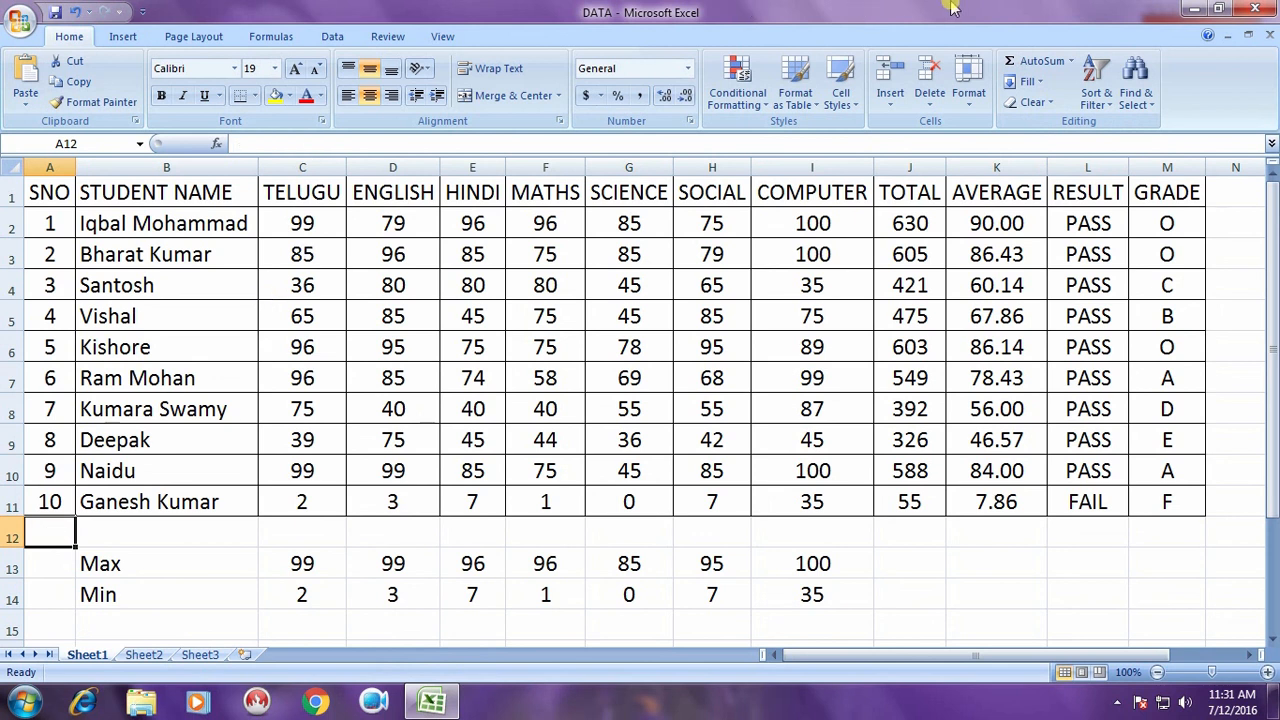
Show the AutoSum functions available for the empty cell A12.
{"action": "left_click", "coordinate": [1070, 61]}
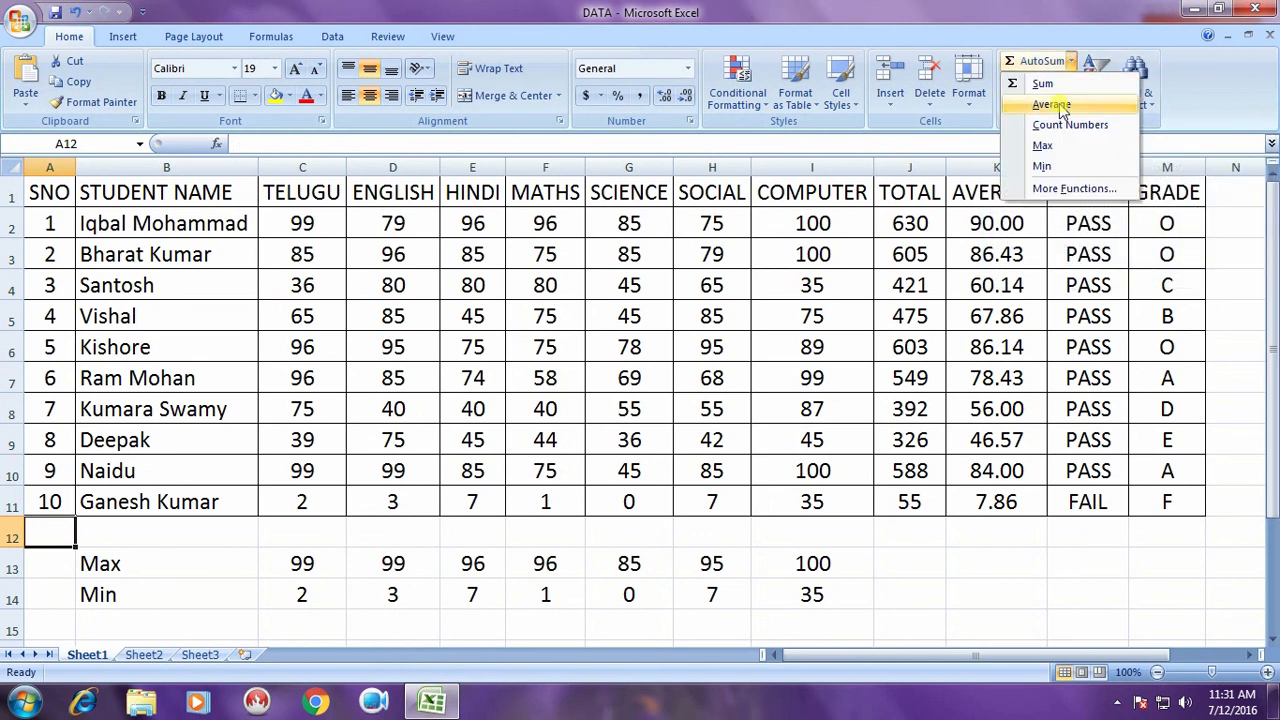